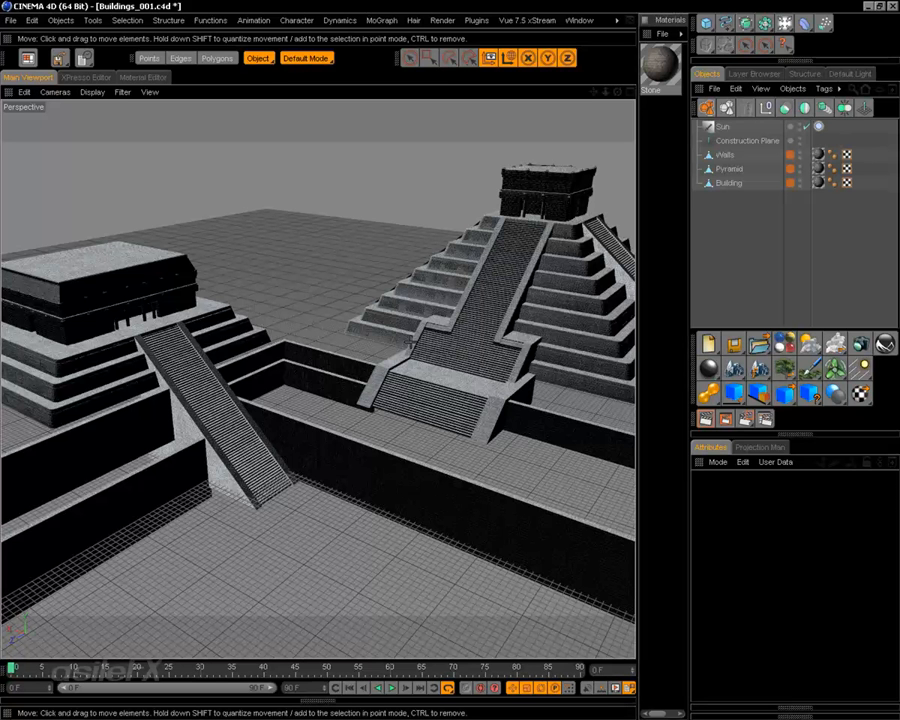
Select the existing Sun light and create a new Vue scene inside the temple project
alt+drag(270, 245, 352, 290)
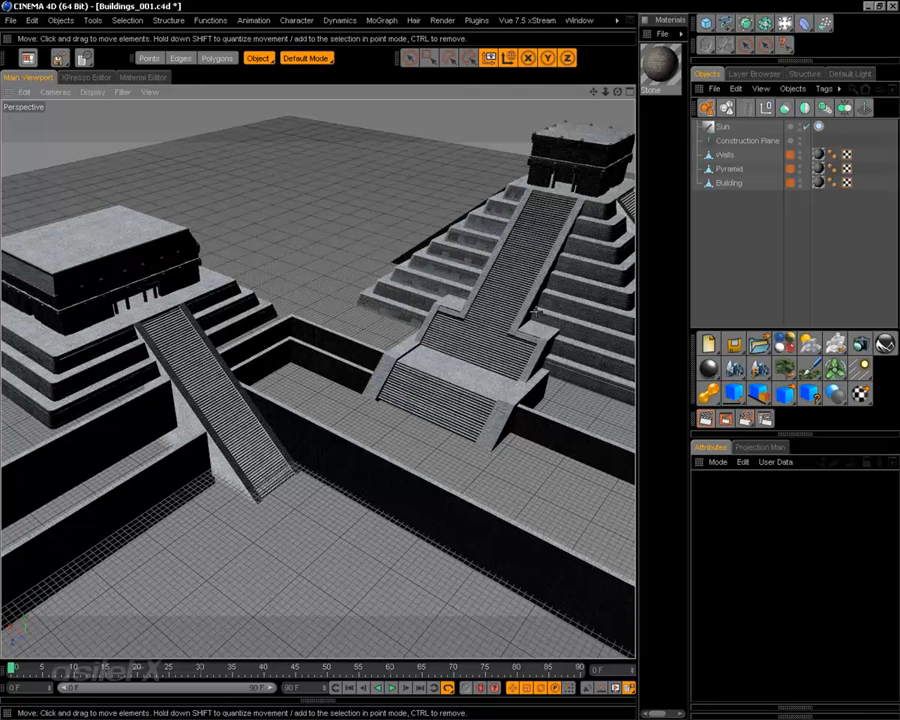
alt+drag(535, 312, 463, 382)
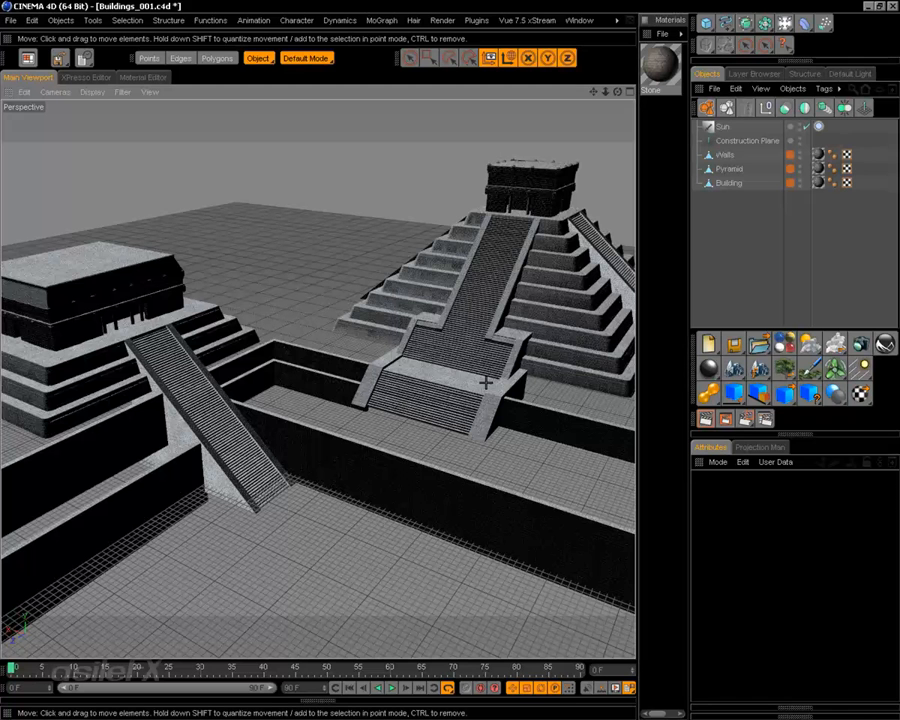
alt+drag(385, 229, 327, 170)
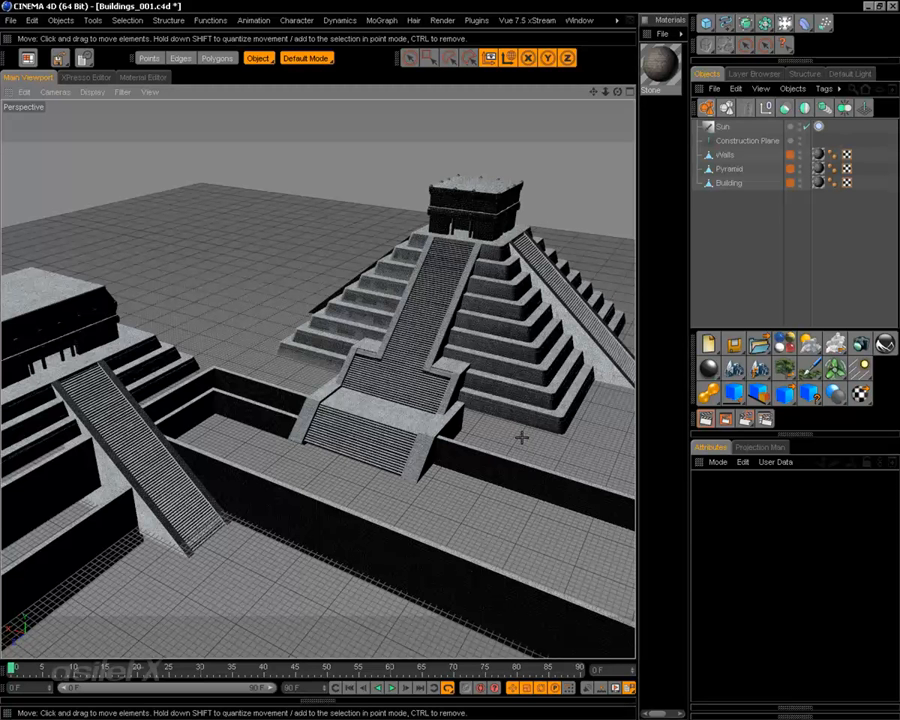
click(722, 127)
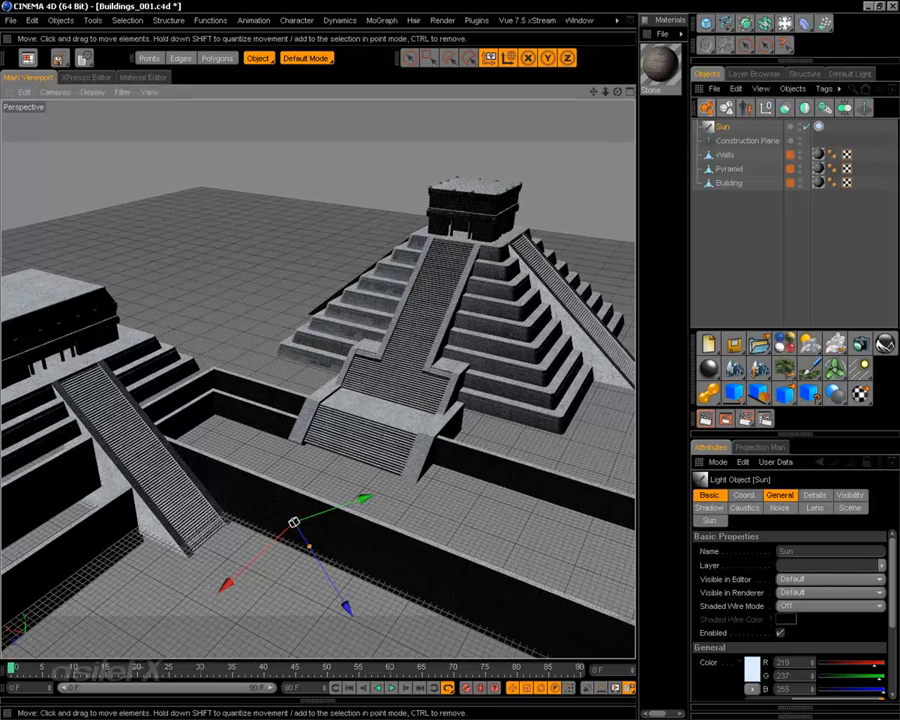
alt+drag(340, 520, 400, 510)
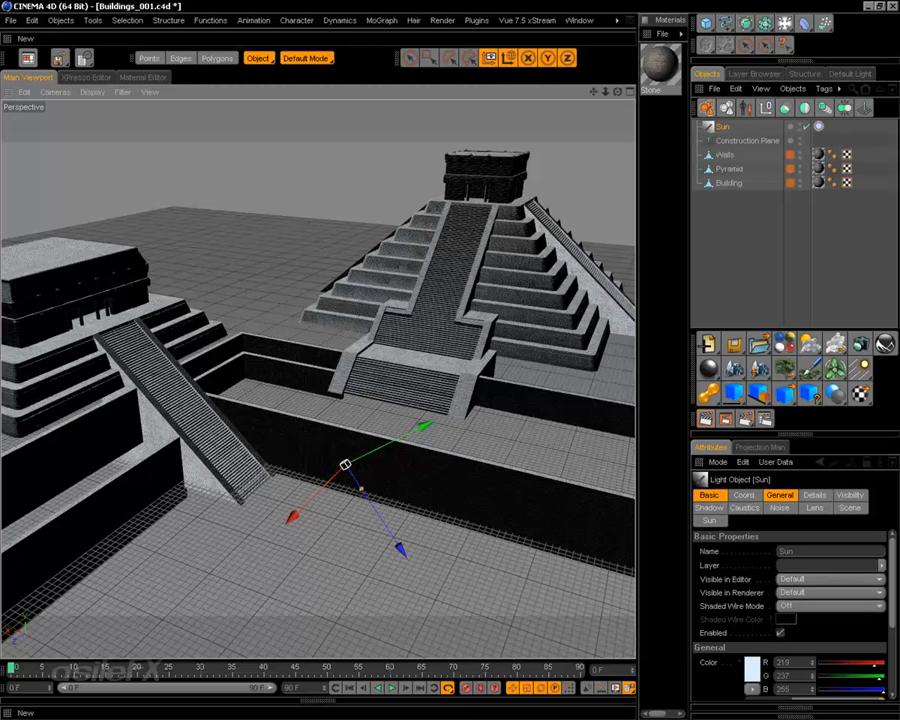
click(27, 58)
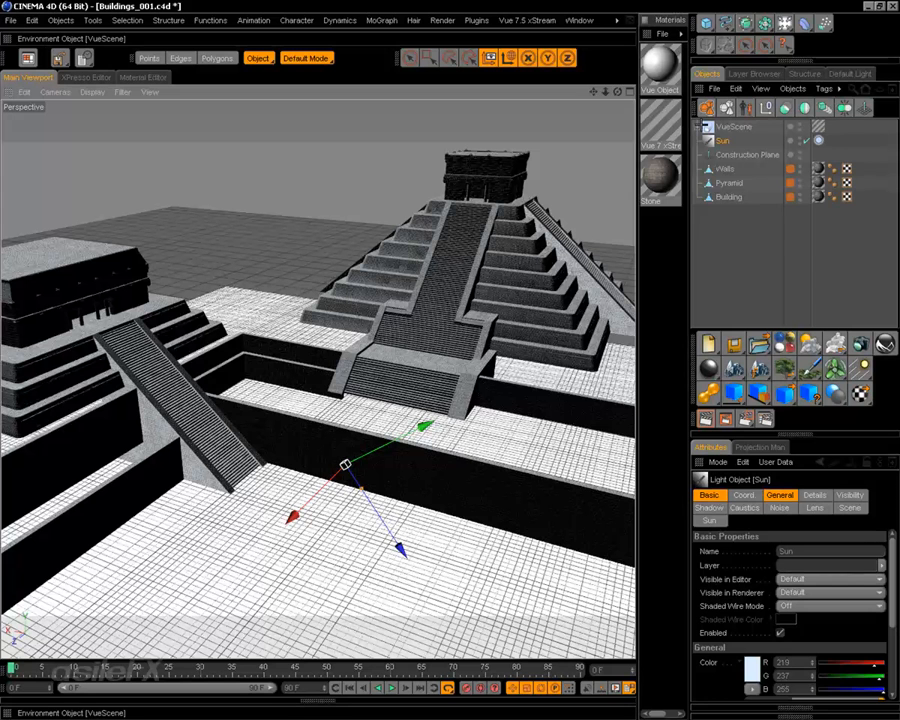
Compare the Vue scene's Sun light with the existing Sun and examine its colour, intensity, type and illumination settings
click(738, 140)
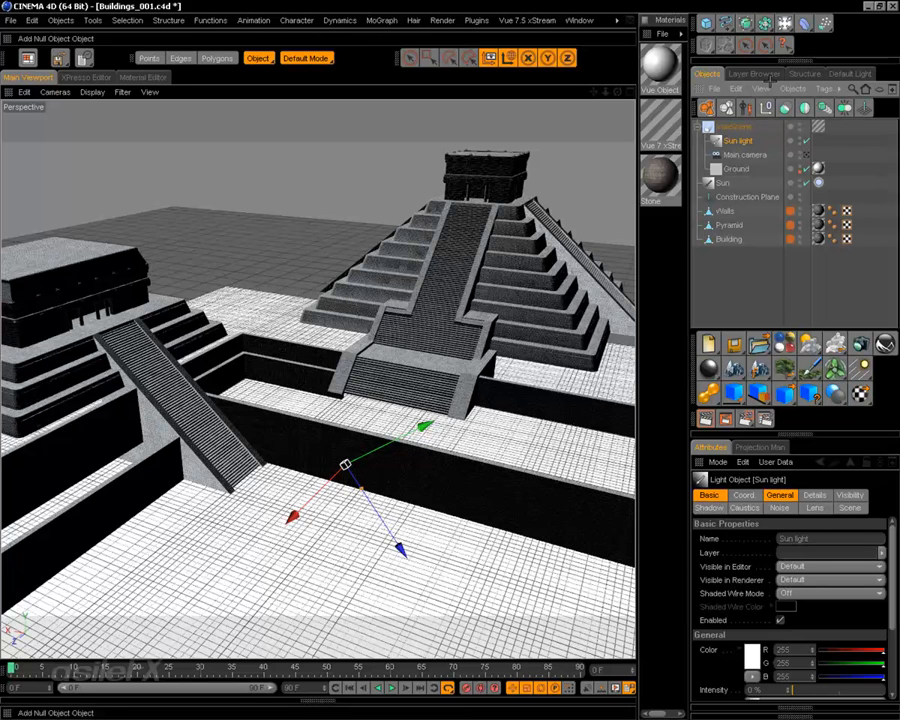
click(722, 183)
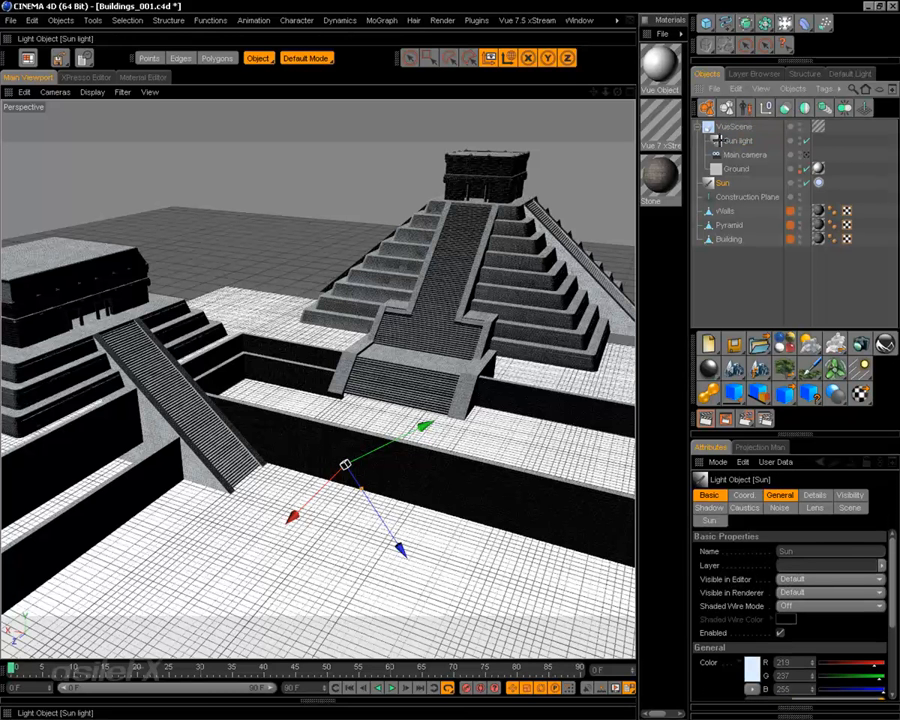
click(737, 141)
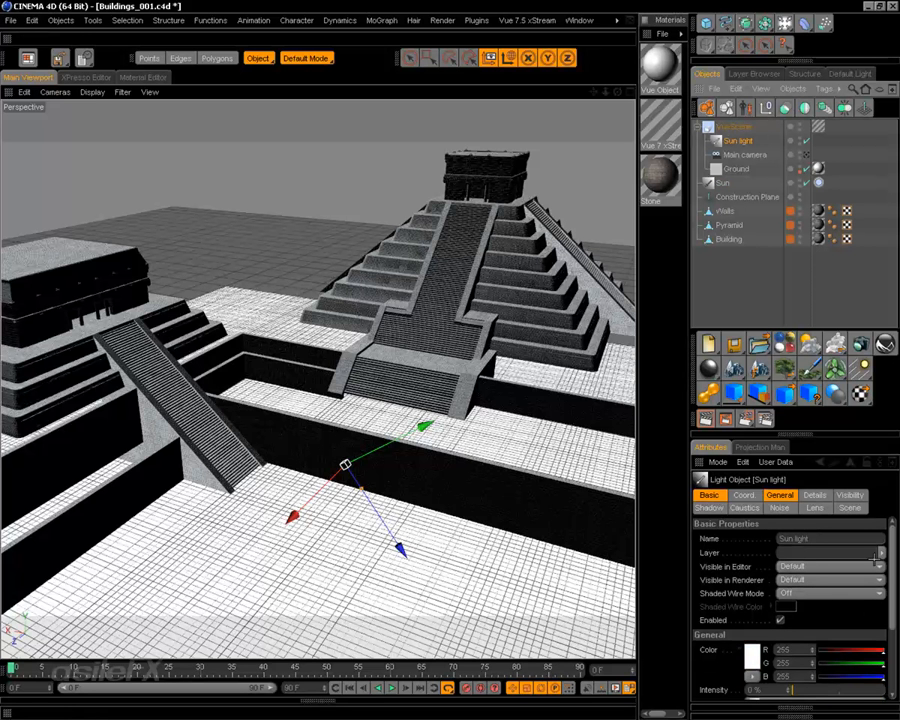
scroll(790, 600, down, 2)
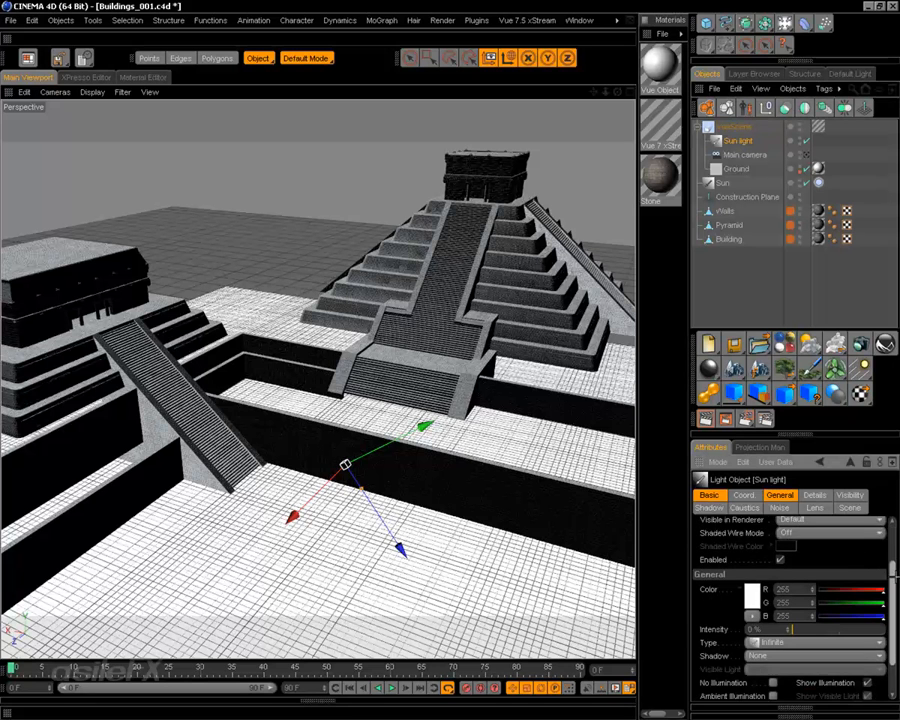
scroll(757, 600, down, 2)
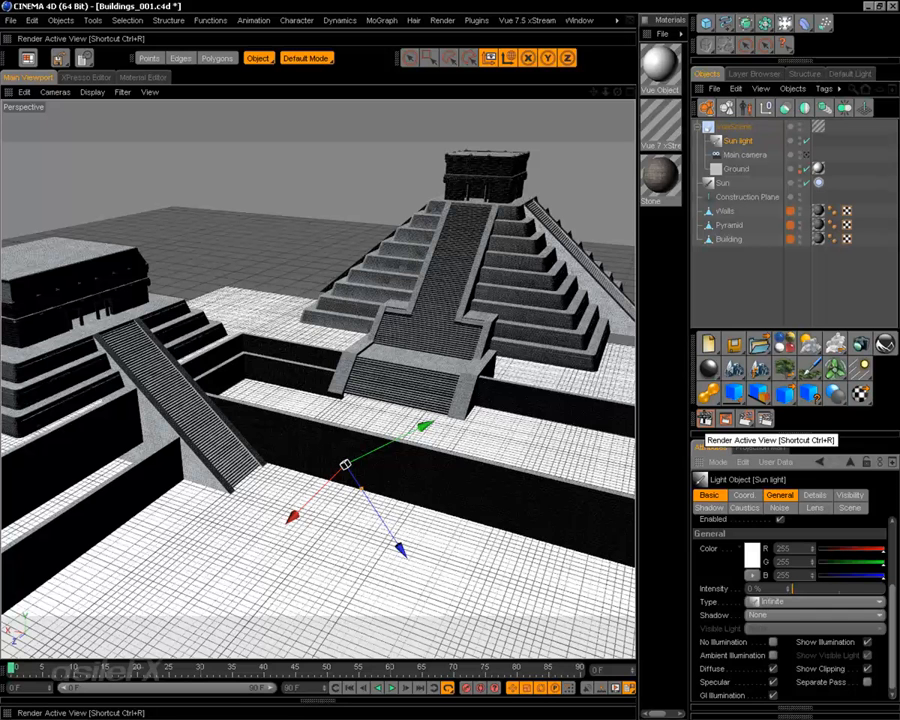
Review the Vue 7 xStream options and the render output and anti-aliasing settings
click(885, 343)
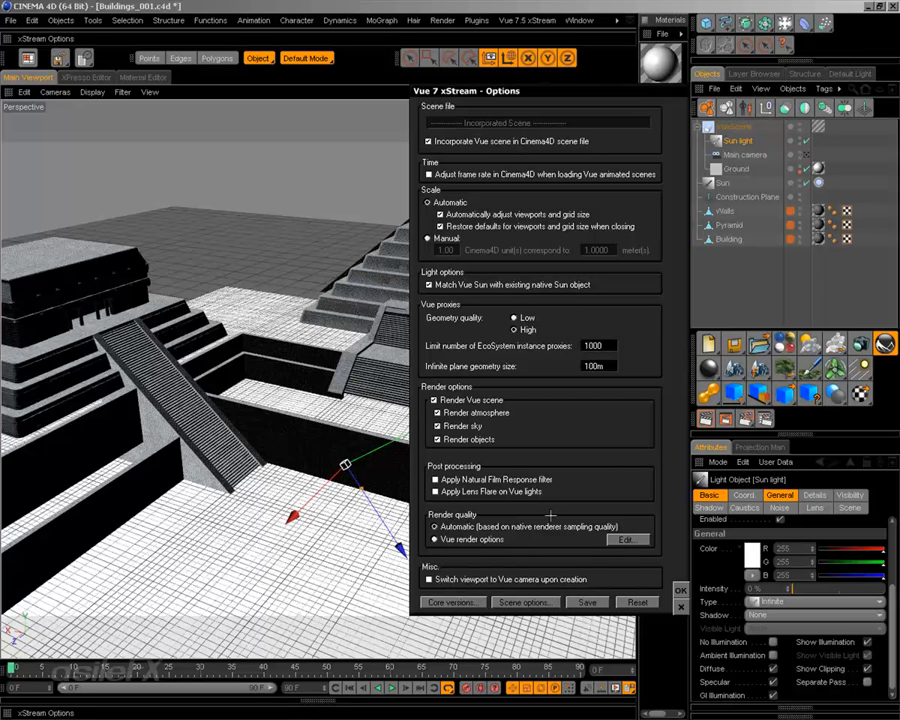
click(680, 586)
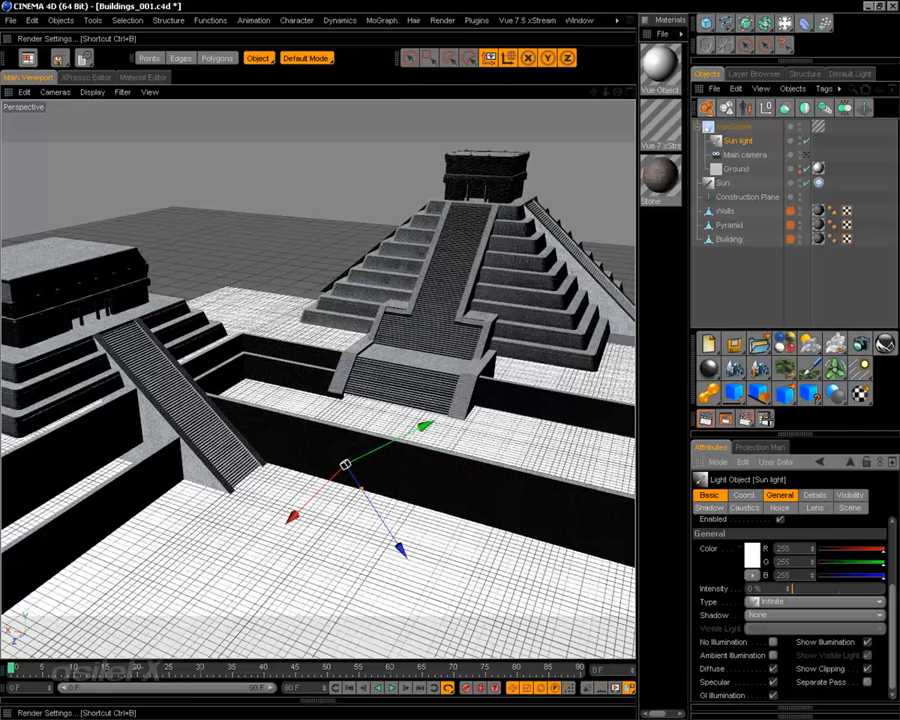
click(84, 58)
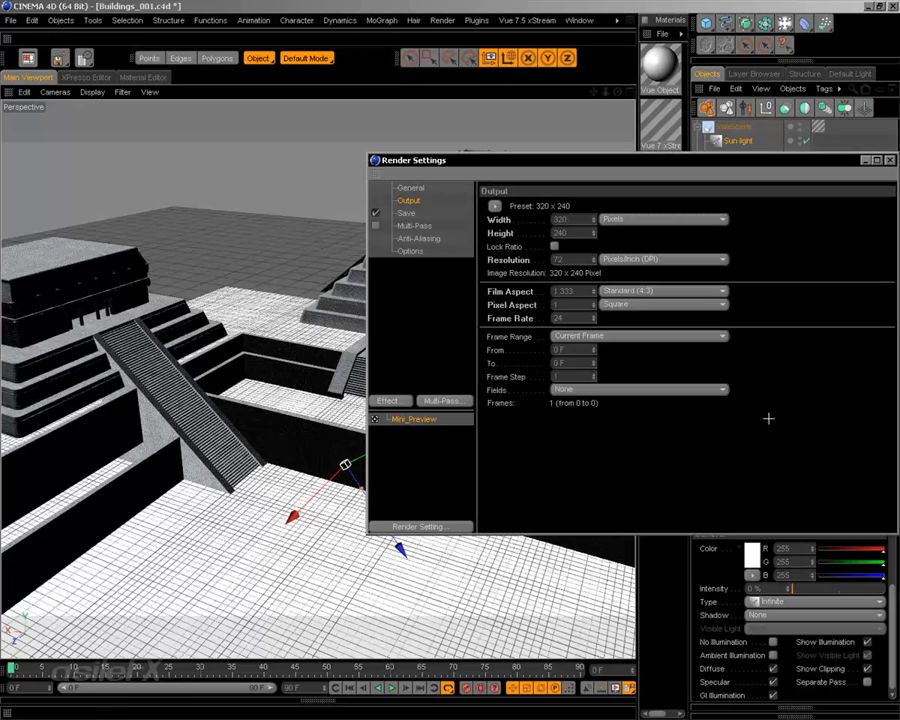
click(420, 238)
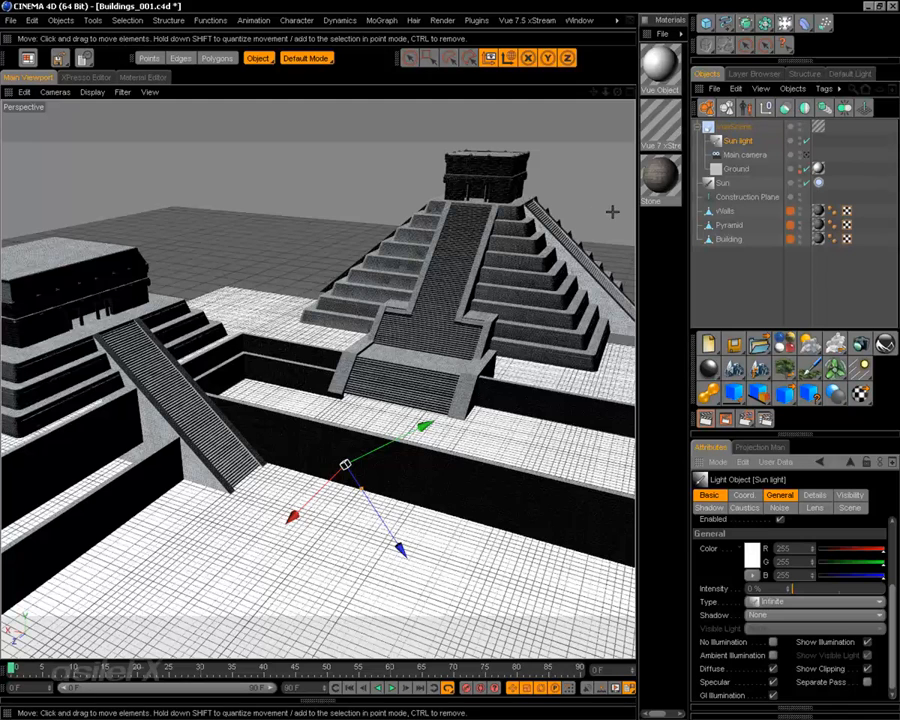
Render the active perspective view of the temples with the Vue scene's ground
alt+drag(612, 211, 614, 212)
alt+drag(480, 240, 492, 245)
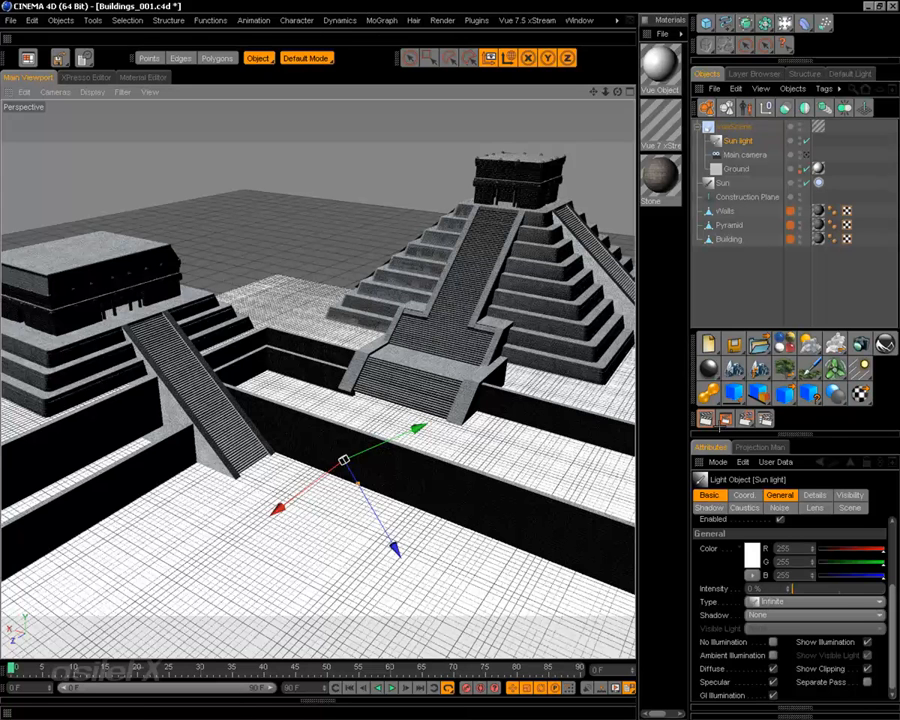
click(706, 418)
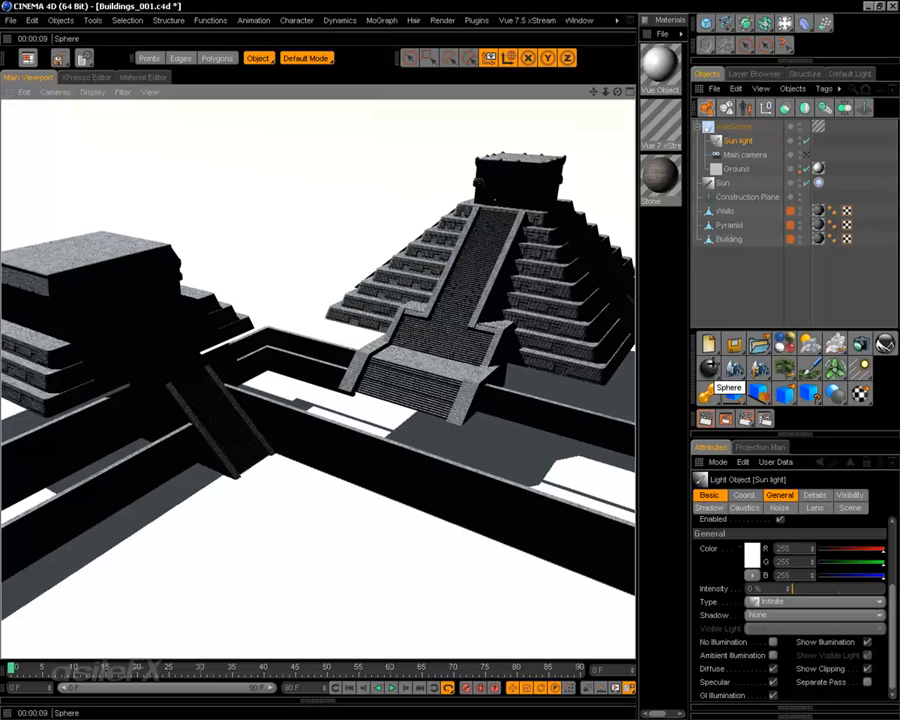
Add a Vue sphere, scale it up uniformly and move it along its Z axis out in front of the wall
click(722, 380)
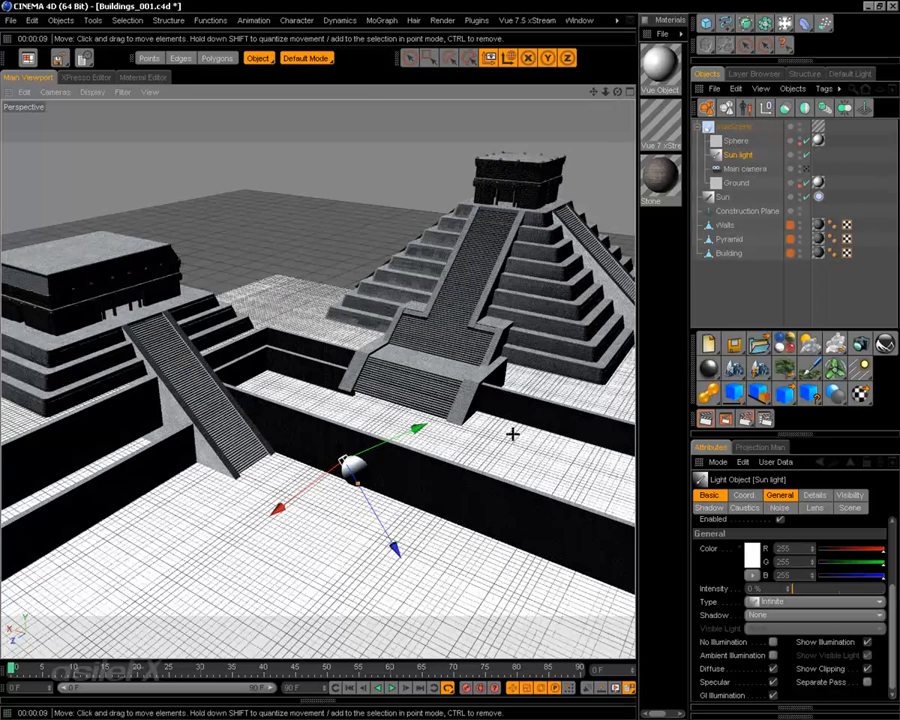
click(738, 142)
key(t)
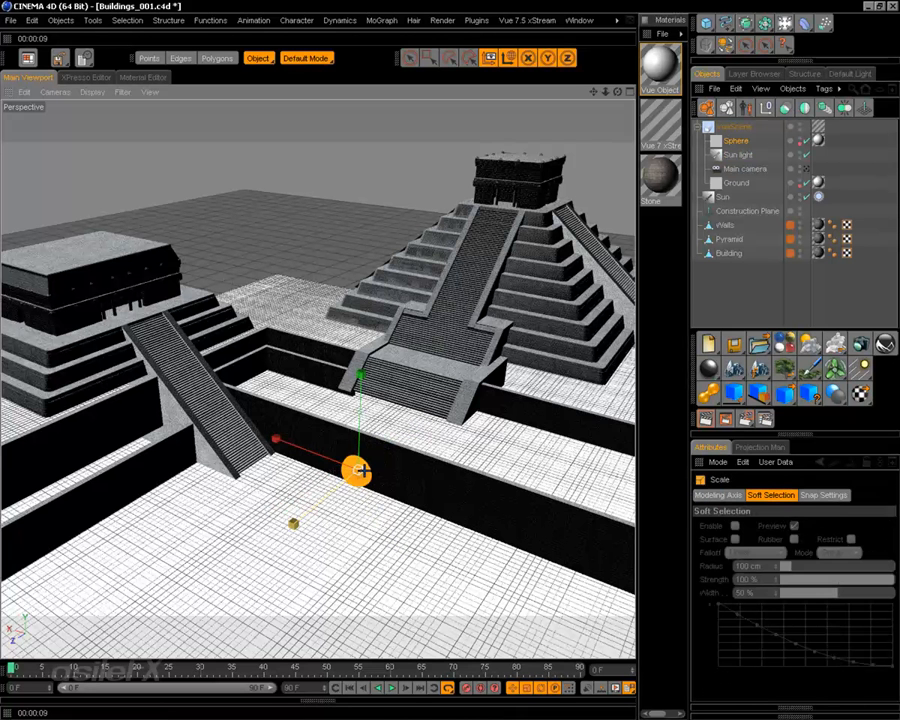
drag(342, 593, 510, 593)
key(e)
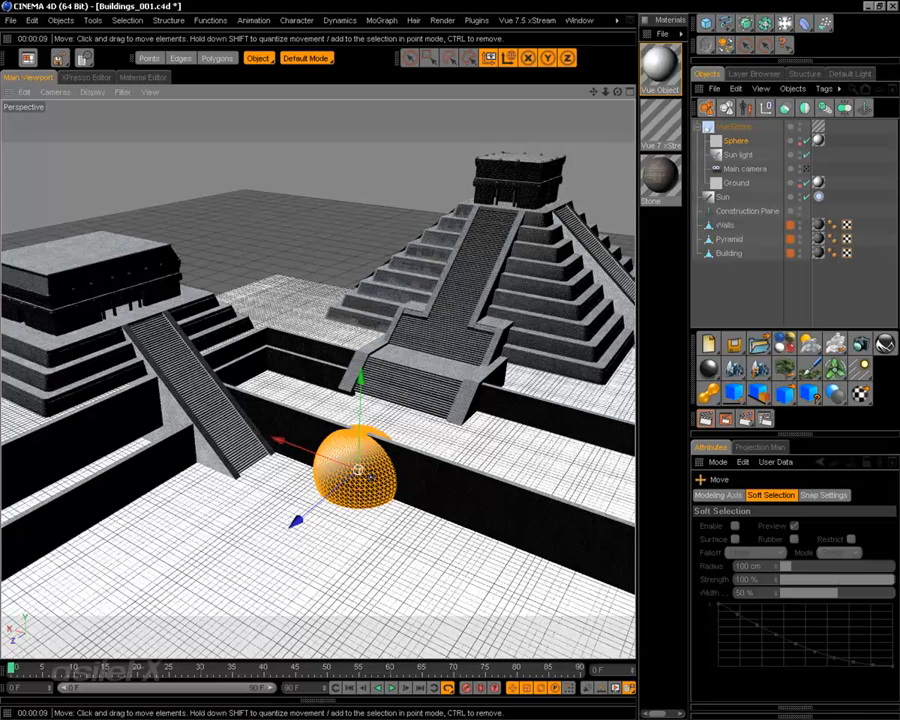
drag(295, 519, 261, 548)
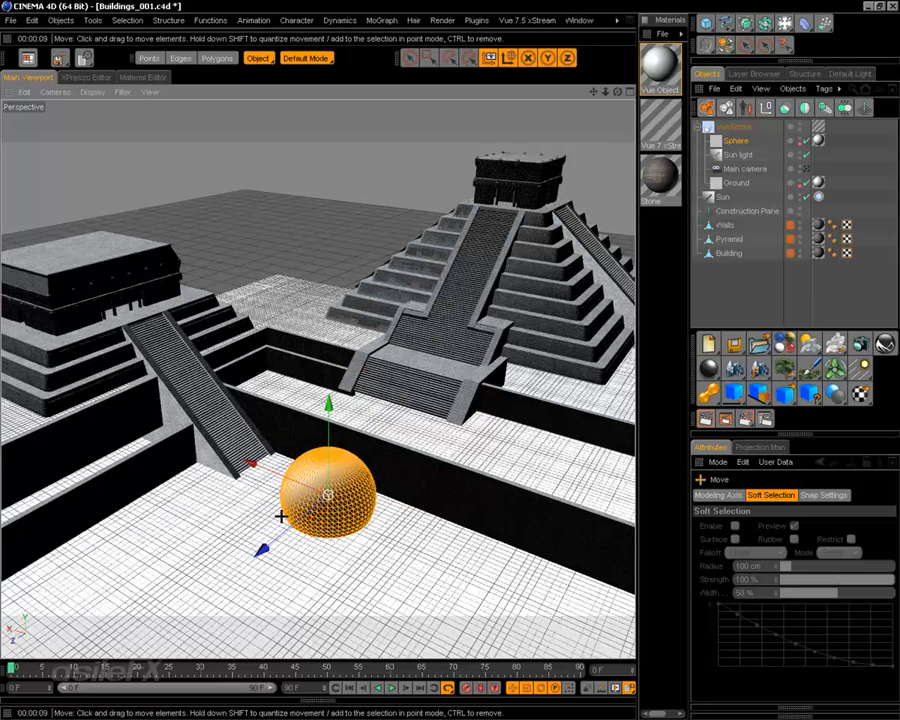
Render the active view with the test sphere in it, and delete the sphere
click(489, 57)
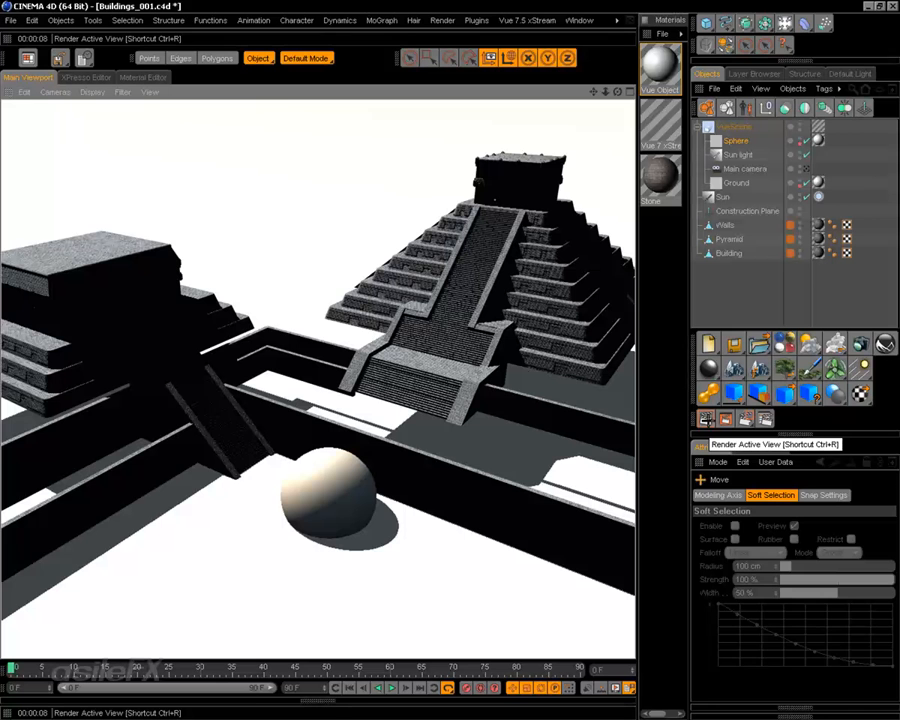
click(370, 487)
key(Delete)
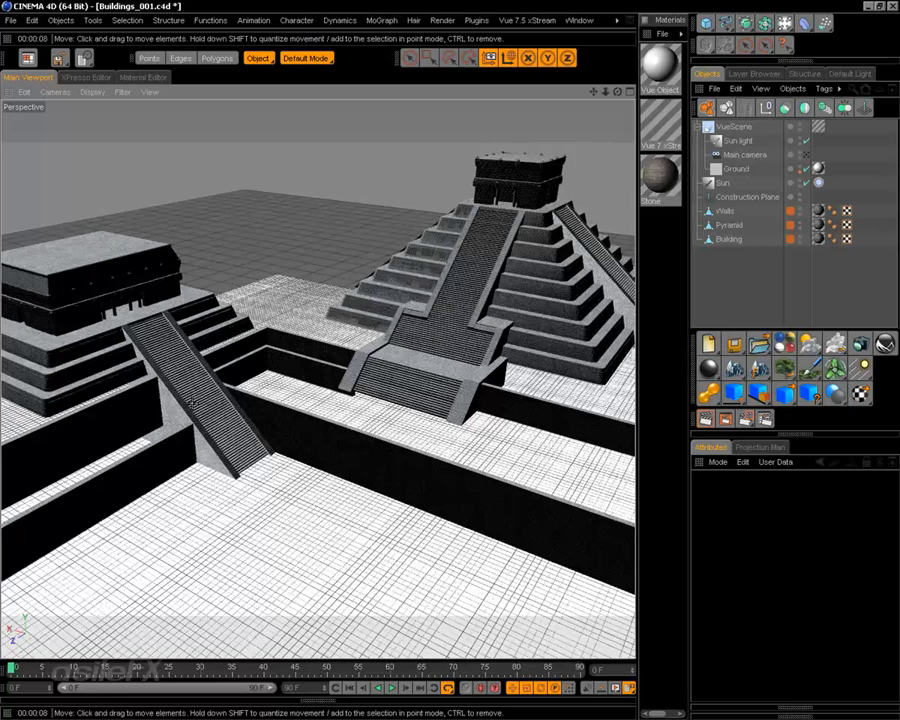
Switch to the four-view layout and add a Vue terrain to the scene
alt+drag(192, 403, 211, 422)
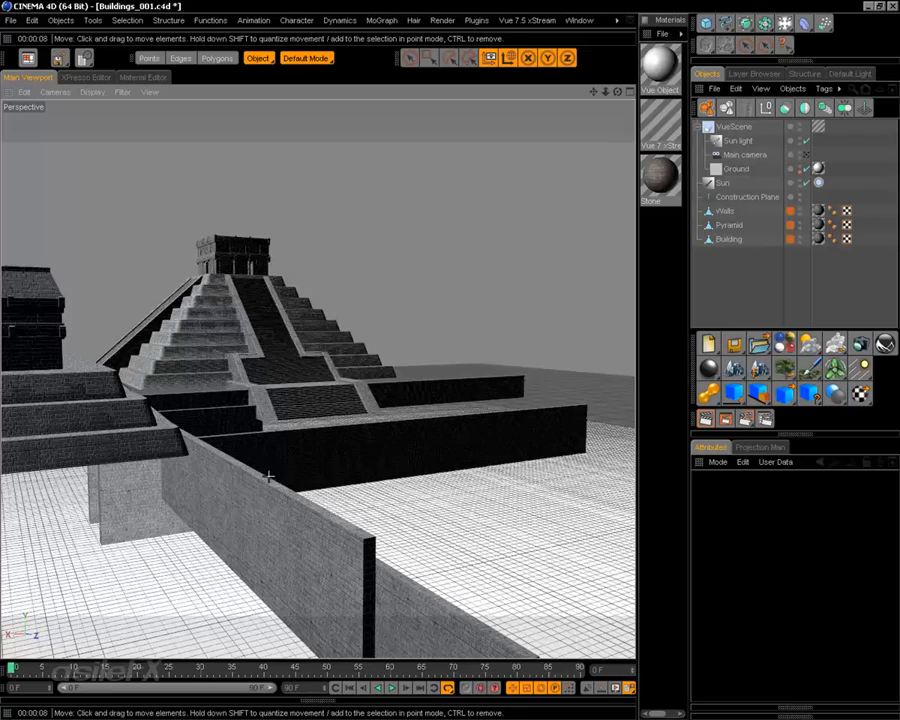
alt+drag(396, 443, 400, 470)
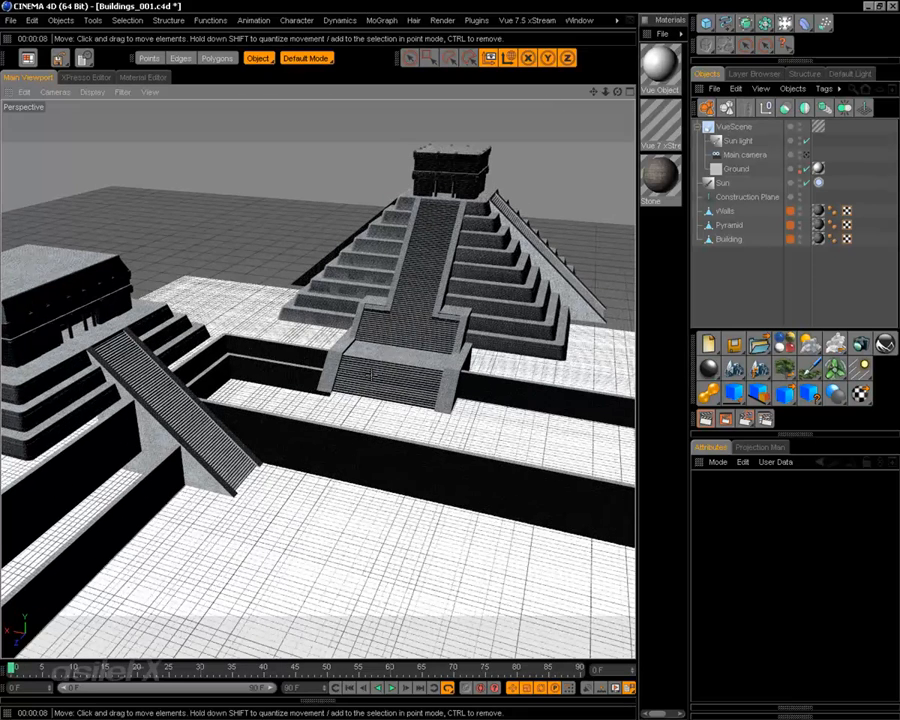
alt+drag(357, 328, 305, 291)
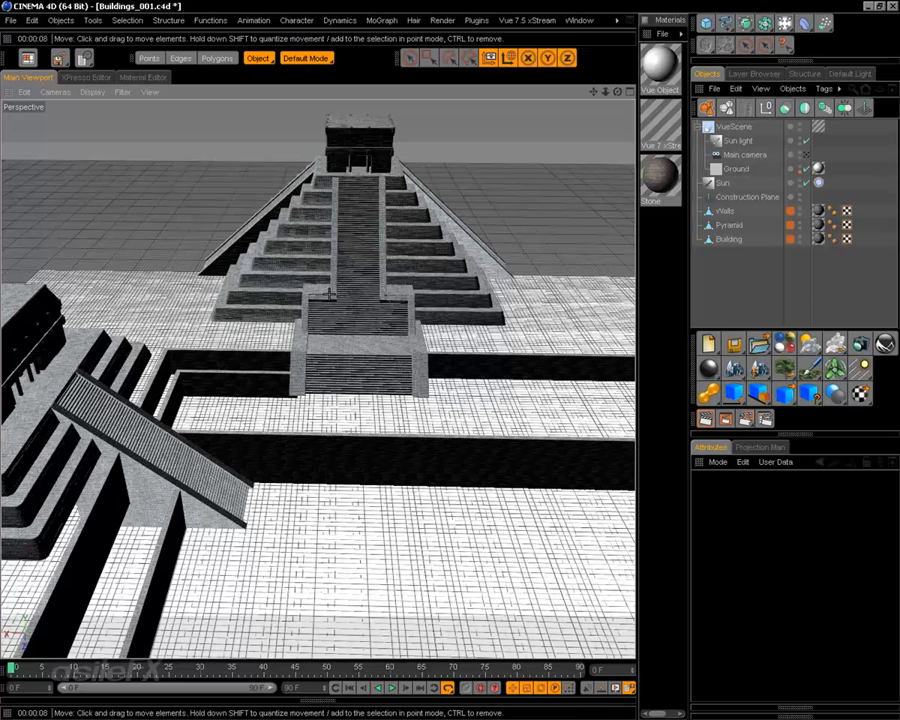
middle_click(357, 325)
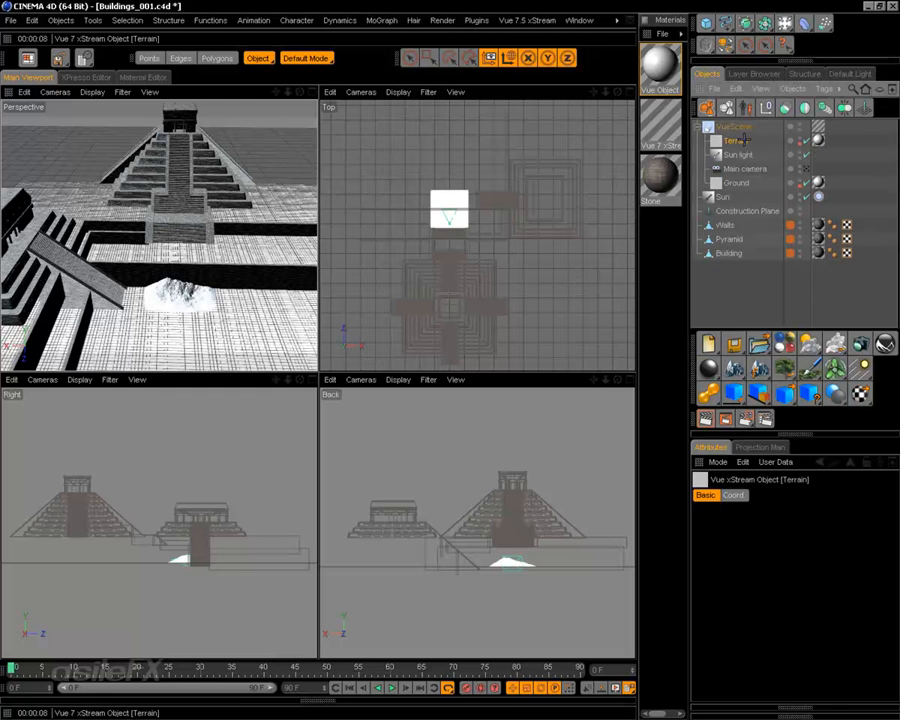
Scale the terrain up uniformly until it extends beyond all the buildings, and shift it along the Z axis toward the pyramid
key(t)
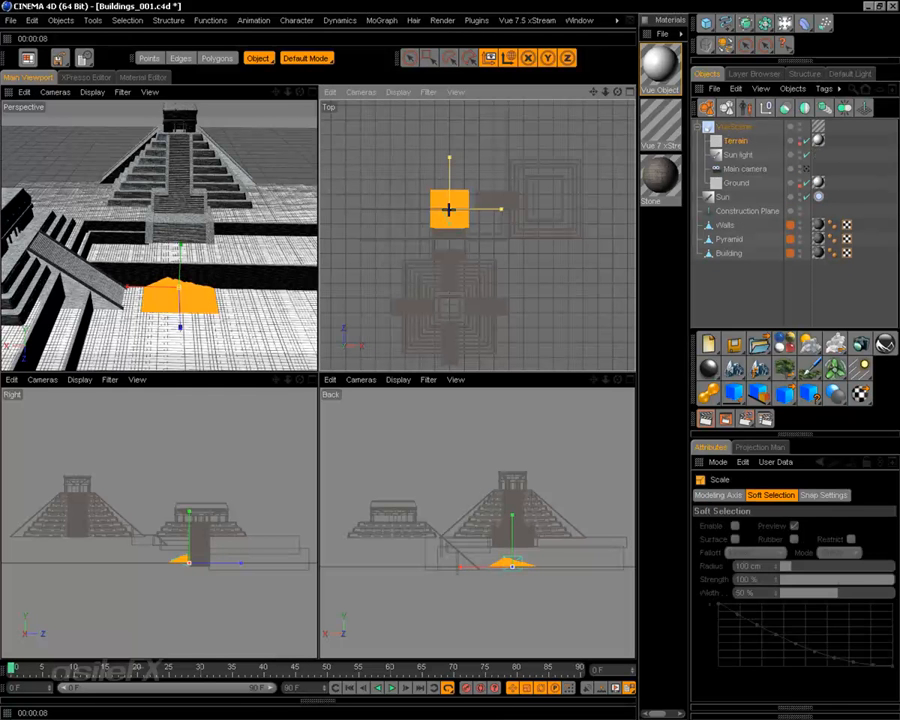
drag(450, 208, 450, 208)
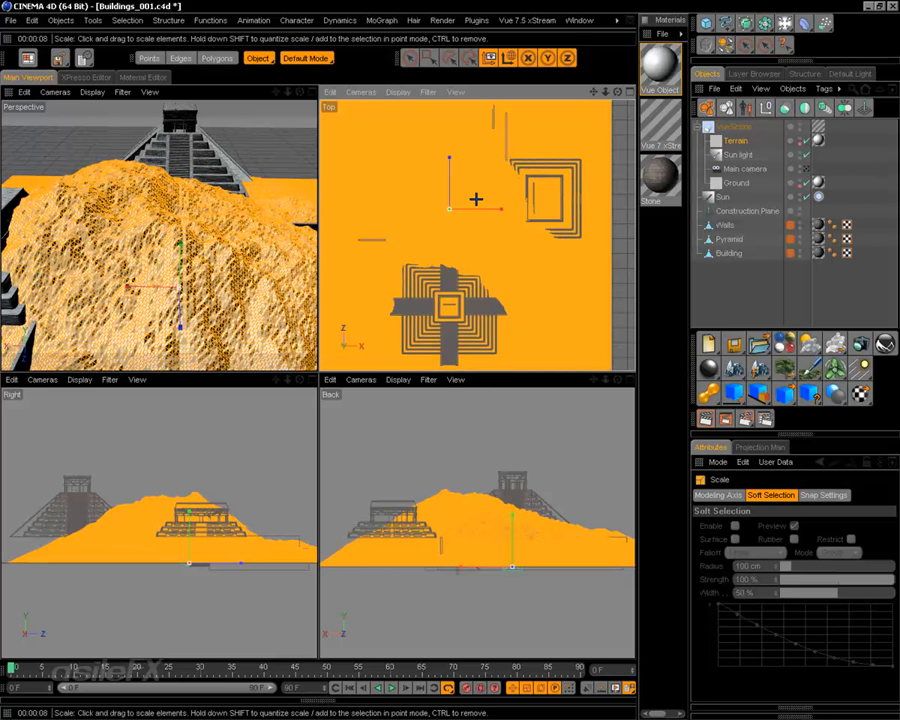
scroll(476, 199, down, 3)
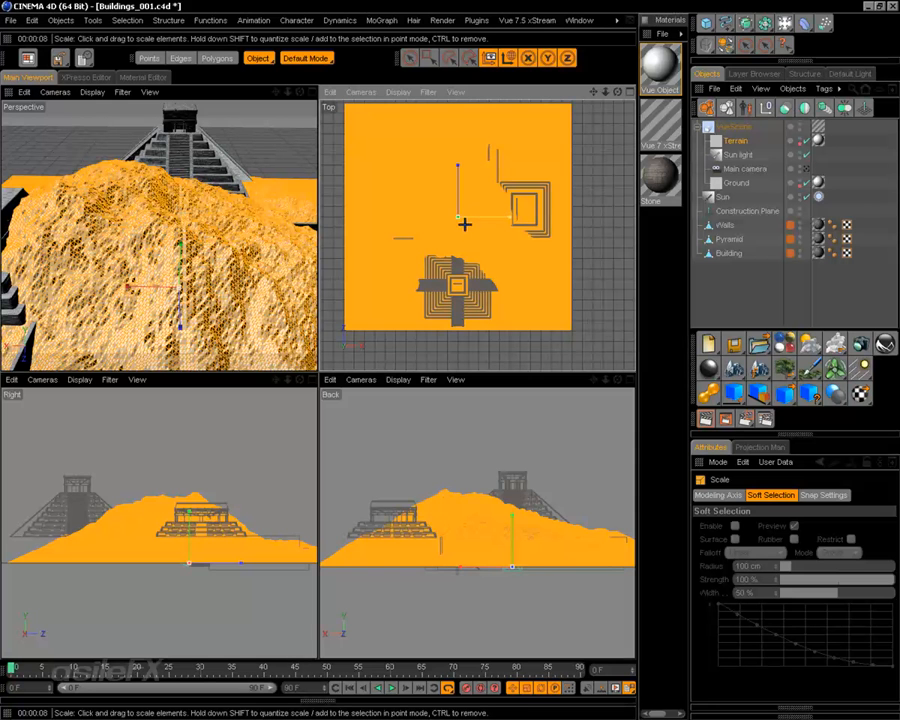
drag(458, 216, 459, 185)
key(e)
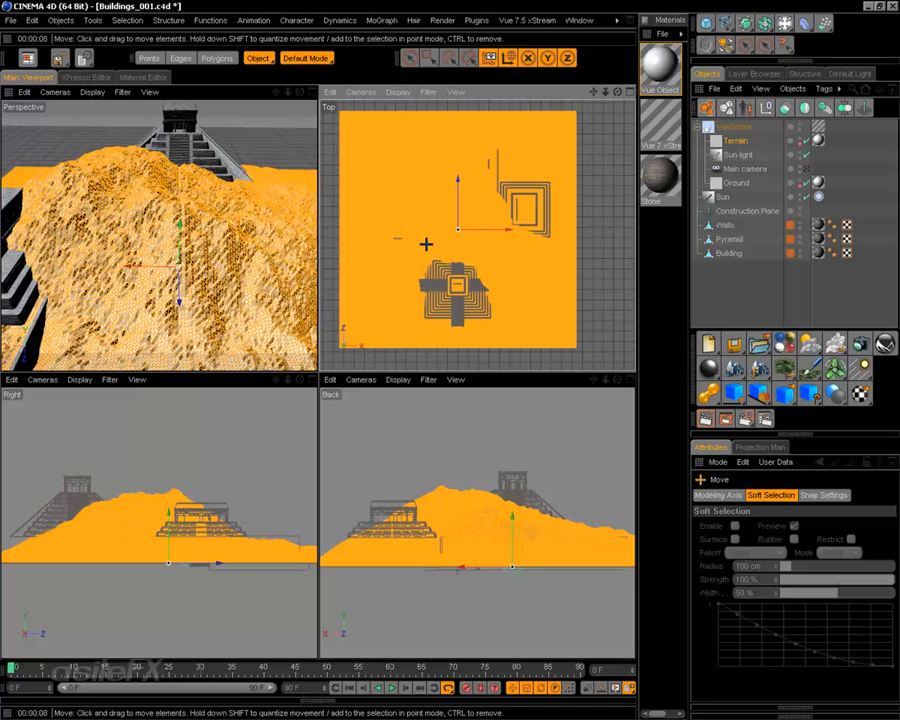
Set the geometry quality of the Vue proxies to Low in the xStream options
click(91, 92)
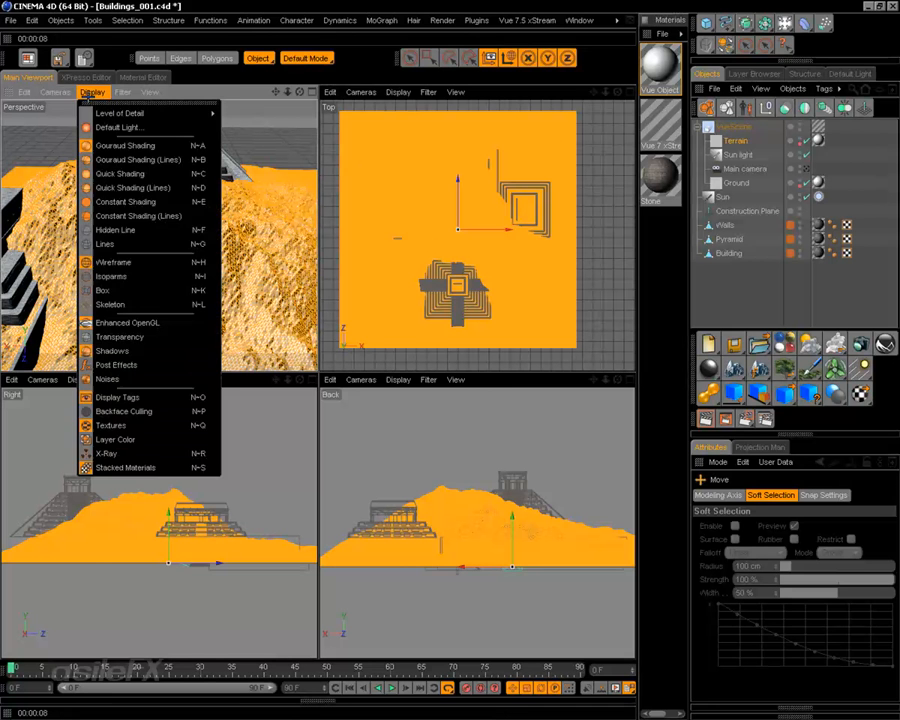
click(90, 93)
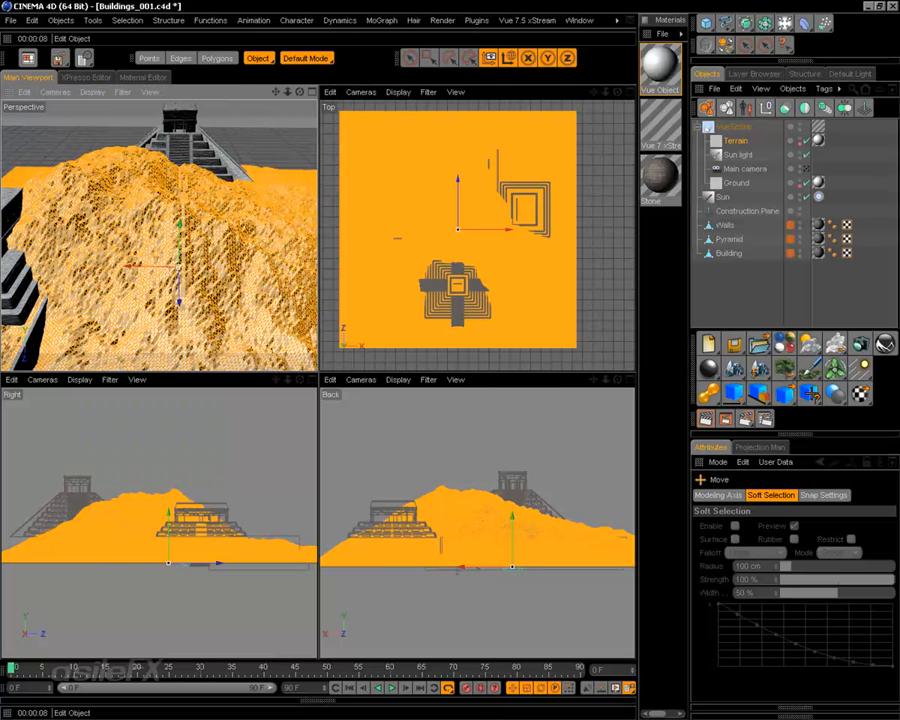
click(884, 344)
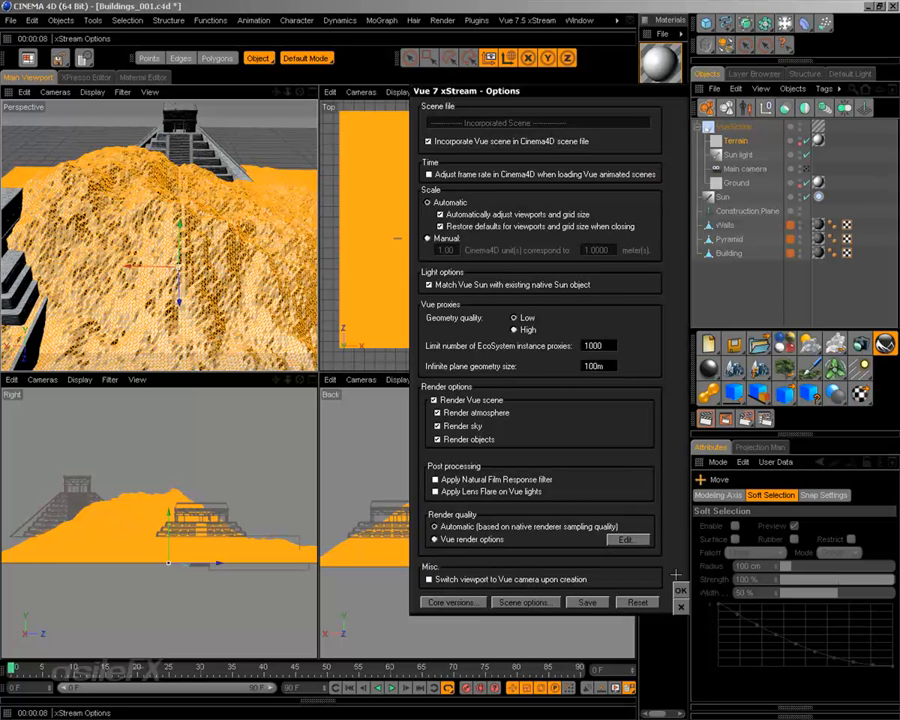
click(680, 590)
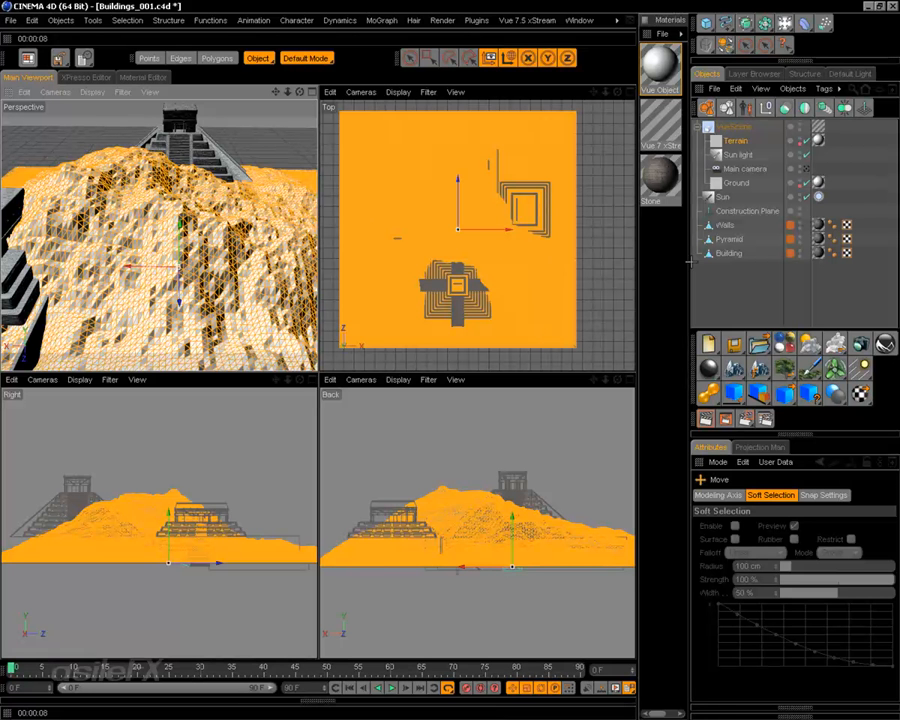
Set the Top view's shading to Hidden Line so the buildings stand out against the terrain
click(405, 92)
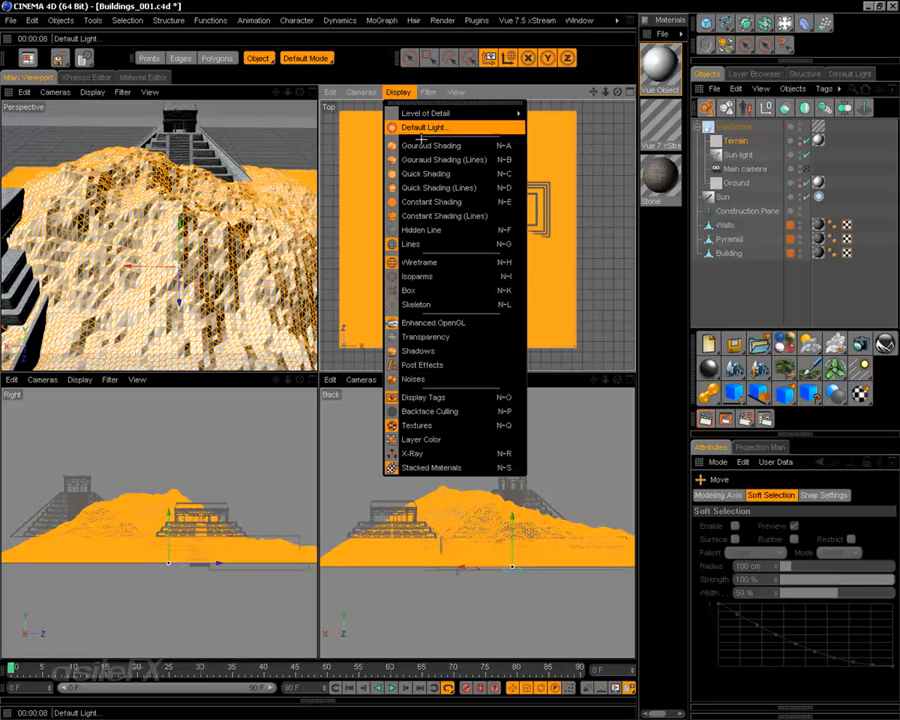
click(506, 229)
click(361, 92)
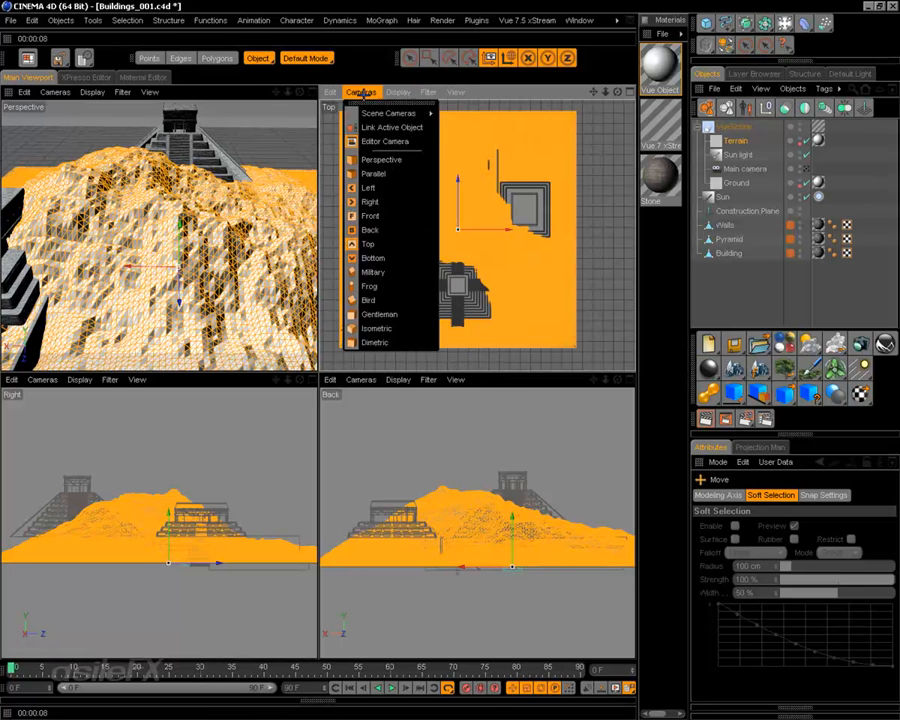
mouse_move(385, 101)
click(455, 276)
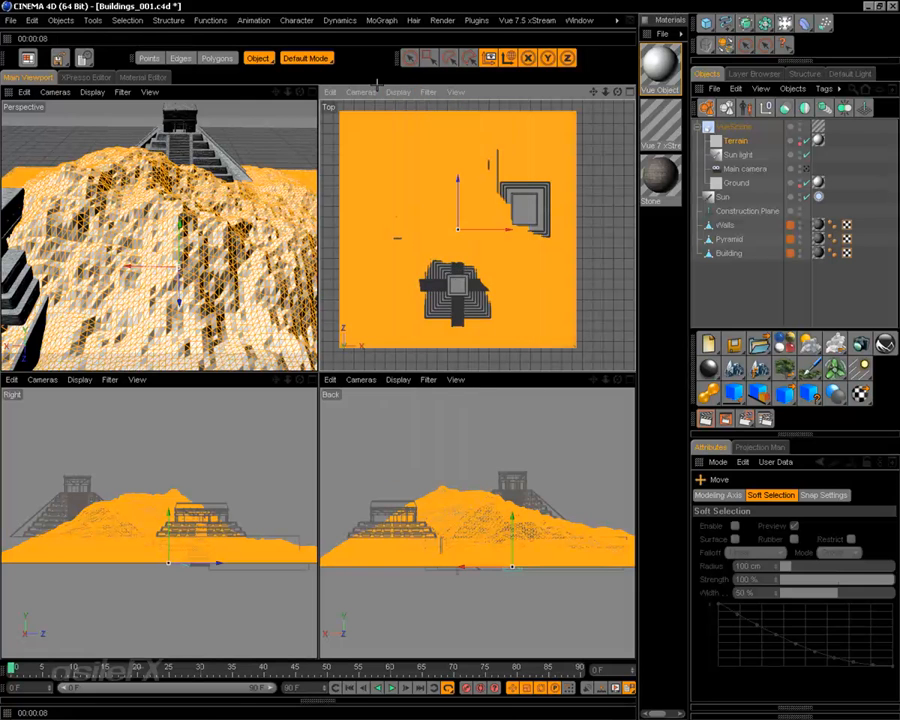
Try the Box and Skeleton display modes in the Top view, and restore its wireframe display
click(389, 92)
click(436, 290)
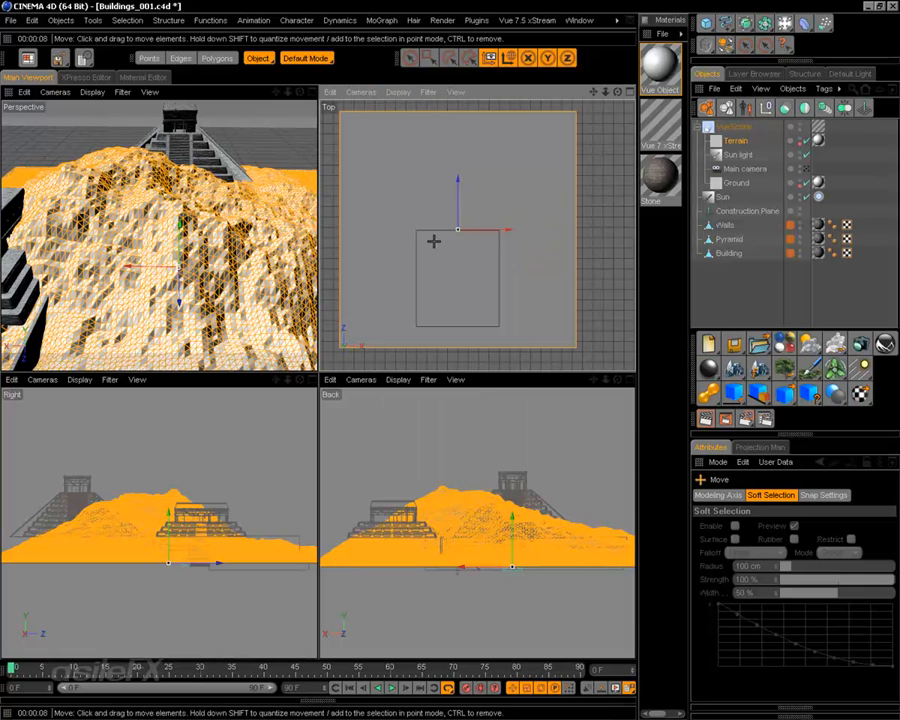
click(397, 92)
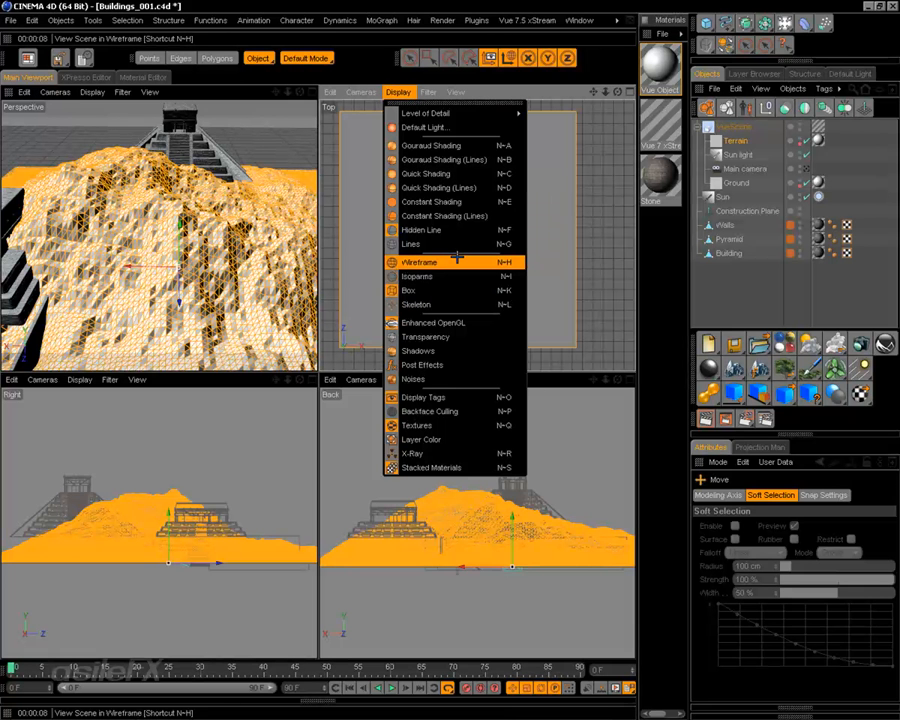
click(440, 304)
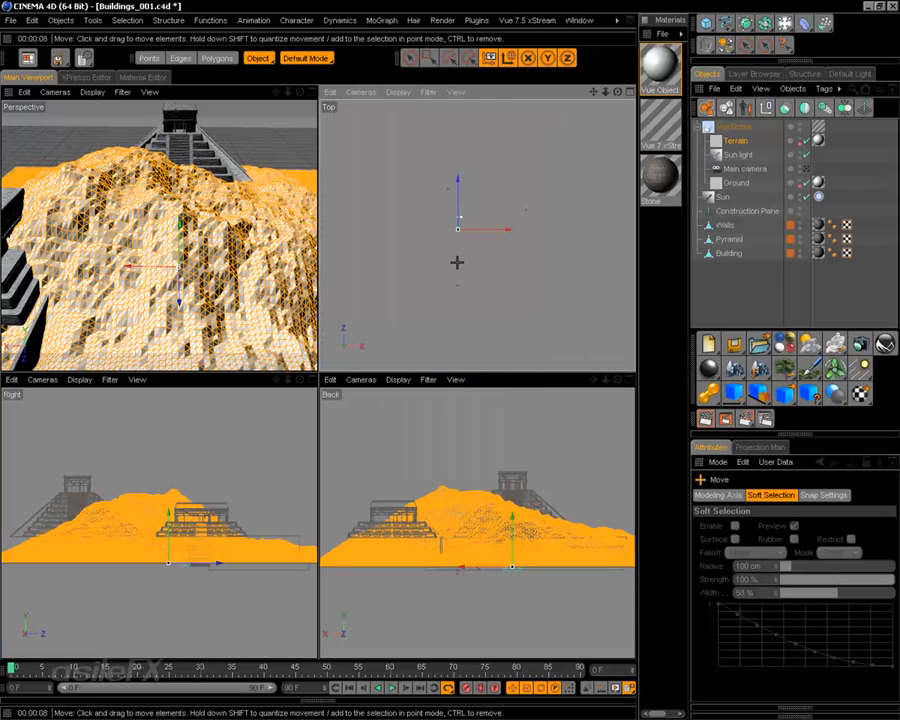
click(397, 92)
click(437, 244)
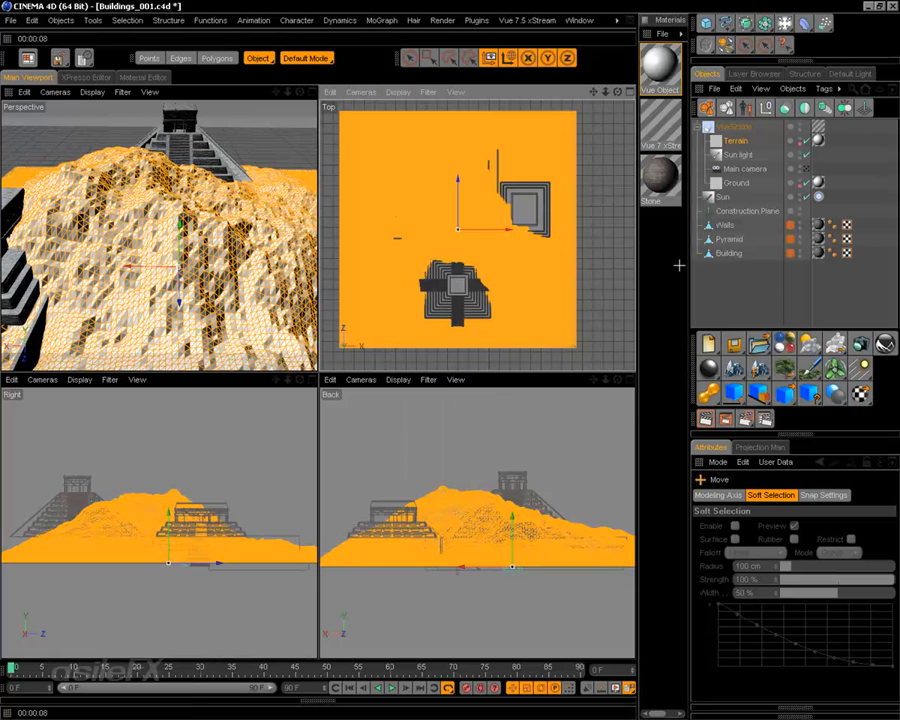
Reselect the terrain and lower it along the Y axis until its peak lies below the buildings
click(749, 287)
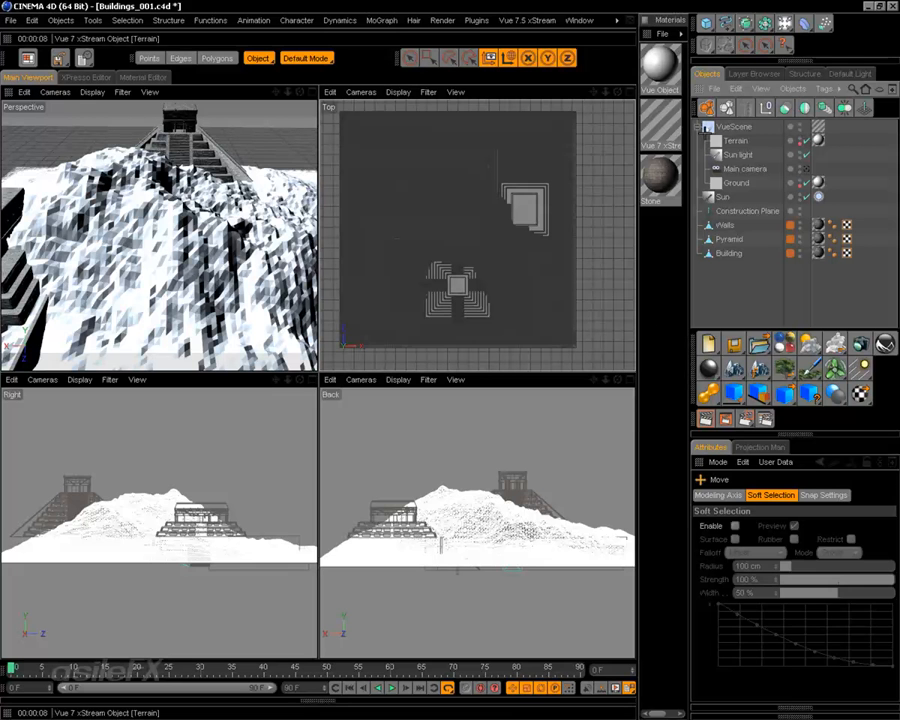
click(736, 140)
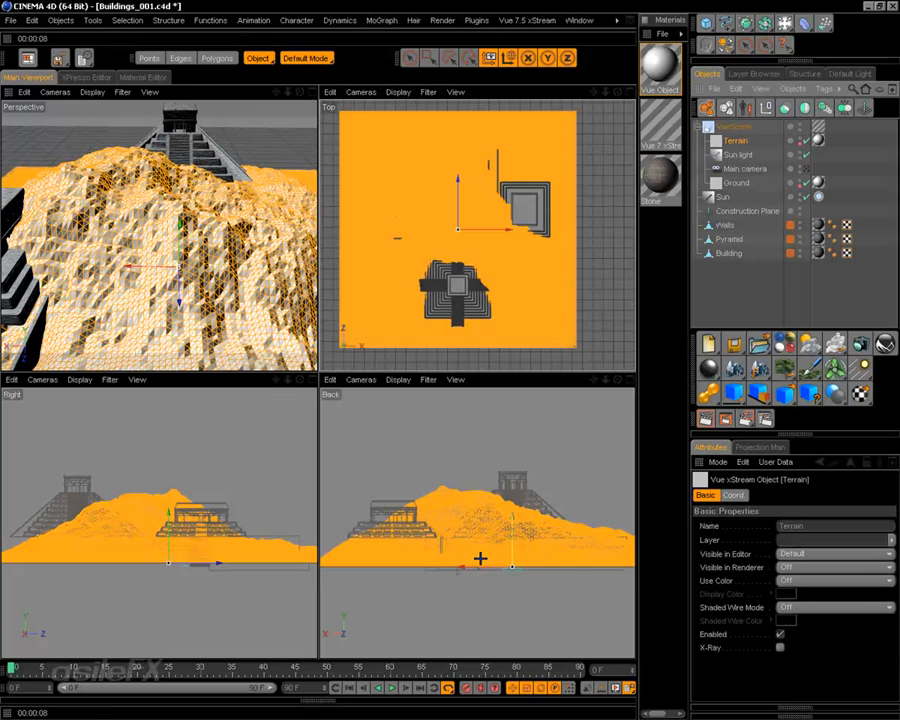
drag(506, 534, 516, 571)
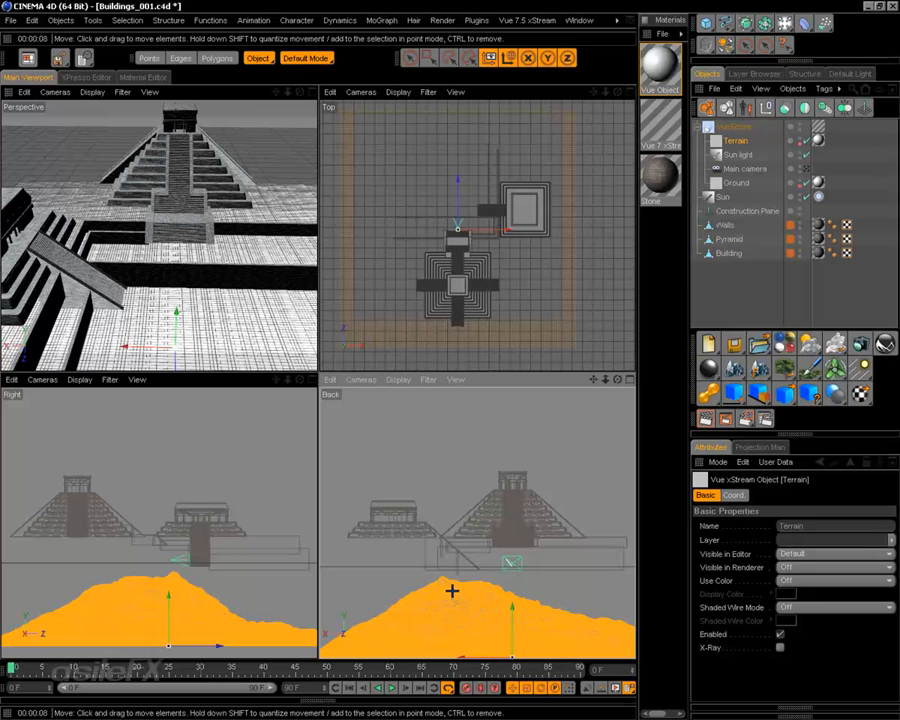
Reset the terrain to a flat surface in the Terrain Editor and accept the change
right_click(456, 276)
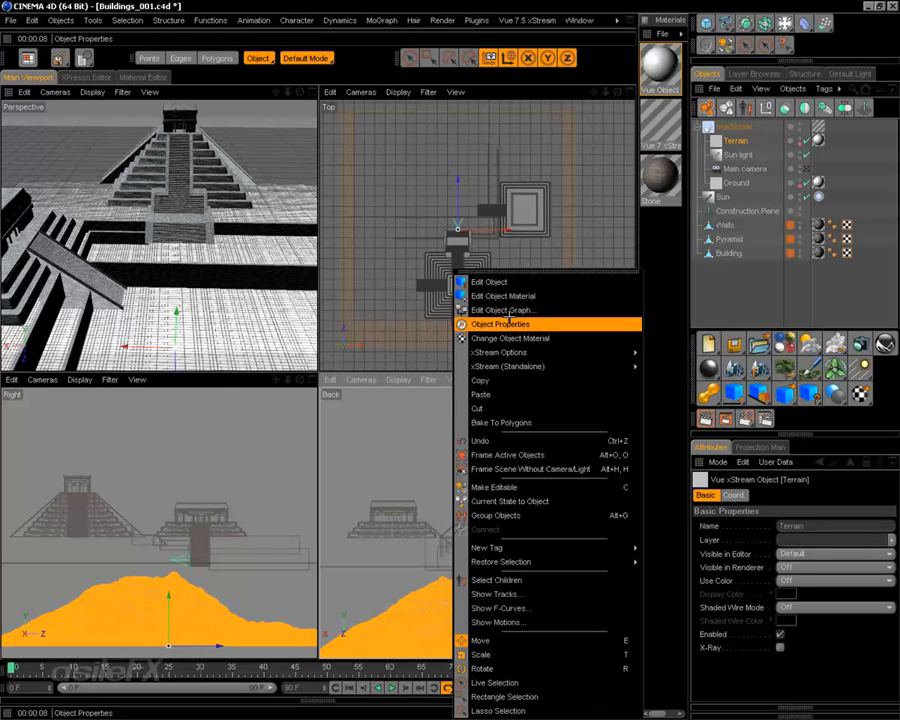
click(508, 282)
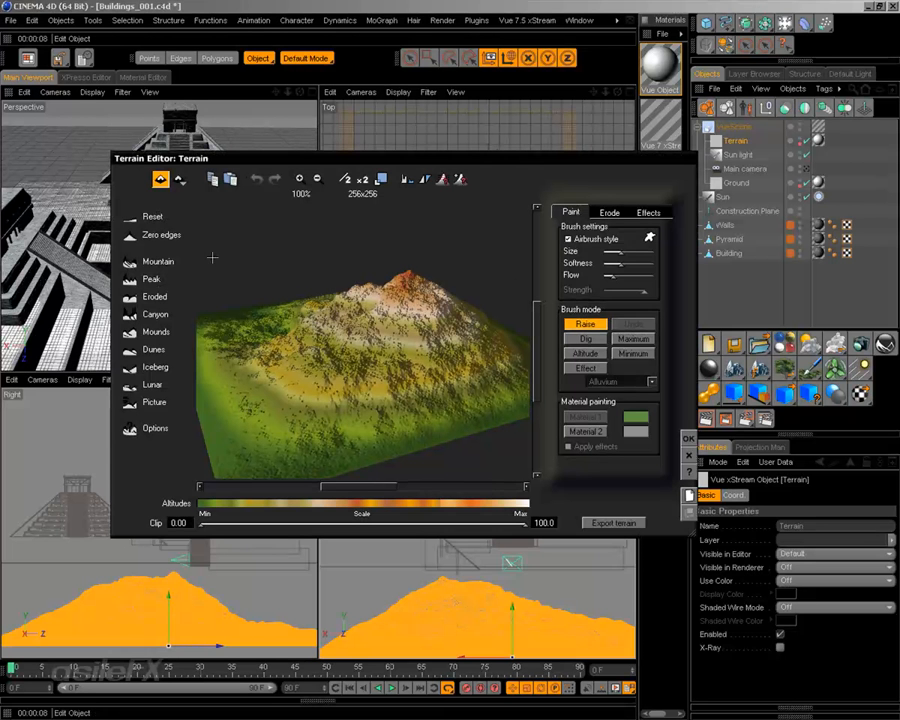
click(152, 216)
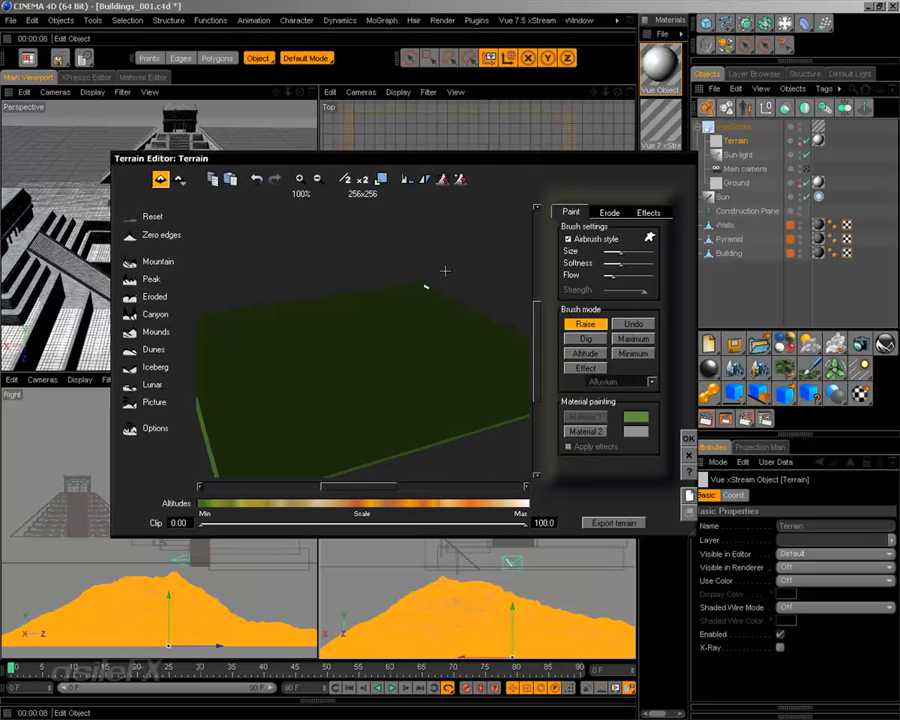
click(687, 439)
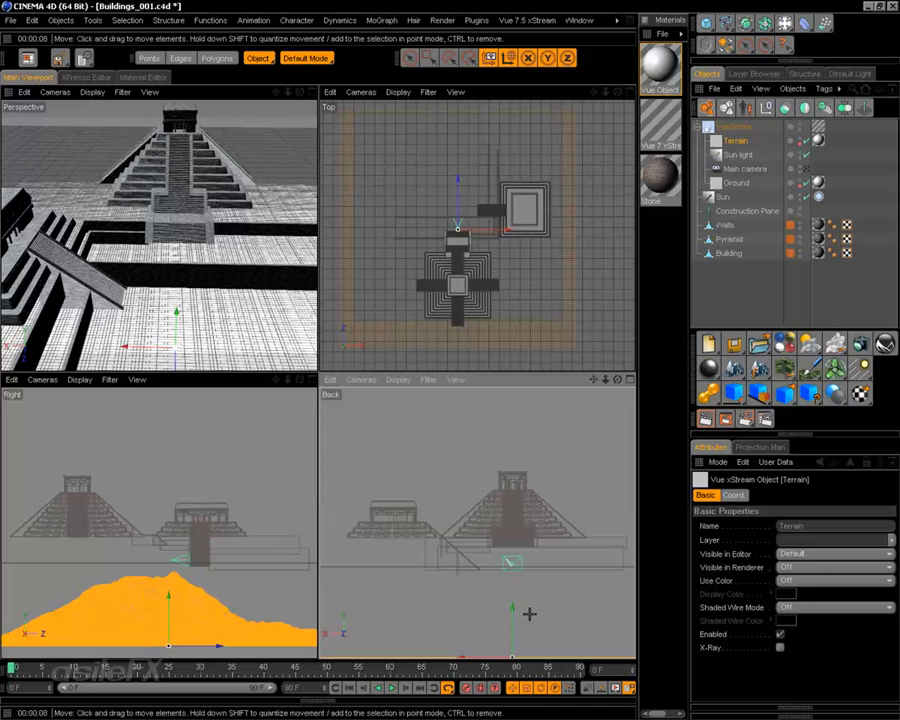
Raise the flattened terrain along the Y axis by about 4995 units, to just above the ground plane
drag(518, 614, 513, 513)
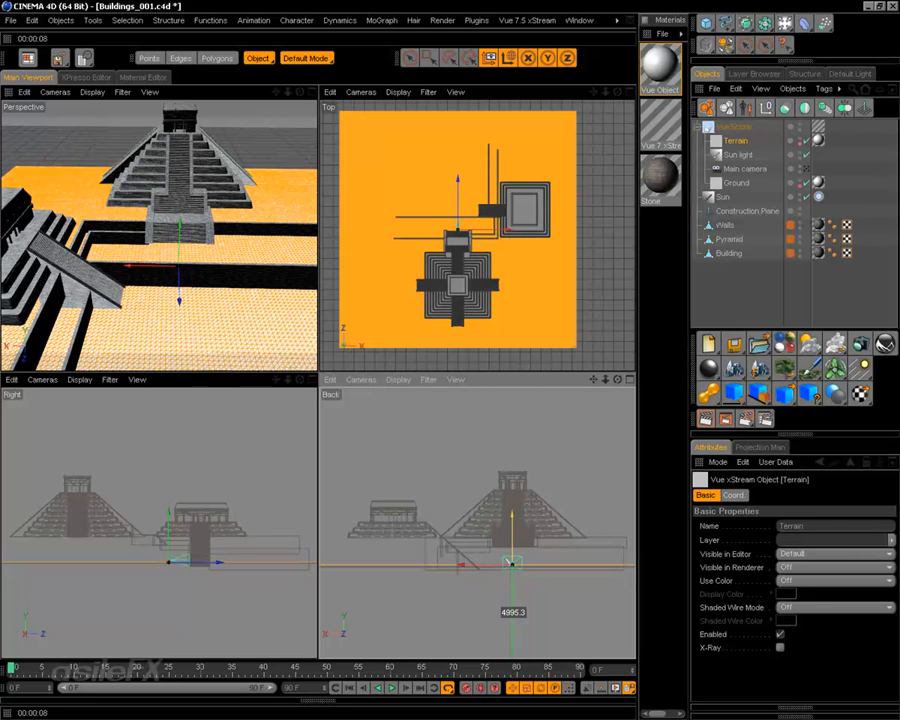
drag(511, 563, 511, 564)
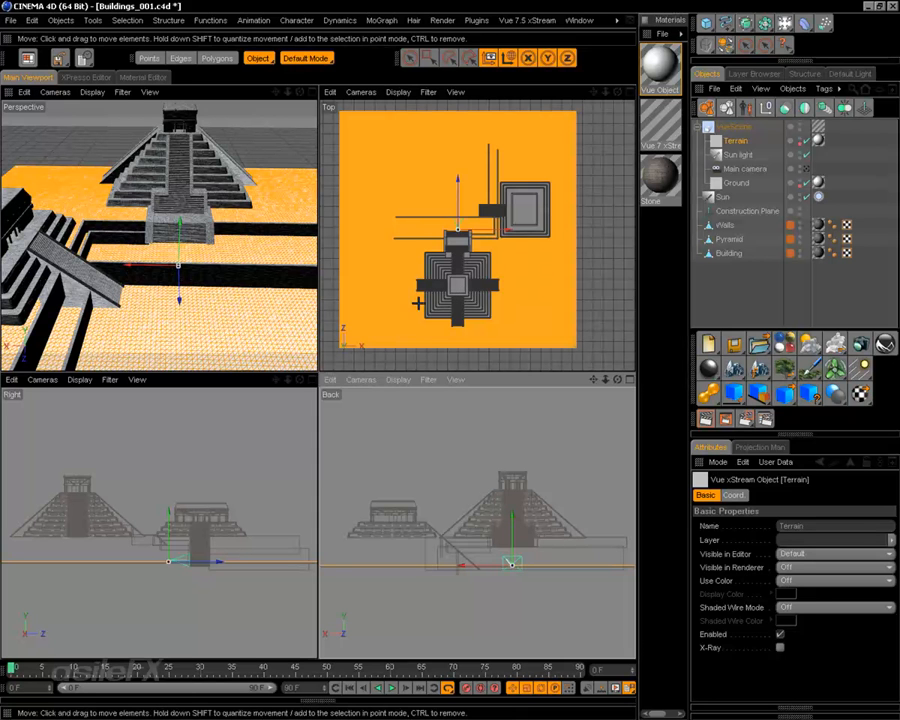
Maximize the Right view and examine the flat terrain's height relative to the stairs, walls and bases of the buildings
middle_click(155, 411)
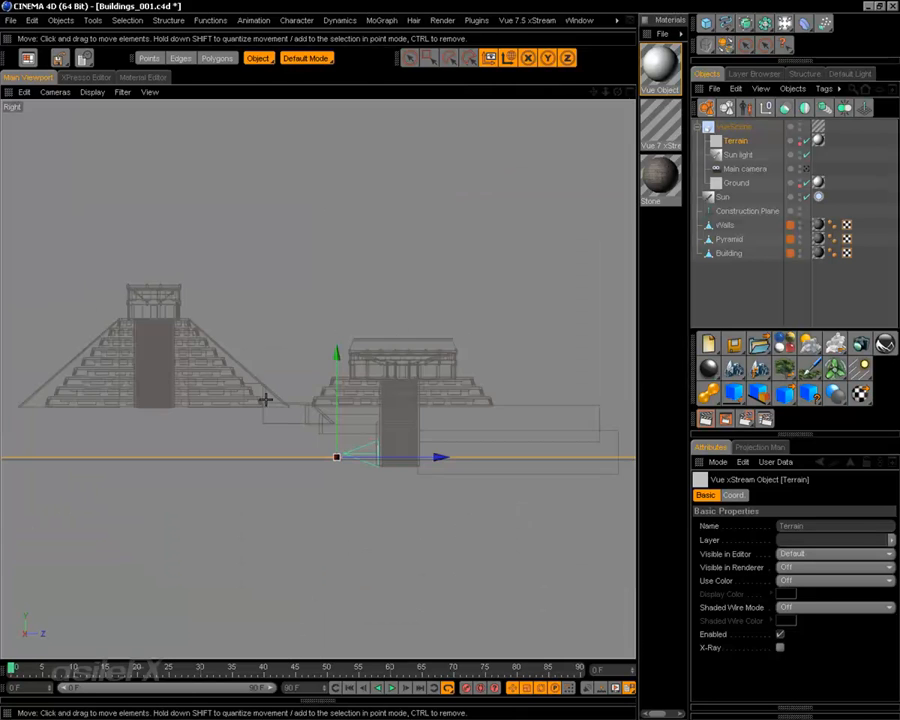
scroll(337, 360, up, 2)
scroll(341, 399, up, 6)
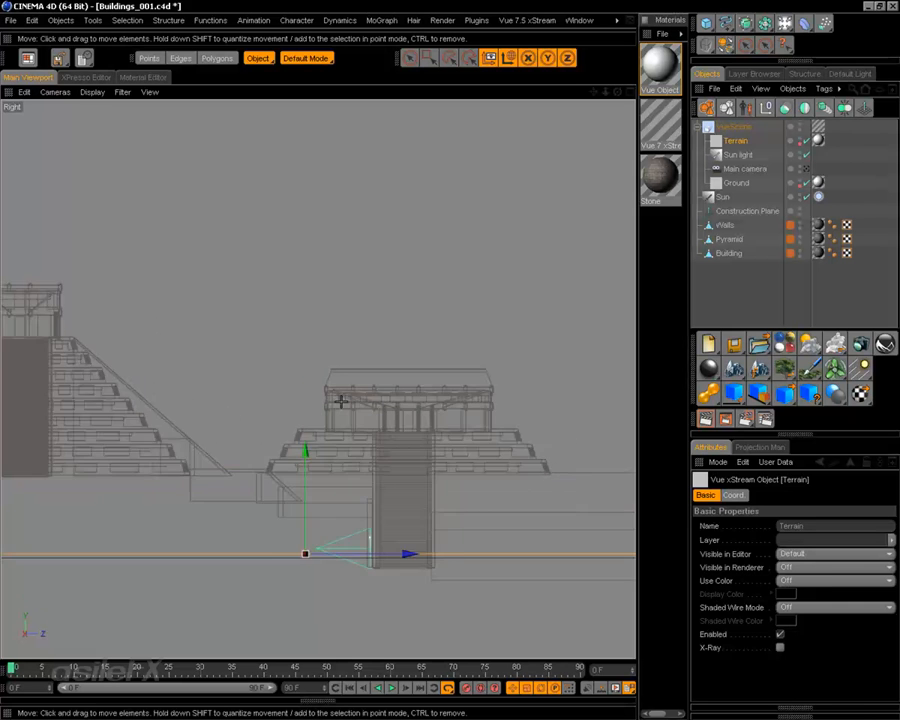
alt+middle_drag(333, 434, 323, 294)
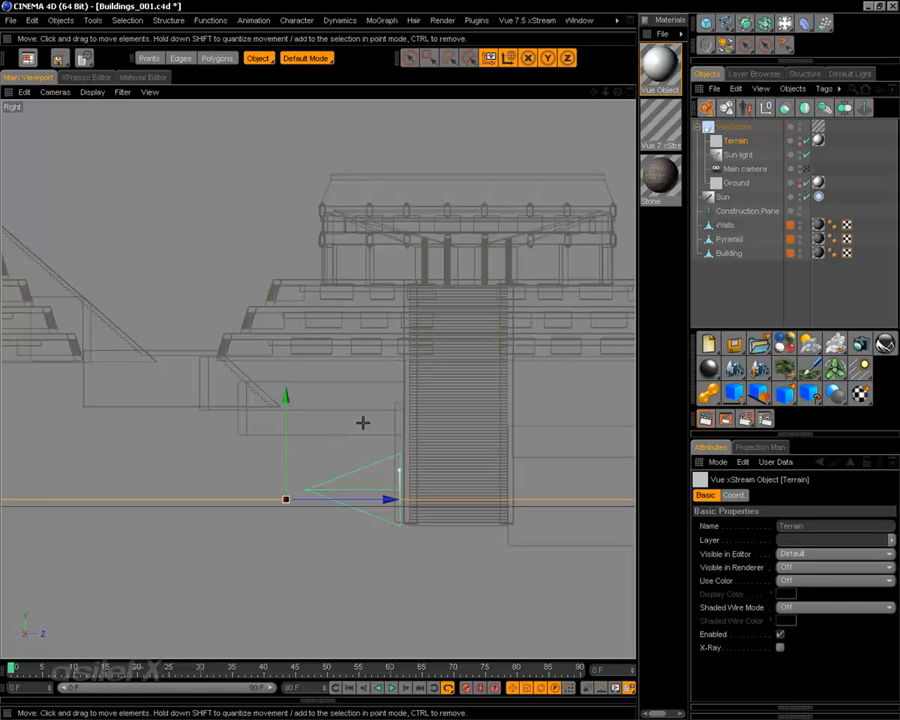
scroll(362, 422, up, 4)
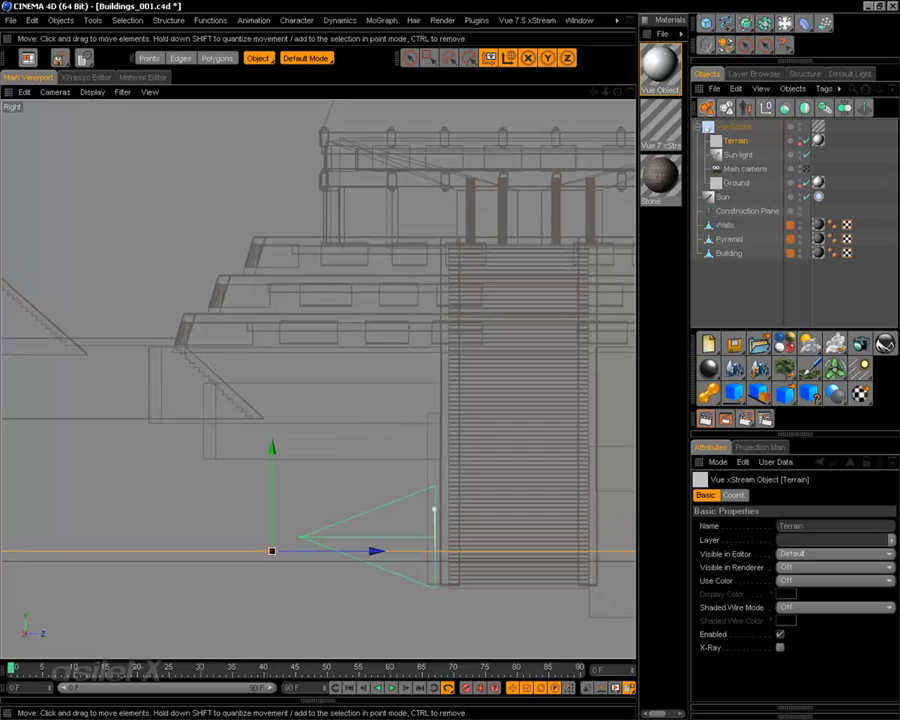
alt+middle_drag(376, 434, 329, 428)
scroll(384, 441, up, 2)
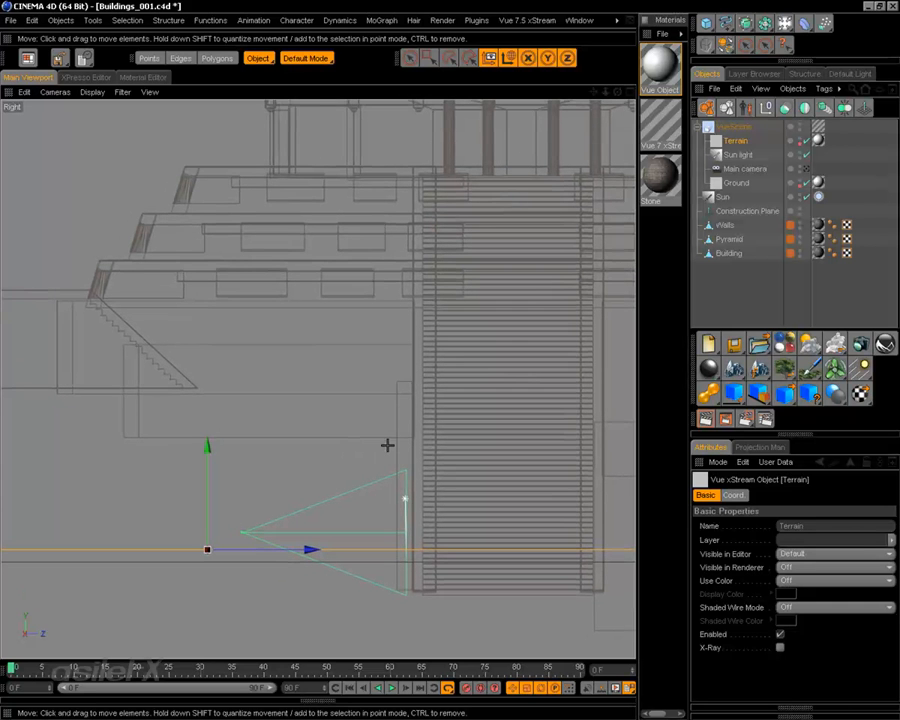
alt+middle_drag(403, 449, 403, 441)
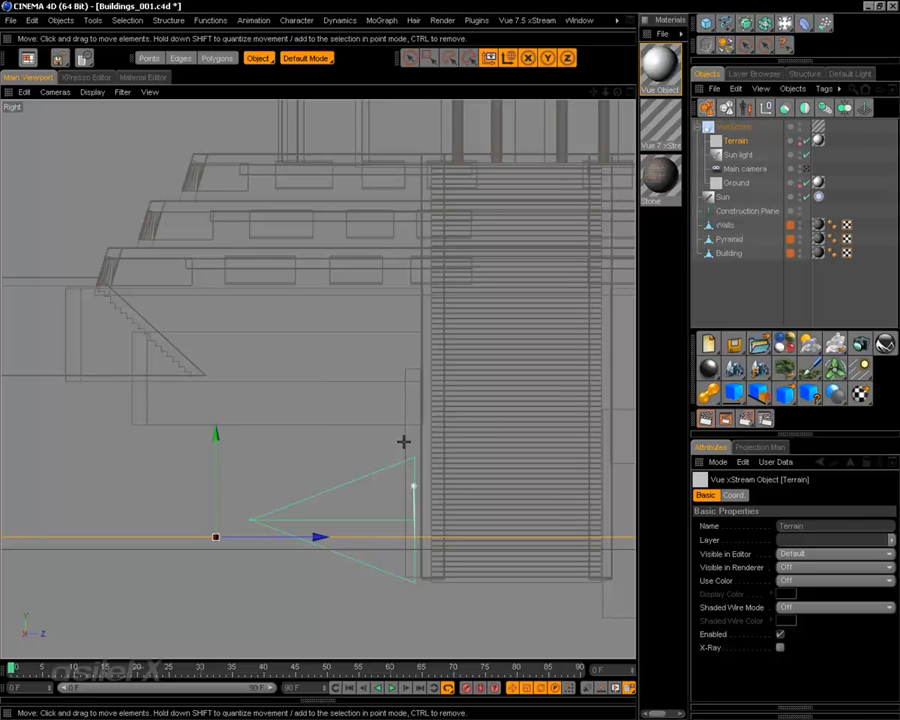
alt+middle_drag(369, 447, 391, 429)
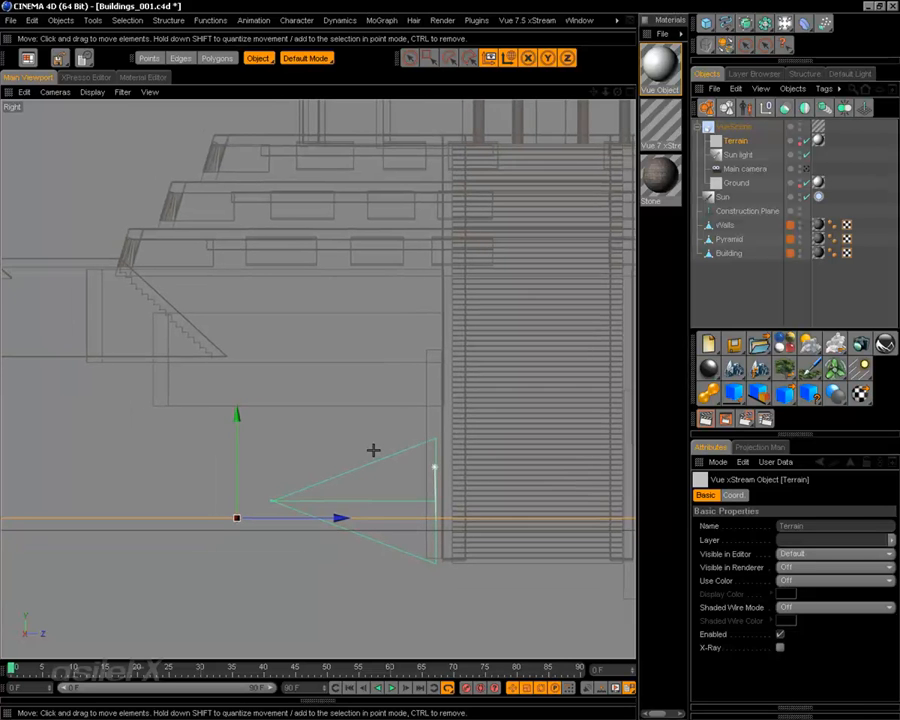
scroll(373, 450, up, 2)
scroll(373, 450, up, 1)
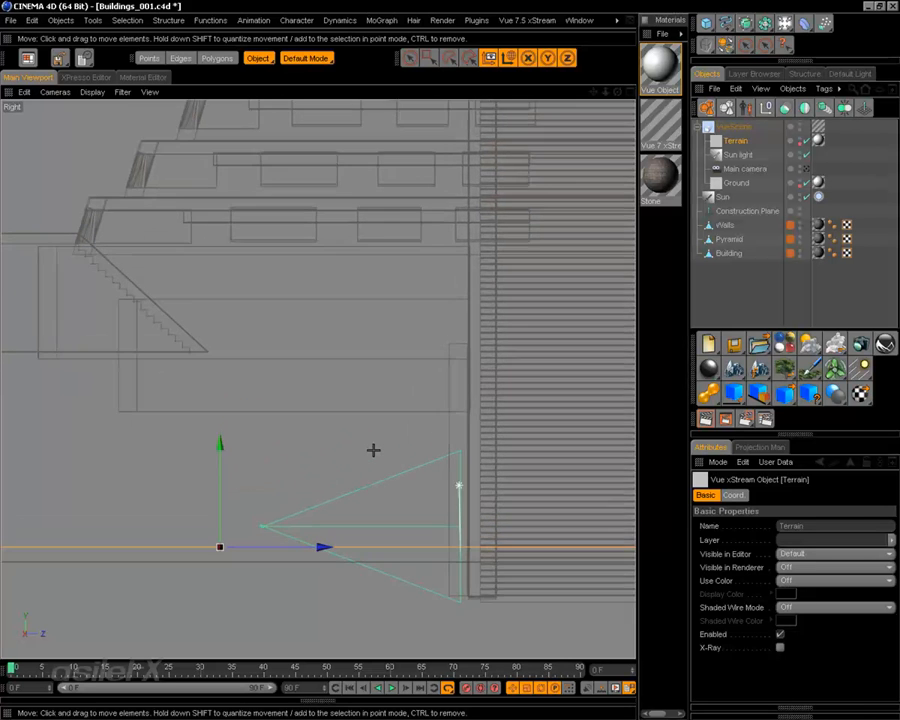
scroll(373, 450, up, 1)
scroll(373, 450, down, 3)
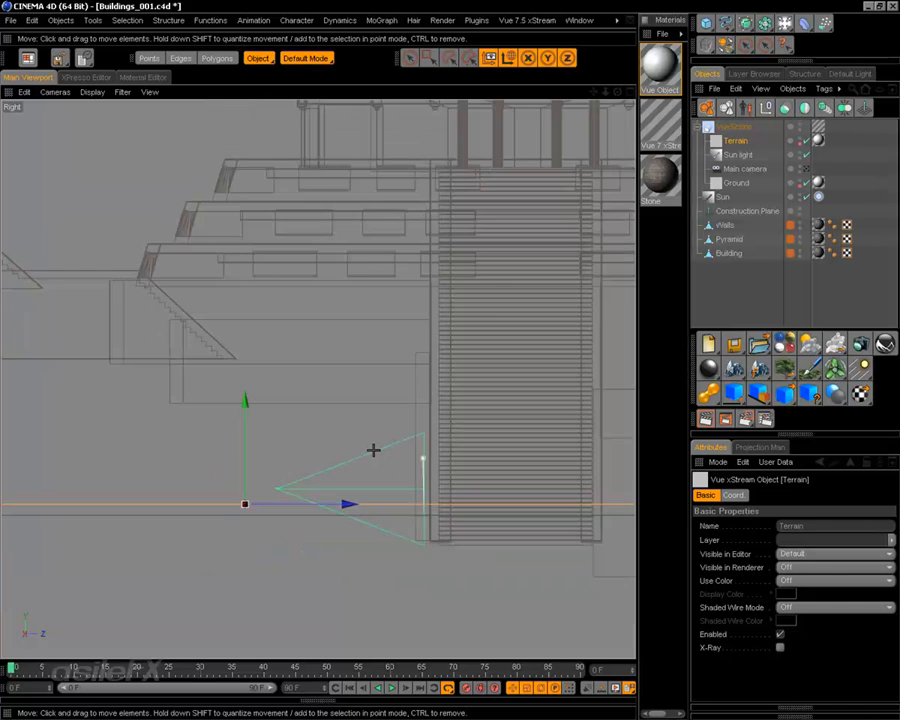
scroll(373, 450, up, 4)
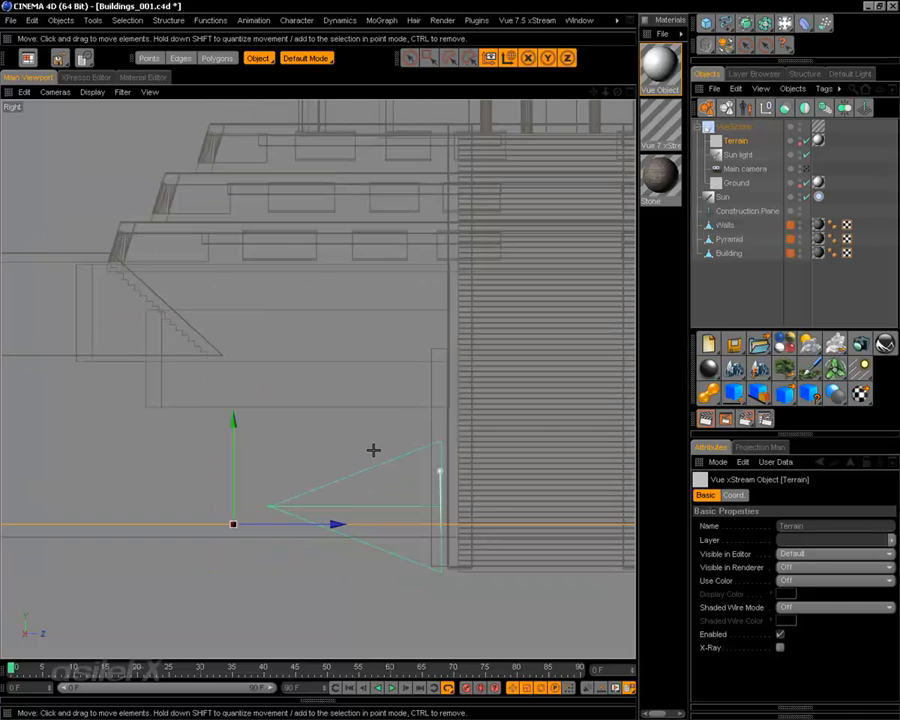
scroll(373, 450, up, 1)
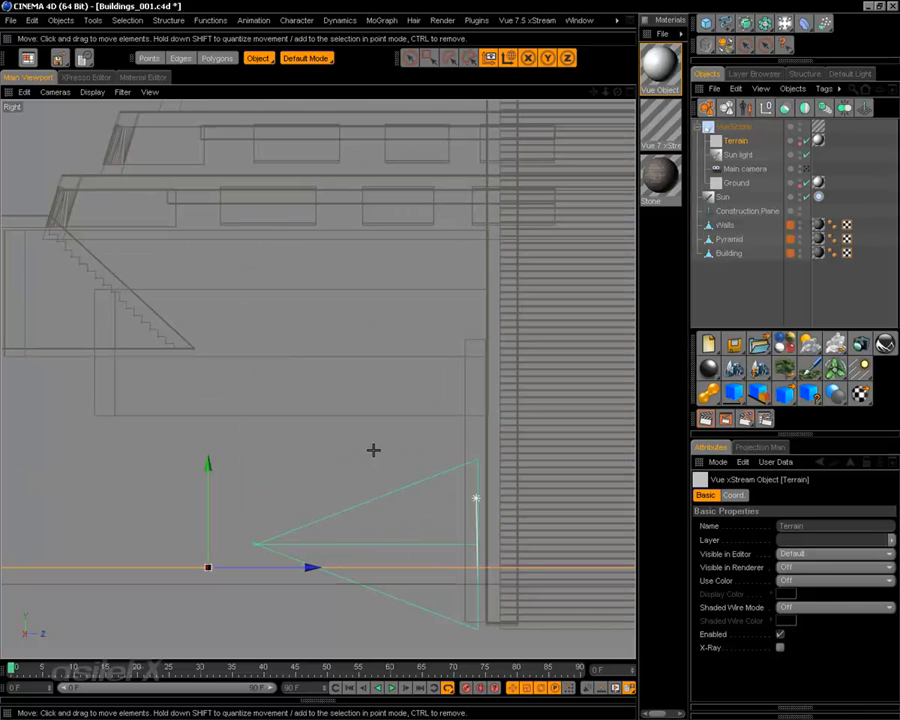
scroll(372, 448, down, 5)
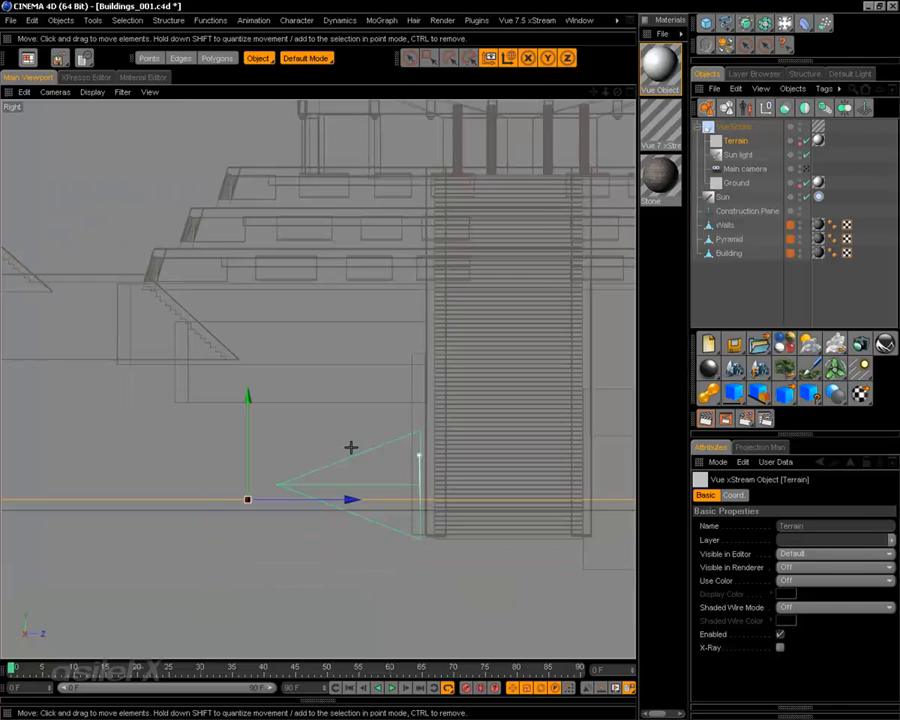
scroll(347, 447, down, 1)
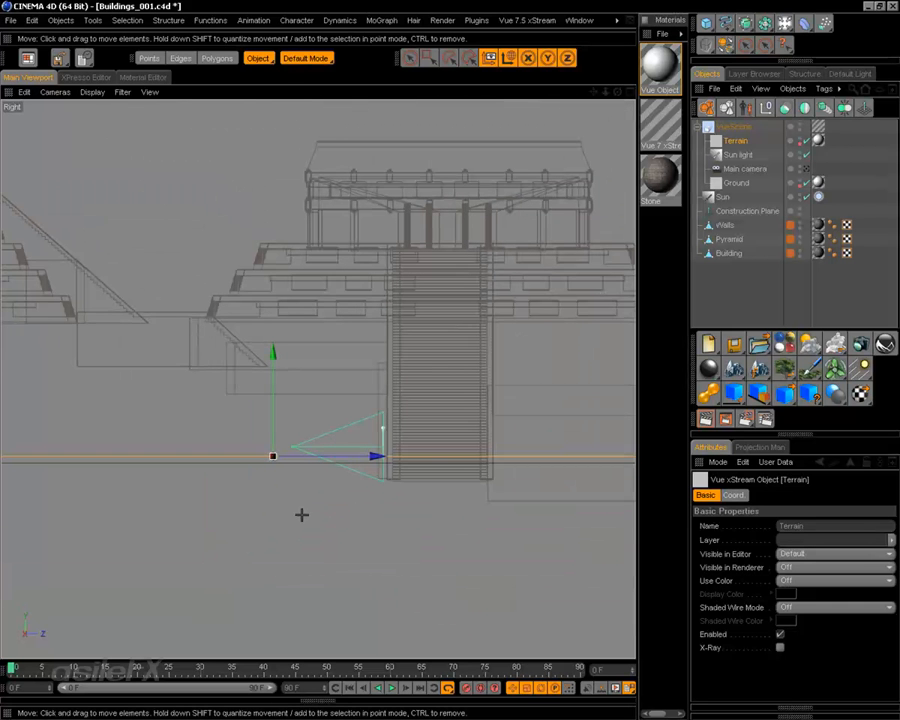
scroll(371, 469, up, 3)
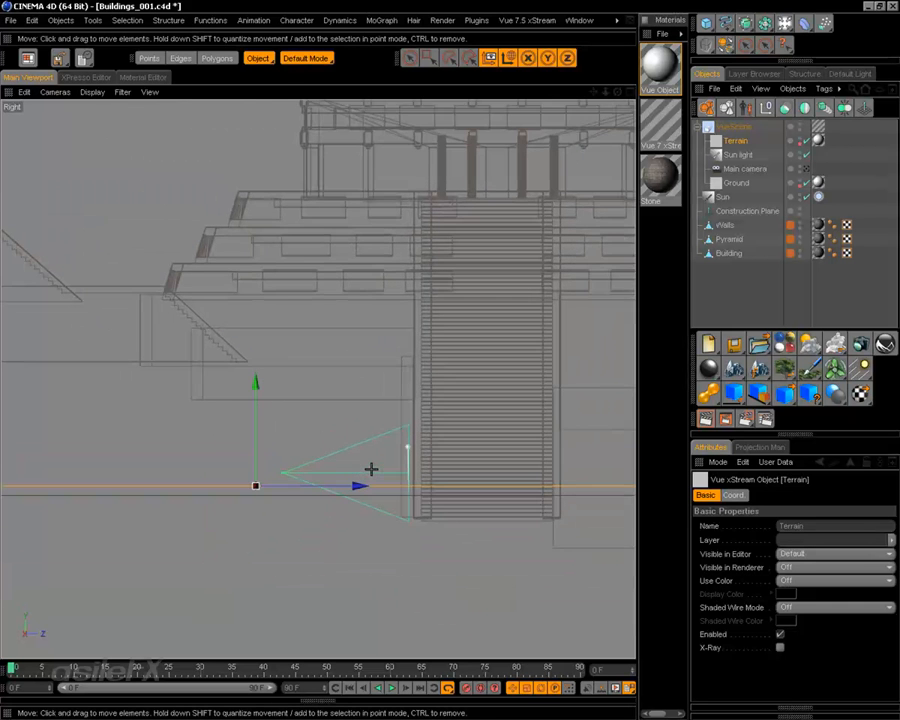
scroll(371, 469, up, 2)
scroll(371, 469, up, 1)
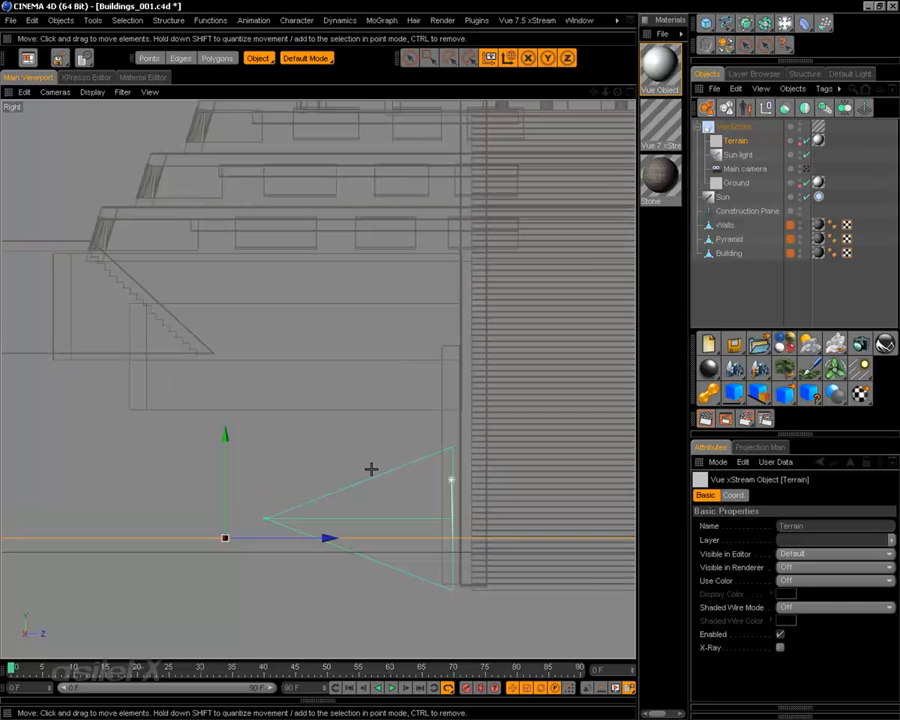
scroll(371, 469, down, 5)
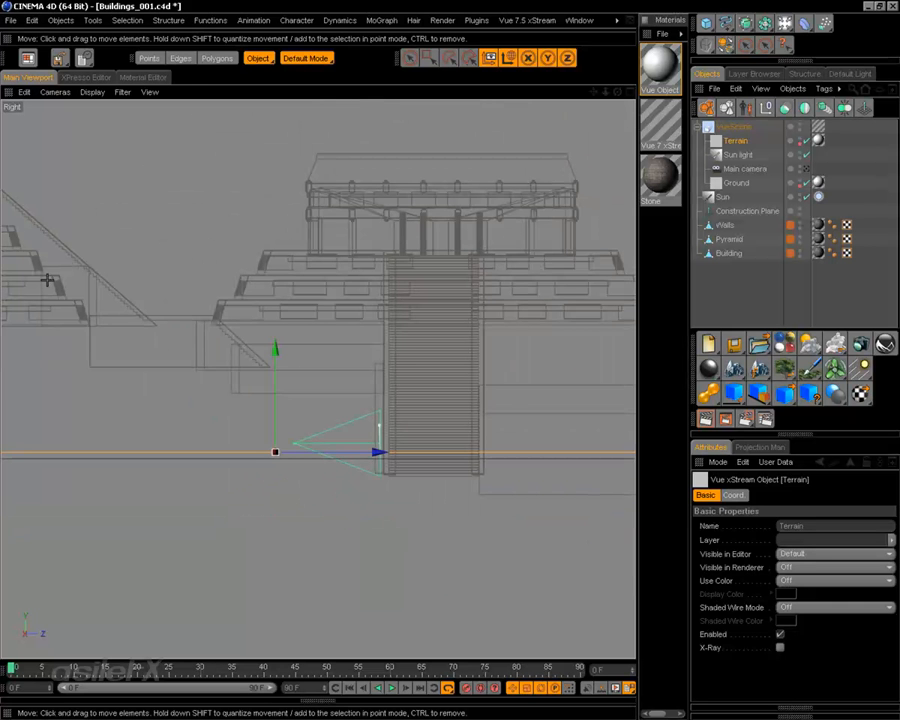
scroll(494, 392, up, 5)
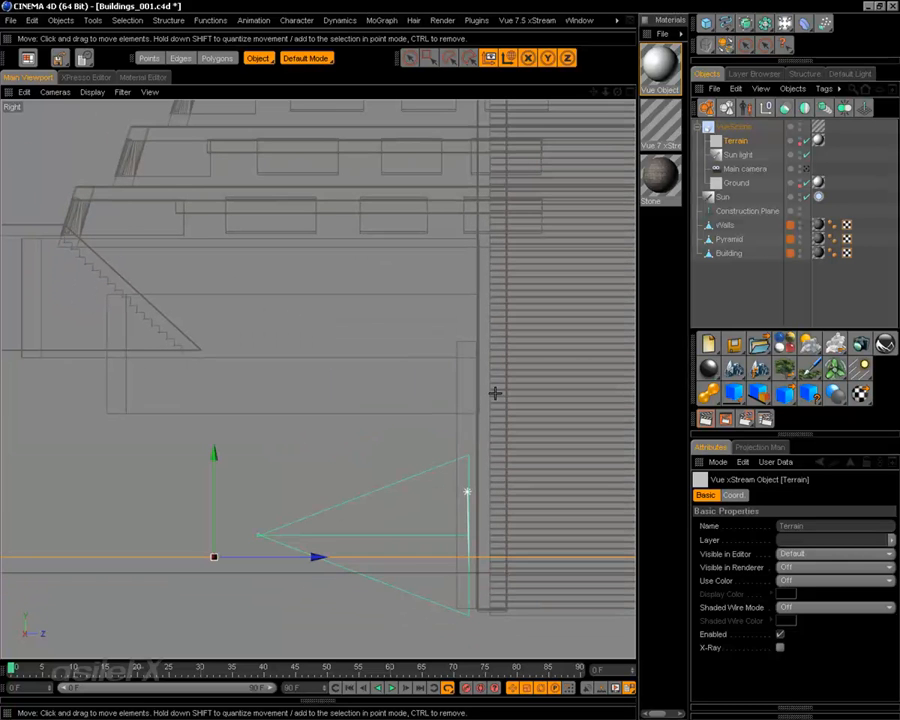
scroll(494, 392, down, 4)
scroll(494, 392, up, 2)
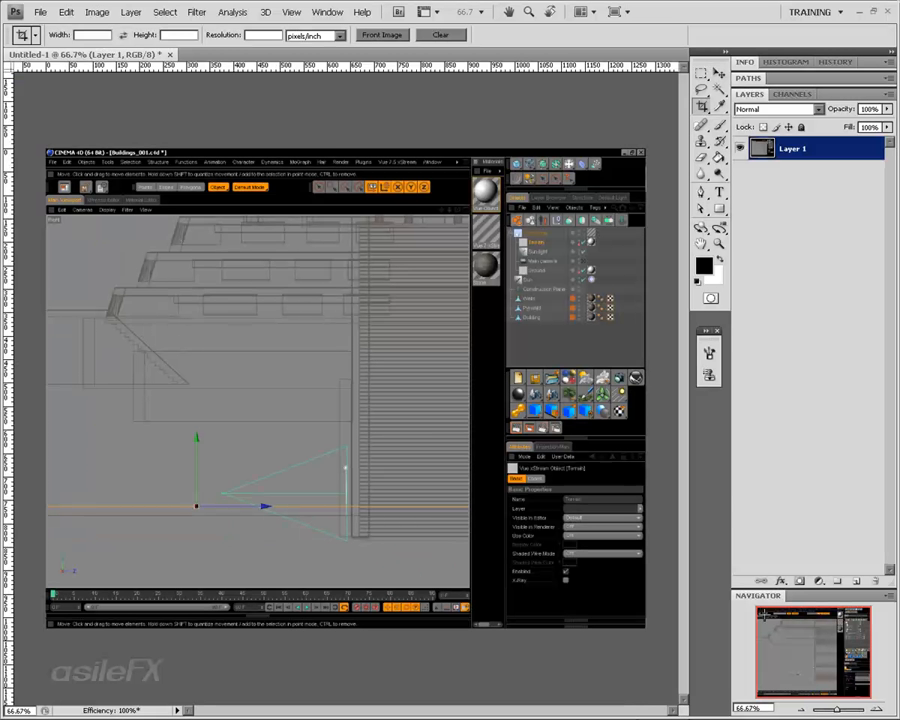
Switch back to Cinema 4D and maximize the Top view with the whole terrain and all buildings in frame
key(ctrl+plus)
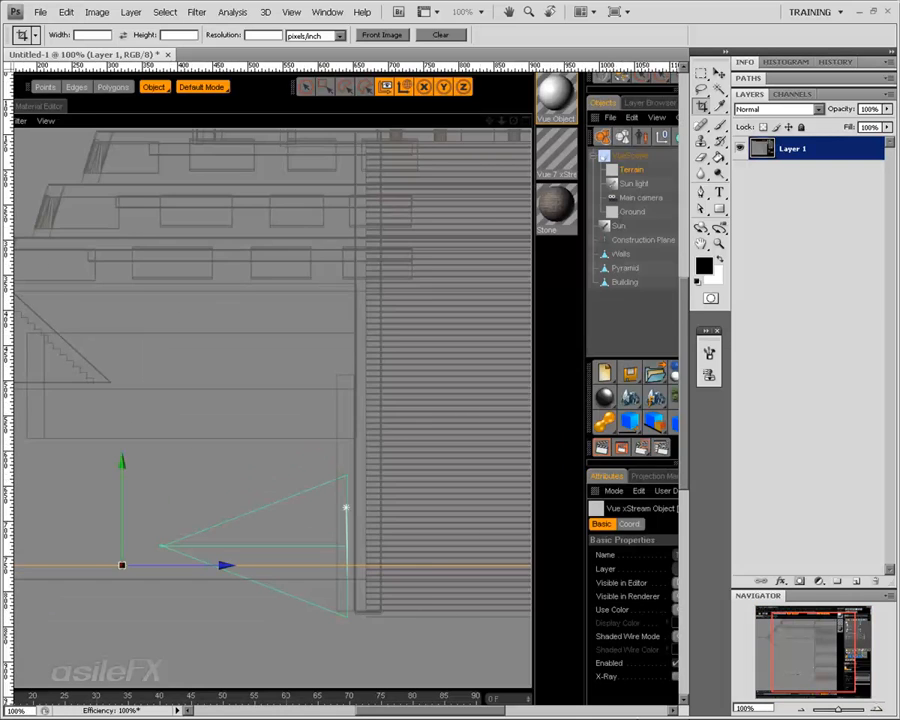
drag(802, 618, 789, 614)
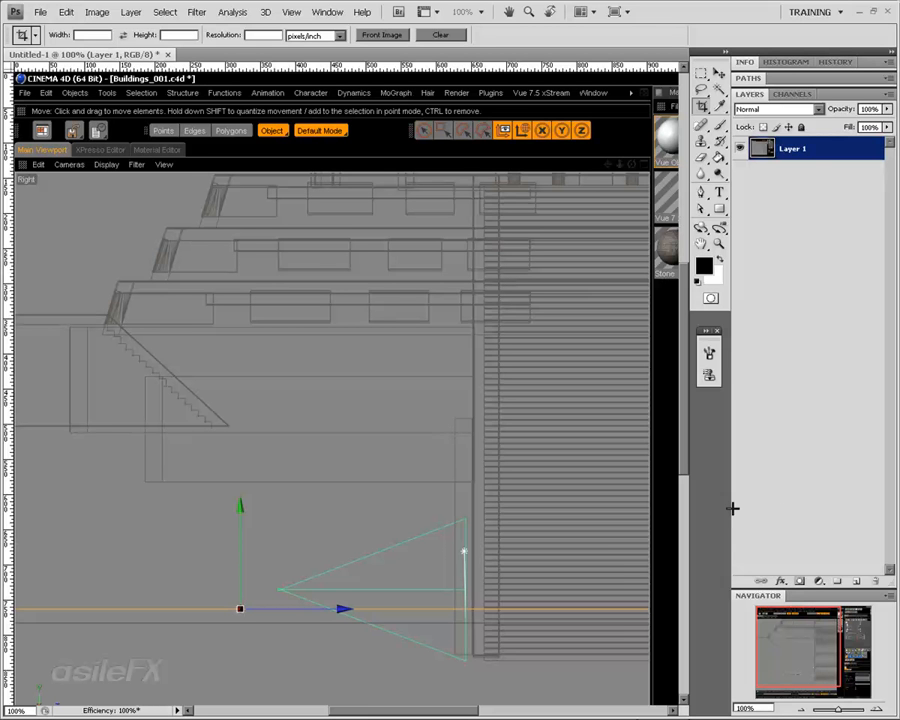
key(alt+Tab)
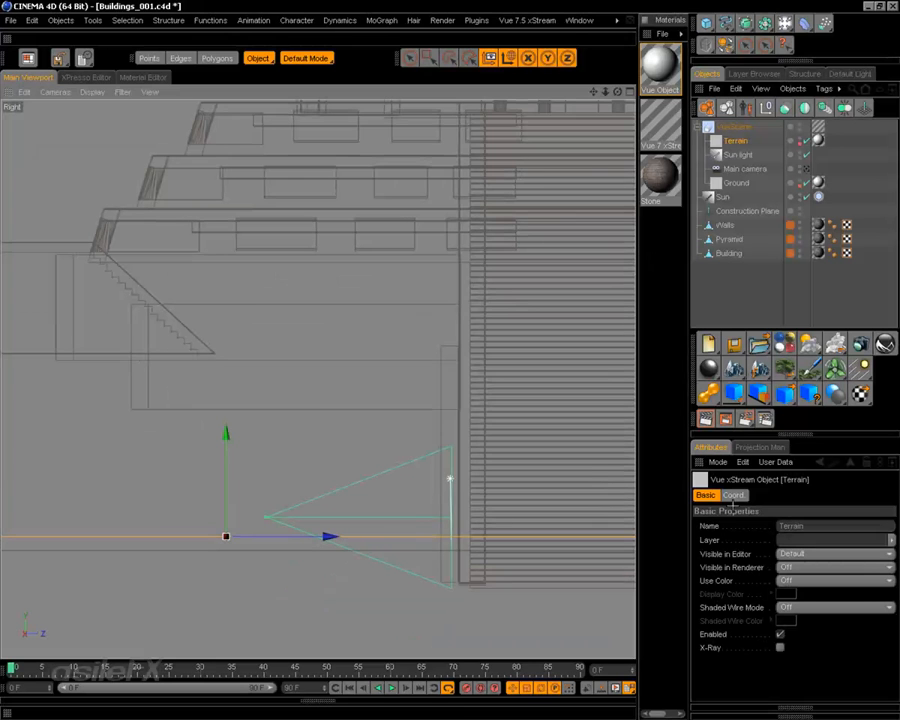
middle_click(406, 430)
middle_click(438, 235)
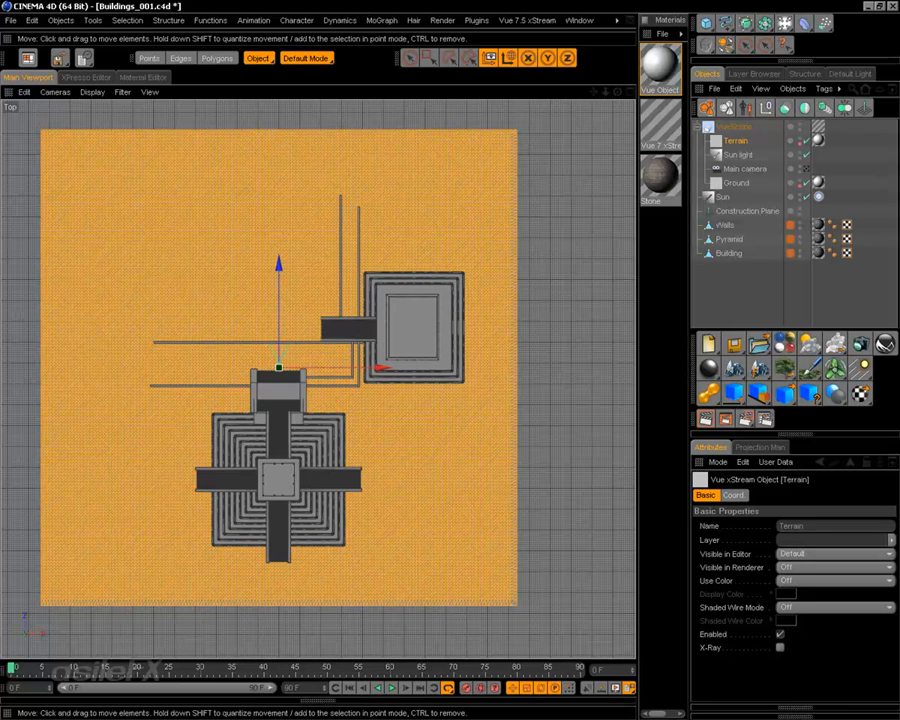
alt+middle_drag(383, 471, 420, 476)
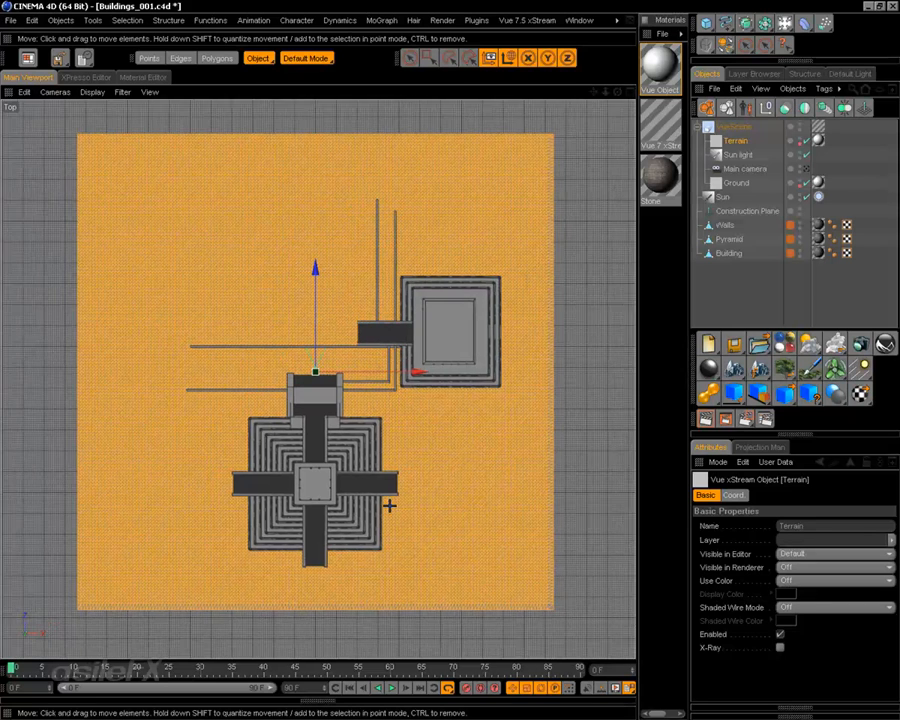
scroll(390, 504, up, 1)
scroll(389, 504, down, 1)
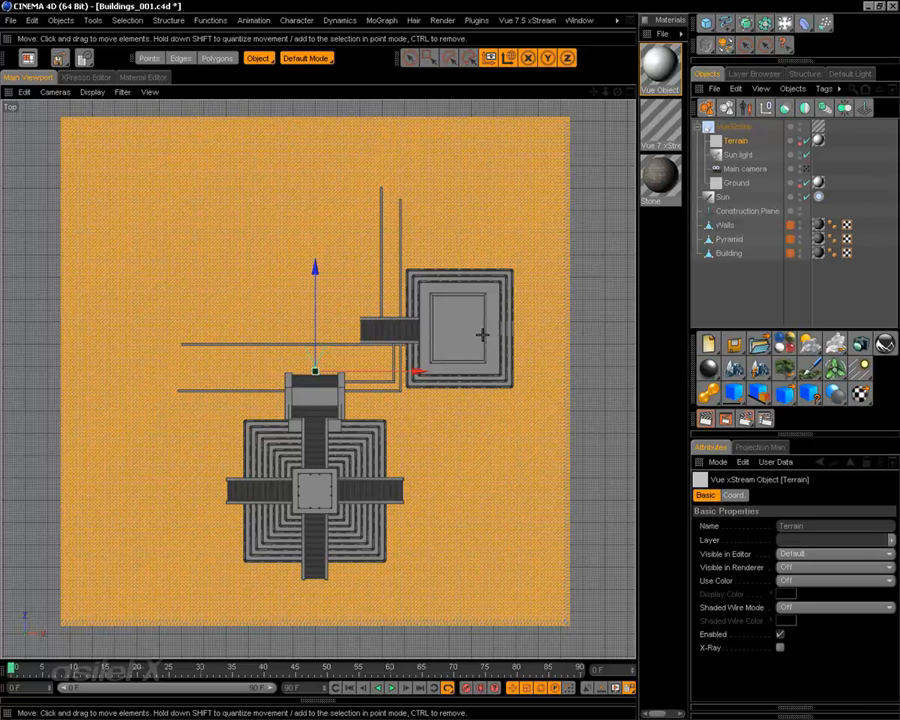
Deselect and reselect the terrain in the Top view, and hide the object axis
click(607, 282)
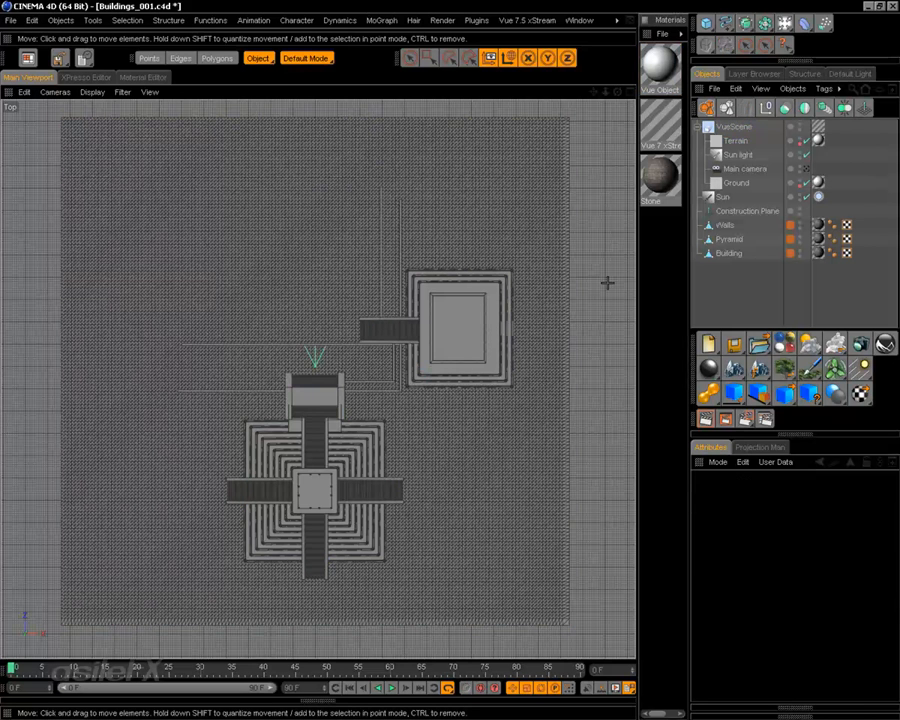
click(512, 266)
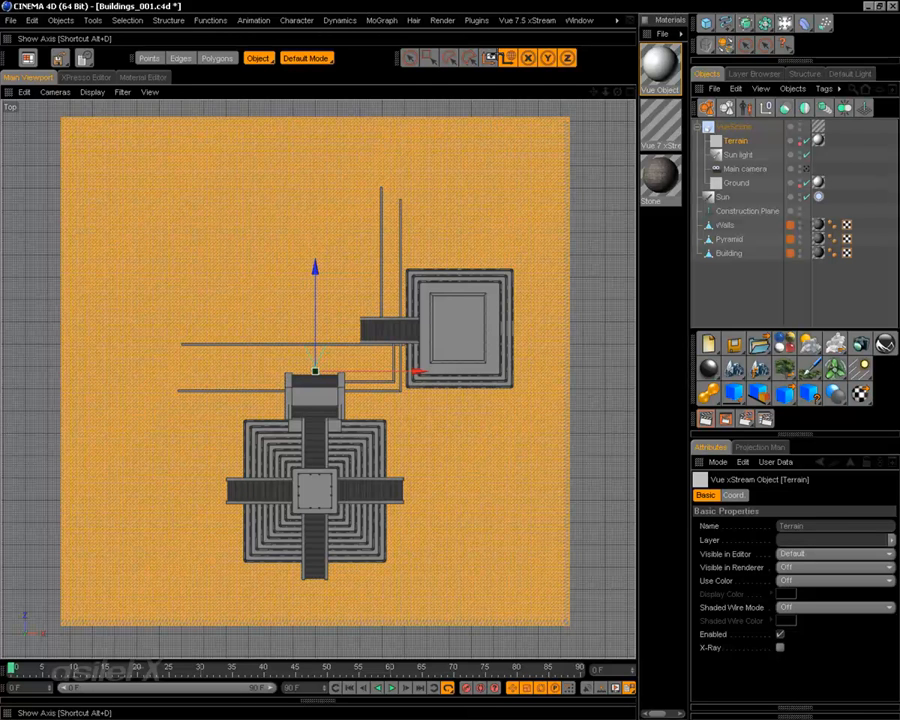
click(490, 61)
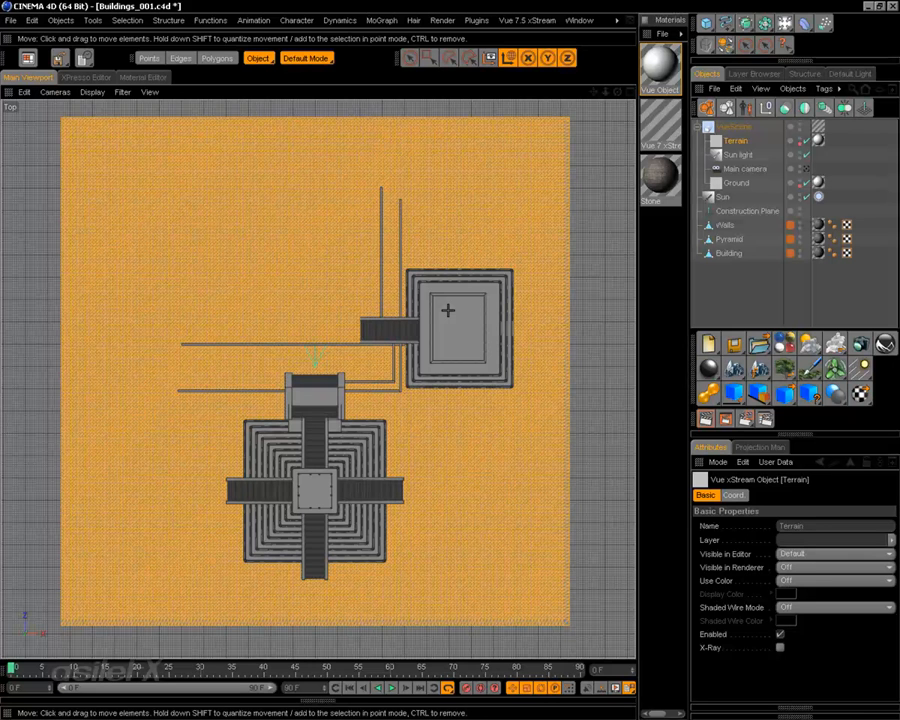
click(490, 58)
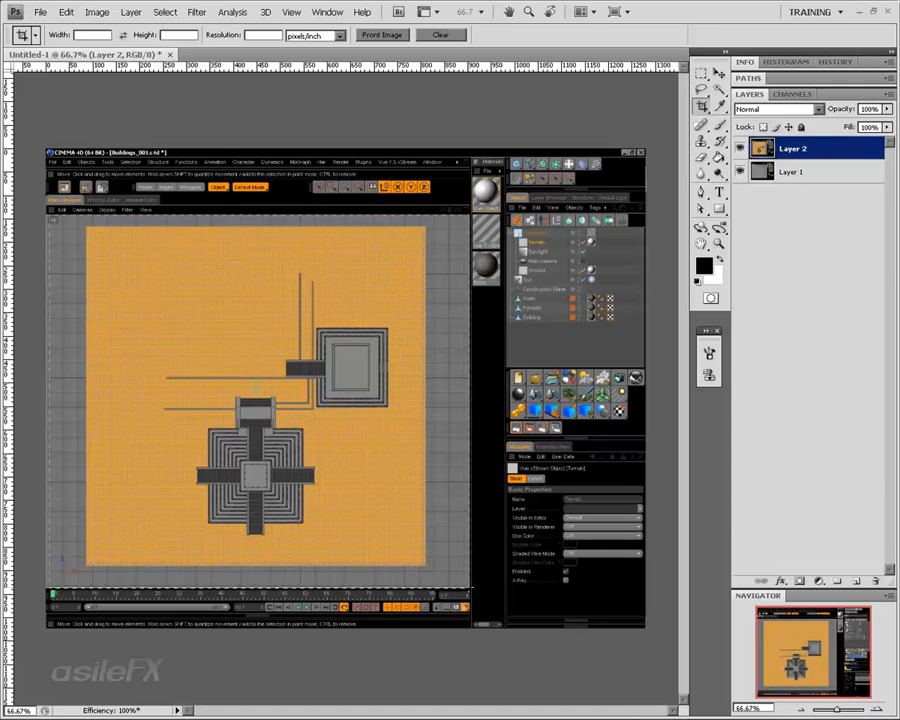
Switch to Photoshop and crop the document holding the pasted Top view capture to the viewport area
drag(48, 215, 466, 587)
key(Return)
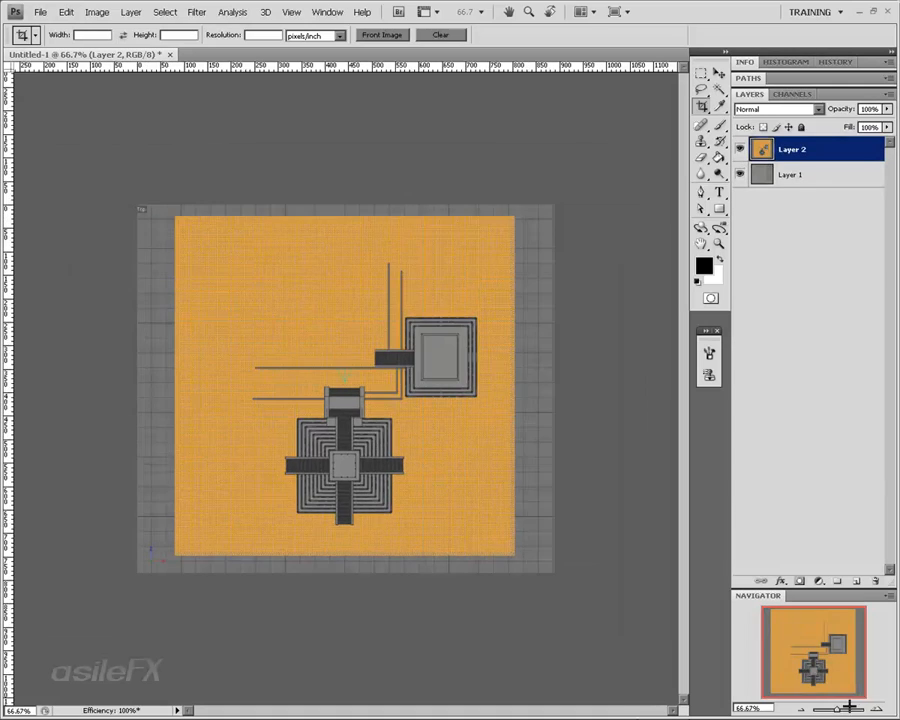
key(ctrl+plus)
key(ctrl+plus)
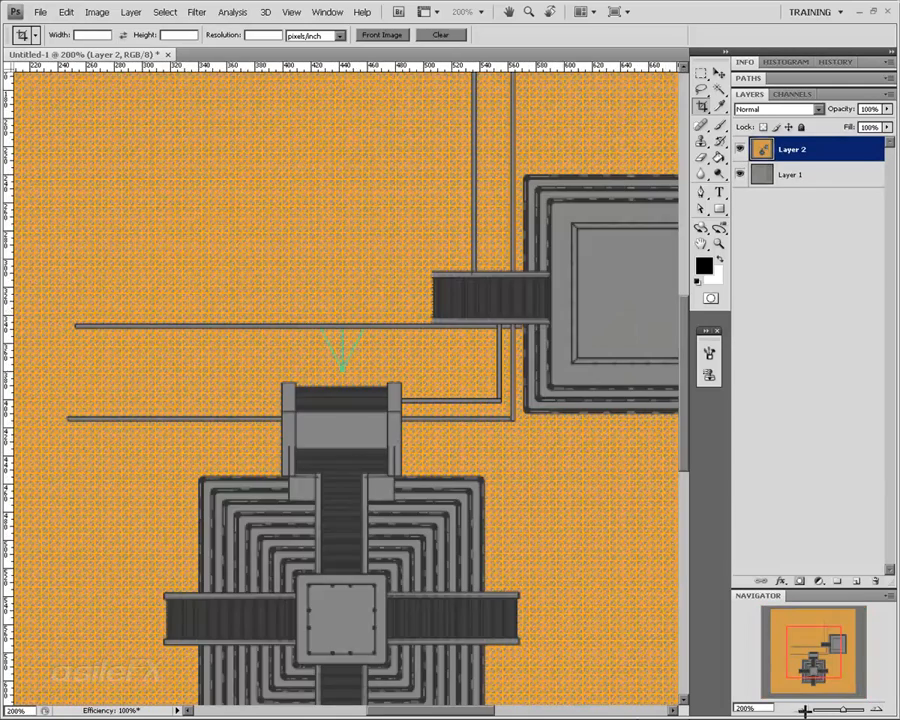
key(ctrl+minus)
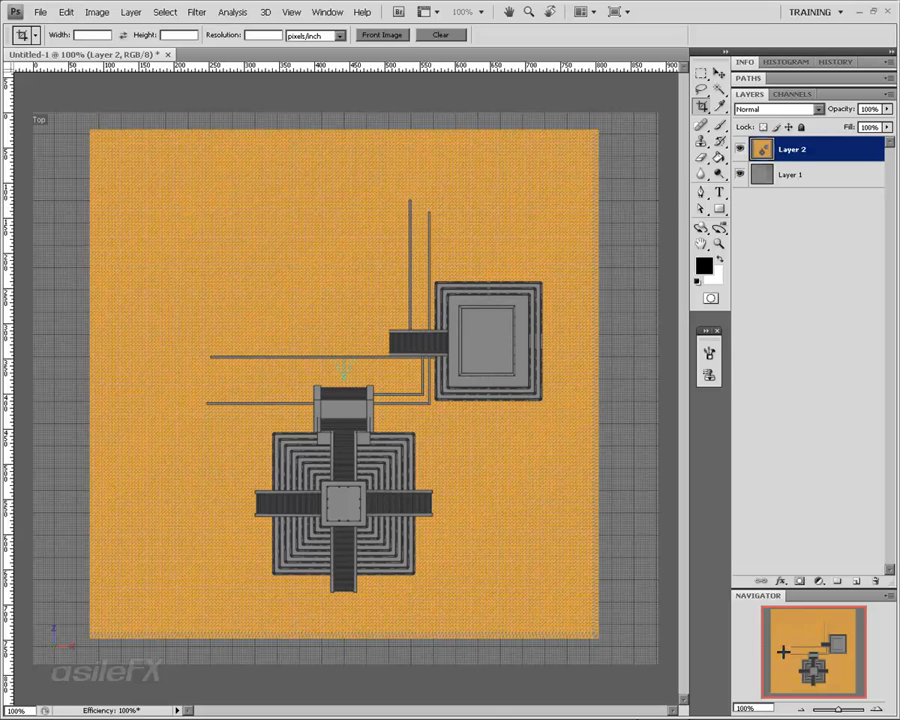
click(877, 705)
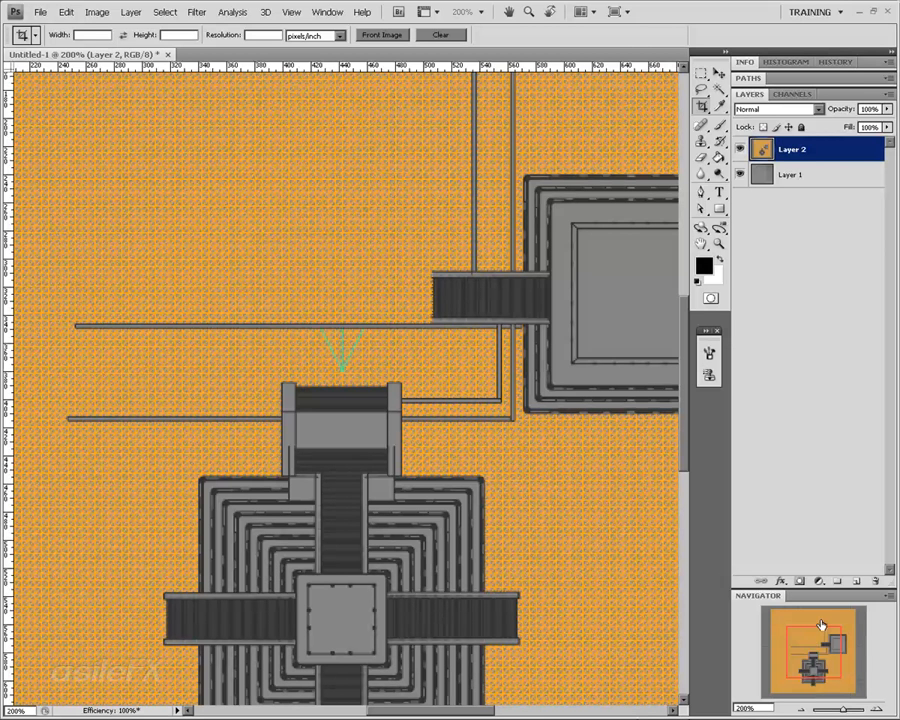
click(800, 706)
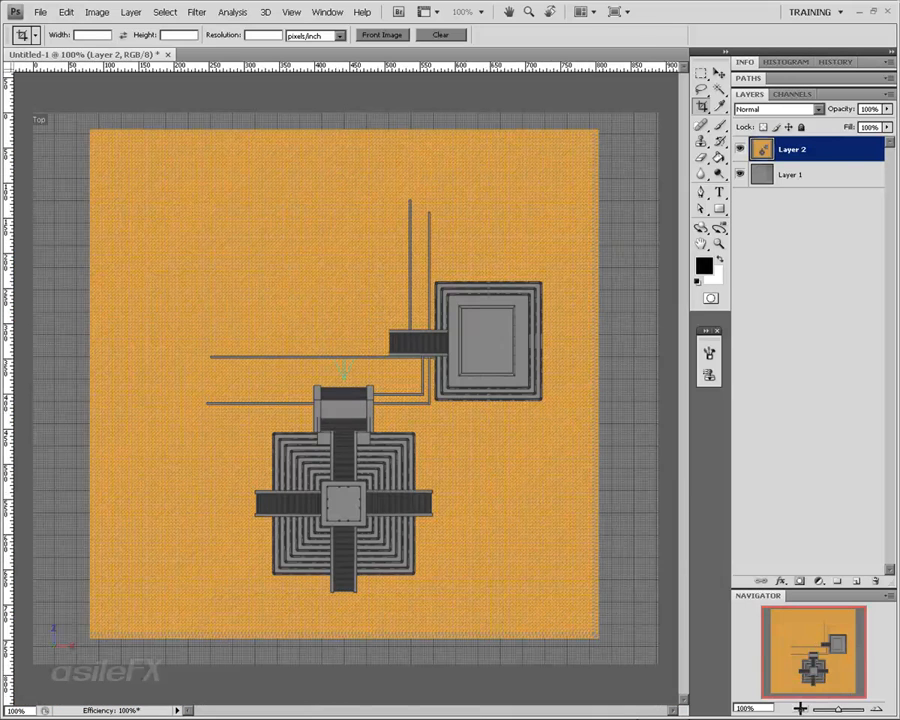
Resize the image proportionally to a height of 2048 pixels with Bicubic Sharper resampling
click(92, 13)
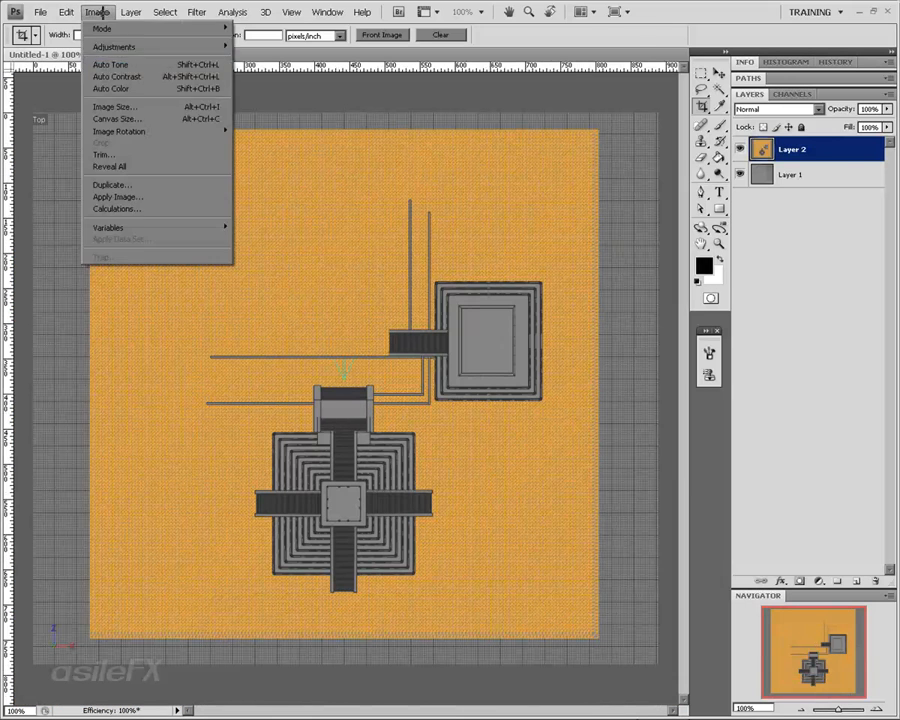
click(150, 106)
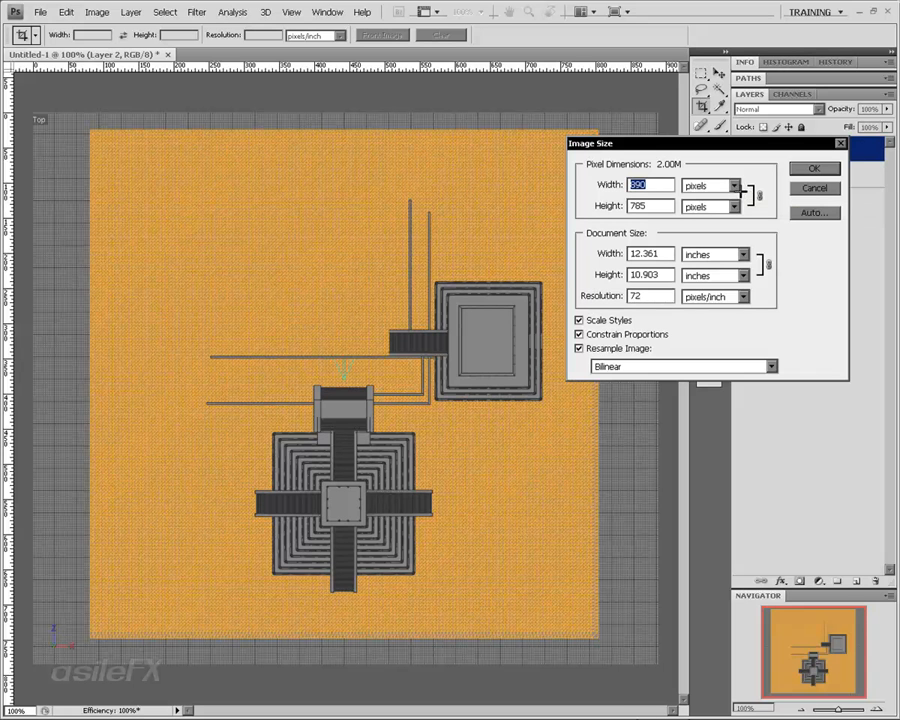
double_click(655, 205)
text(2048)
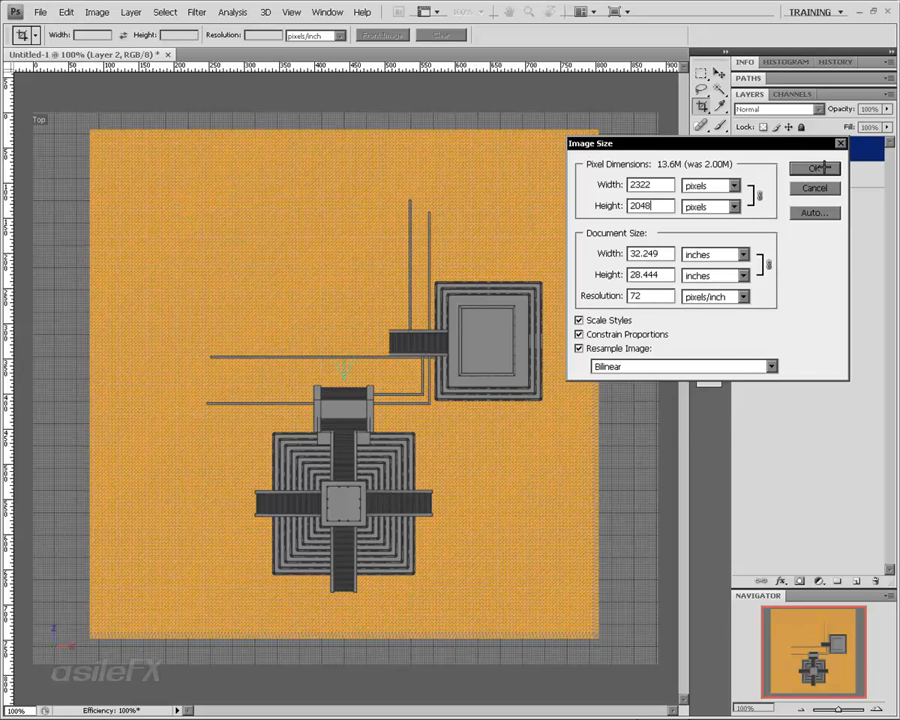
click(708, 364)
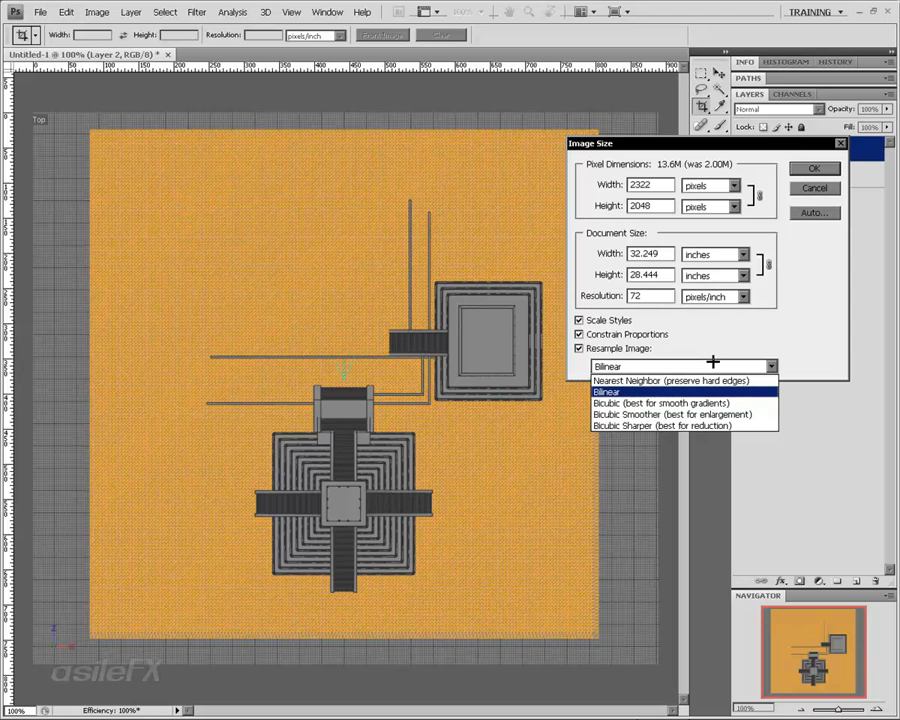
click(733, 424)
click(812, 169)
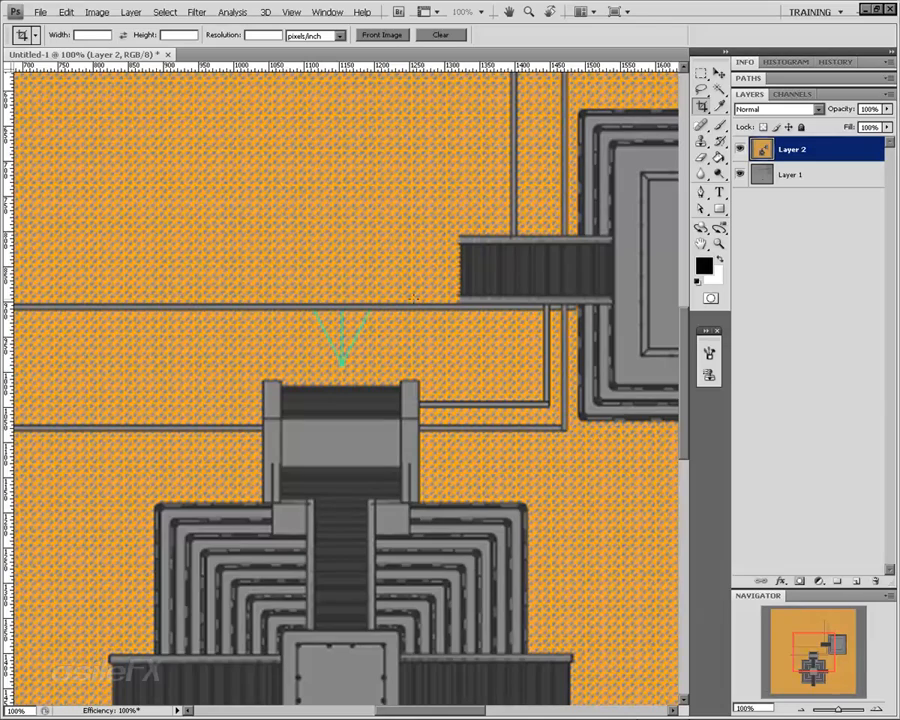
Hide Layer 2 with the top view and make Layer 1 with the side view the active layer
mouse_move(812, 631)
mouse_down()
mouse_move(834, 632)
mouse_move(828, 654)
mouse_move(826, 644)
mouse_move(808, 653)
mouse_up()
click(803, 708)
click(803, 708)
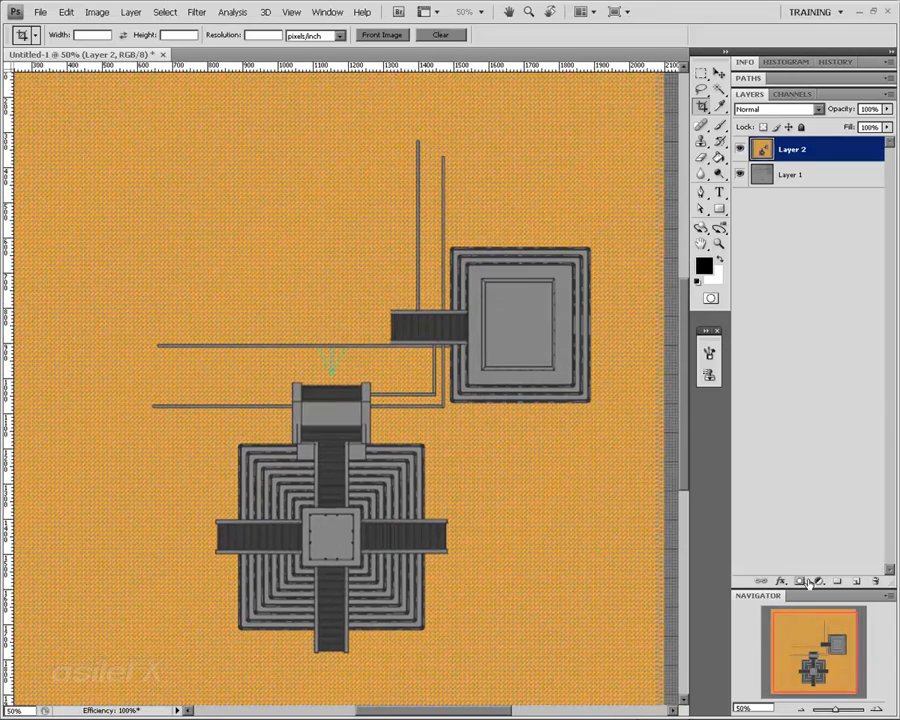
click(740, 149)
click(772, 176)
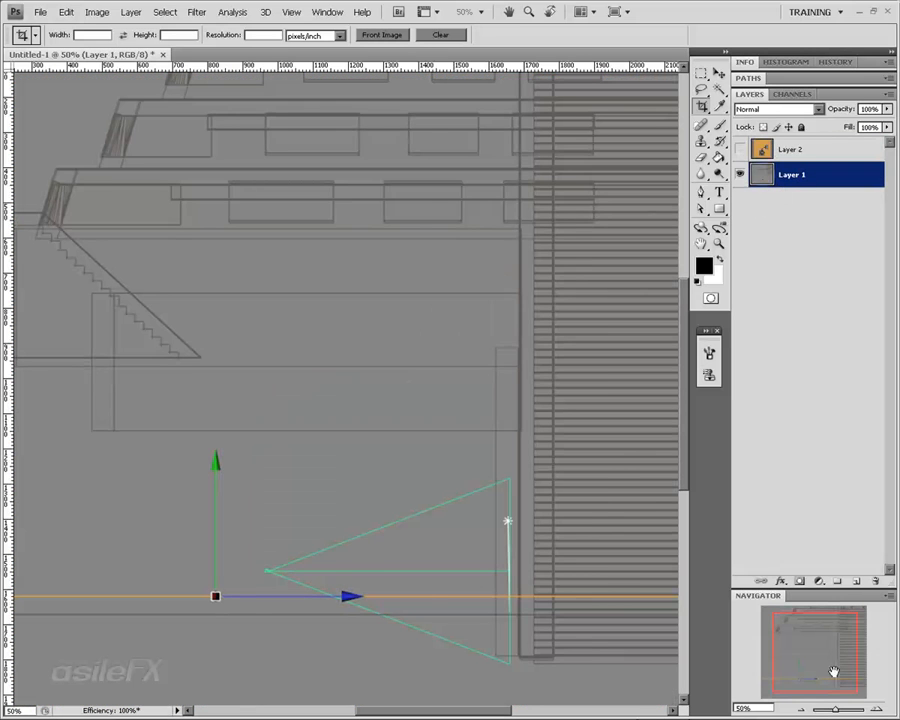
drag(834, 622, 827, 663)
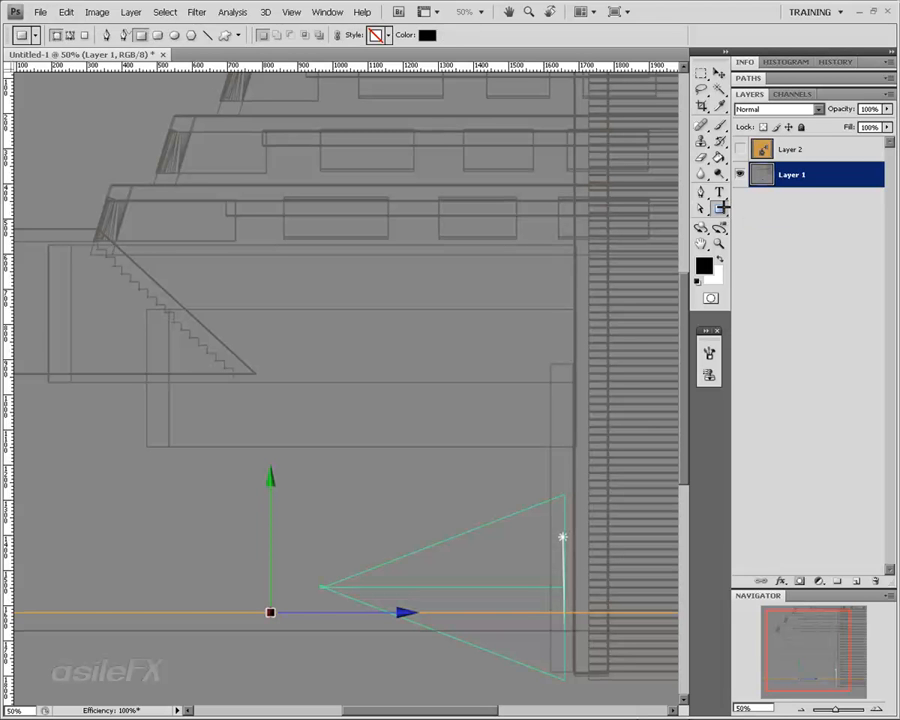
Draw a white rectangle over the side view from just above the staircase down to the ground line, and rasterize its shape layer
click(721, 260)
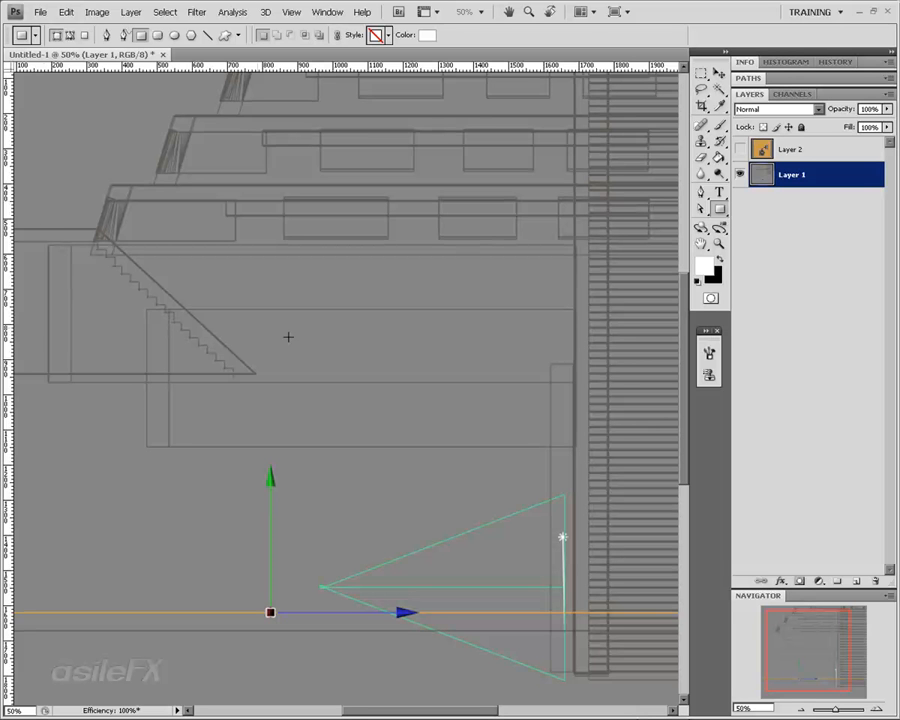
drag(823, 655, 818, 658)
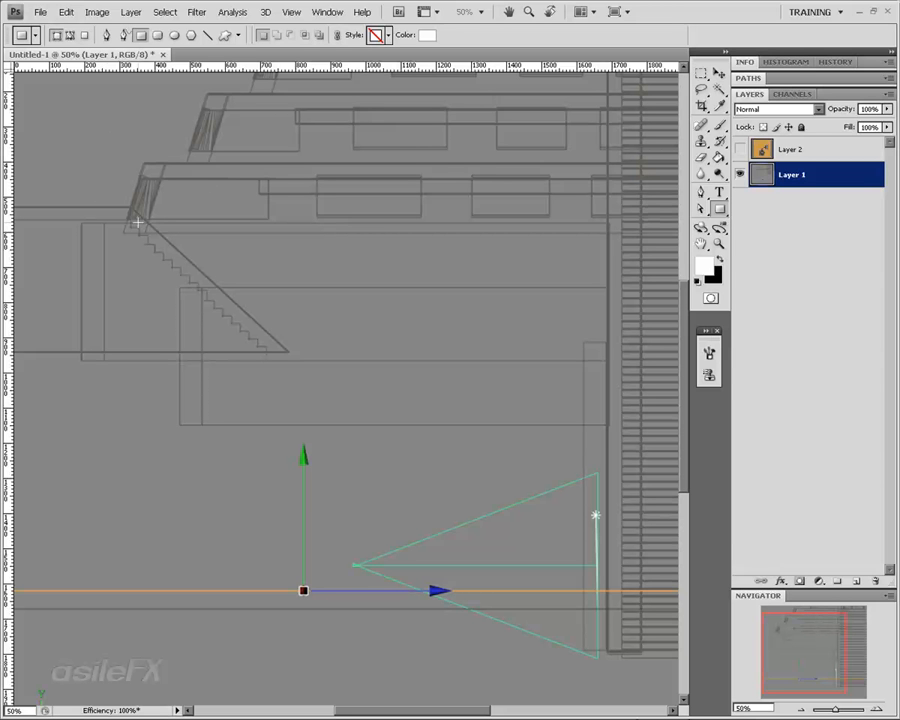
drag(86, 191, 583, 591)
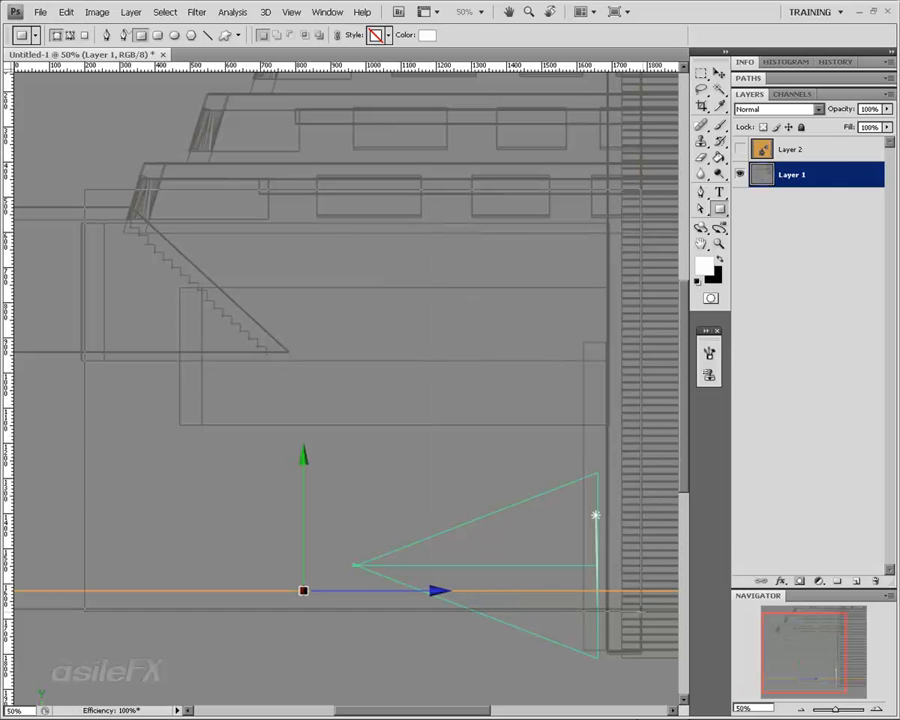
drag(641, 608, 85, 190)
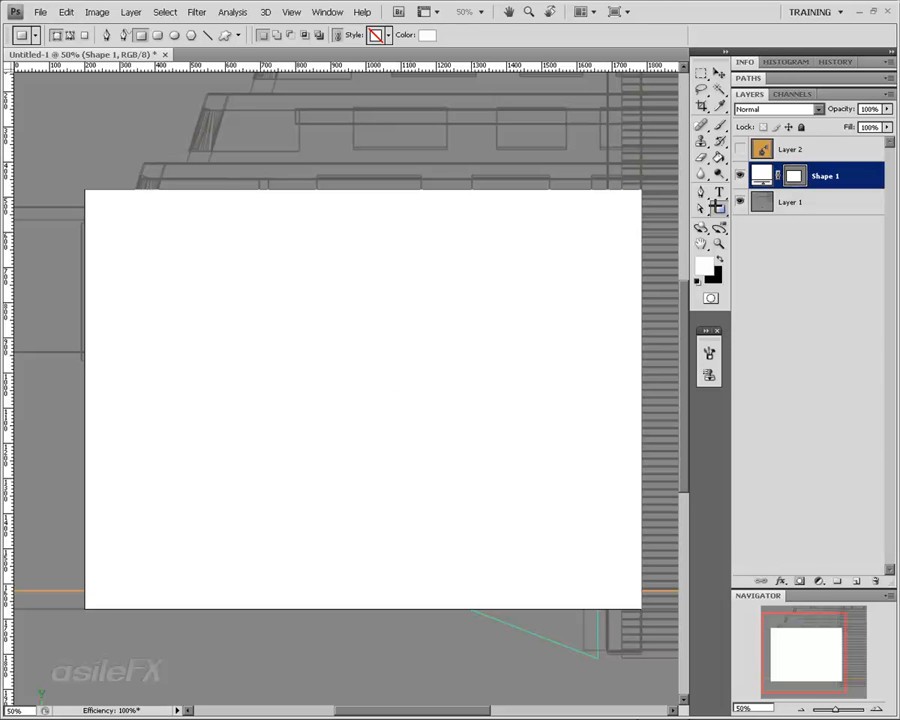
right_click(865, 177)
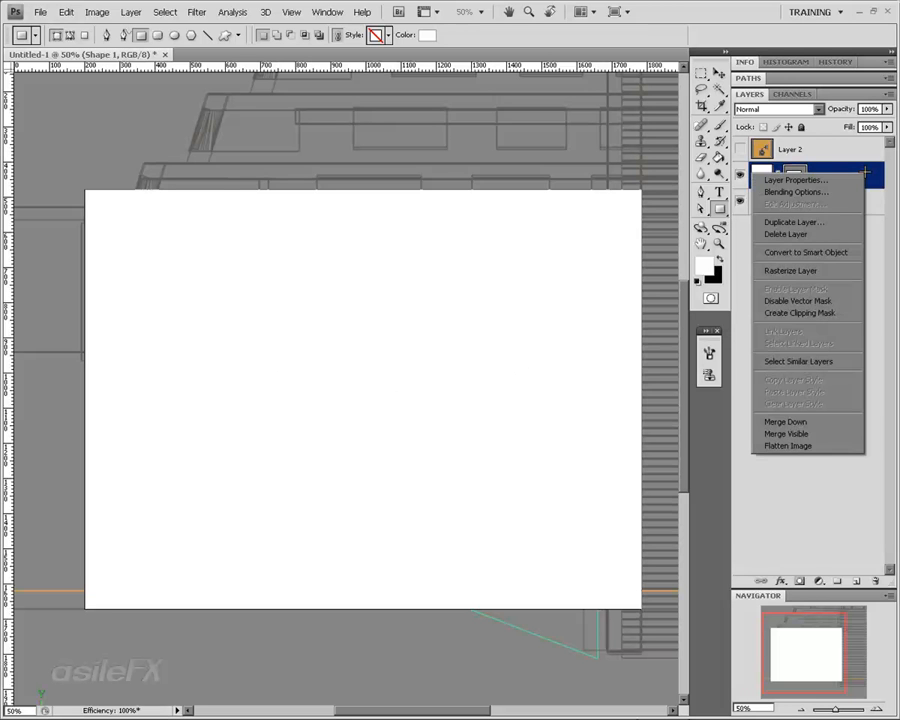
click(810, 252)
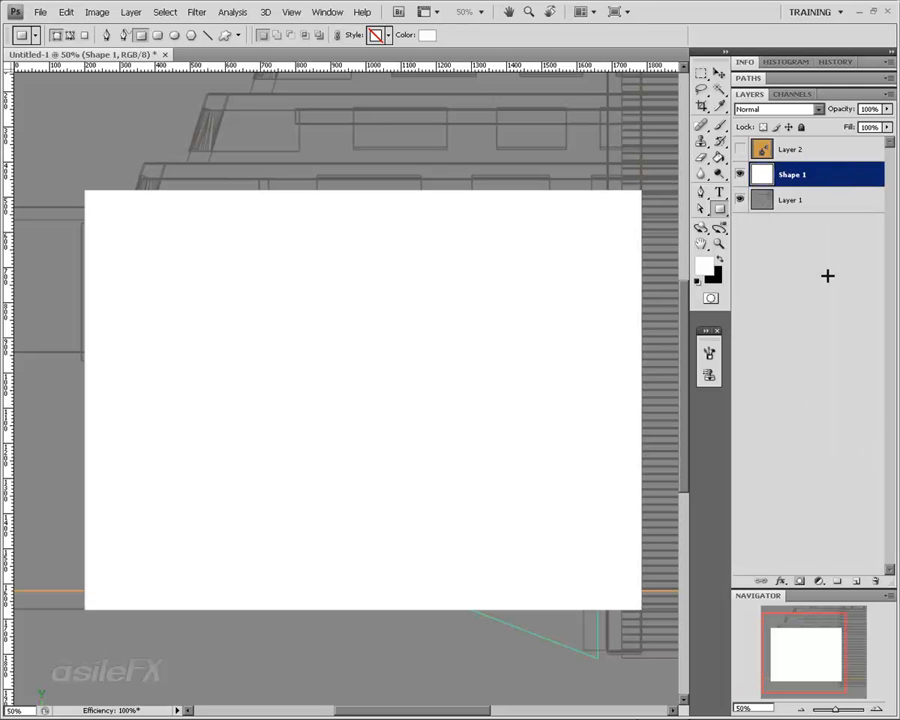
Apply a black-to-white linear Gradient Overlay to the Shape 1 layer, not reversed, with a 90° angle and 100% scale
key(h)
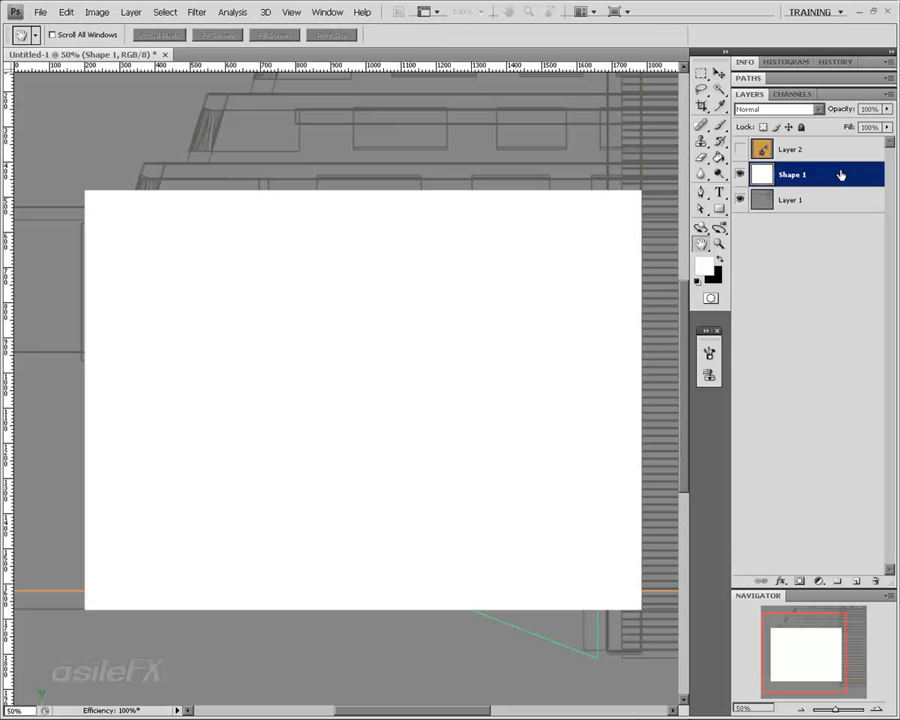
drag(610, 283, 353, 230)
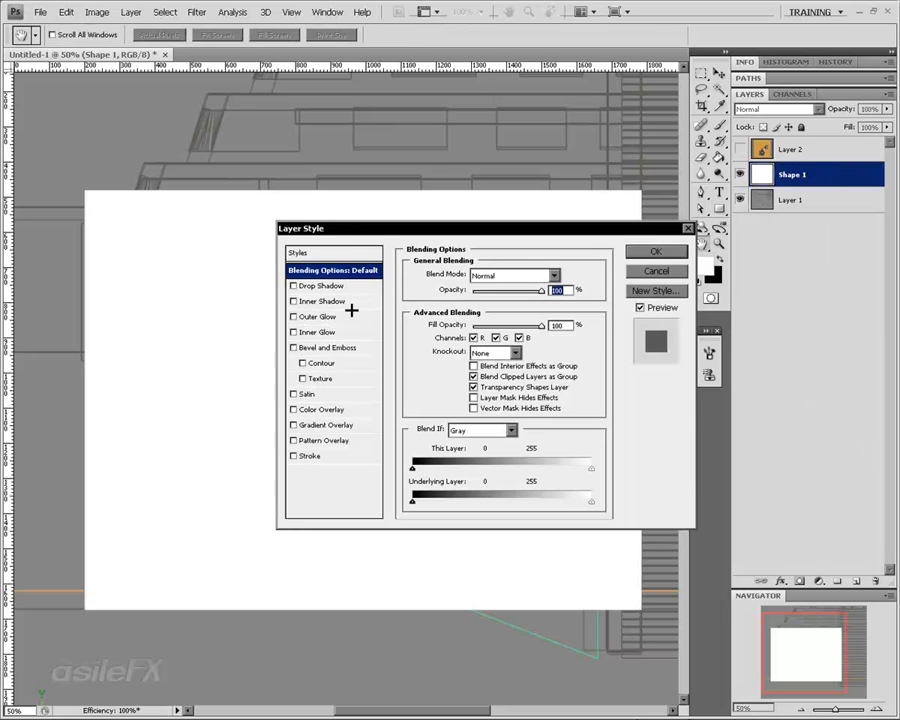
click(293, 425)
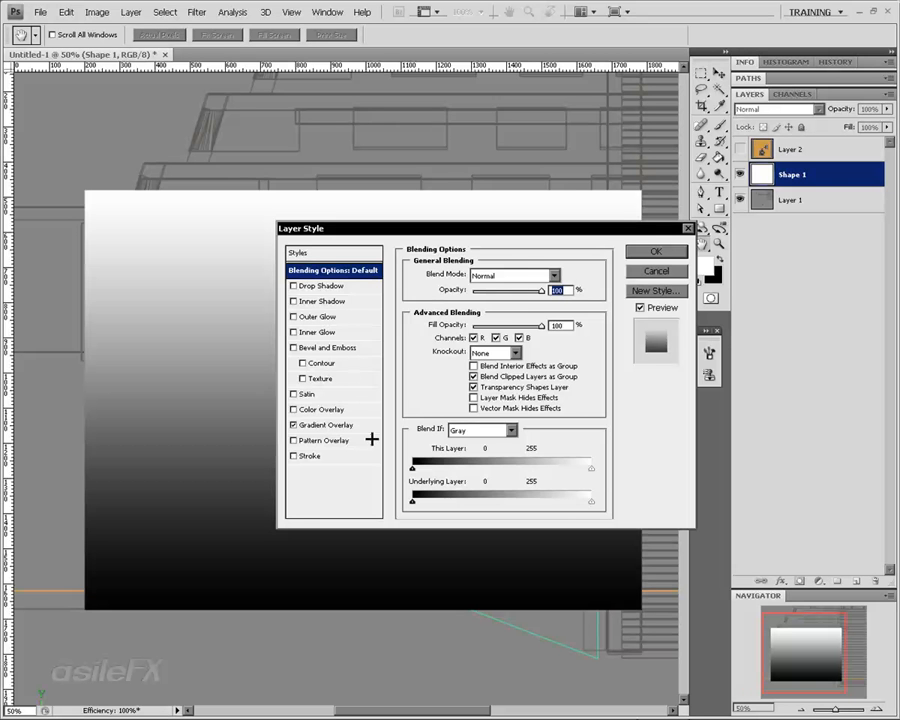
click(344, 425)
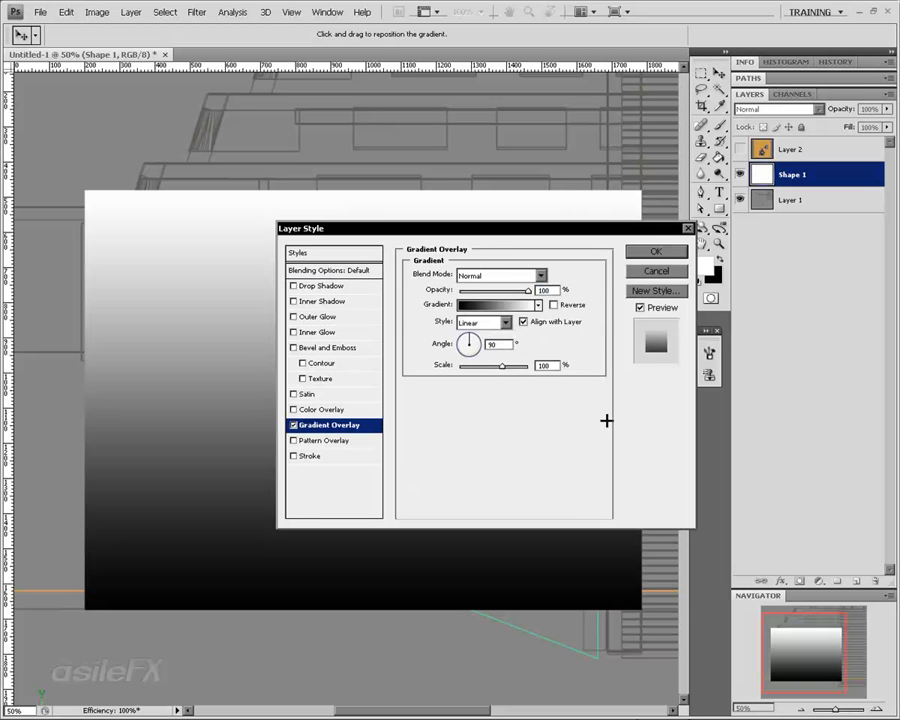
click(538, 304)
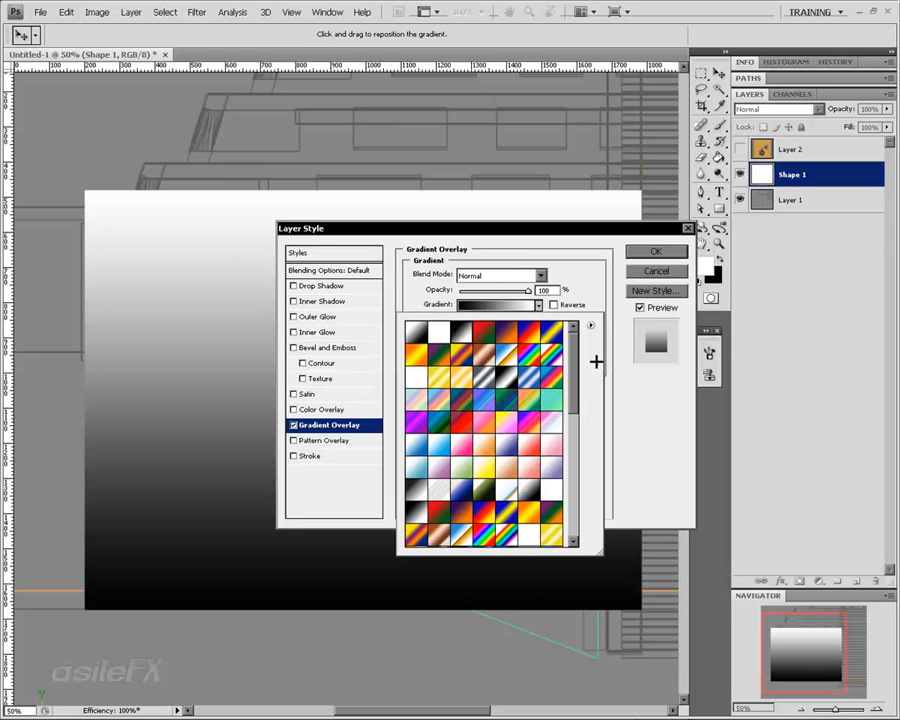
click(634, 391)
click(554, 304)
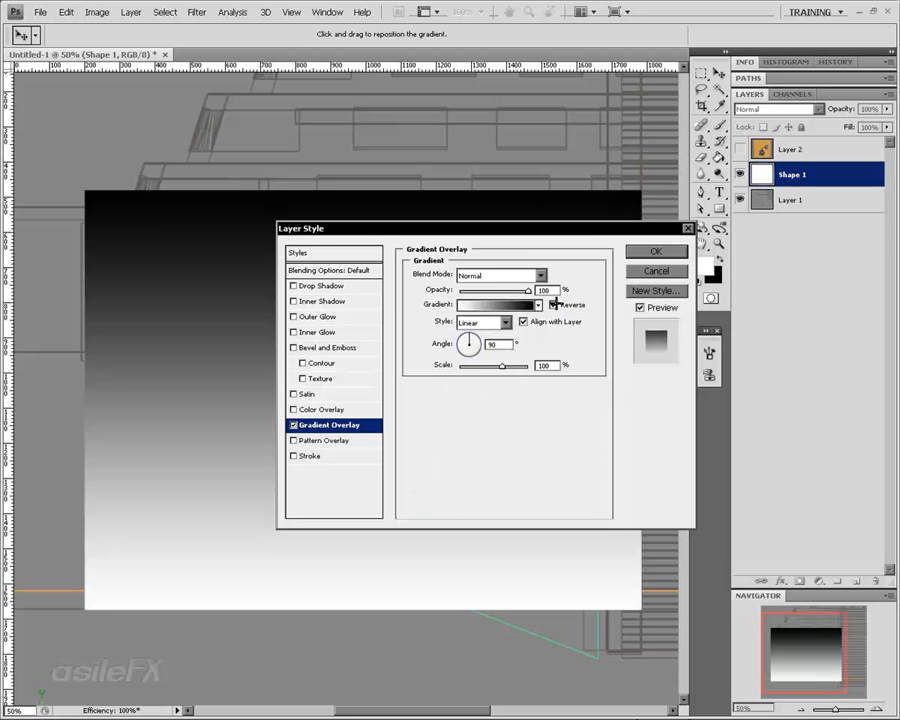
click(554, 304)
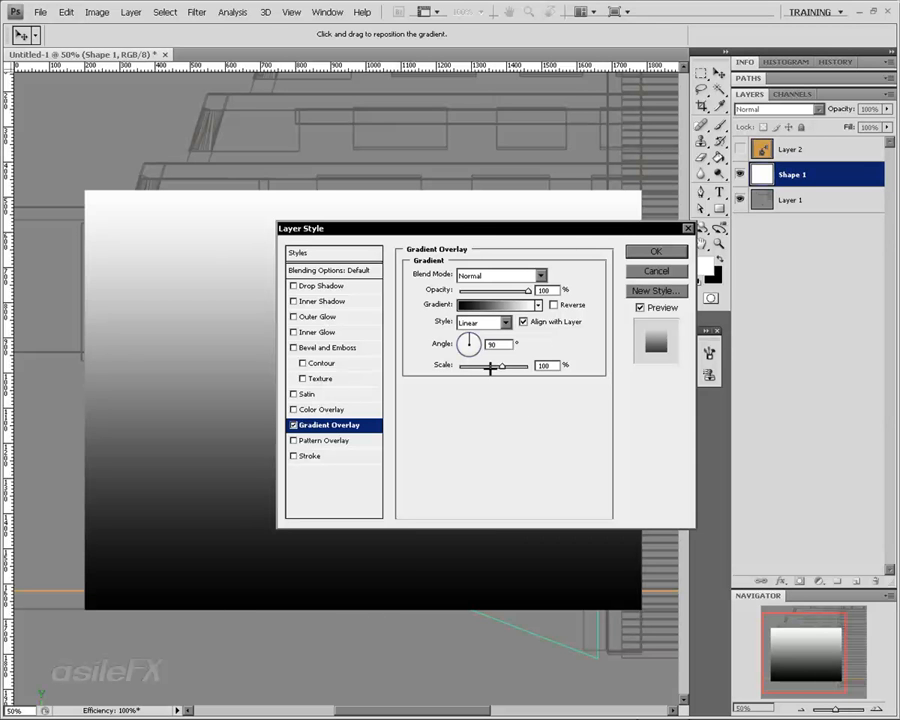
click(526, 320)
click(526, 320)
drag(503, 345, 345, 345)
click(655, 252)
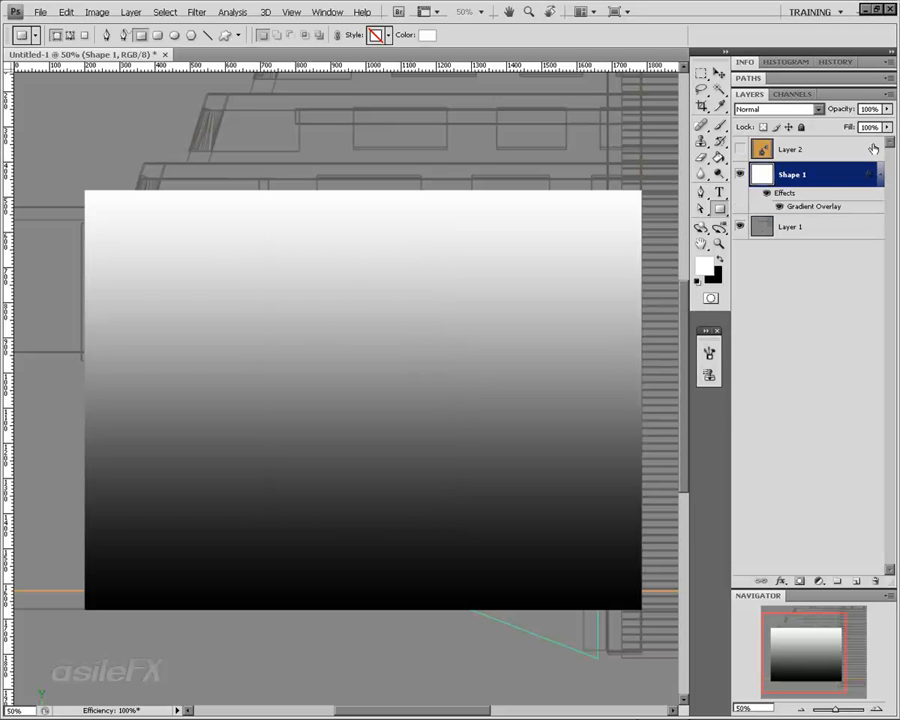
Create a new empty layer beneath Shape 1 and merge the two layers so the gradient overlay becomes pixels
click(888, 93)
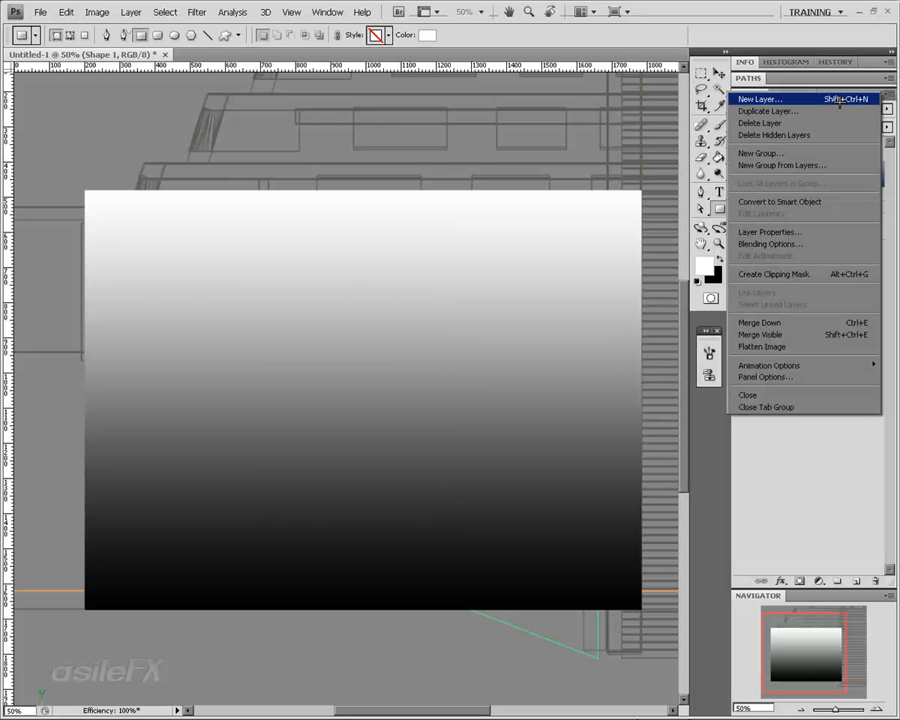
click(760, 99)
key(Return)
drag(815, 175, 820, 235)
shift+click(820, 176)
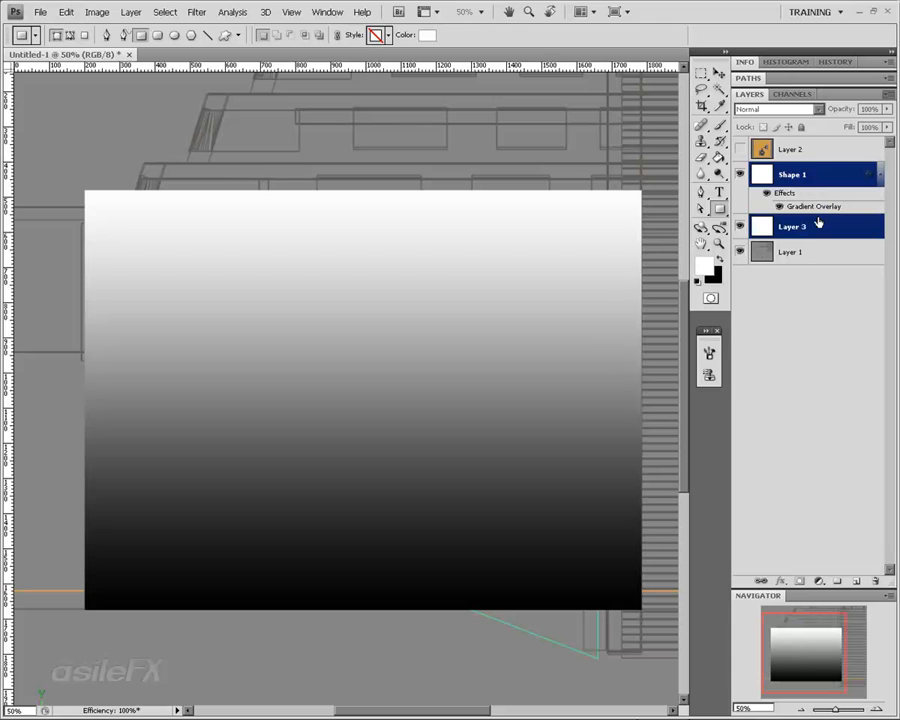
key(ctrl+e)
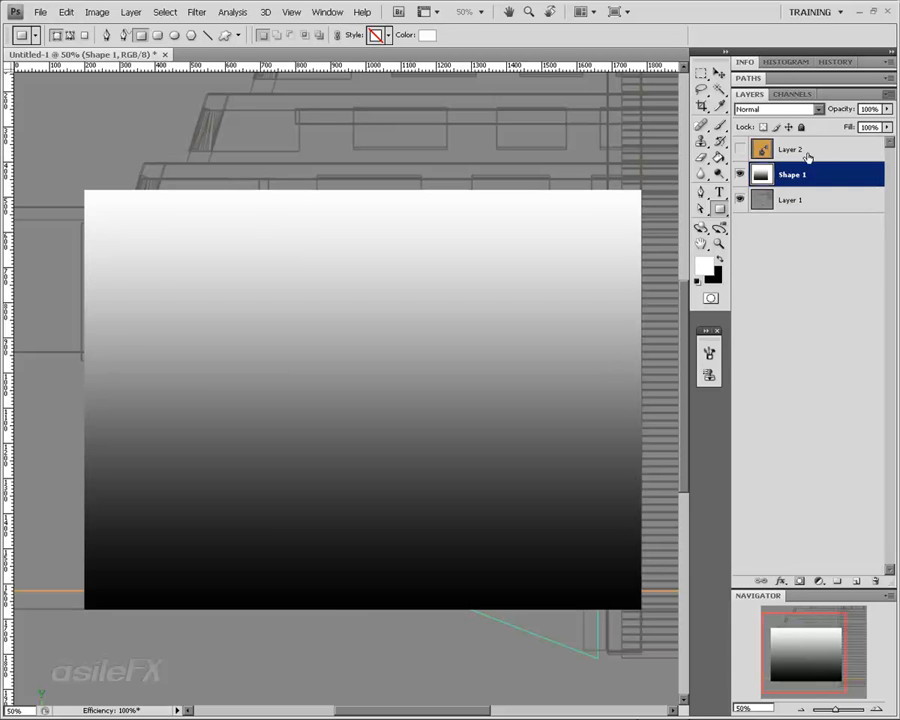
Place horizontal guides exactly along the lower and upper edges of the gradient rectangle on the Shape 1 layer
click(739, 174)
click(739, 174)
click(717, 74)
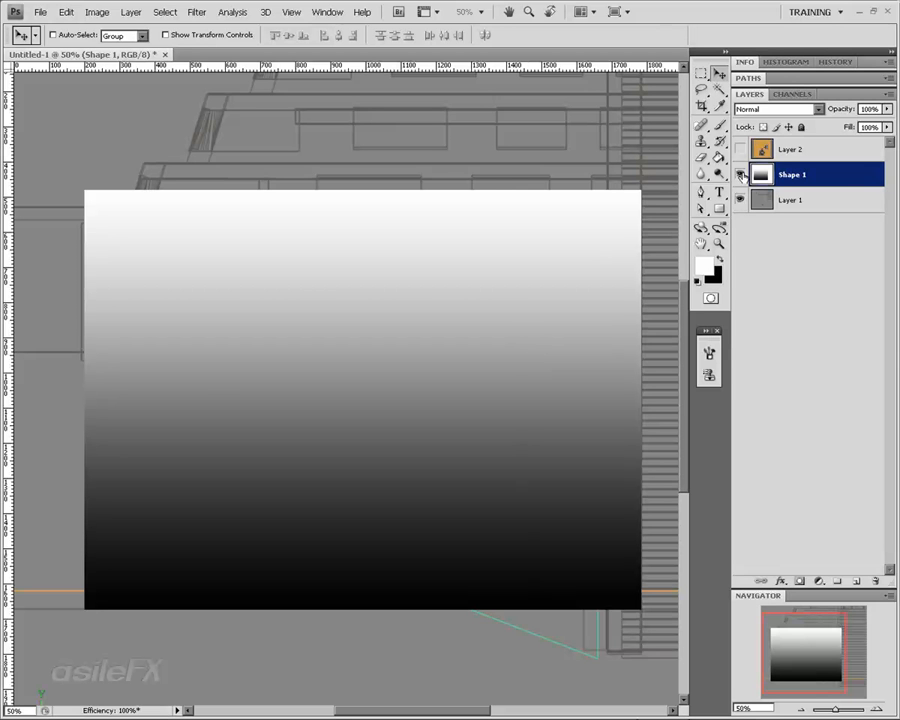
click(740, 175)
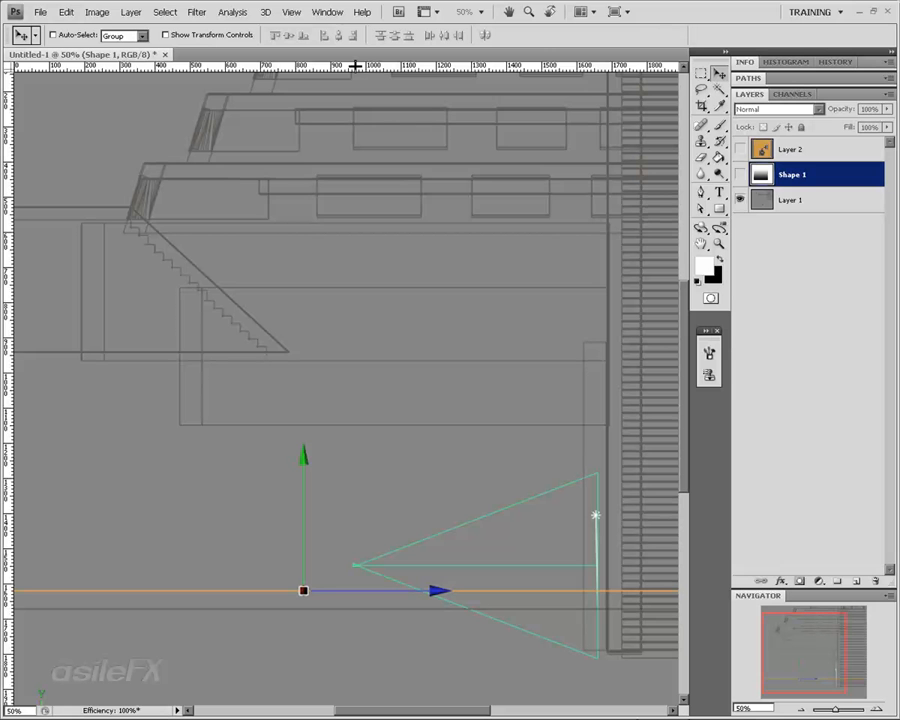
drag(355, 66, 390, 63)
click(327, 12)
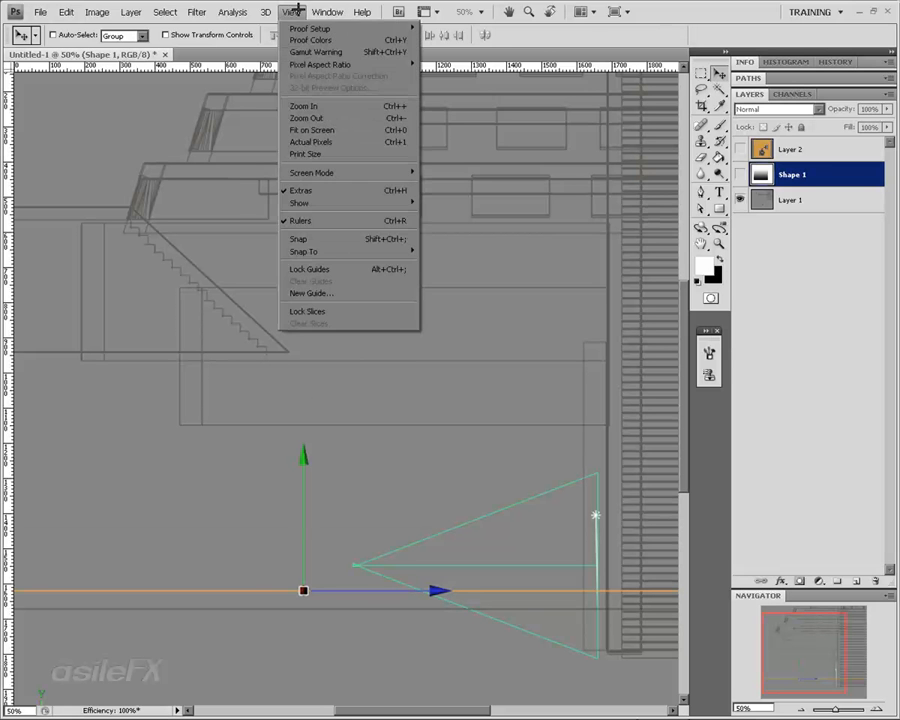
click(417, 3)
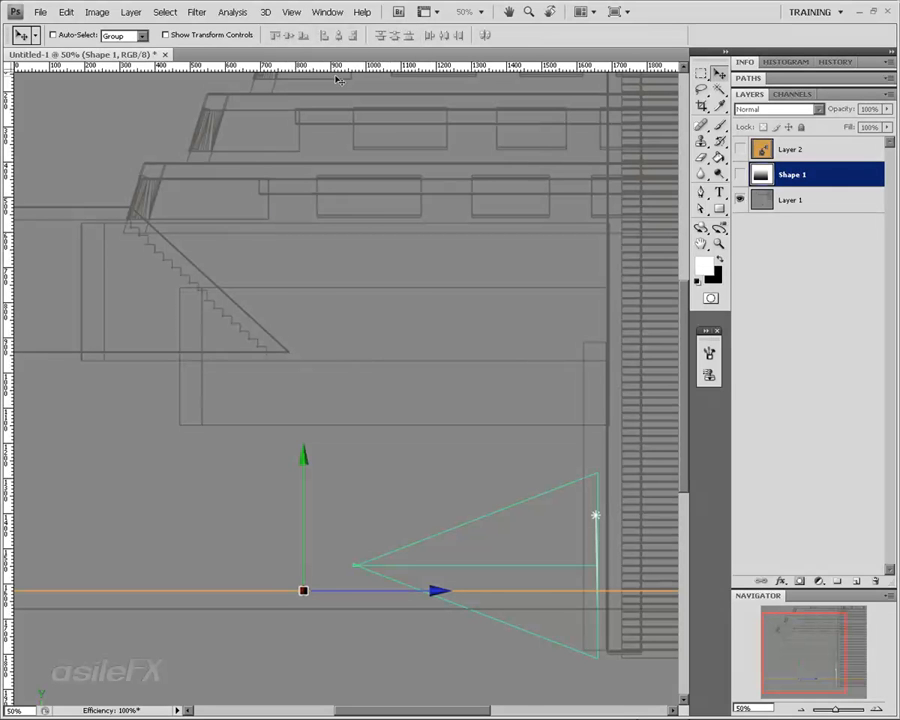
drag(341, 64, 388, 590)
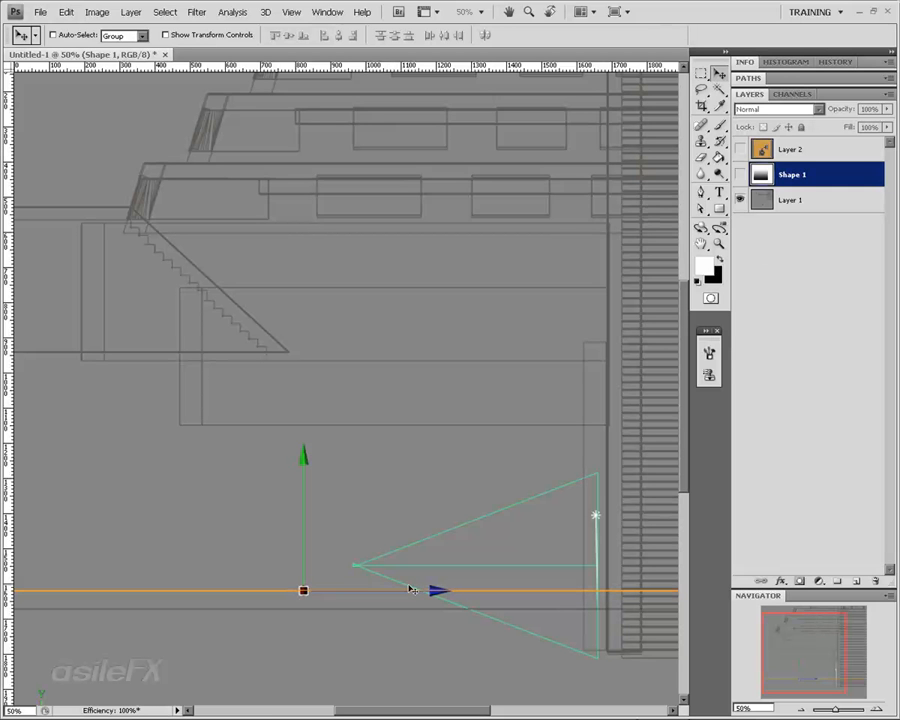
click(741, 174)
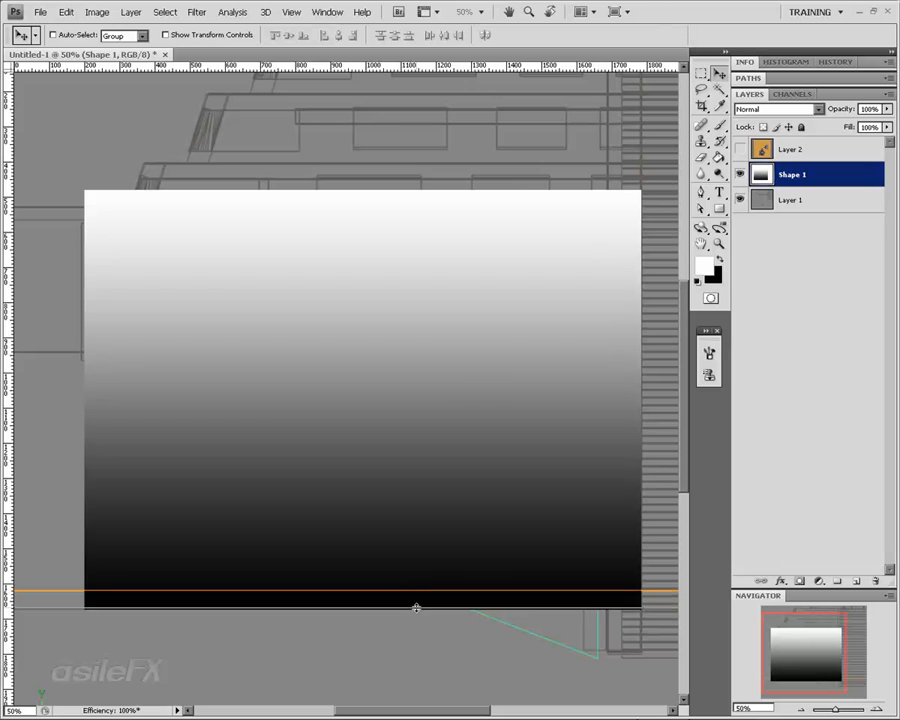
drag(418, 608, 417, 608)
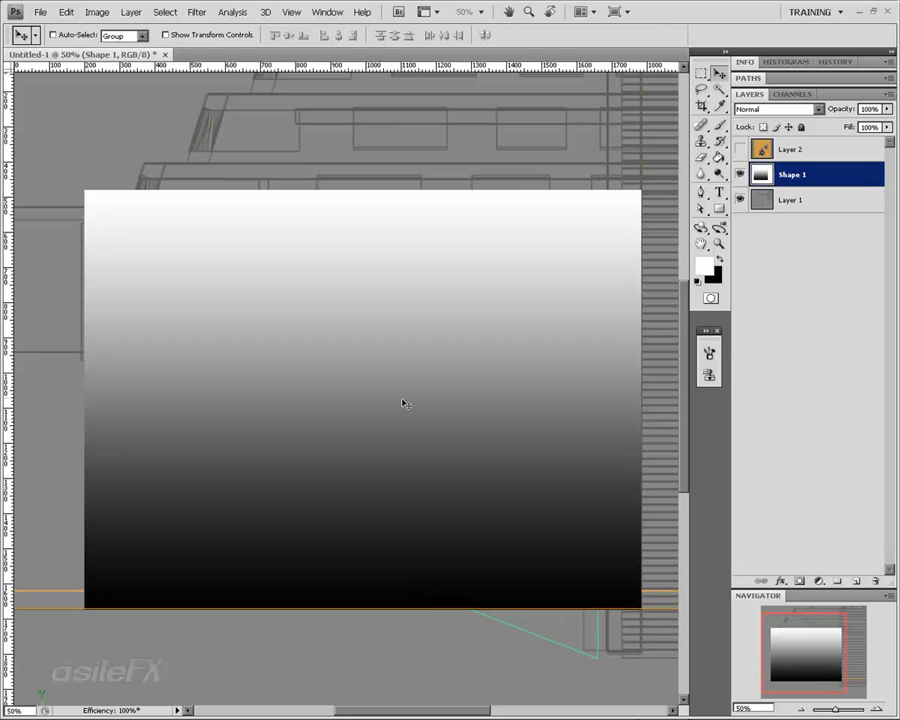
drag(359, 67, 371, 190)
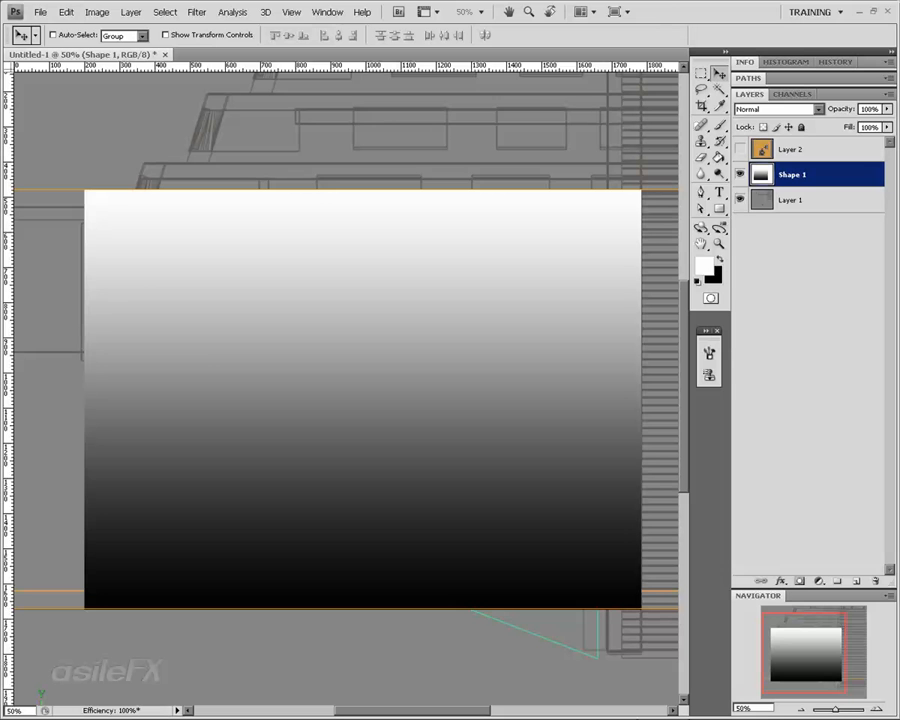
Lower the opacity of the Shape 1 gradient layer to 37% over the side view
click(886, 109)
drag(883, 122, 841, 122)
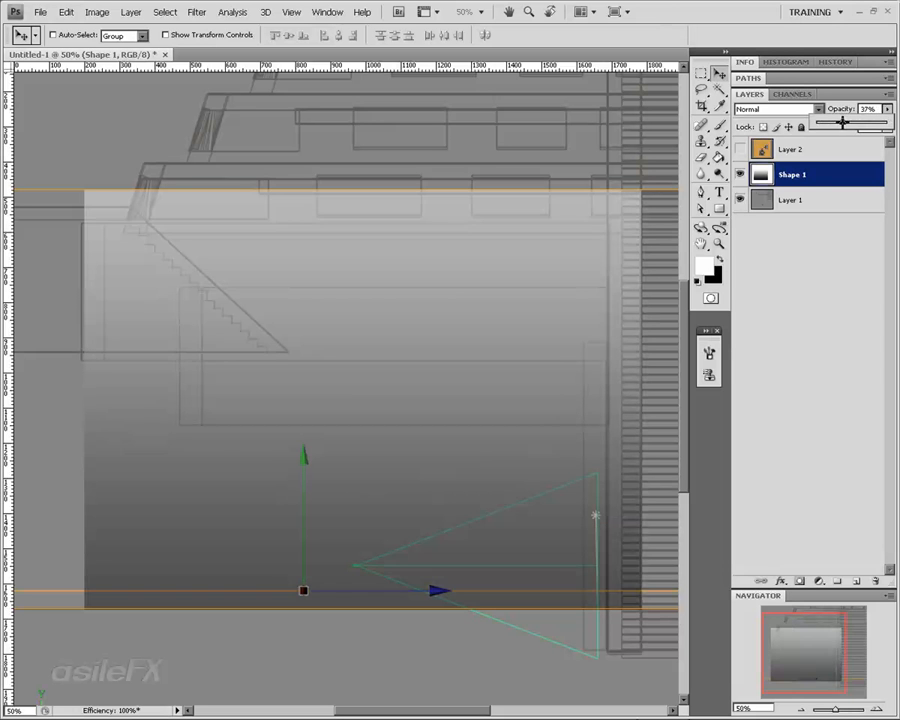
click(842, 179)
Add two horizontal guides near the gradient's mid-height, between the foot of the side staircase and the base of the lower block
drag(488, 67, 515, 57)
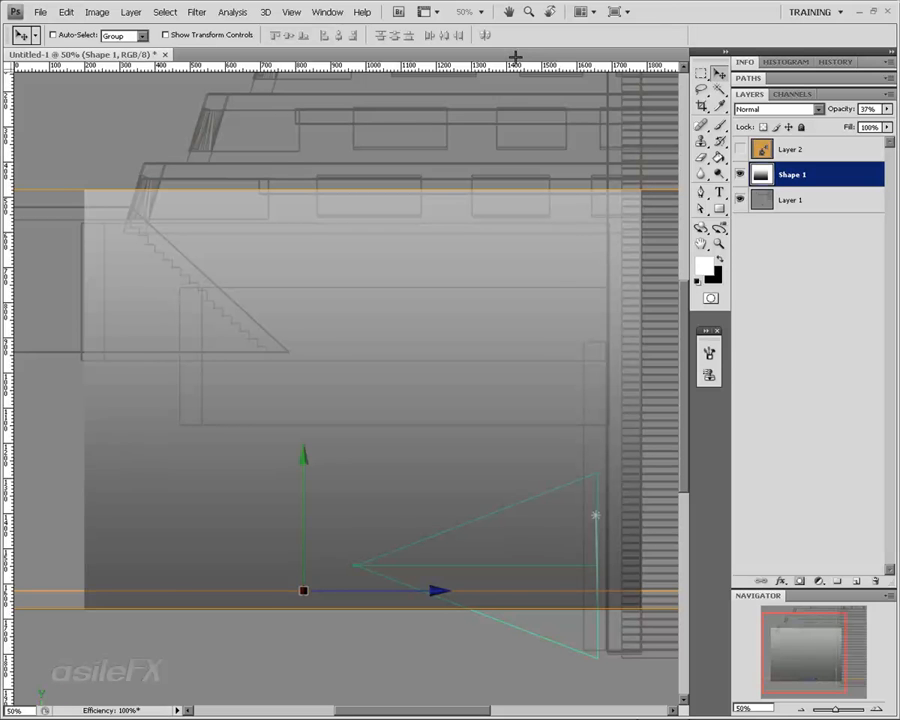
scroll(515, 57, left, 2)
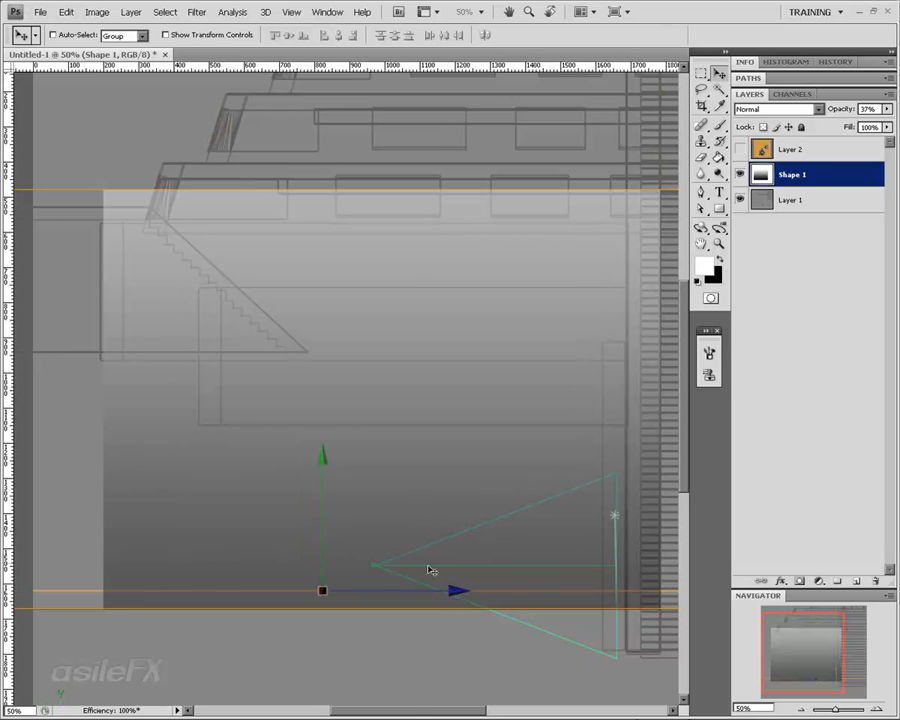
drag(429, 711, 467, 709)
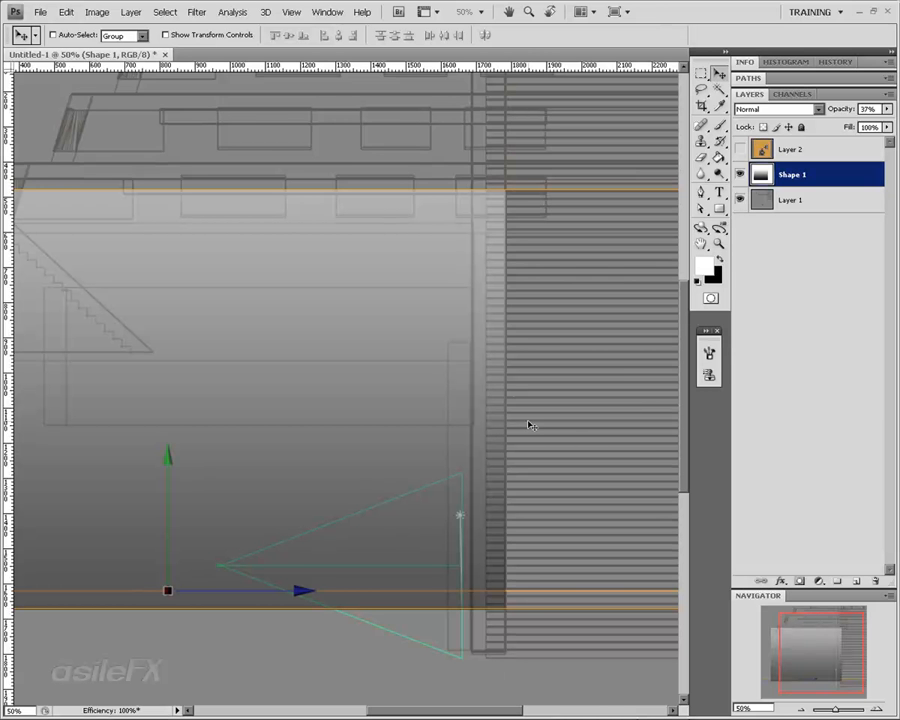
alt+scroll(508, 386, up, 1)
alt+scroll(514, 392, down, 3)
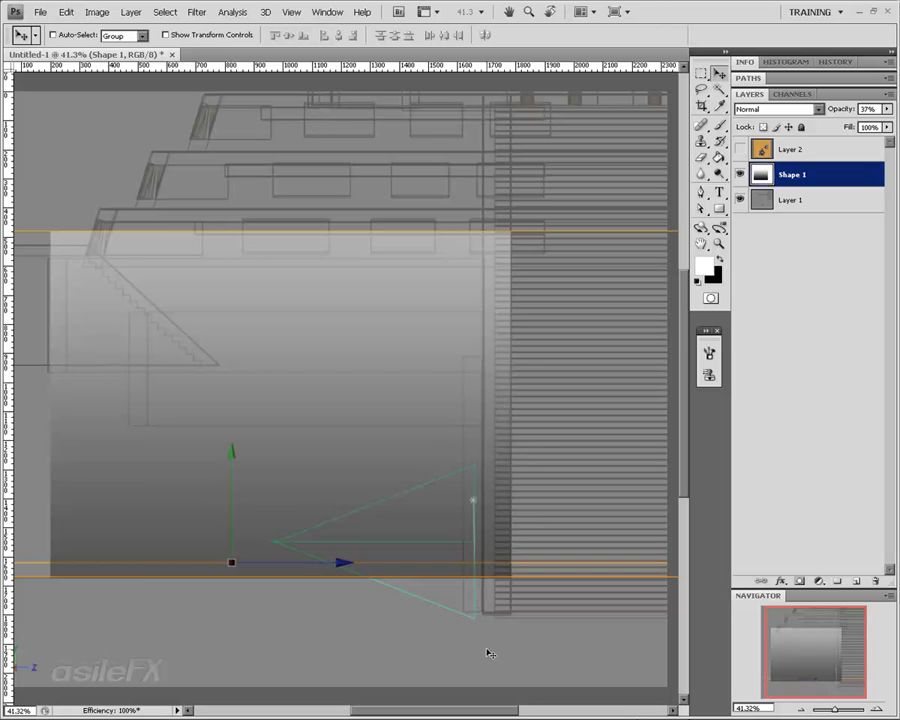
alt+scroll(440, 437, up, 1)
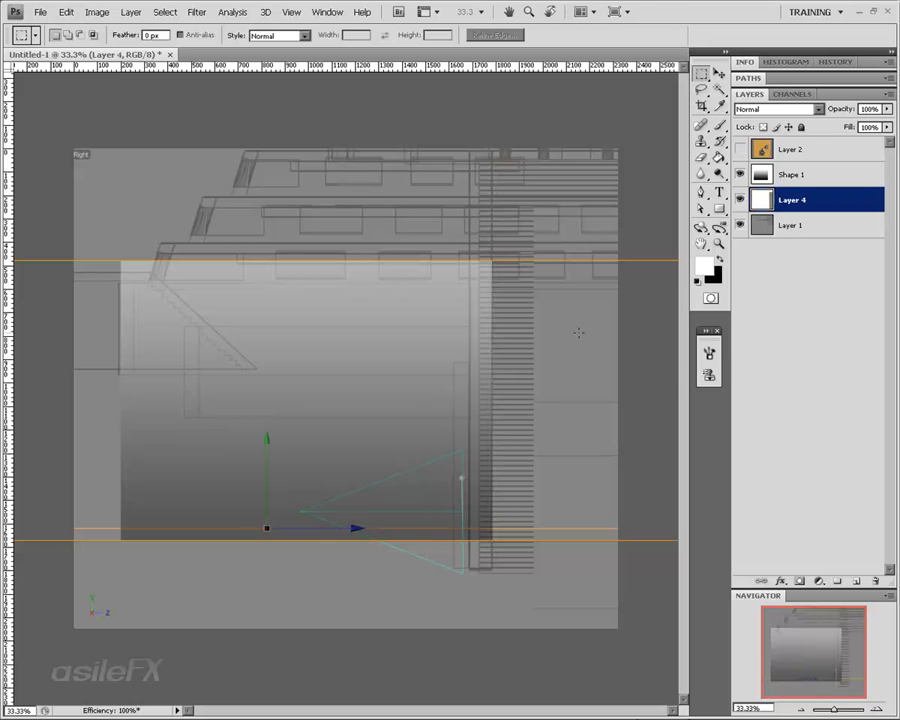
click(876, 708)
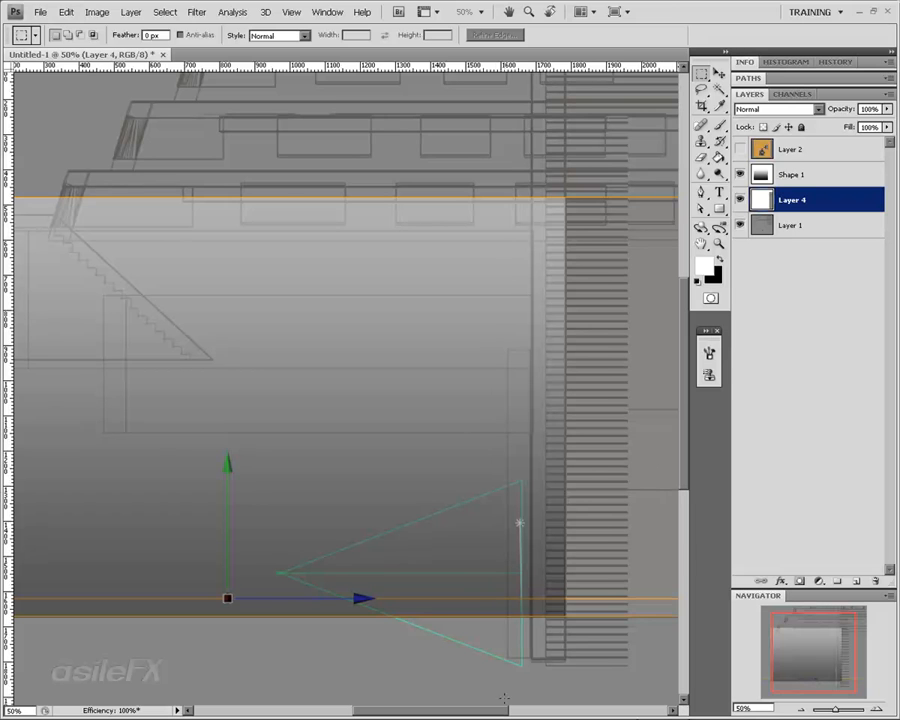
drag(486, 708, 515, 708)
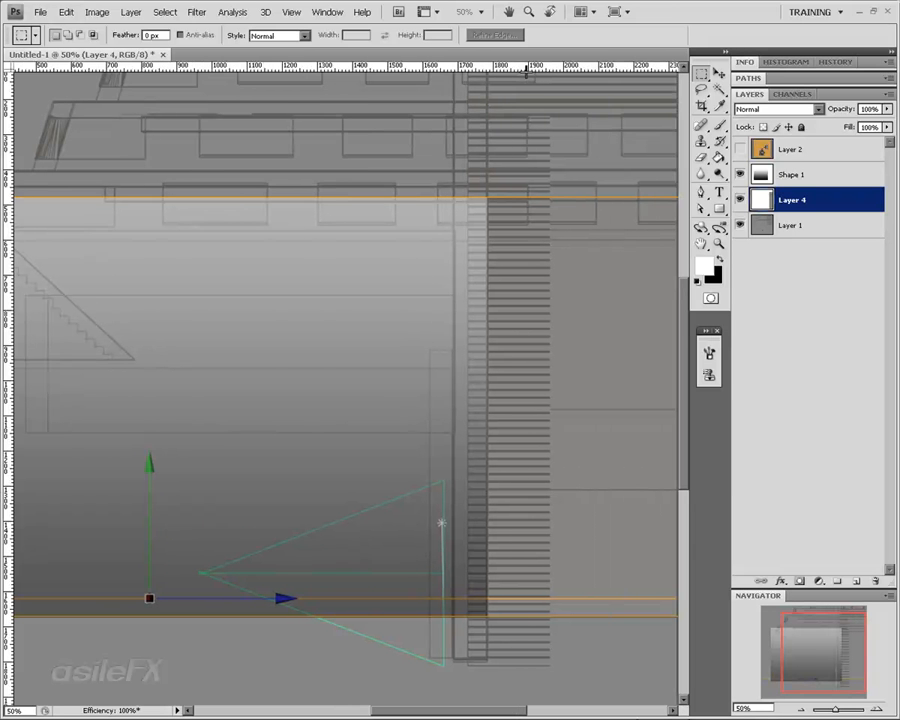
drag(527, 71, 550, 419)
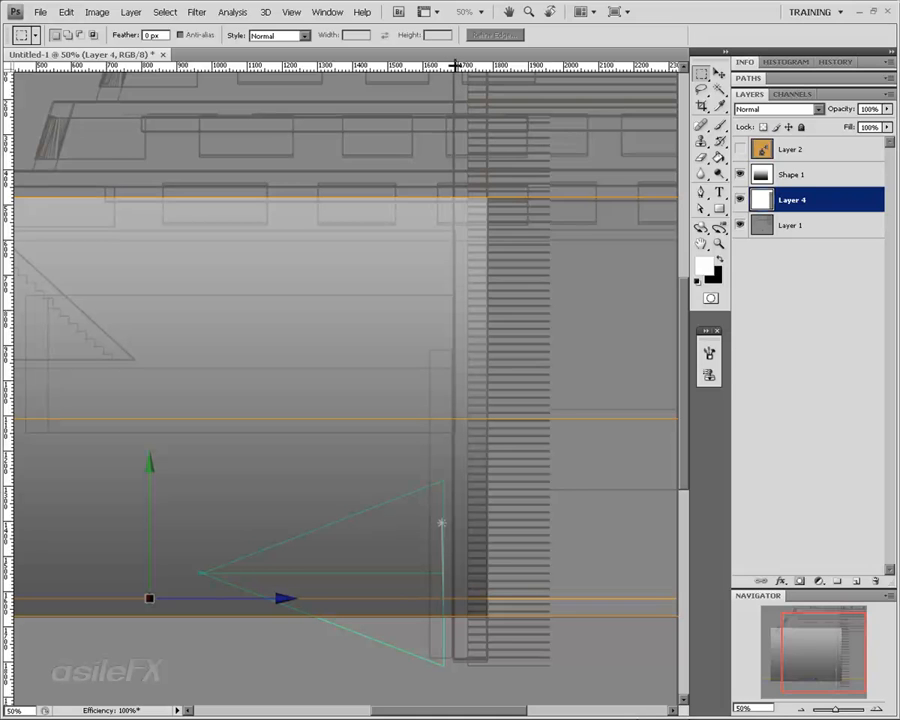
drag(456, 66, 462, 381)
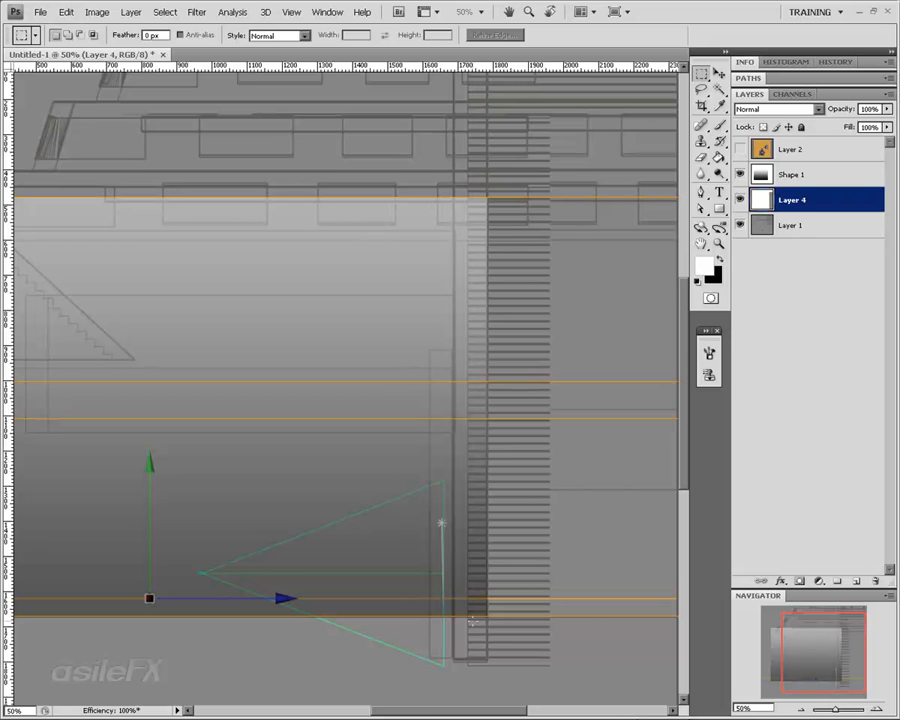
Add three horizontal guides across the side staircase: near its top, partway down, and near its foot
drag(468, 706, 436, 707)
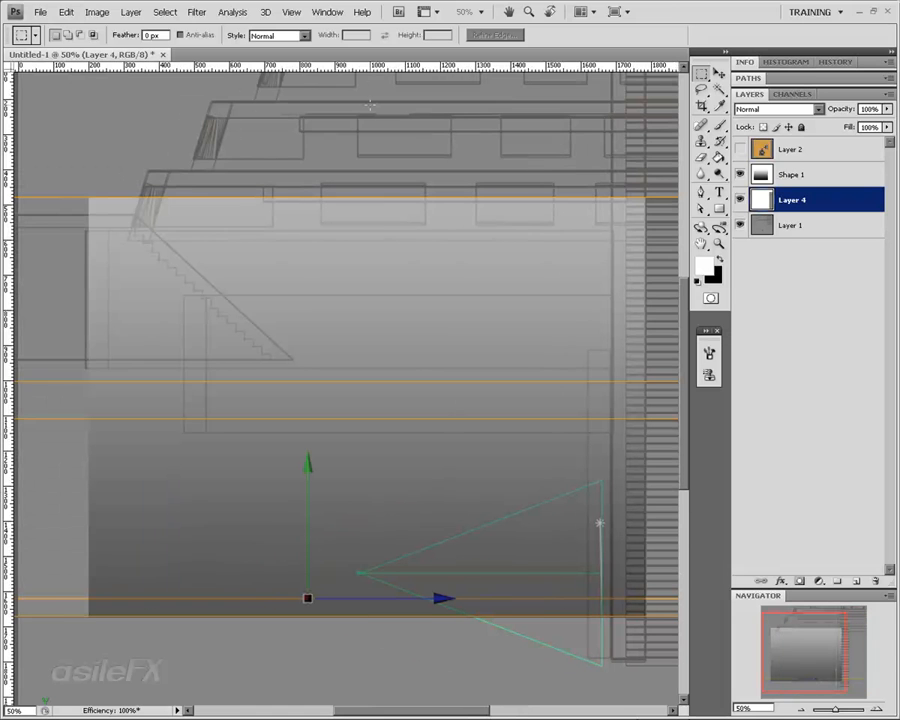
drag(377, 75, 393, 305)
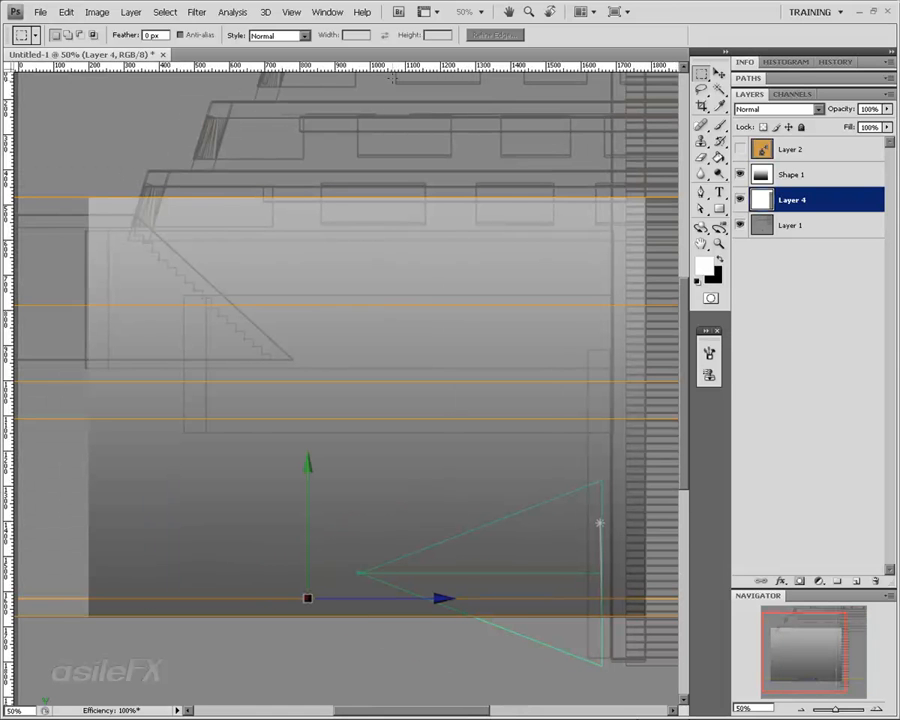
drag(393, 73, 398, 235)
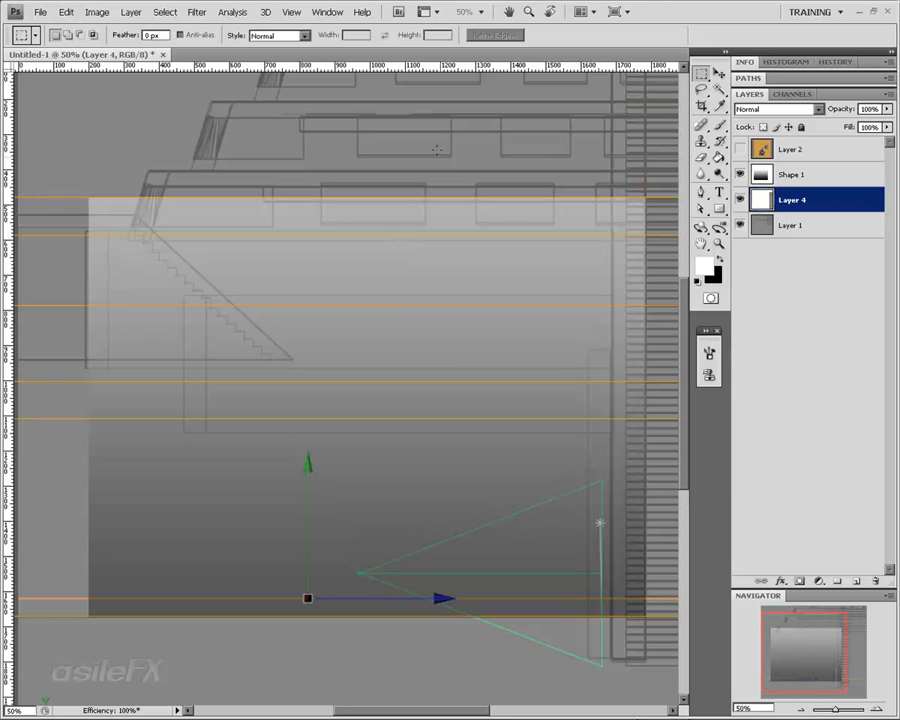
drag(425, 66, 450, 356)
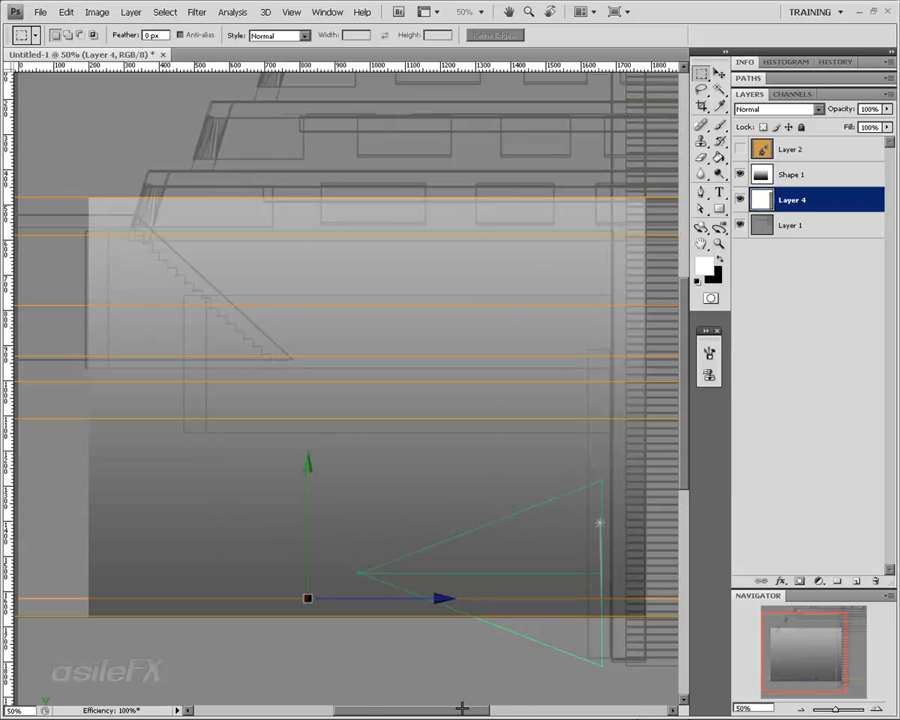
mouse_move(462, 707)
mouse_down()
mouse_move(520, 705)
mouse_move(469, 708)
mouse_up()
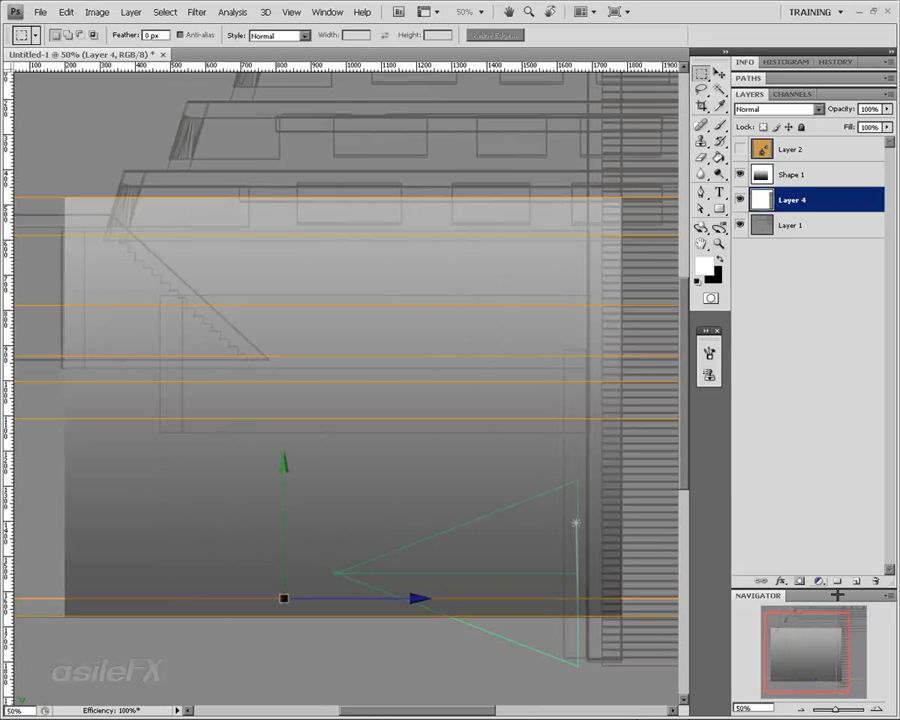
click(800, 709)
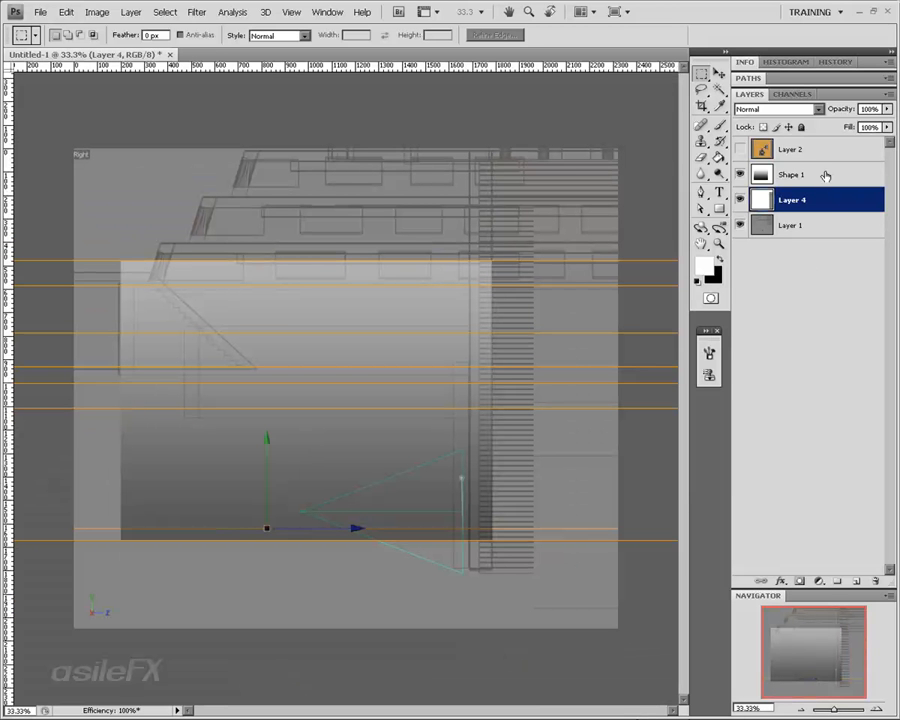
Restore the Shape 1 gradient layer to 100% opacity
click(858, 176)
click(887, 108)
mouse_move(886, 122)
mouse_down()
mouse_move(872, 122)
mouse_move(888, 122)
mouse_up()
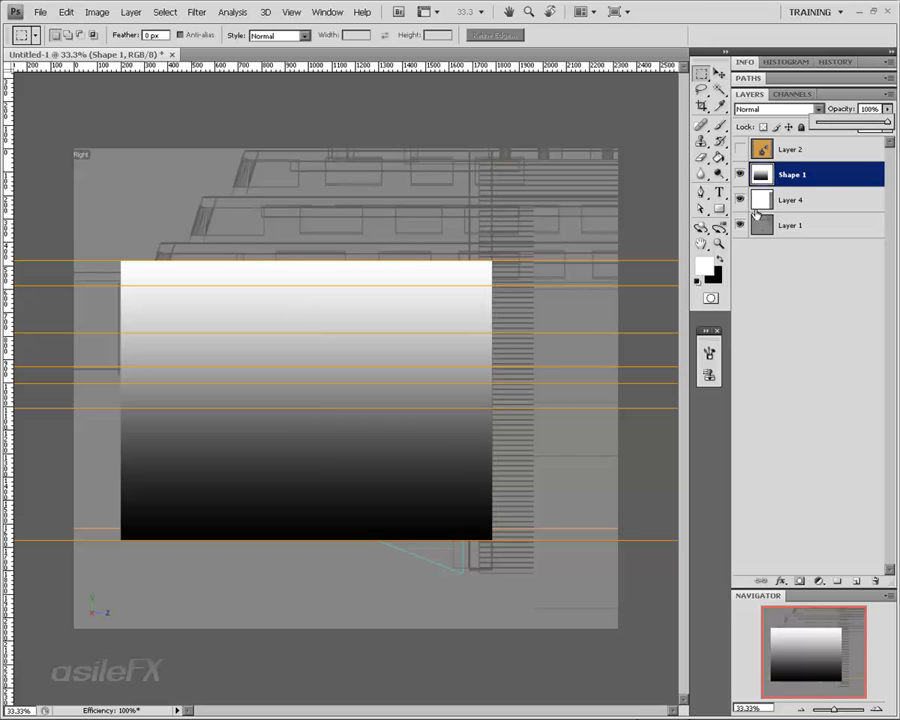
Compare the walls and stairs in the Layer 2 top view with the guide levels on the Shape 1 gradient and side view
click(740, 149)
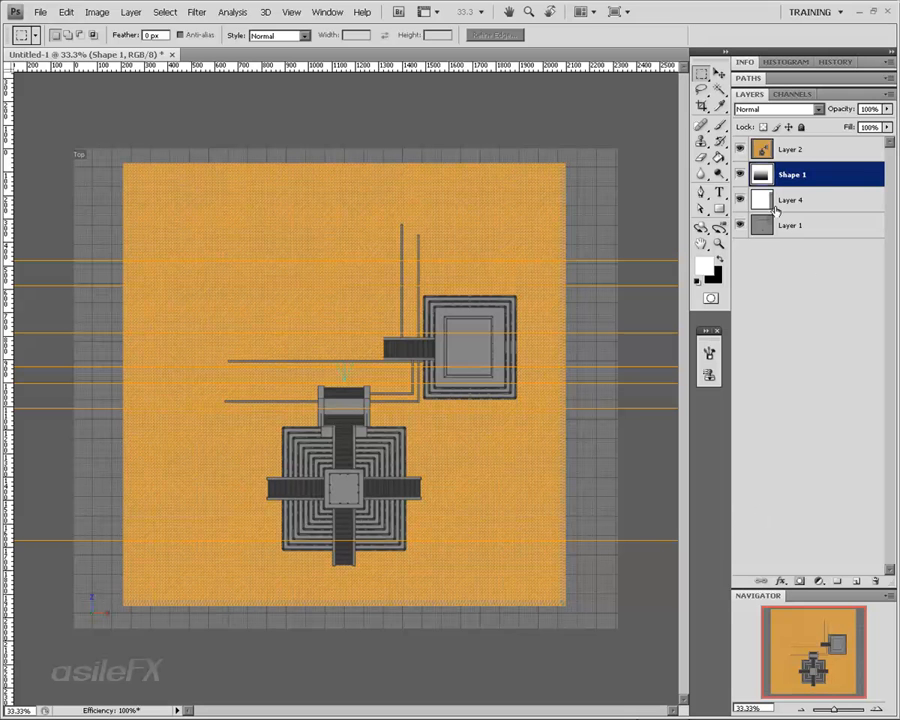
click(740, 149)
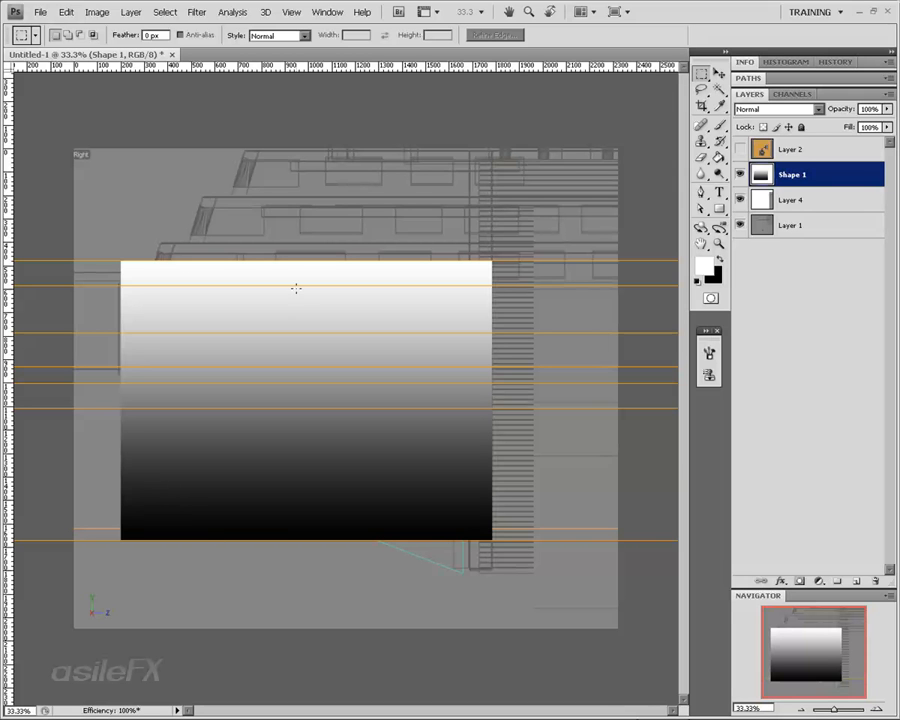
click(740, 174)
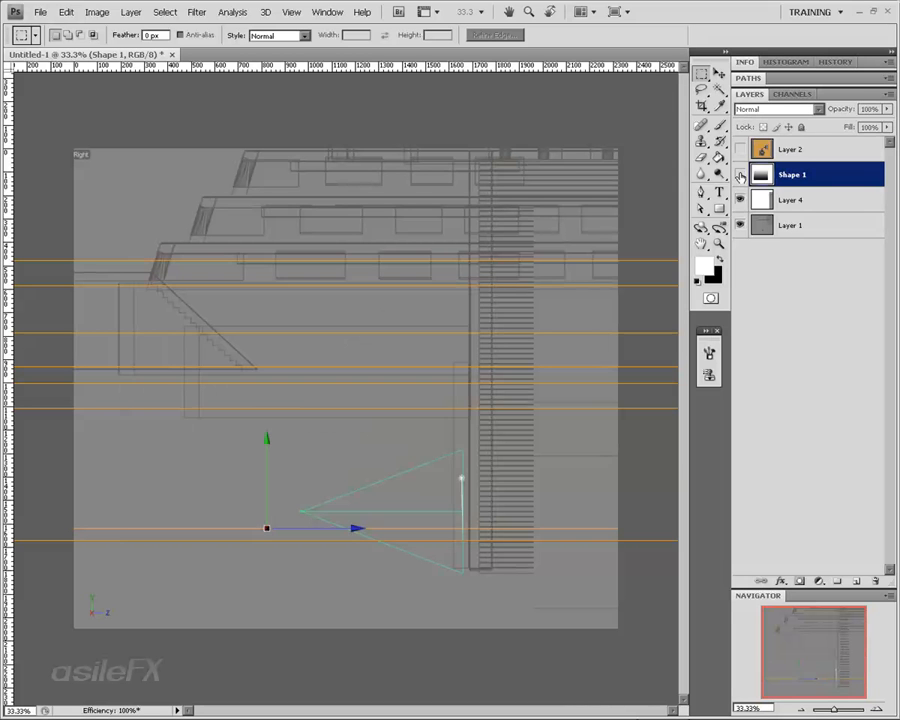
click(740, 174)
click(740, 149)
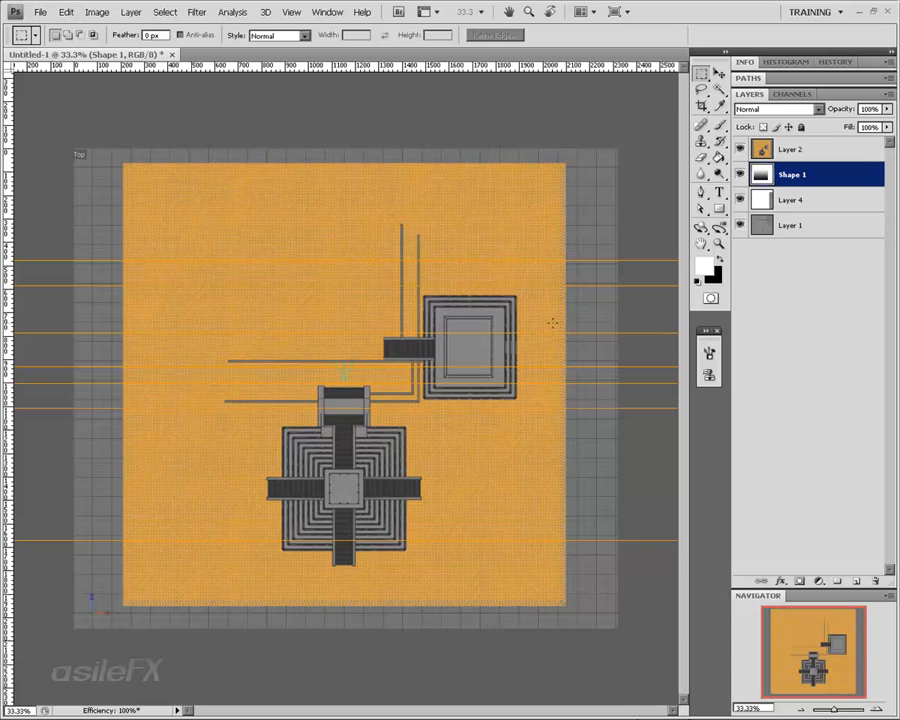
click(862, 709)
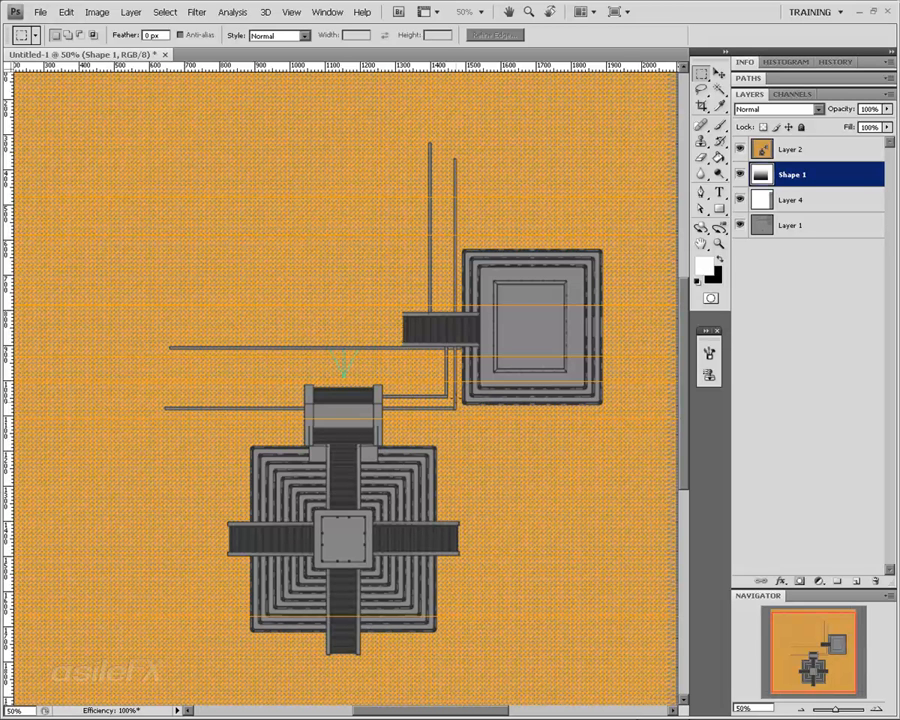
click(740, 149)
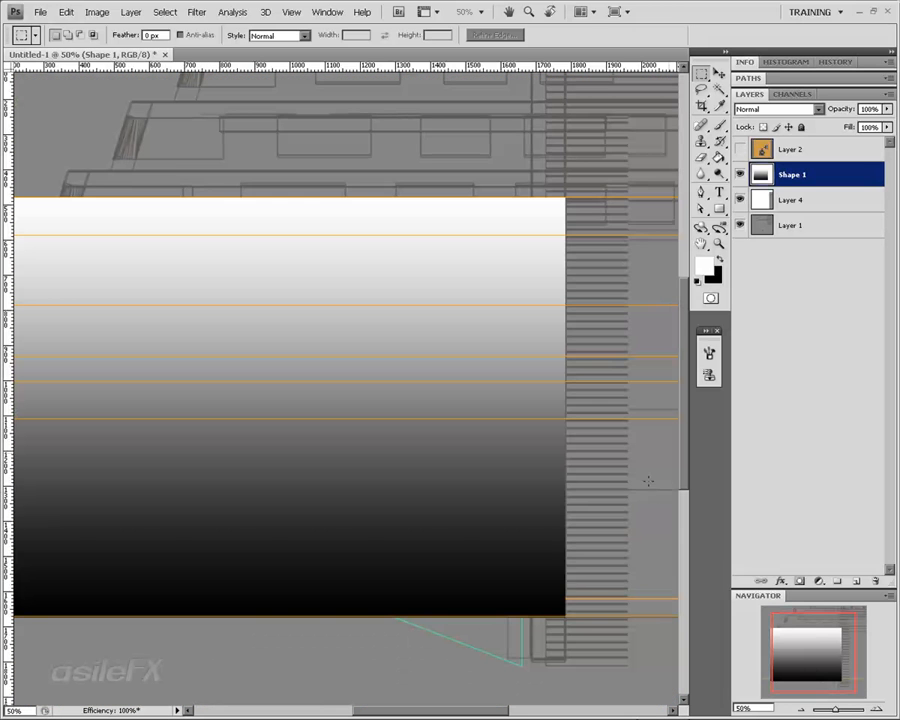
mouse_move(491, 710)
mouse_down()
mouse_move(542, 710)
mouse_move(507, 711)
mouse_up()
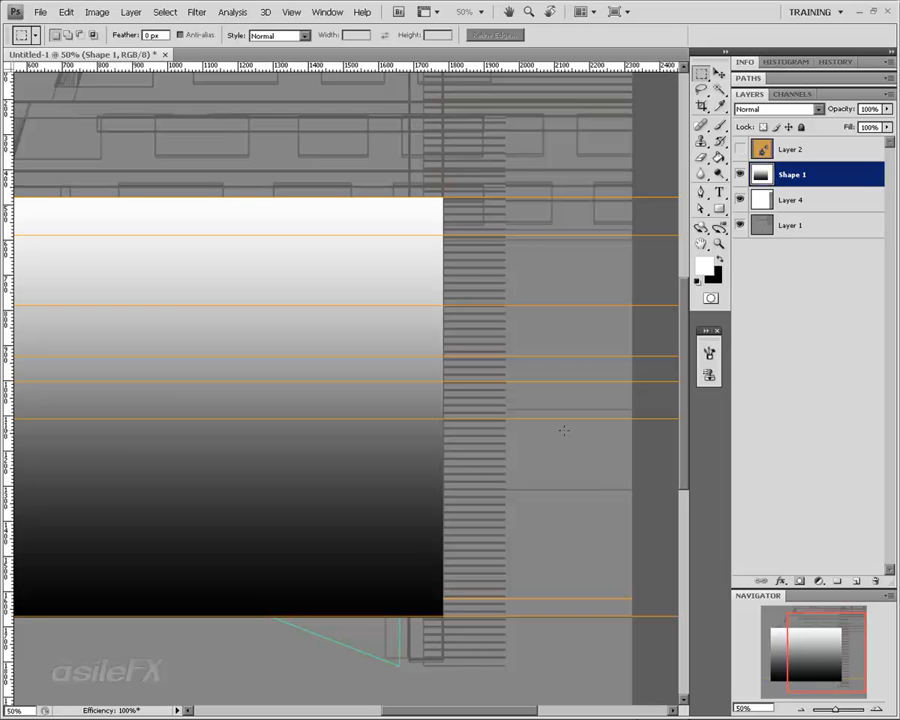
click(739, 150)
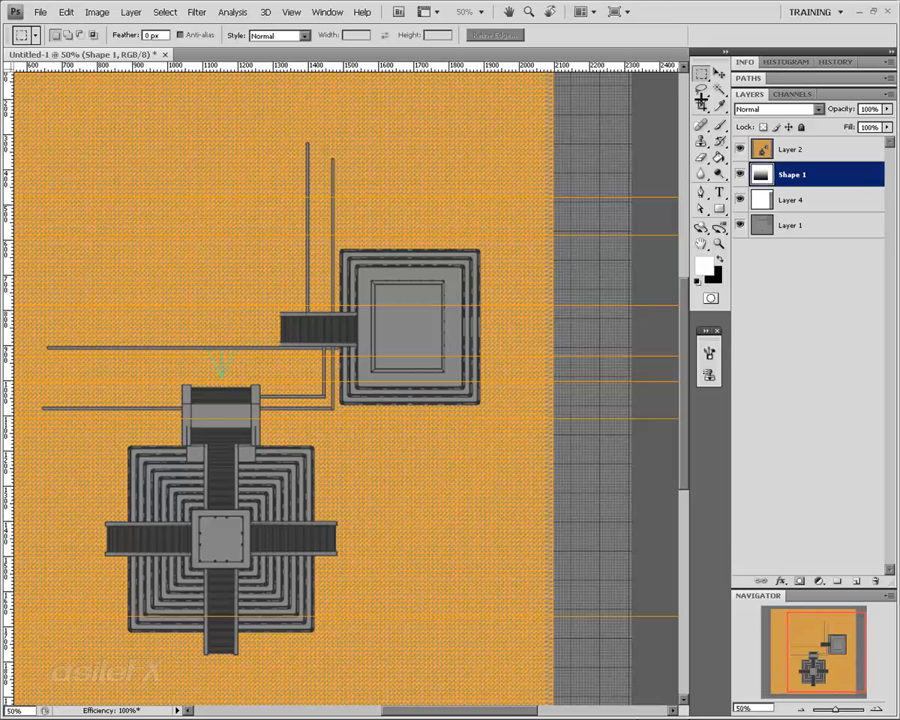
key(c)
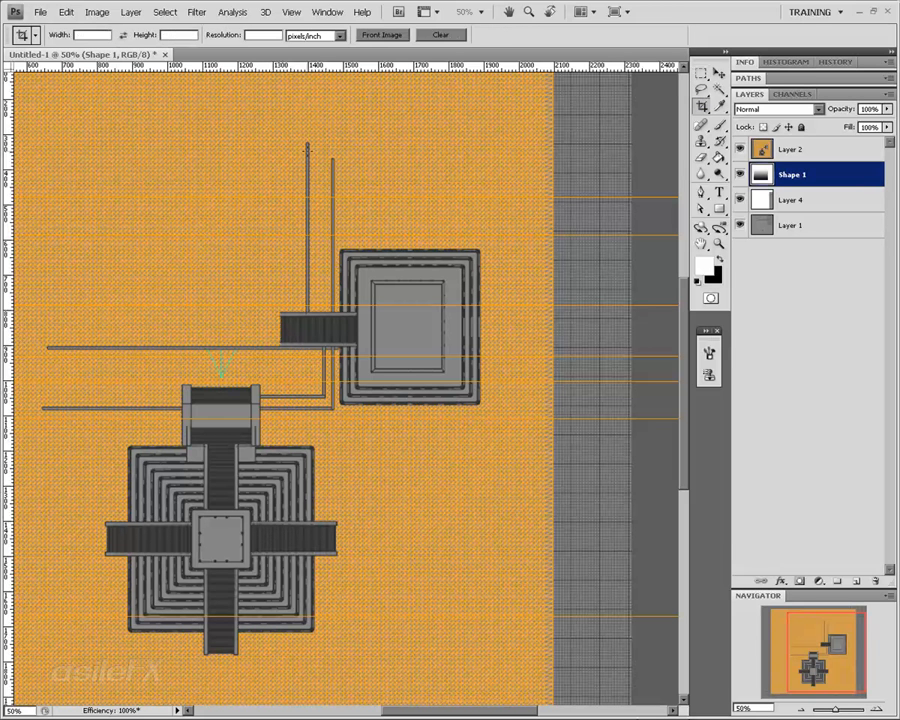
drag(306, 151, 331, 316)
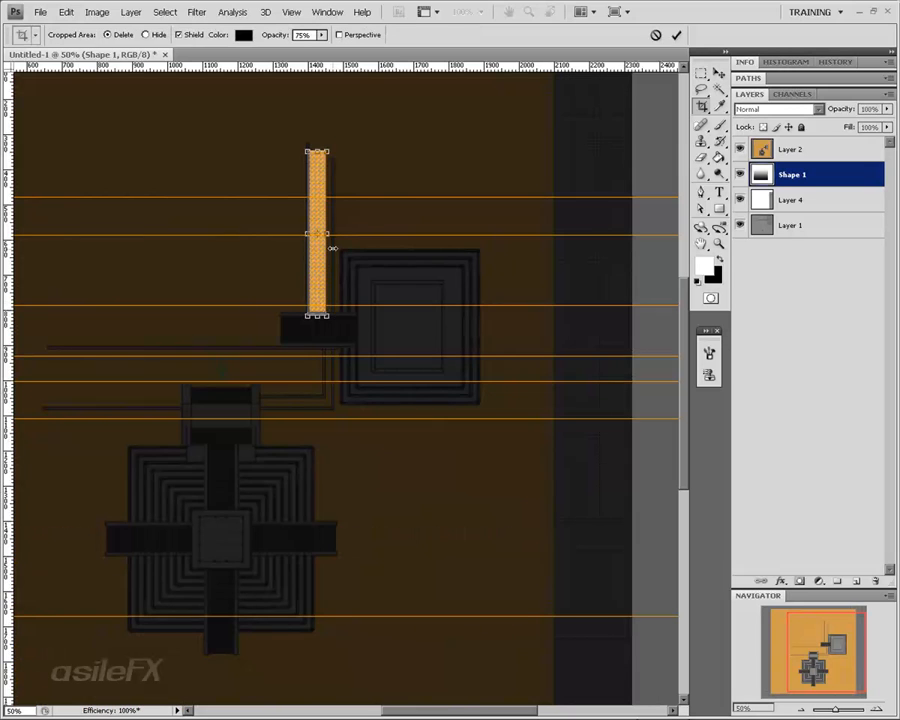
drag(335, 236, 339, 236)
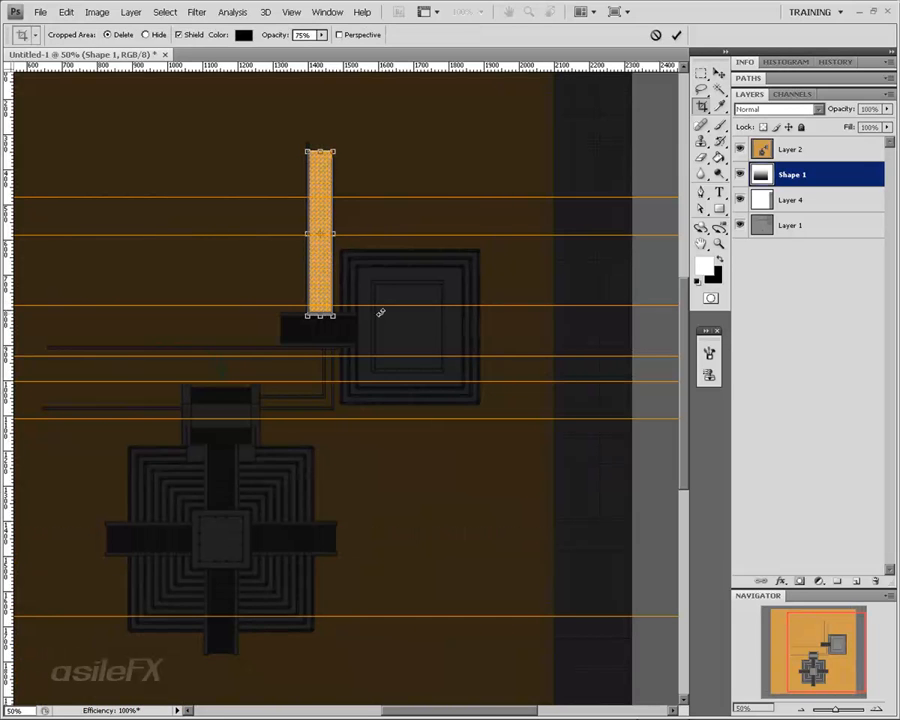
key(Escape)
Sample the gradient's gray at the lower mid-height guide as the foreground color, then show Layer 2 and make it the active layer
click(785, 200)
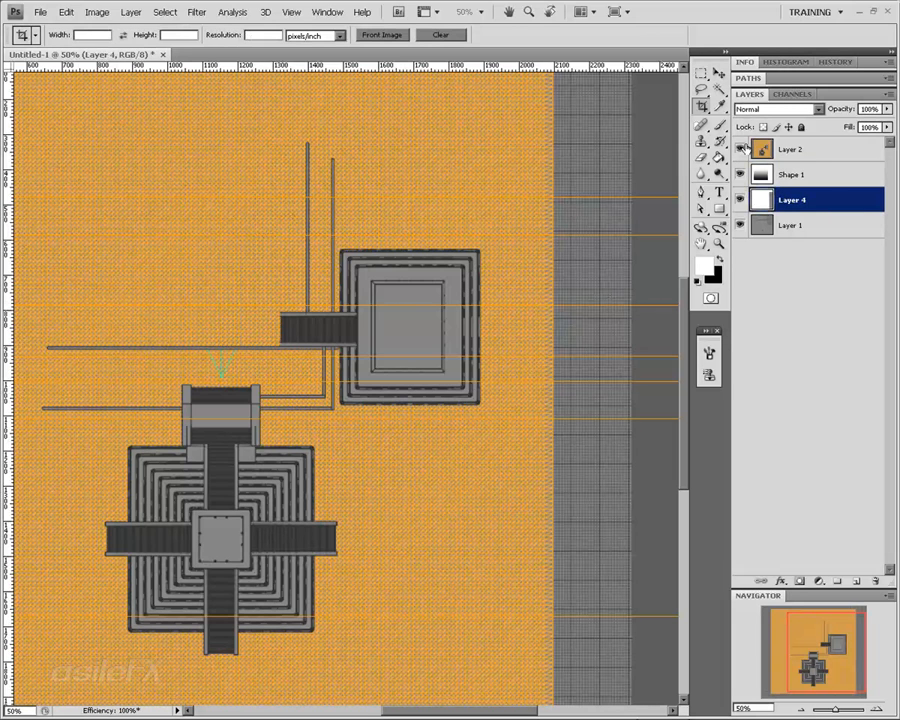
click(739, 148)
click(790, 174)
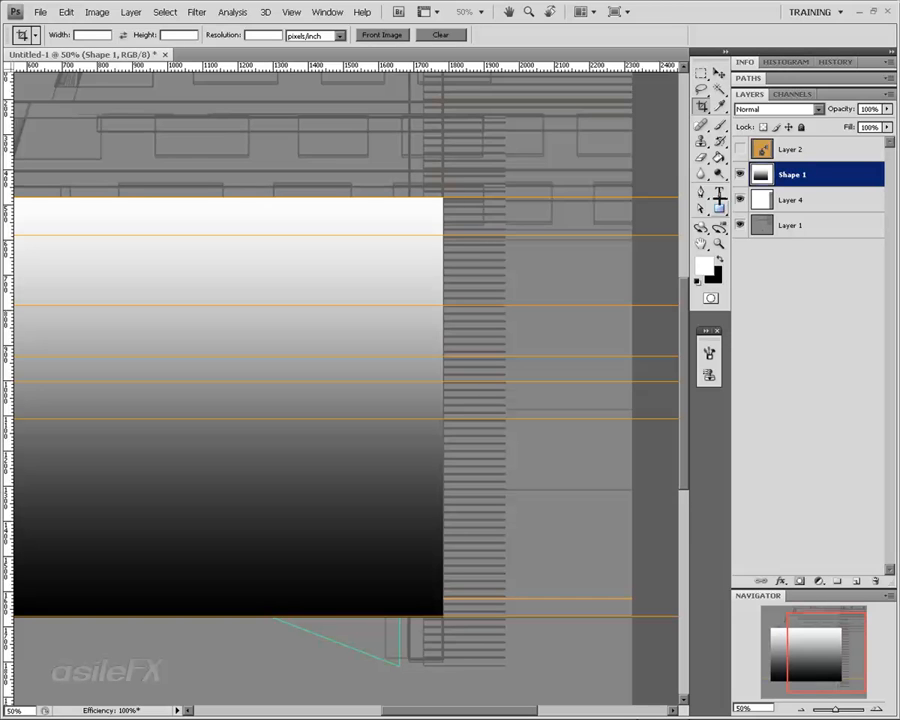
key(i)
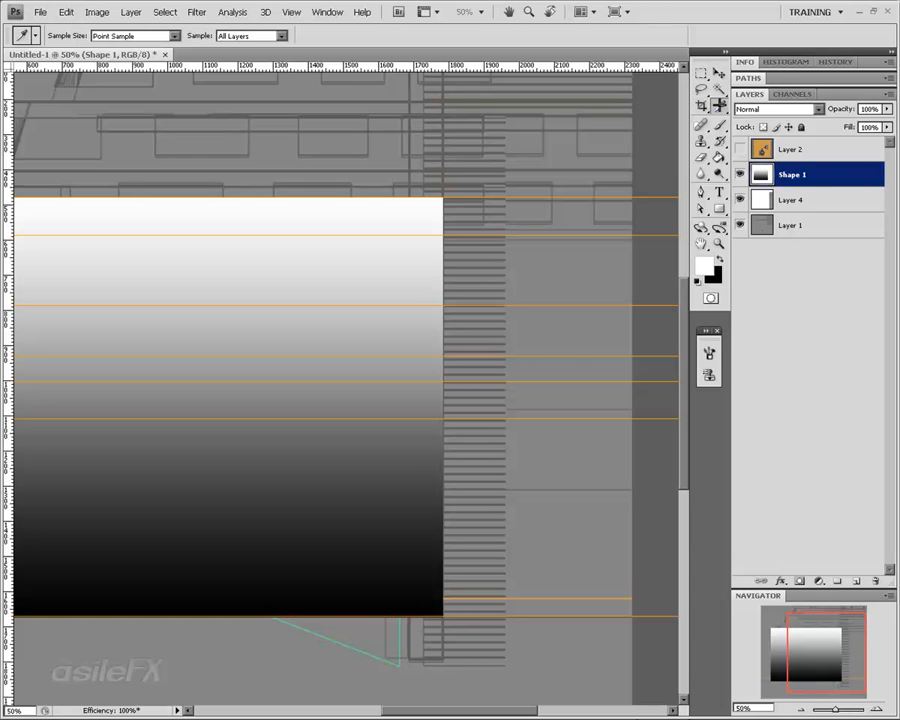
click(409, 418)
click(741, 149)
click(800, 149)
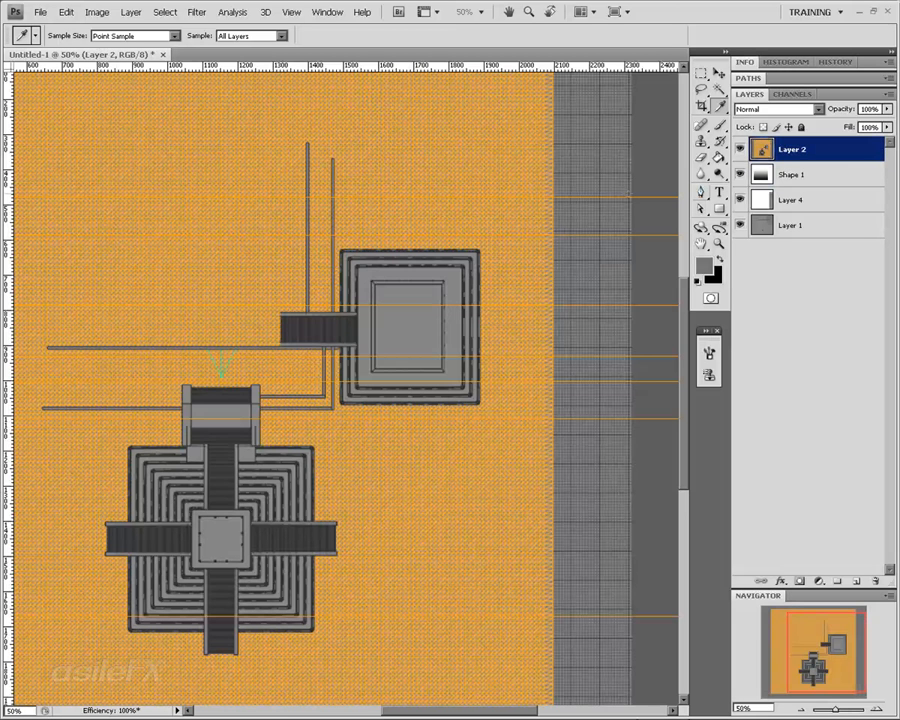
Draw a gray rectangle shape filling the strip between the two vertical walls above the side staircase in the top view
click(719, 209)
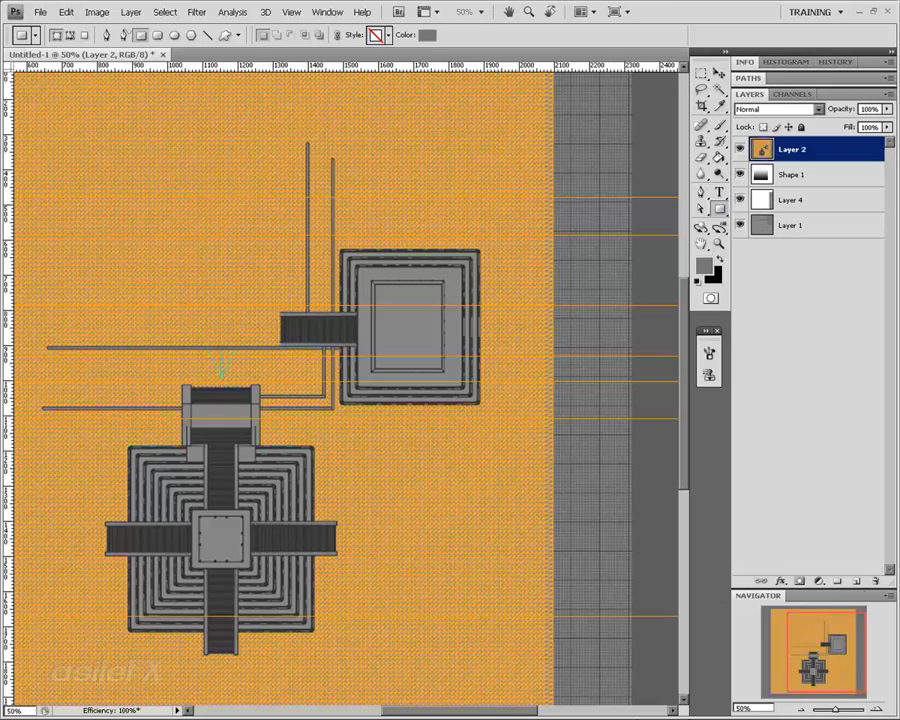
click(876, 709)
click(876, 709)
click(876, 709)
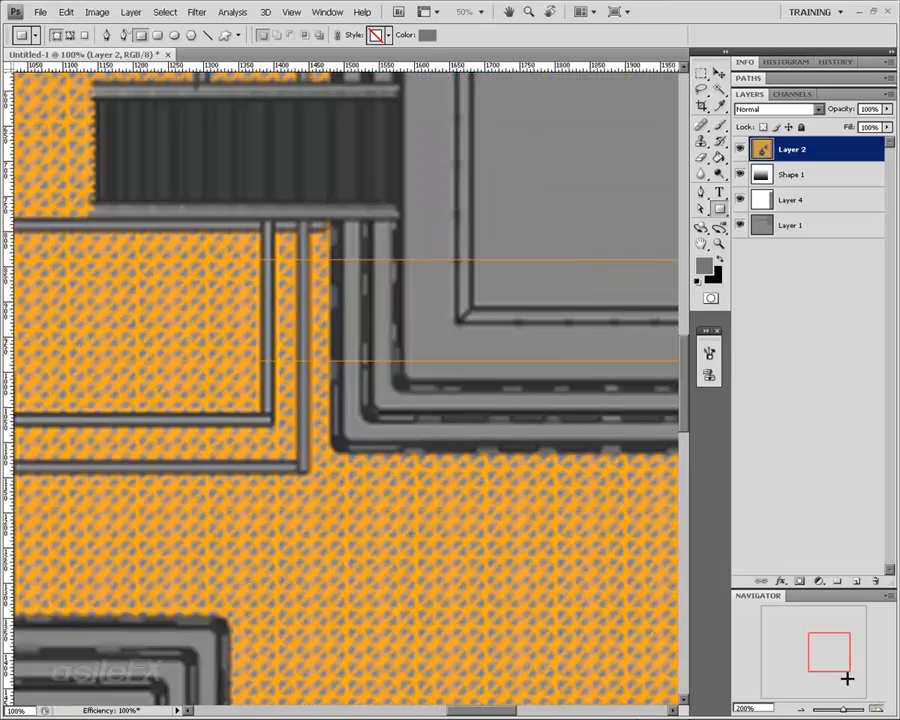
drag(832, 662, 808, 703)
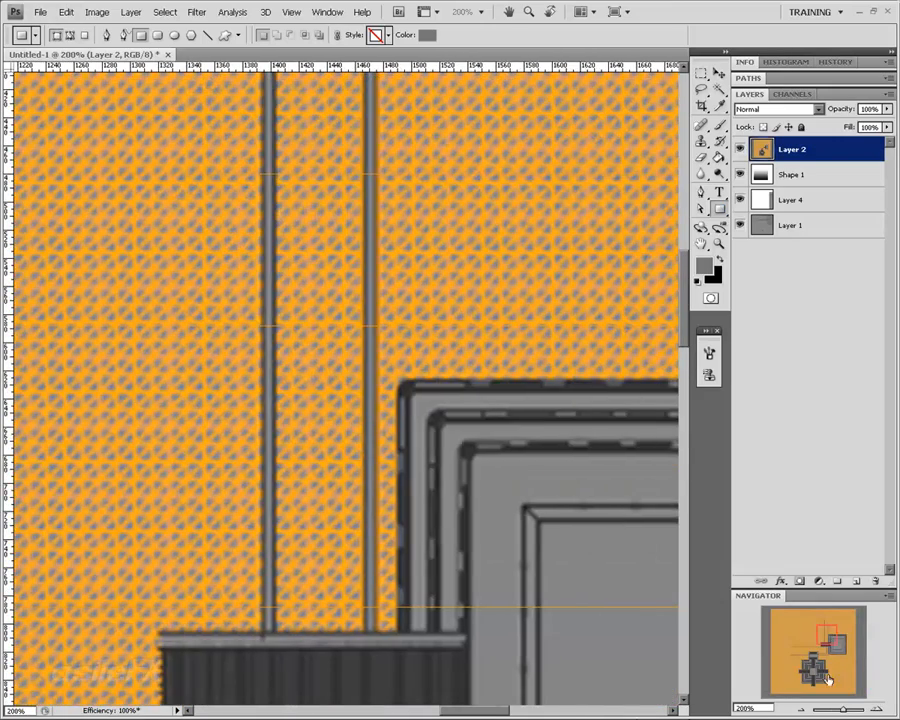
click(807, 706)
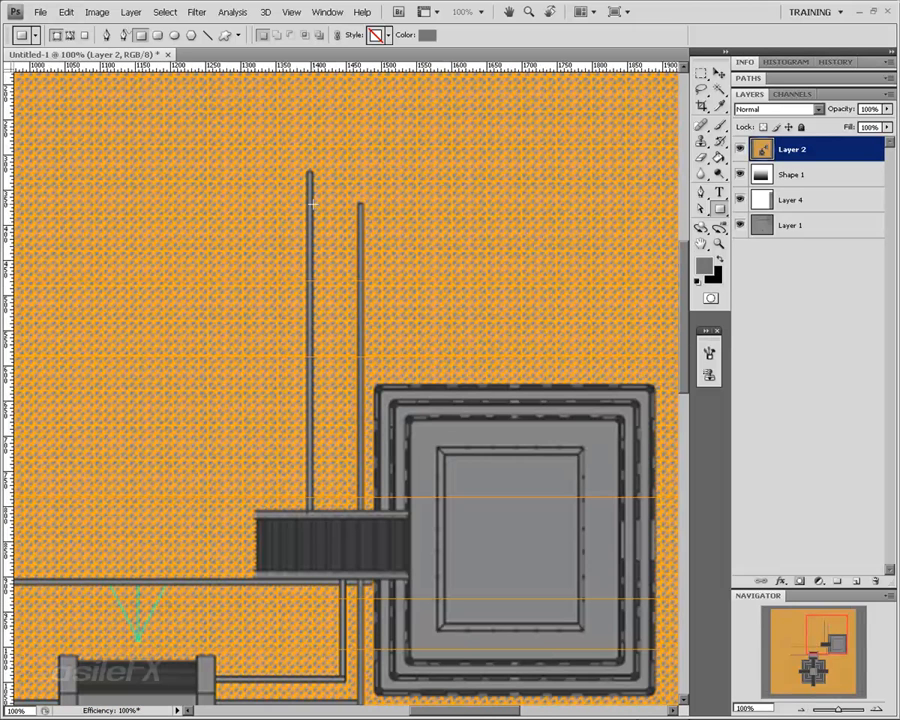
drag(313, 186, 361, 510)
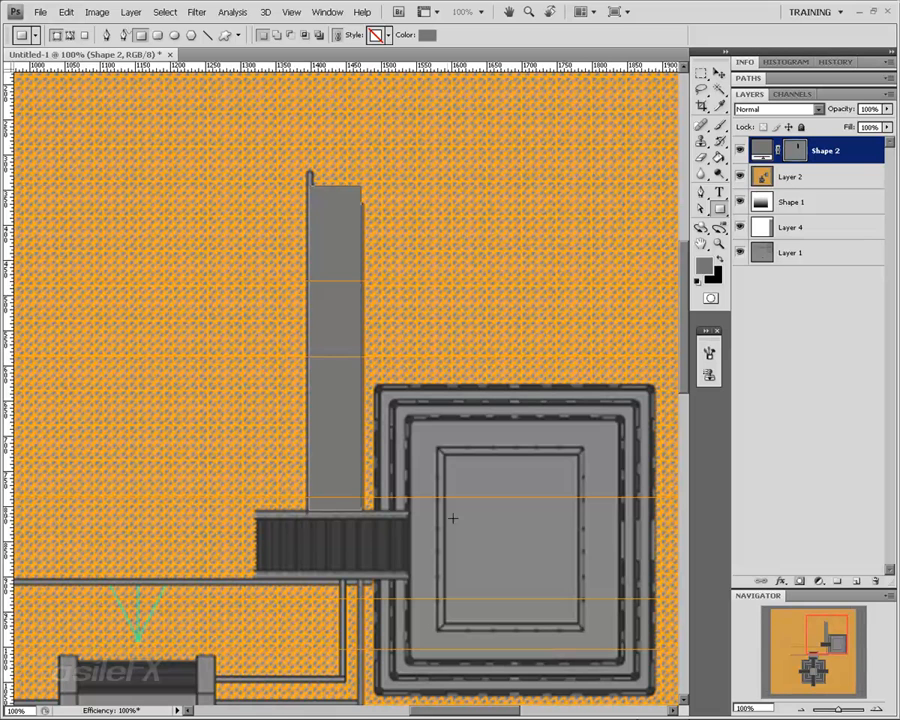
click(810, 645)
drag(810, 646, 807, 648)
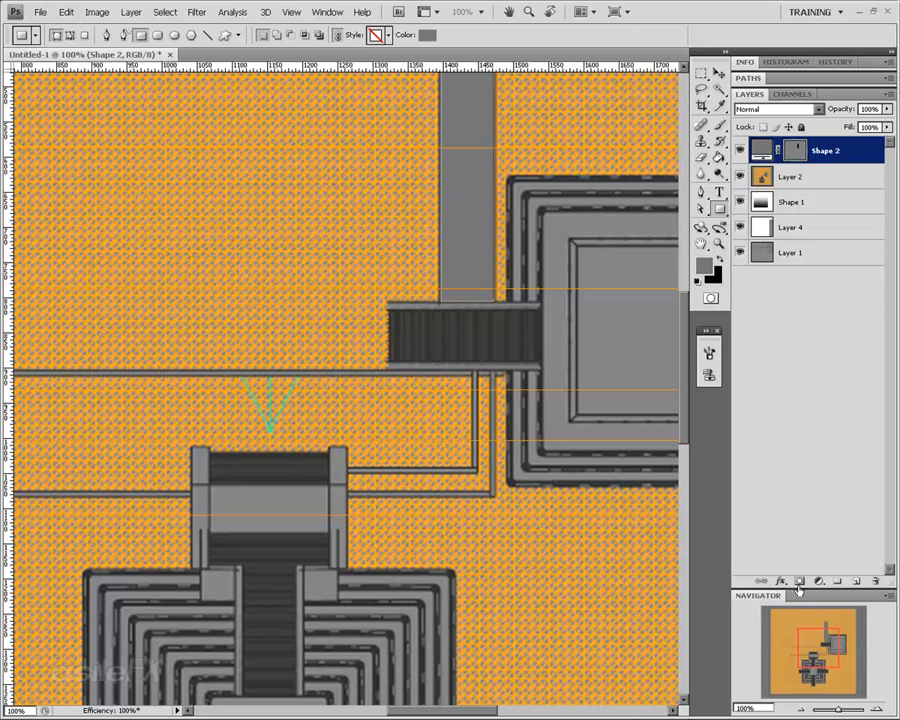
click(798, 709)
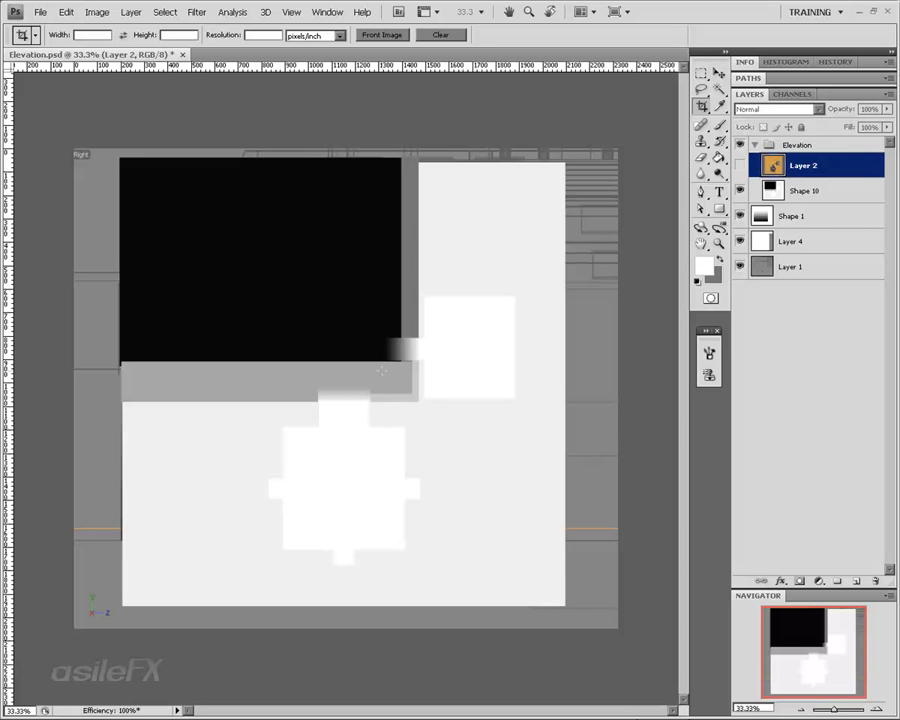
click(878, 707)
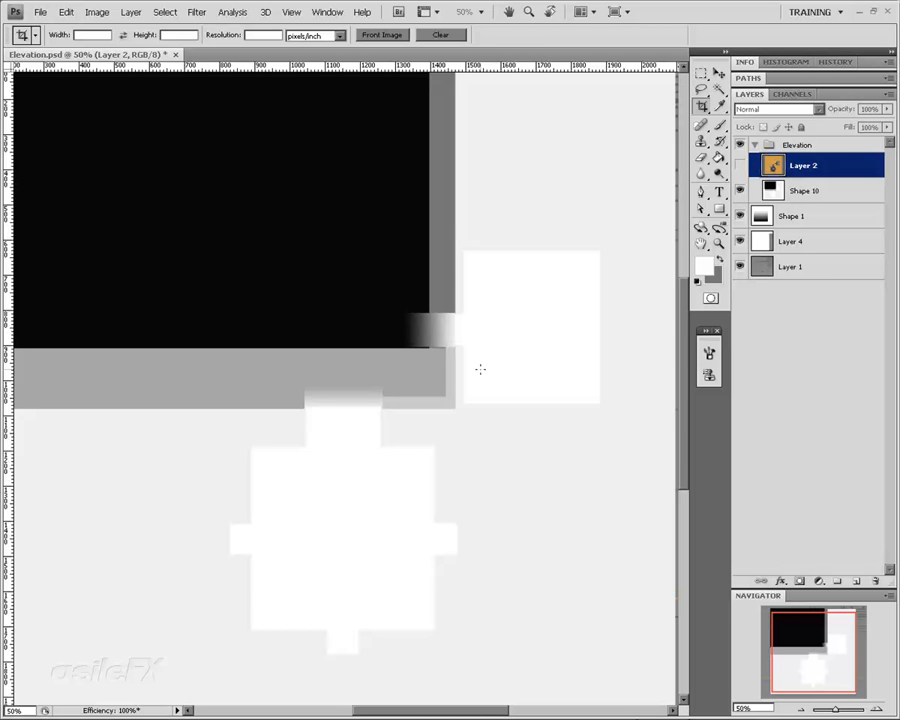
drag(825, 651, 819, 645)
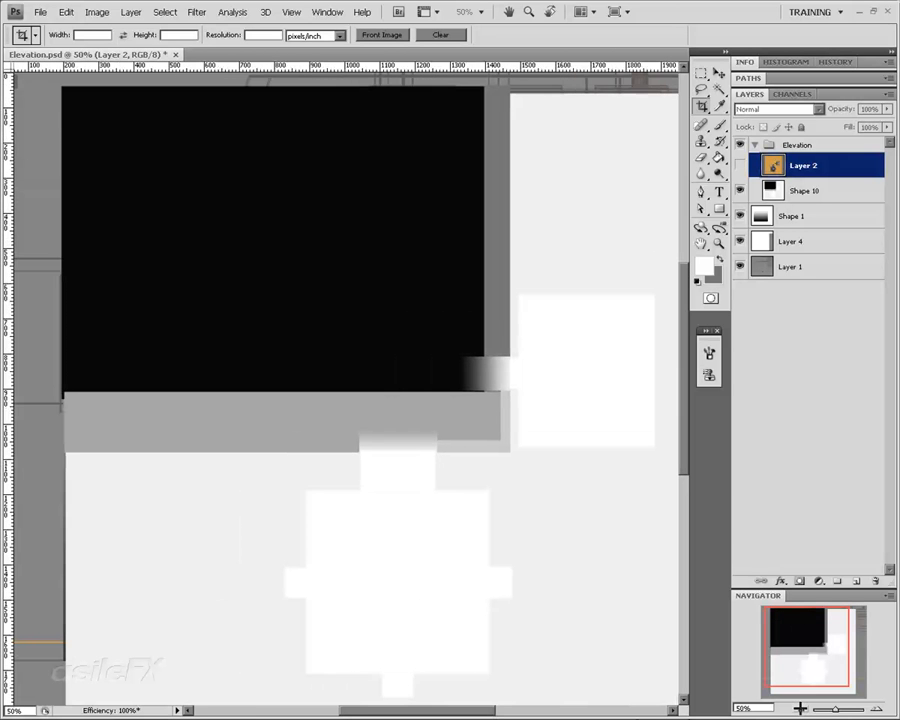
Show Layer 2 over the grayscale elevation map and lower its opacity to 54%
key(ctrl+minus)
key(5)
key(4)
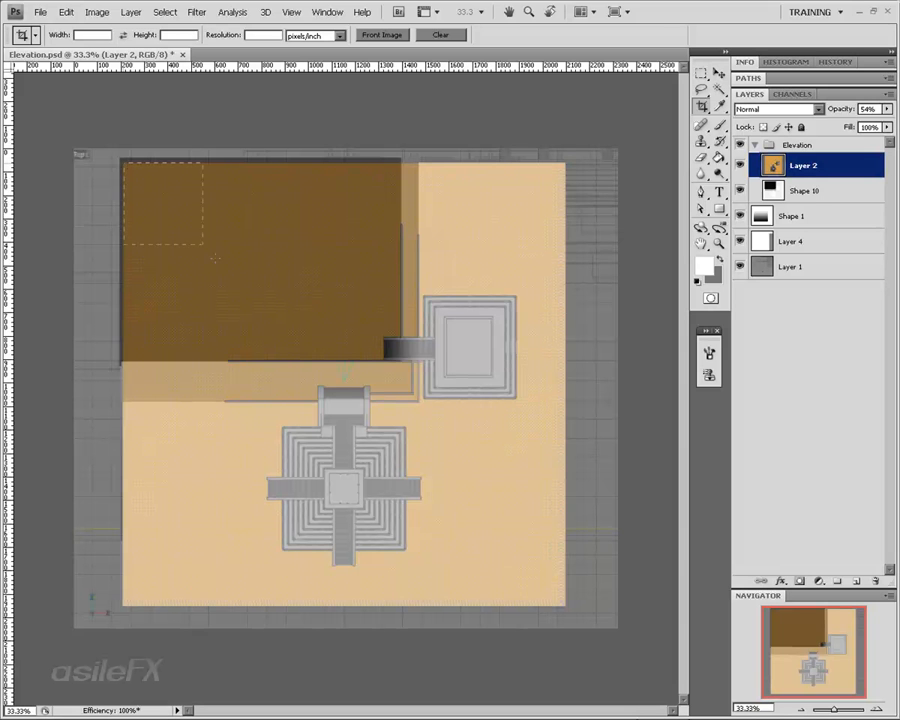
Draw a crop frame around the square orange terrain and align its upper-left corner exactly with the terrain's corner
drag(214, 257, 565, 602)
key(ctrl+1)
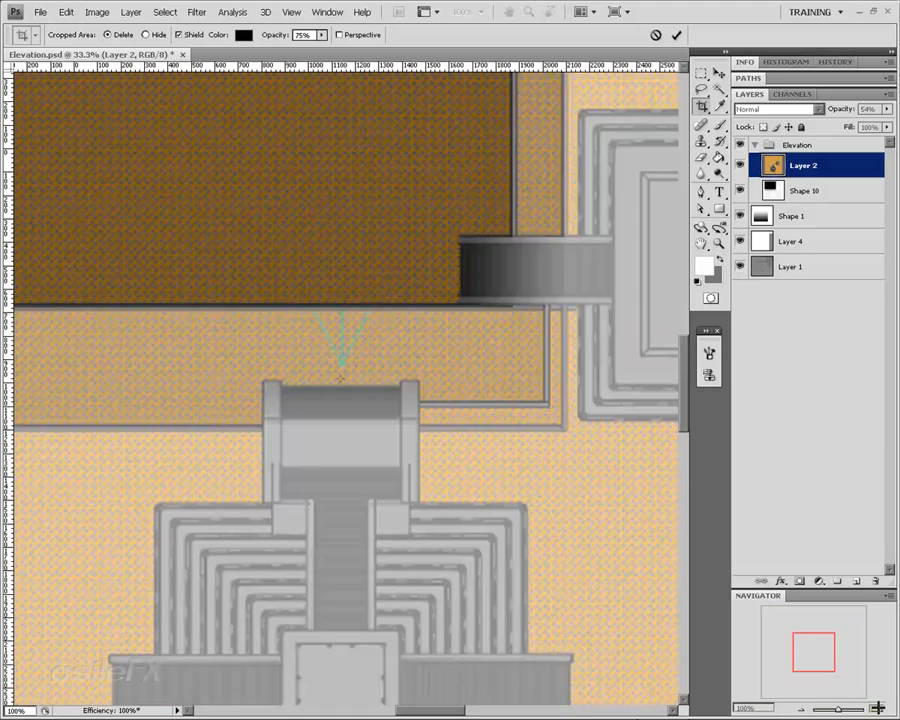
key(ctrl+plus)
key(ctrl+plus)
key(ctrl+plus)
key(ctrl+plus)
key(ctrl+plus)
drag(812, 651, 768, 609)
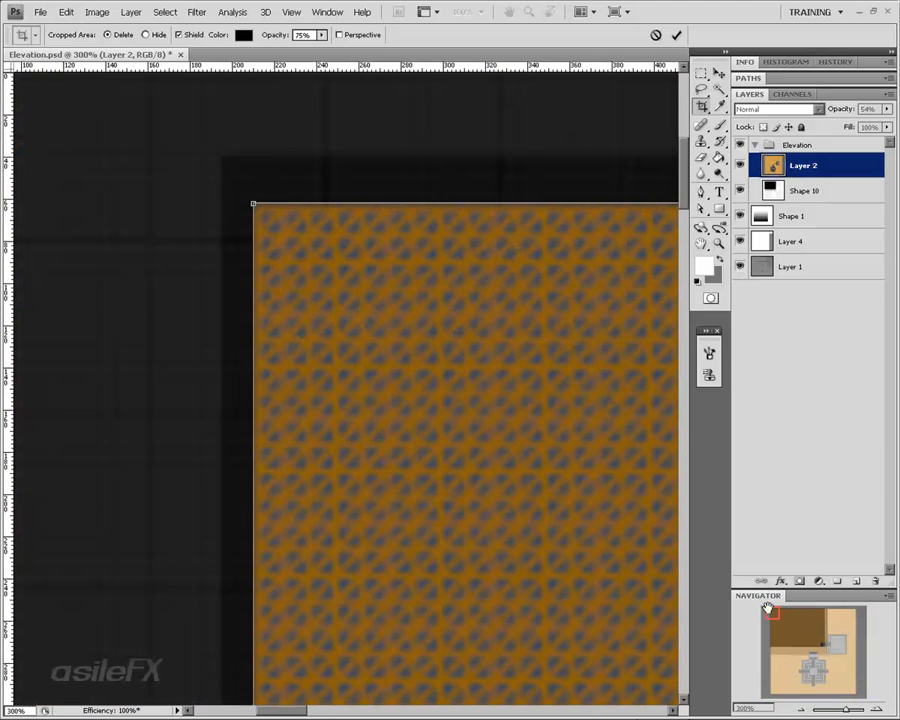
mouse_move(252, 203)
mouse_down()
mouse_move(237, 170)
mouse_move(255, 203)
mouse_up()
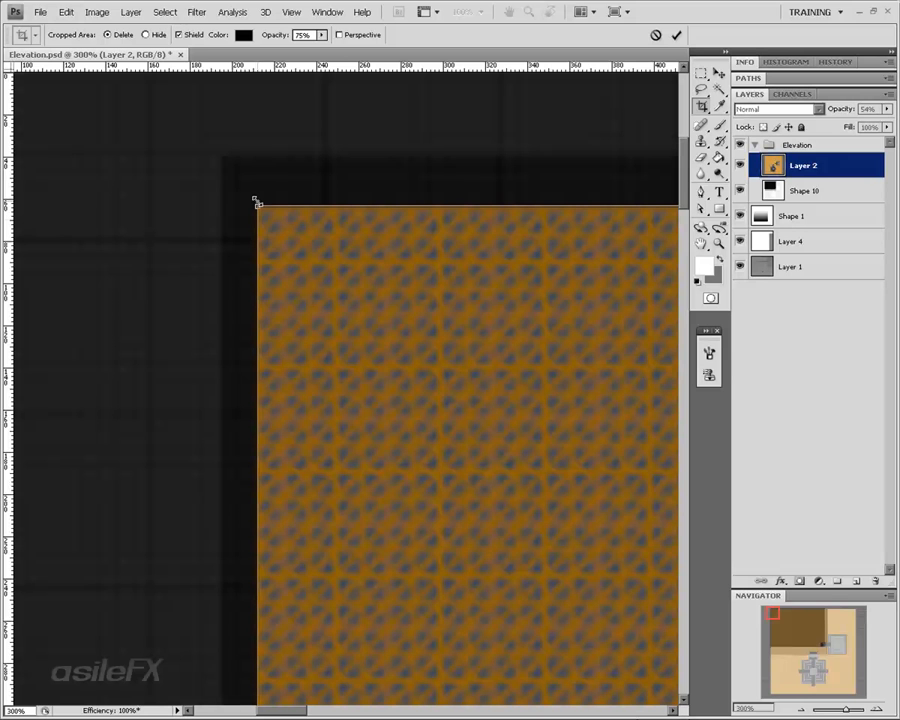
Align the crop frame's lower-left corner, right edge and top edge exactly with the orange terrain's borders and apply the crop
click(773, 670)
drag(774, 671, 776, 690)
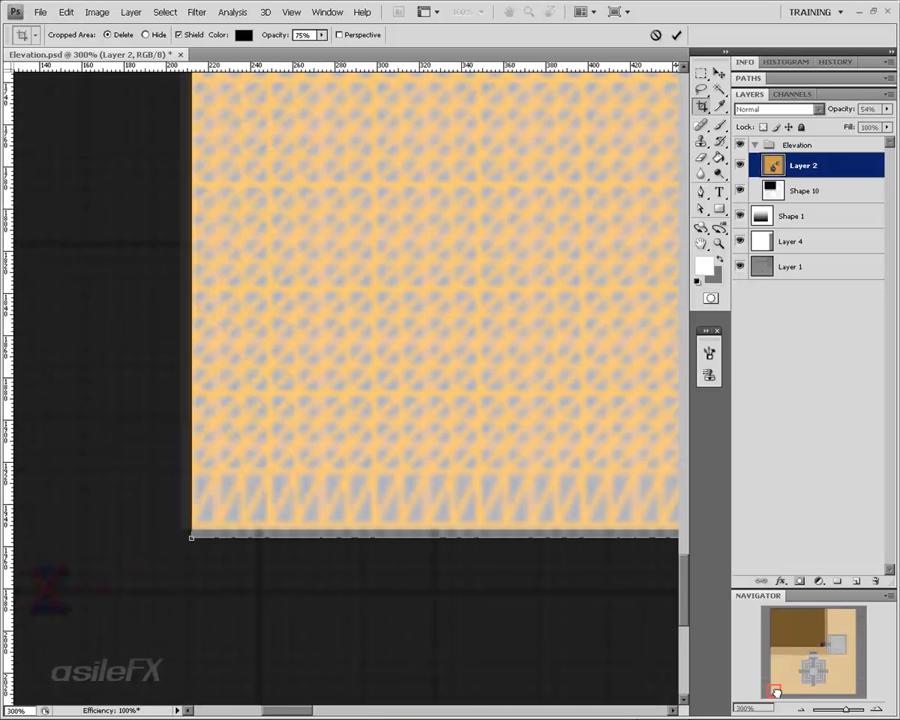
mouse_move(193, 538)
mouse_down()
mouse_move(184, 537)
mouse_move(192, 525)
mouse_up()
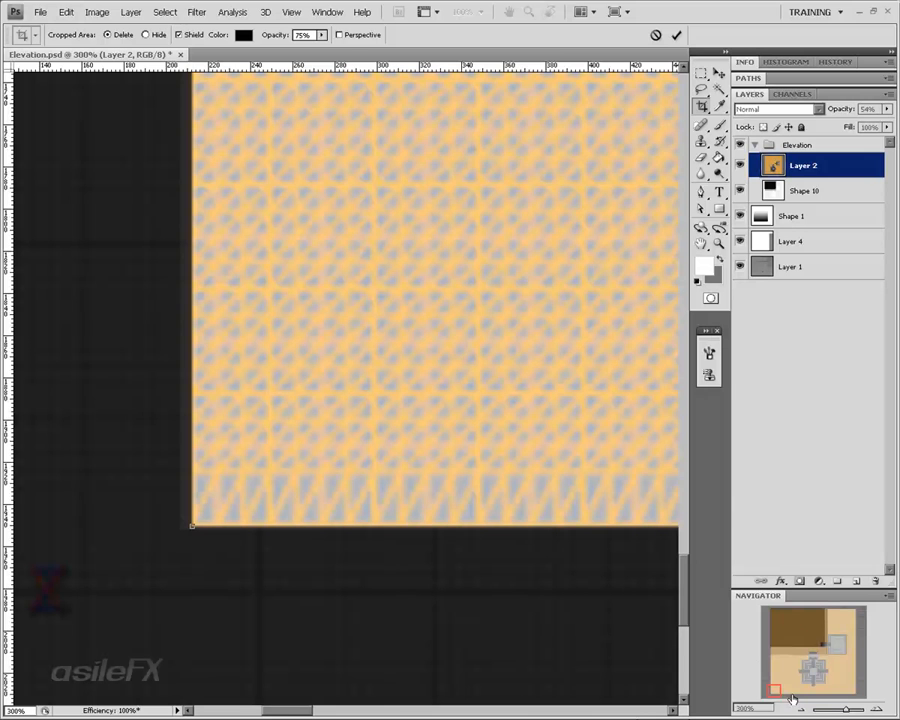
drag(775, 690, 859, 690)
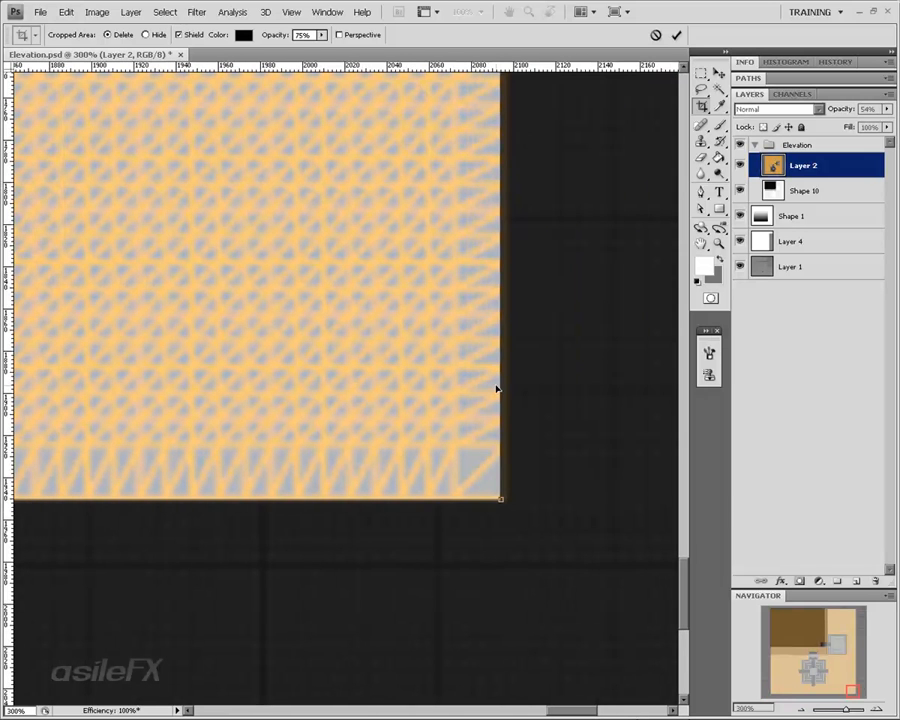
drag(502, 394, 506, 393)
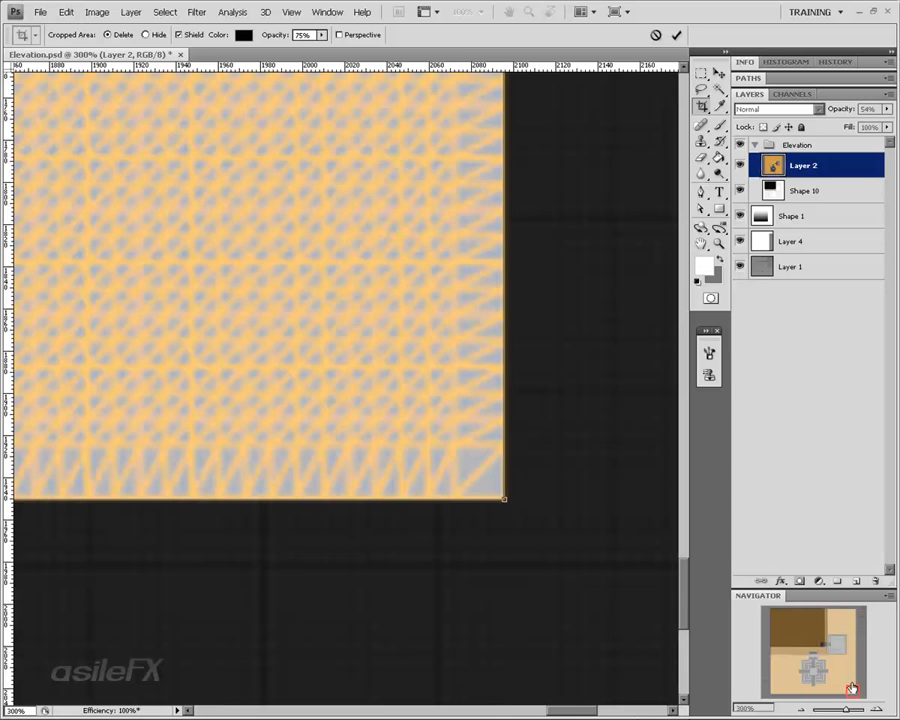
drag(852, 690, 853, 606)
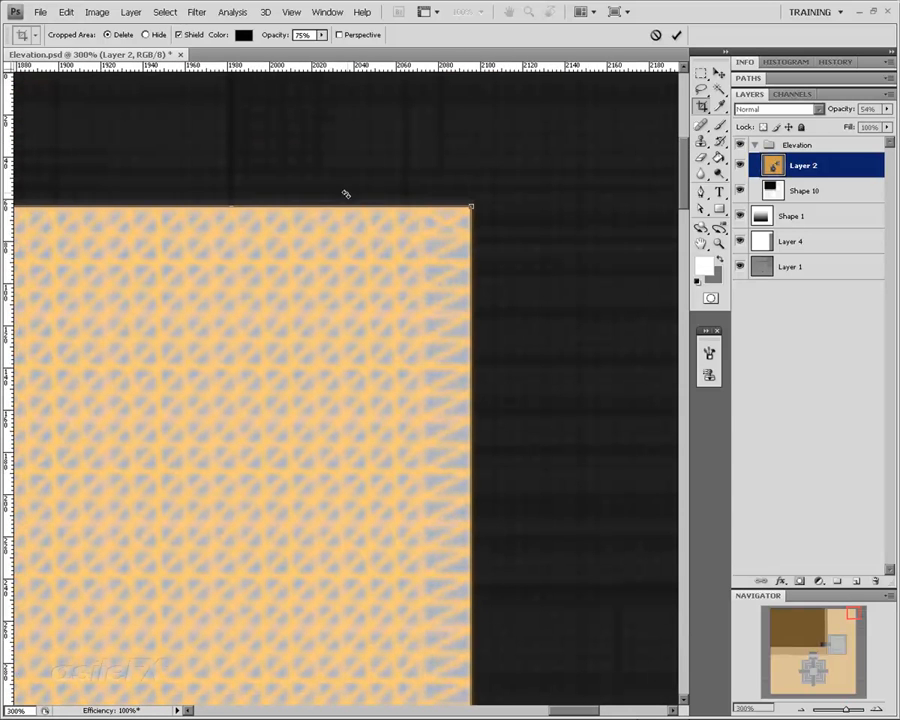
mouse_move(354, 203)
mouse_down()
mouse_move(356, 216)
mouse_move(358, 193)
mouse_move(359, 203)
mouse_up()
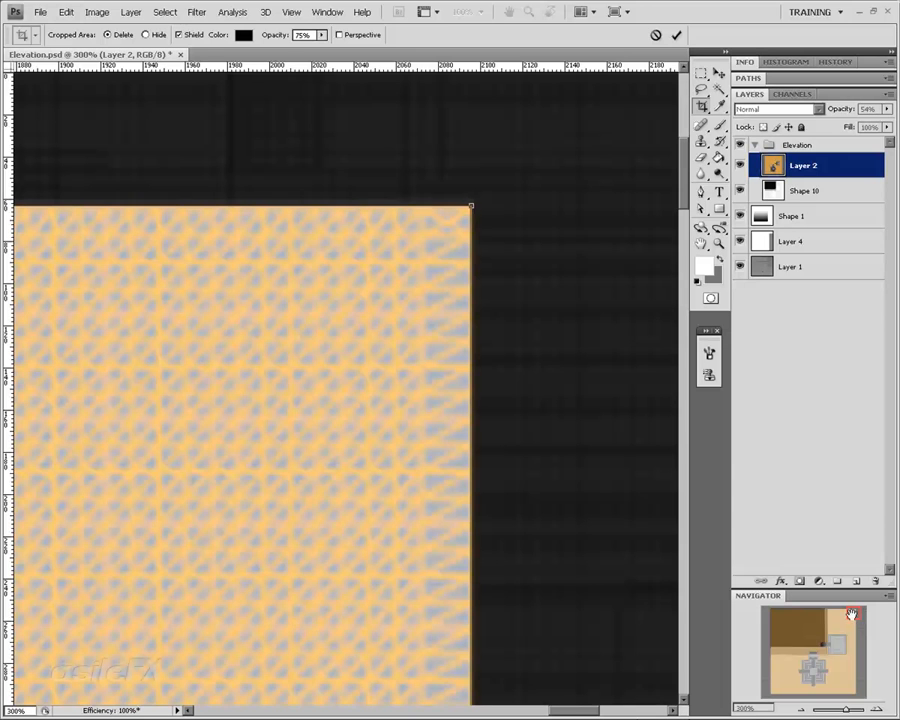
key(Return)
Hide Layer 2 so only the cropped grayscale elevation map is shown
key(ctrl+minus)
key(ctrl+minus)
key(ctrl+minus)
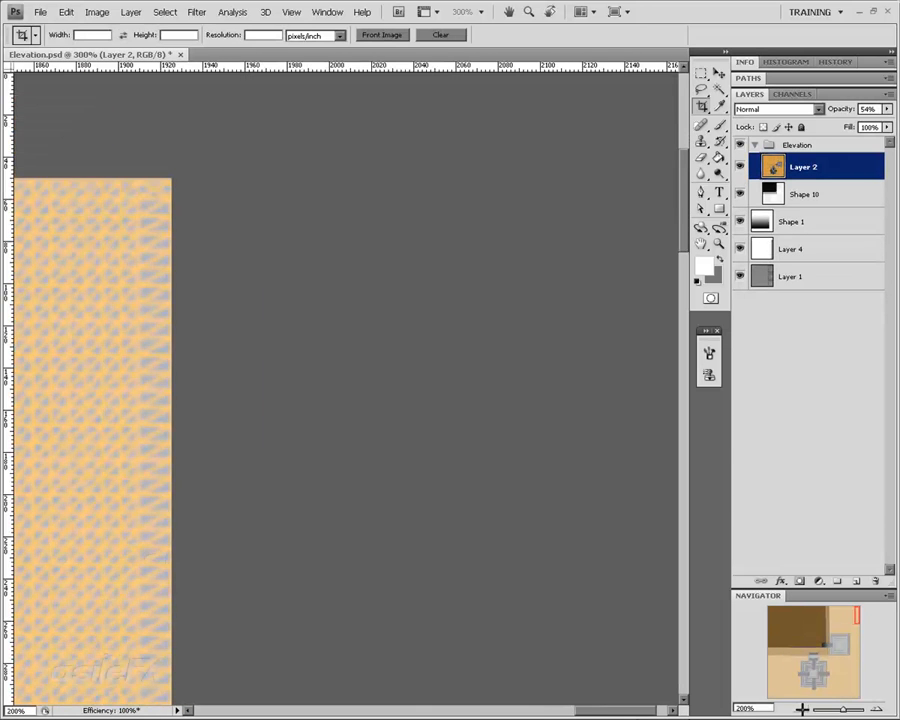
key(ctrl+minus)
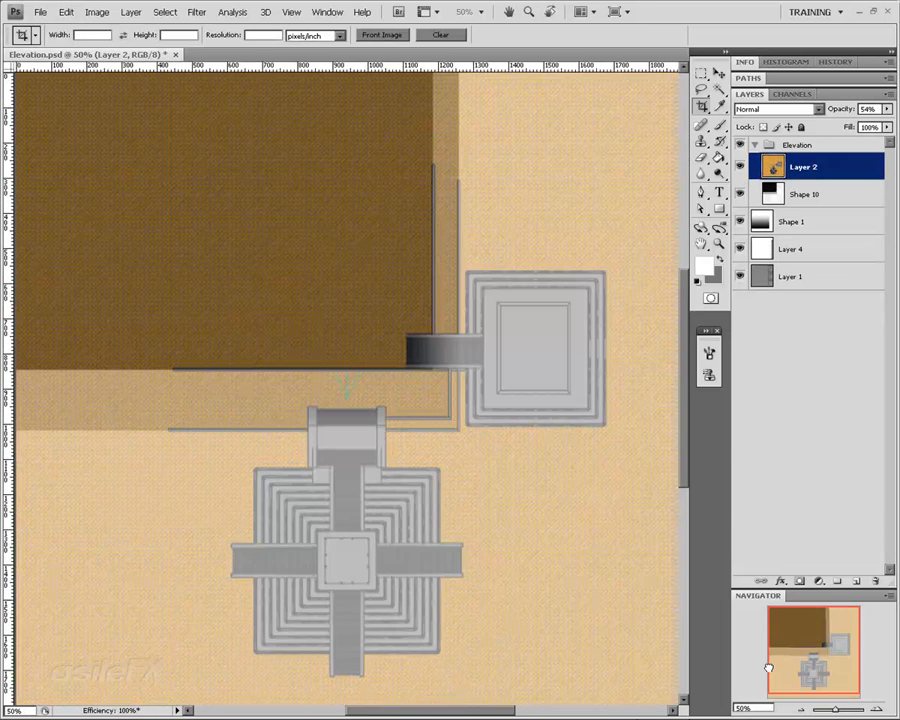
click(740, 166)
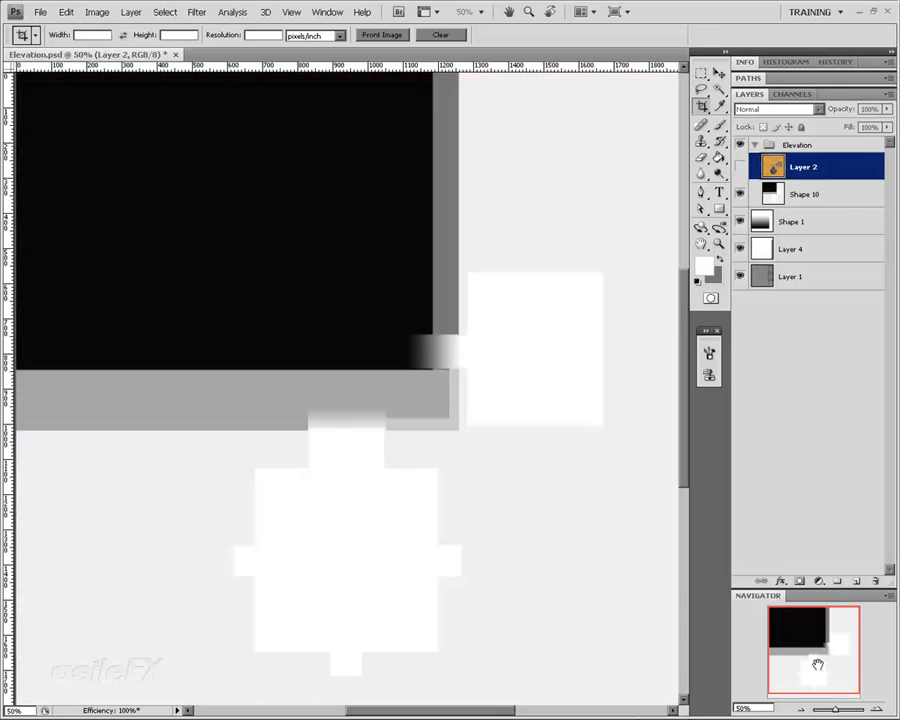
key(ctrl+minus)
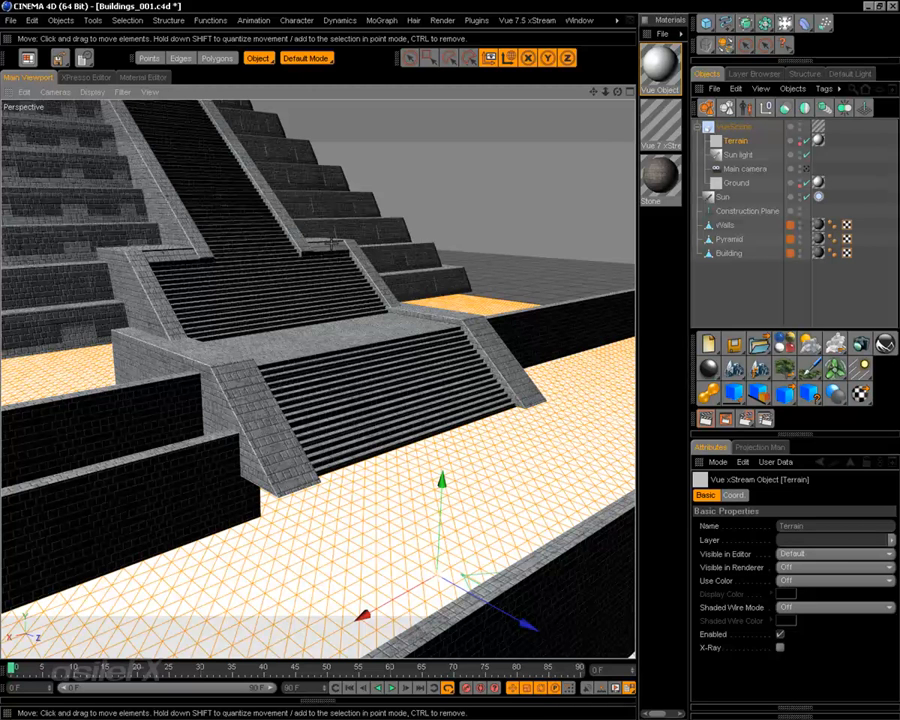
In Cinema 4D, open the Vue Terrain object for editing and double its resolution up to 2048x2048
right_click(418, 272)
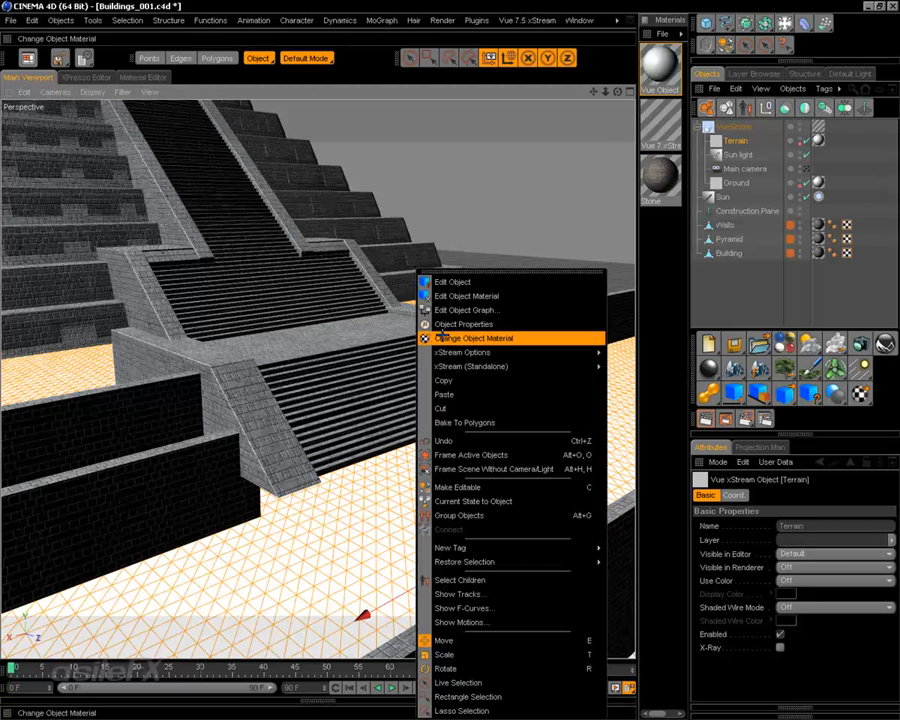
click(458, 281)
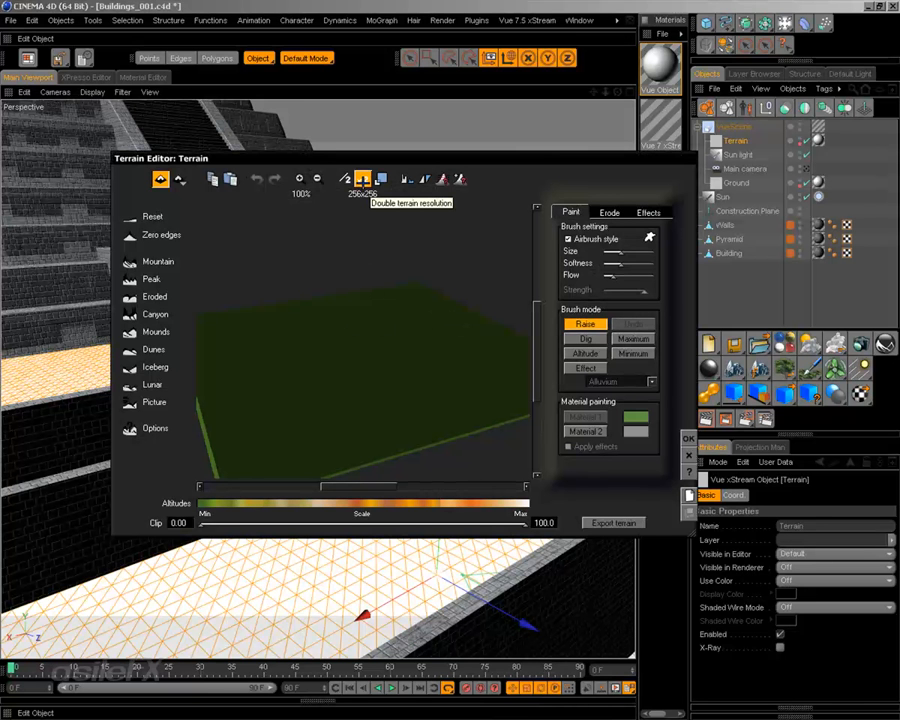
click(362, 180)
click(362, 180)
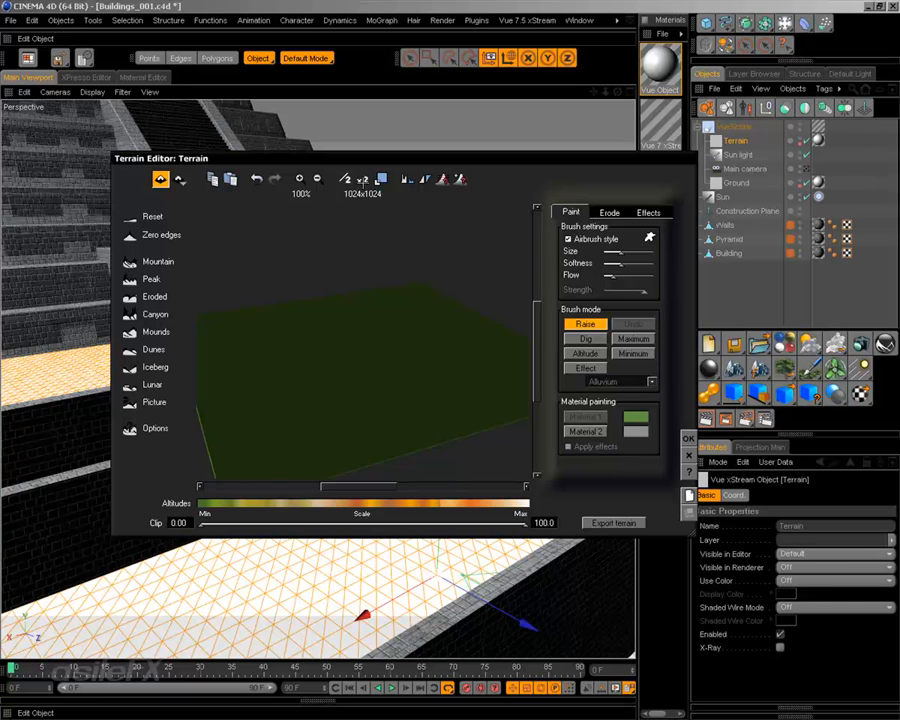
click(362, 180)
Load the grayscale elevation map as the picture for the terrain data import
click(130, 401)
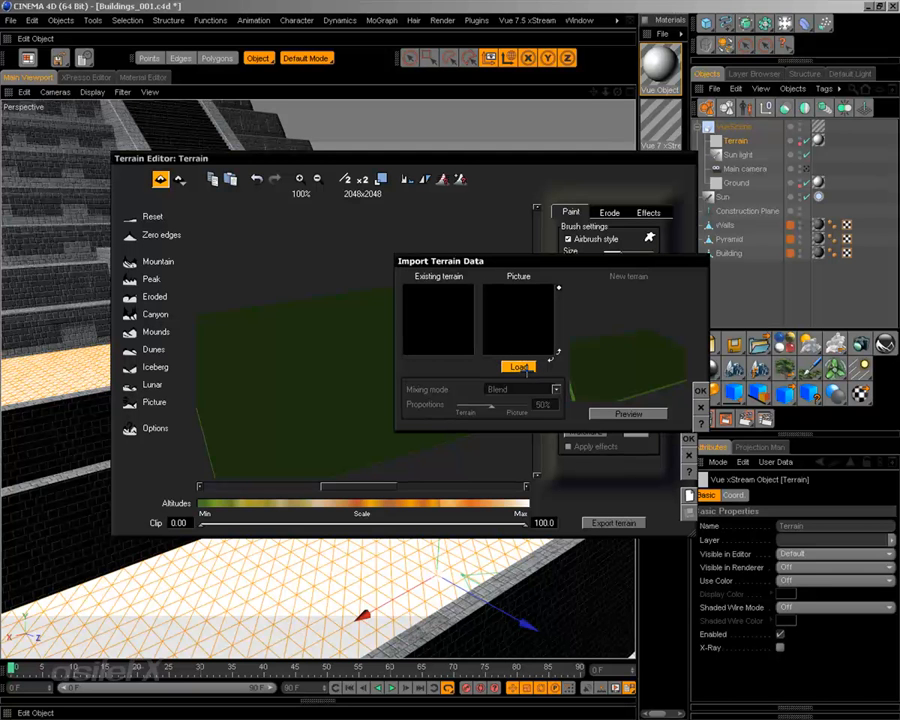
click(524, 369)
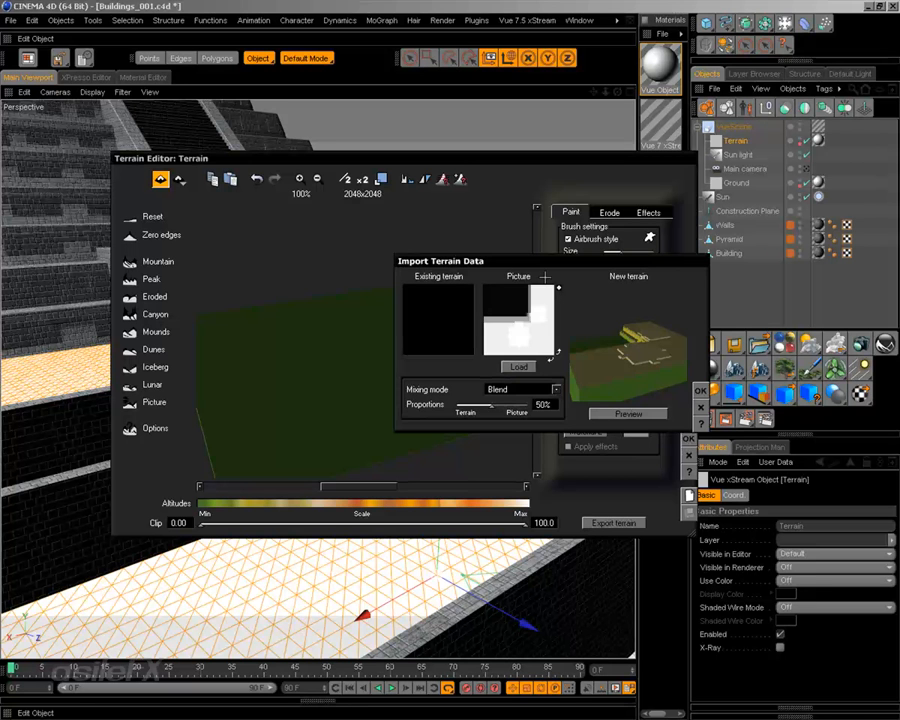
mouse_move(545, 262)
mouse_down()
mouse_move(490, 394)
mouse_move(463, 401)
mouse_up()
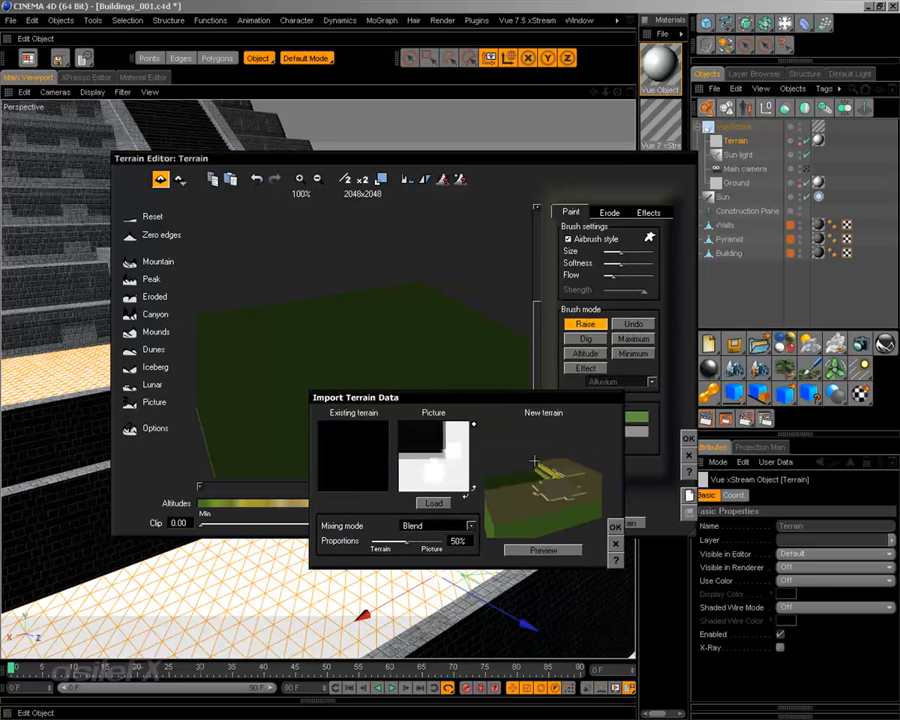
drag(535, 487, 588, 499)
Rotate the imported elevation picture so its black area sits in the lower-left corner, and check the new terrain preview
click(471, 486)
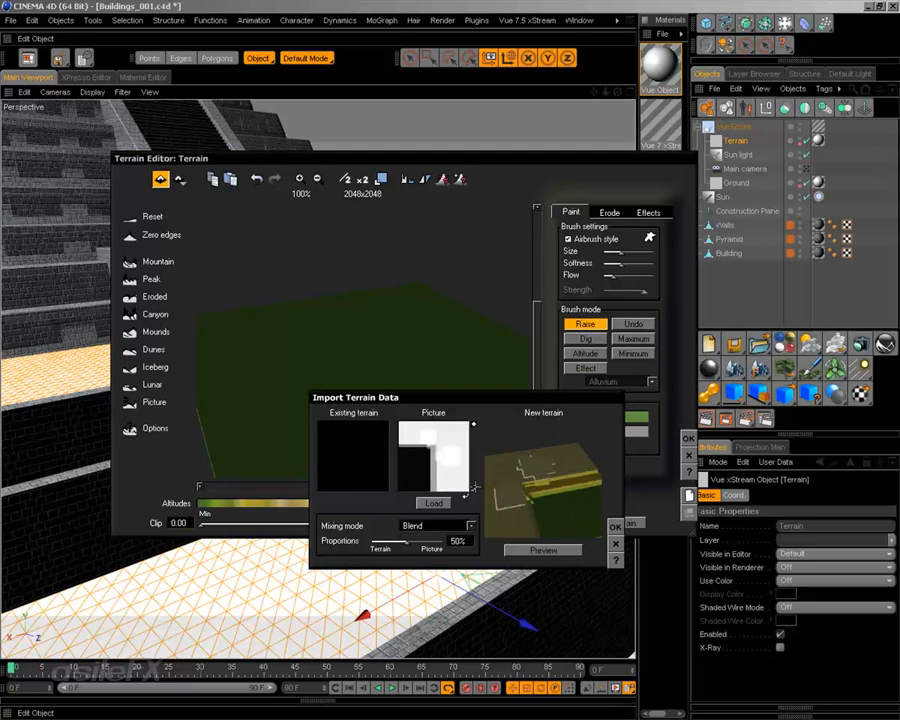
click(471, 486)
click(471, 486)
click(471, 486)
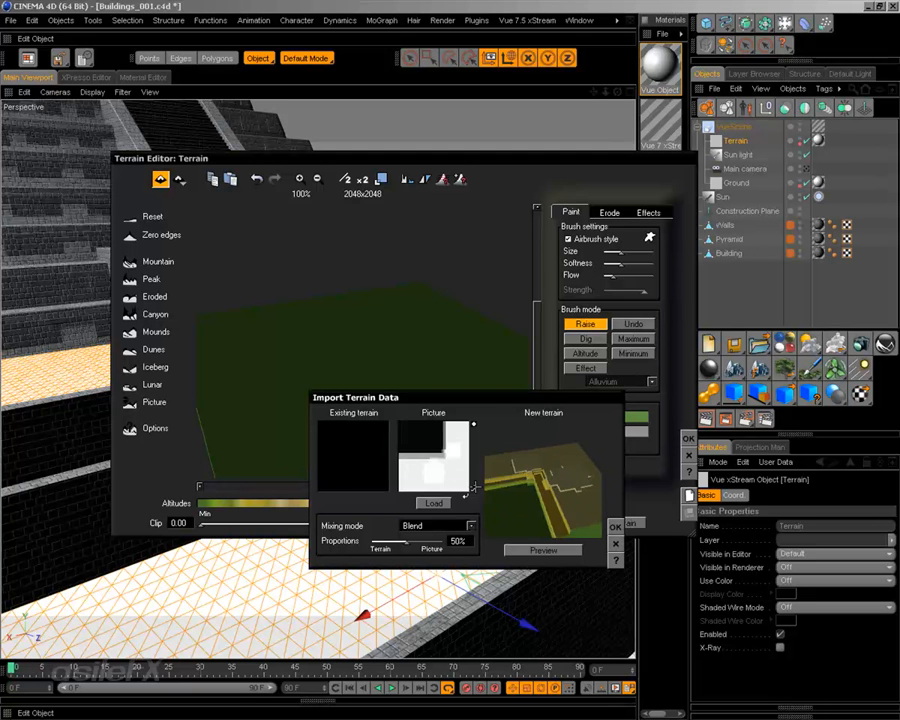
click(471, 486)
drag(537, 489, 512, 480)
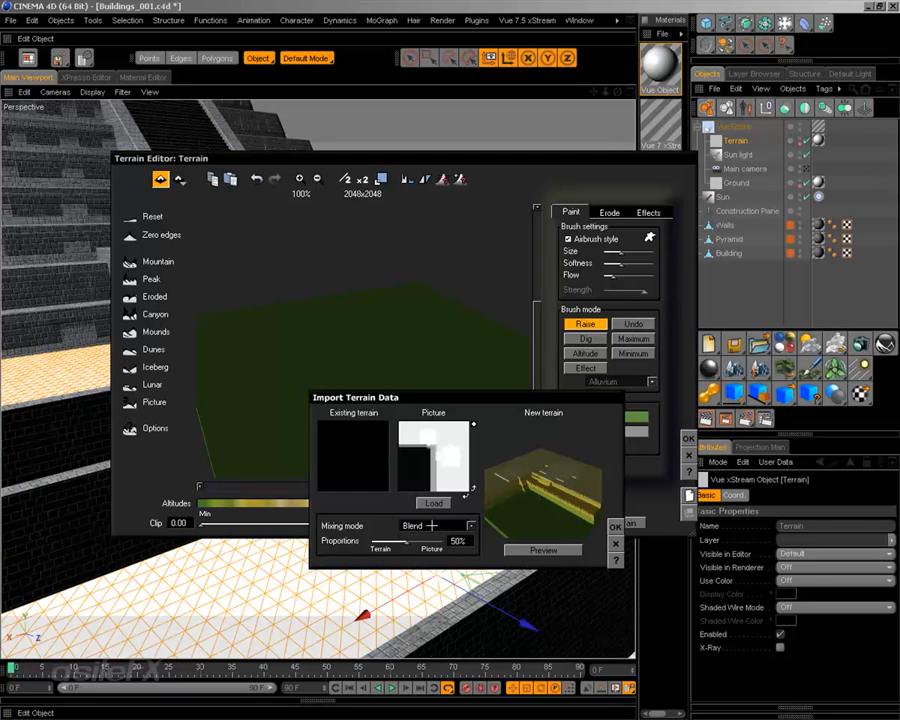
mouse_move(553, 485)
mouse_down()
mouse_move(556, 500)
mouse_move(546, 488)
mouse_move(553, 484)
mouse_up()
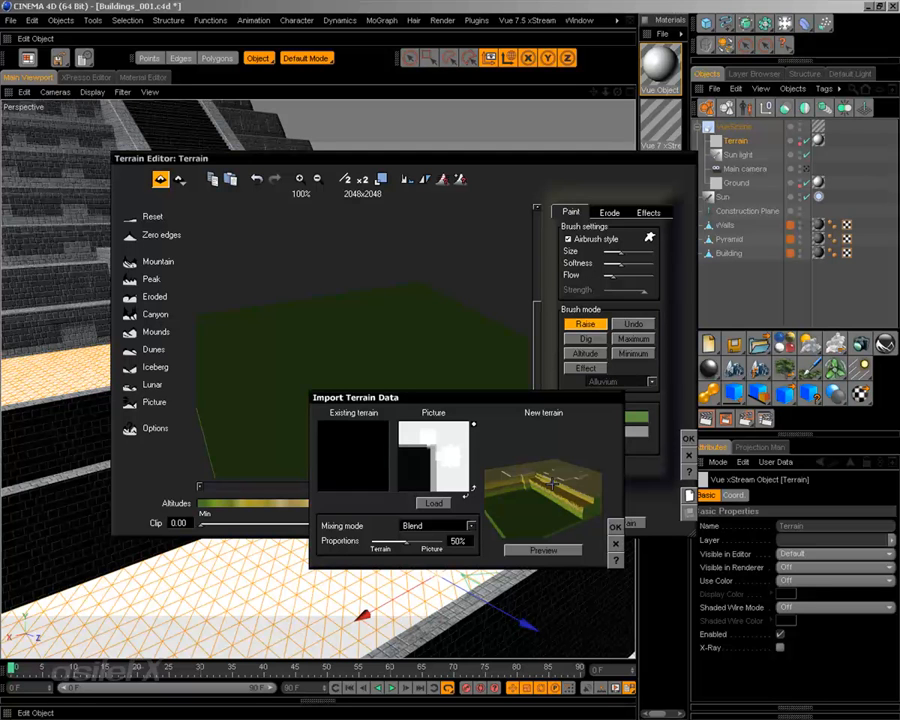
Accept the imported picture as terrain heights and apply the Terrain Editor changes to the scene
click(614, 525)
mouse_move(480, 384)
mouse_down()
mouse_move(382, 374)
mouse_move(428, 378)
mouse_move(430, 404)
mouse_up()
right_drag(420, 363, 408, 386)
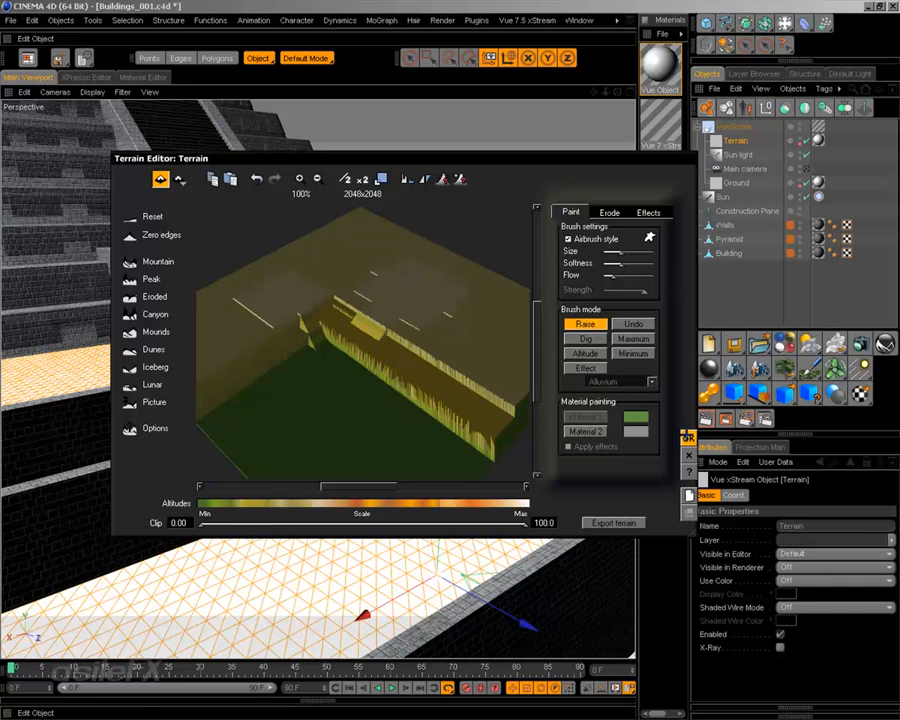
click(688, 438)
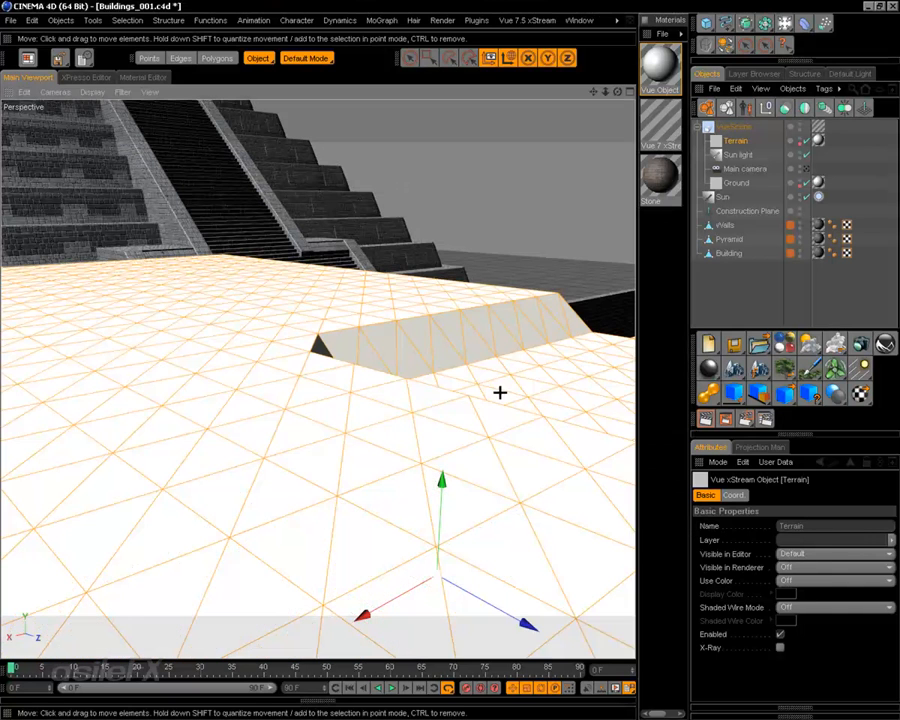
Rotate the terrain -90° about its vertical axis so its sunken area lines up with the temple walls
scroll(512, 440, down, 10)
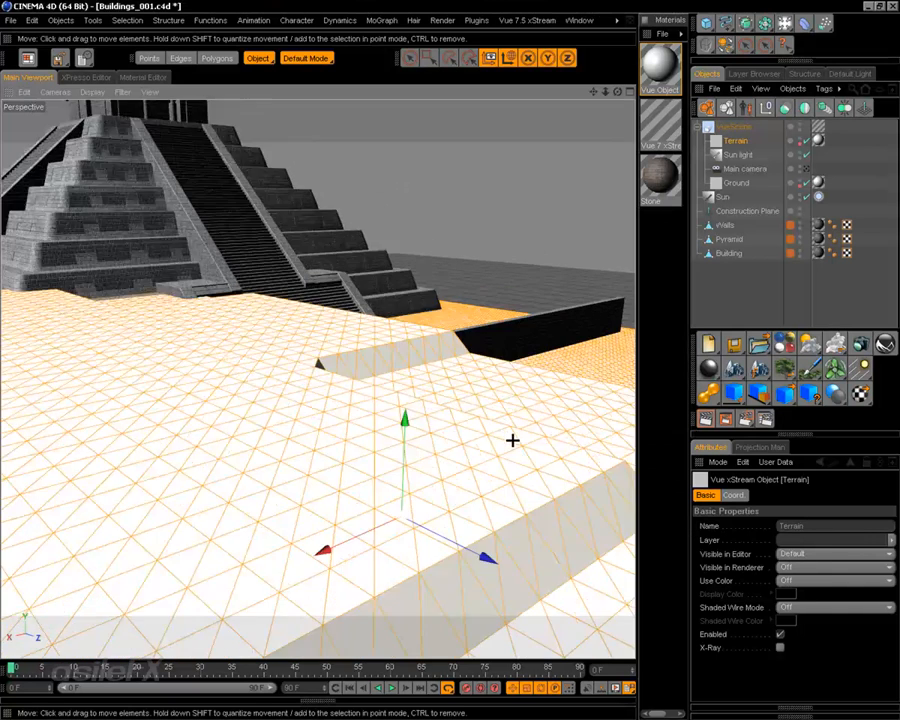
scroll(512, 440, up, 1)
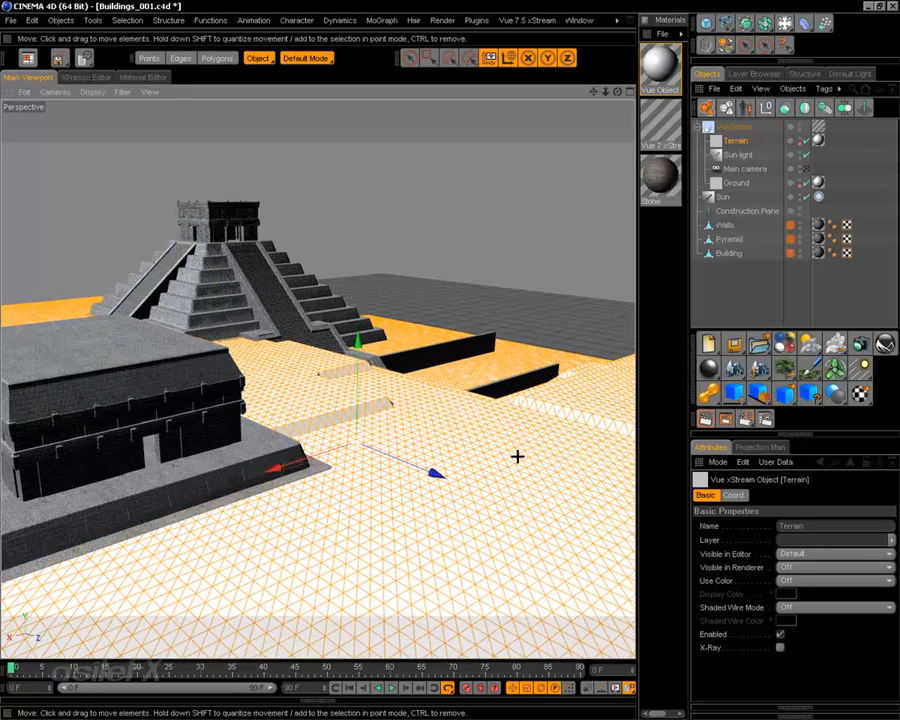
mouse_move(516, 456)
alt+mouse_down()
mouse_move(310, 500)
mouse_move(280, 545)
mouse_move(287, 532)
mouse_move(500, 540)
mouse_move(355, 515)
mouse_move(510, 454)
alt+mouse_up()
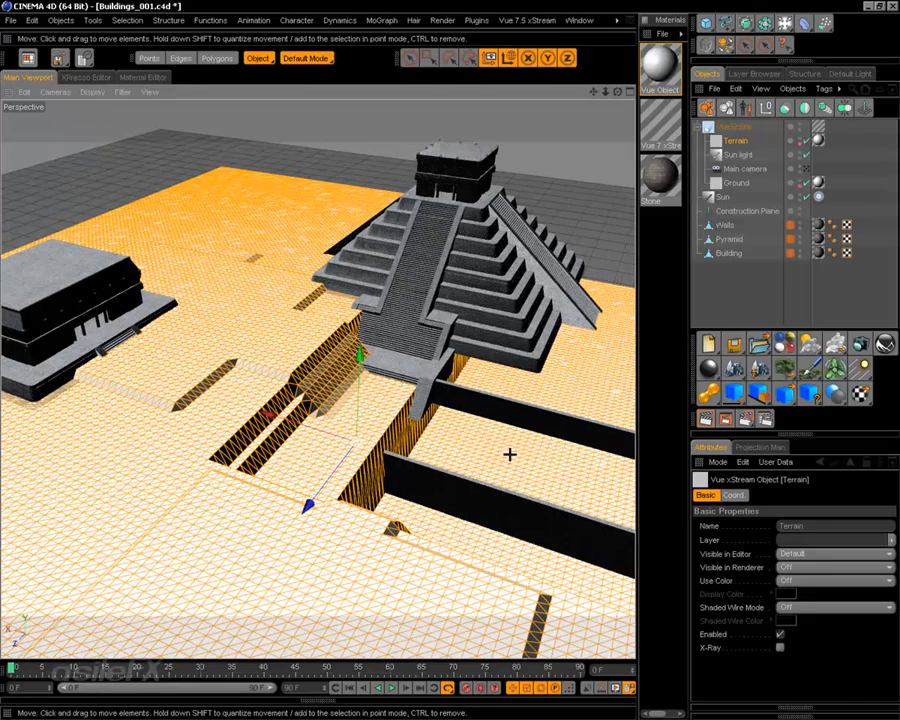
key(t)
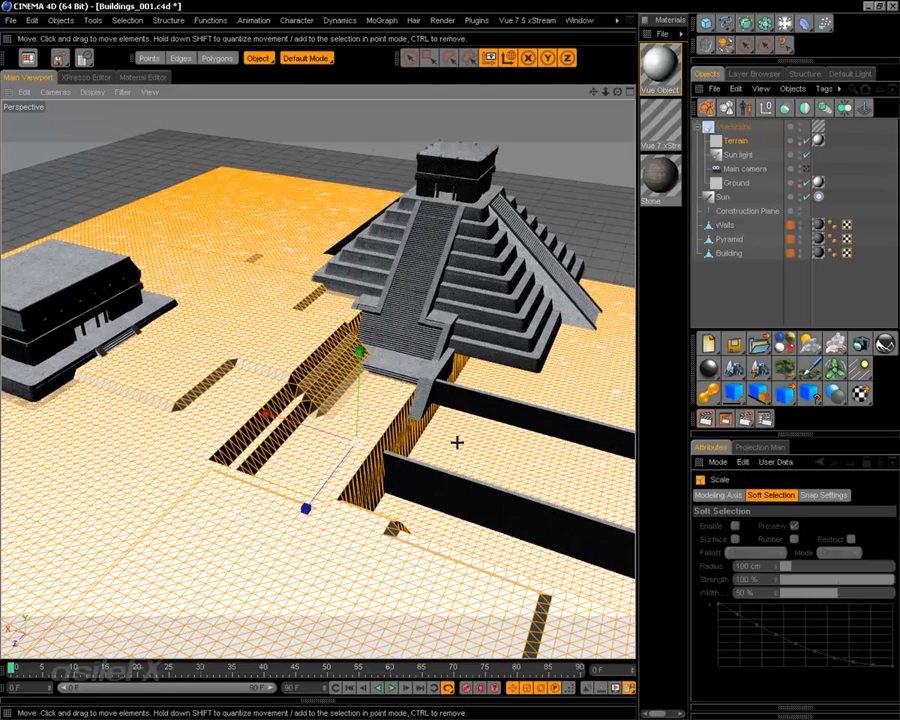
key(r)
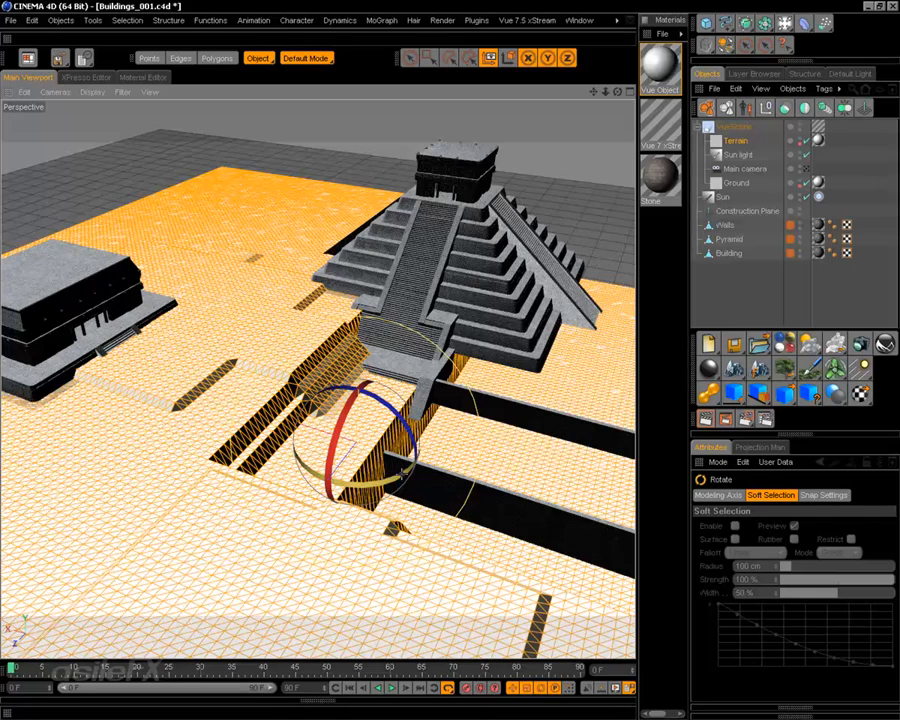
drag(340, 460, 313, 464)
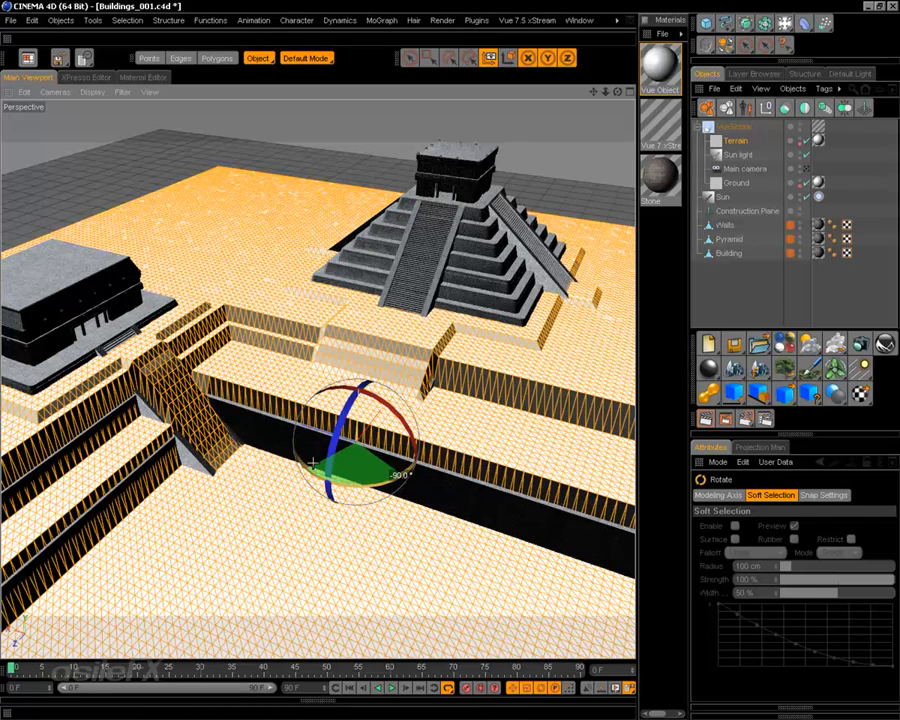
drag(313, 464, 313, 464)
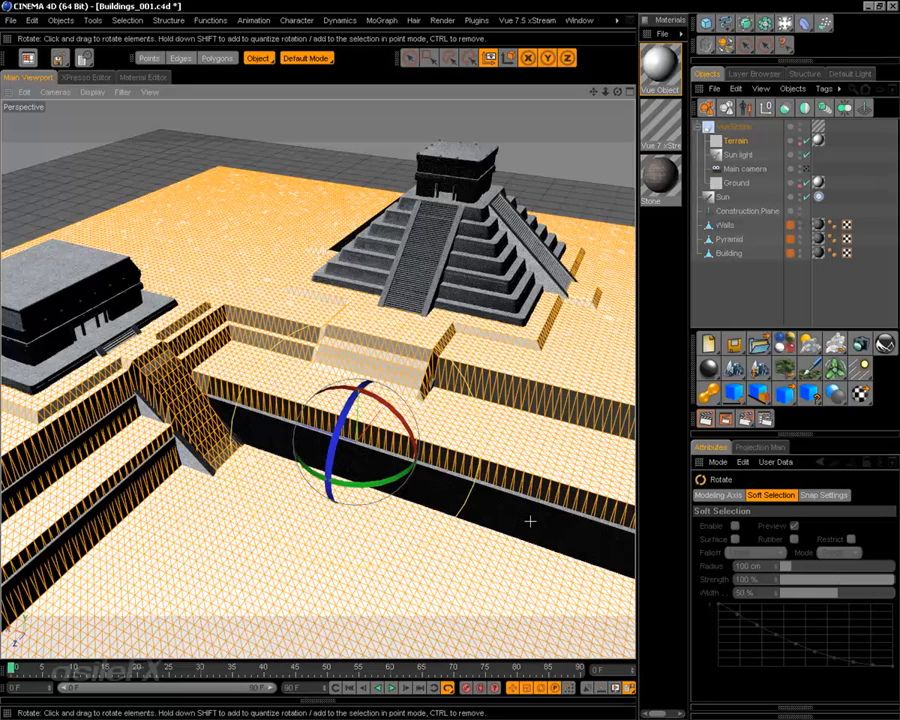
Scale the terrain down along its vertical axis until its raised levels sit at the walls and stair landings
mouse_move(527, 521)
alt+mouse_down()
mouse_move(445, 462)
mouse_move(527, 462)
mouse_move(522, 519)
alt+mouse_up()
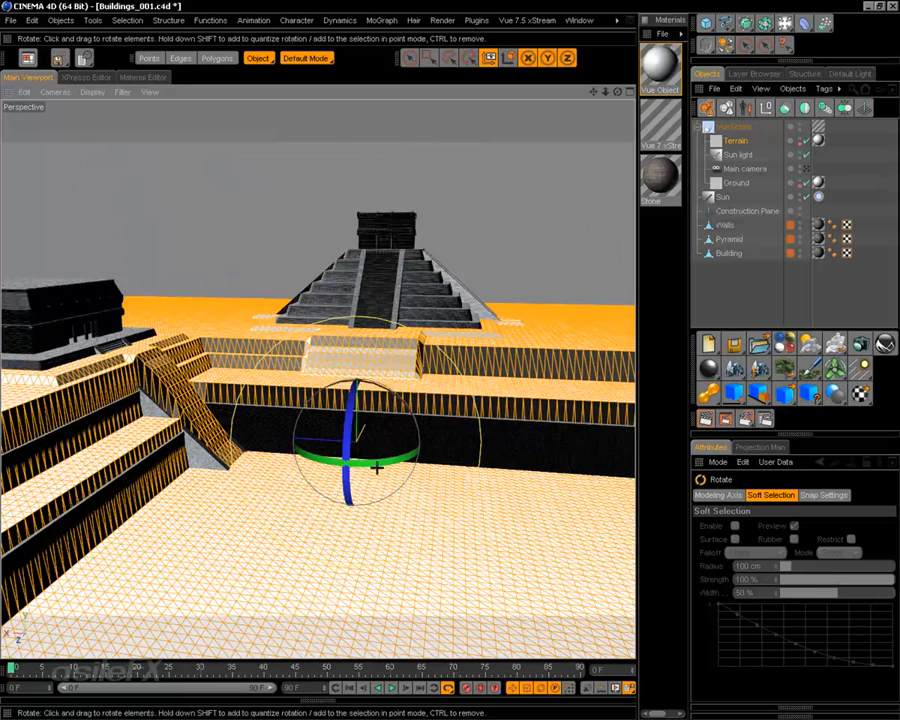
key(t)
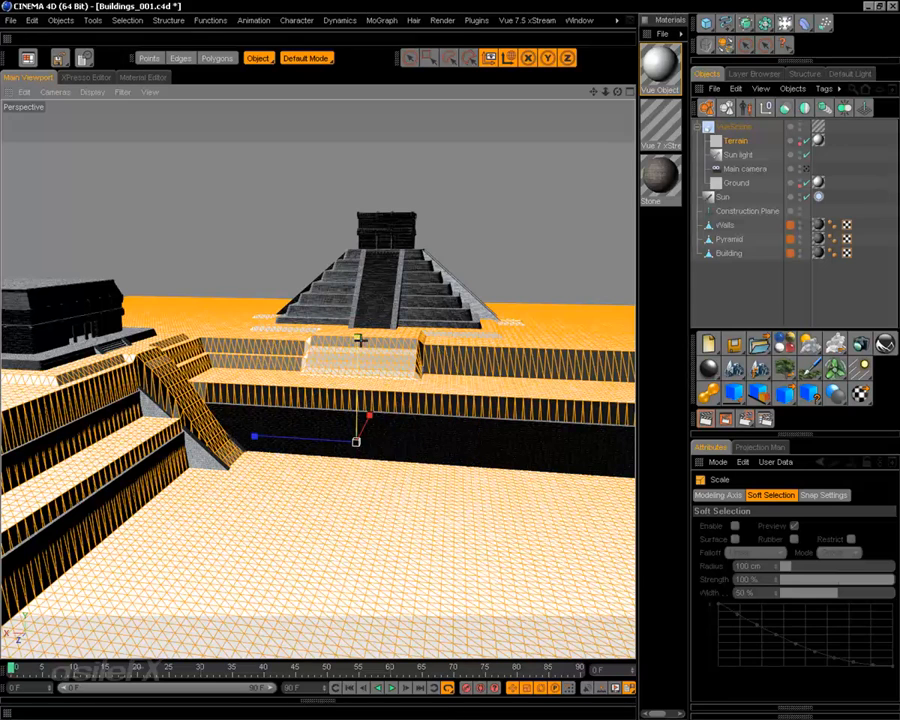
drag(358, 339, 358, 367)
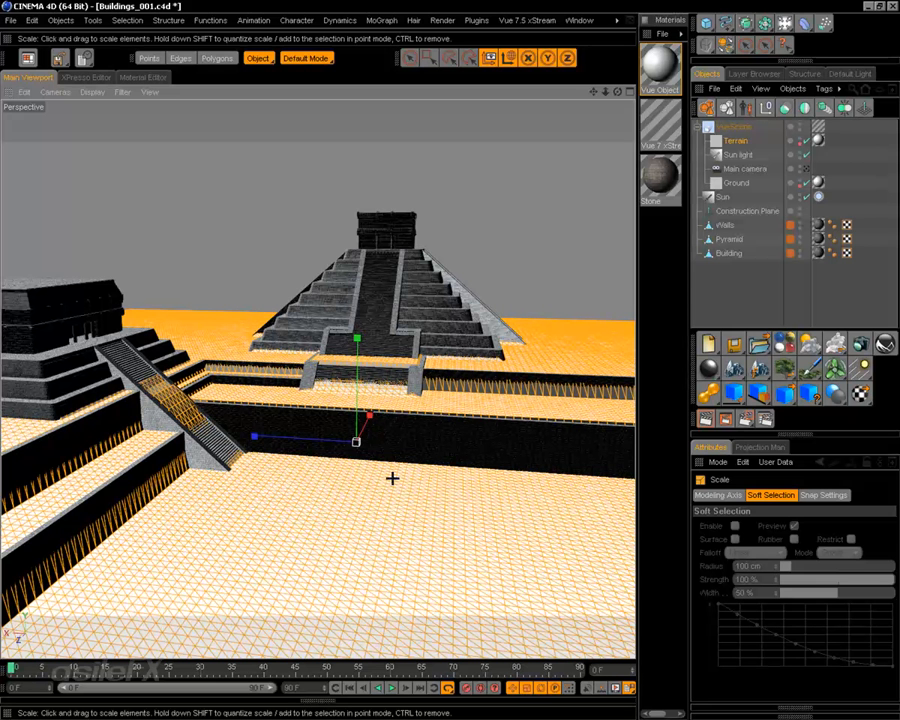
Move the terrain down along its vertical axis so its lowest level sinks beneath the ground plane at the stair base
scroll(386, 472, up, 3)
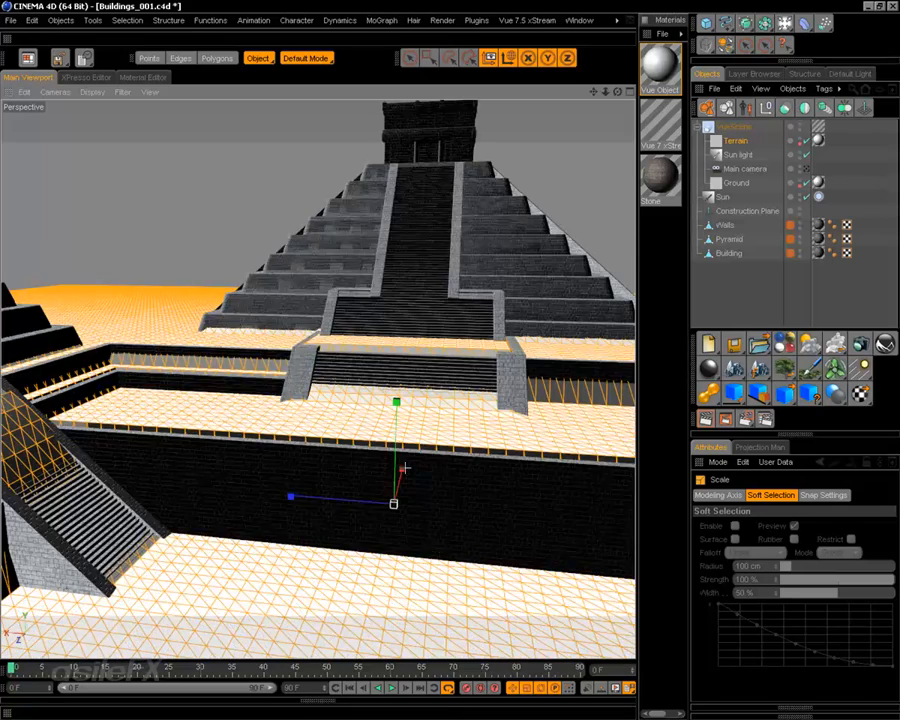
alt+drag(410, 466, 262, 530)
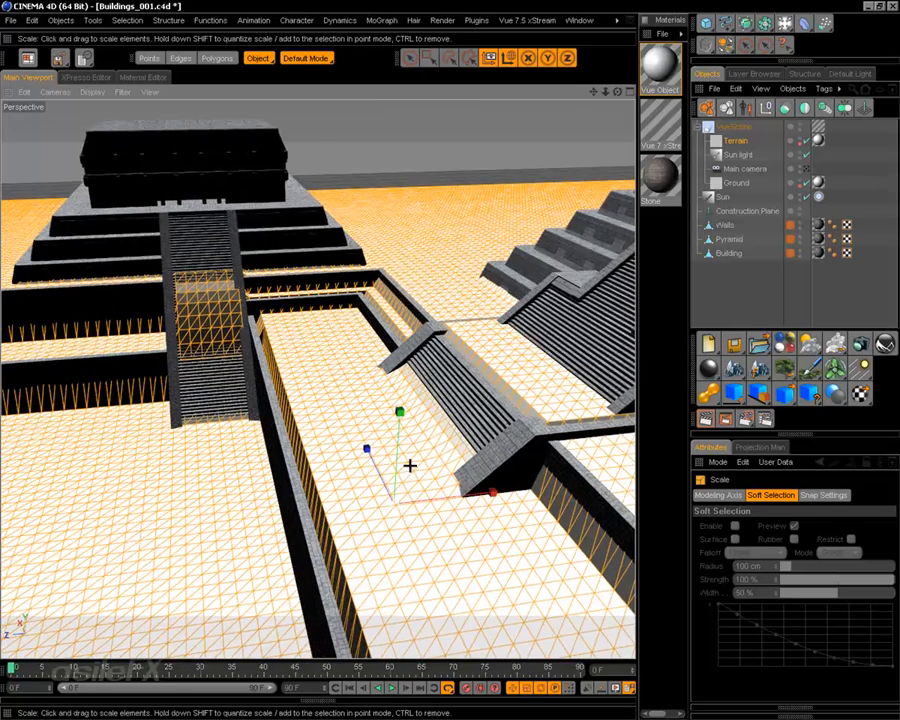
middle_click(399, 327)
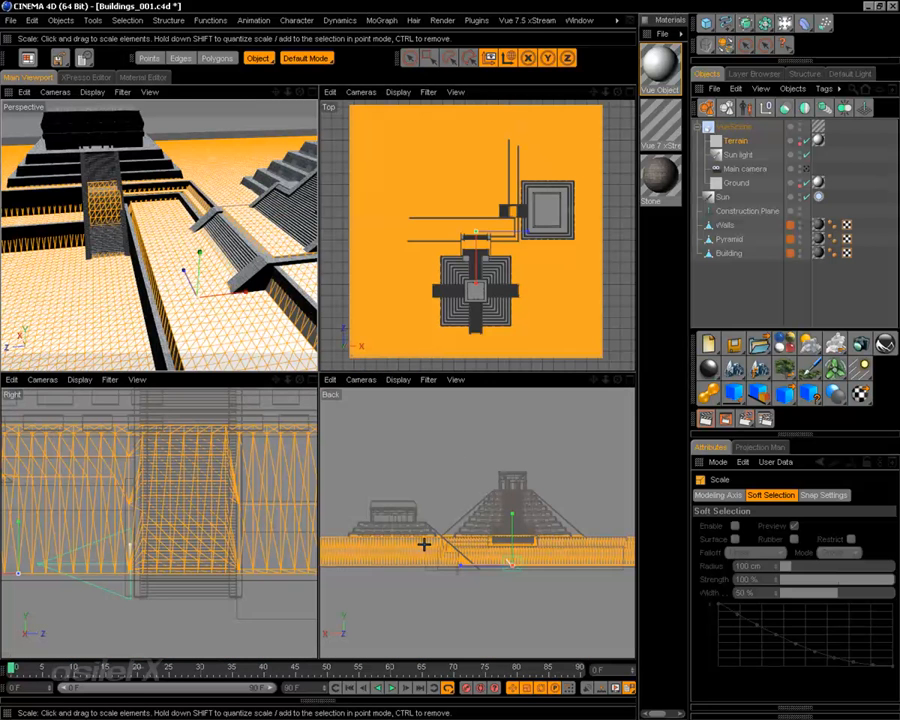
scroll(486, 552, up, 10)
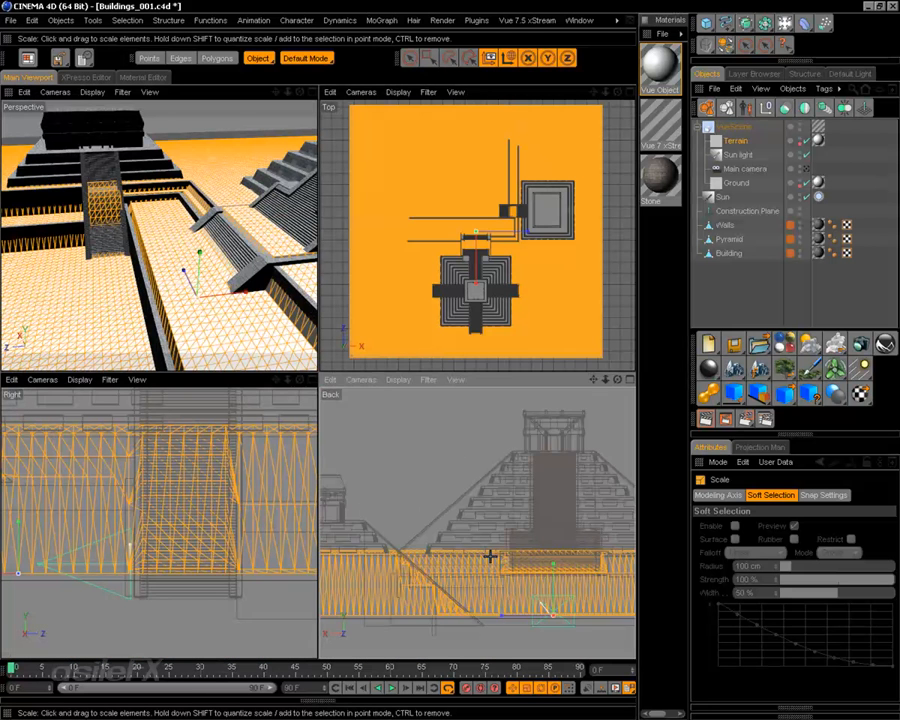
alt+middle_drag(464, 582, 416, 456)
scroll(458, 577, down, 3)
key(e)
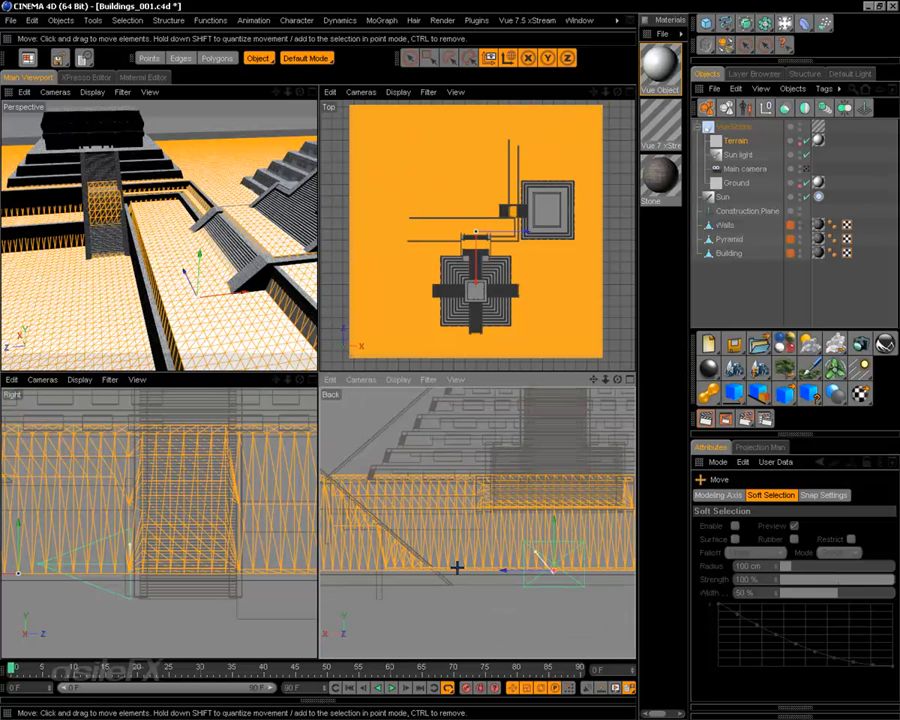
drag(555, 521, 536, 551)
middle_click(160, 191)
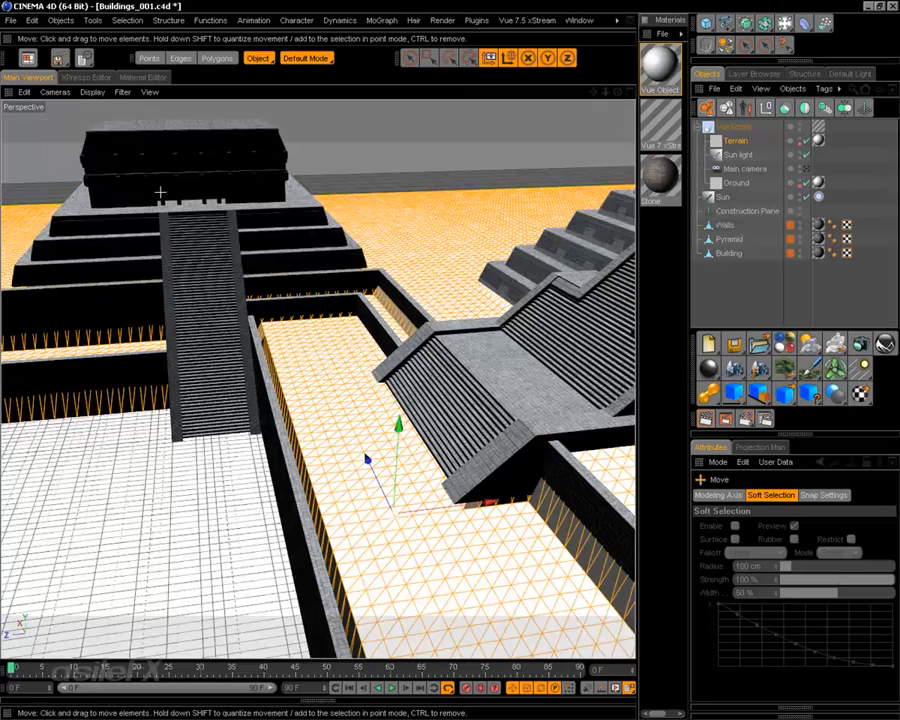
alt+drag(302, 404, 170, 400)
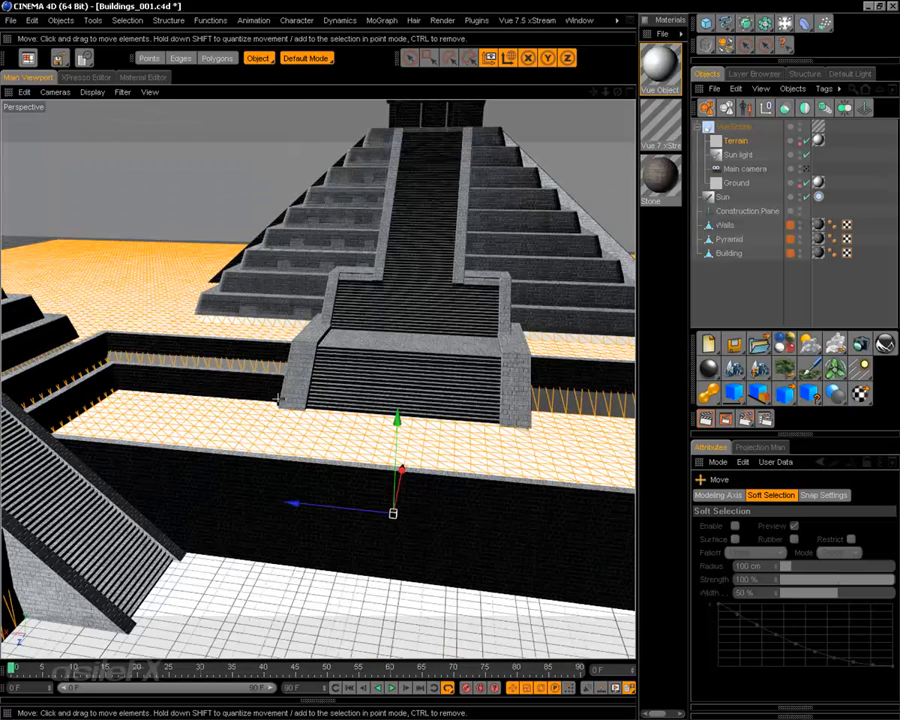
Scale the terrain up along its vertical axis until its raised levels meet the wall tops and pyramid stair landing
key(t)
drag(397, 415, 409, 450)
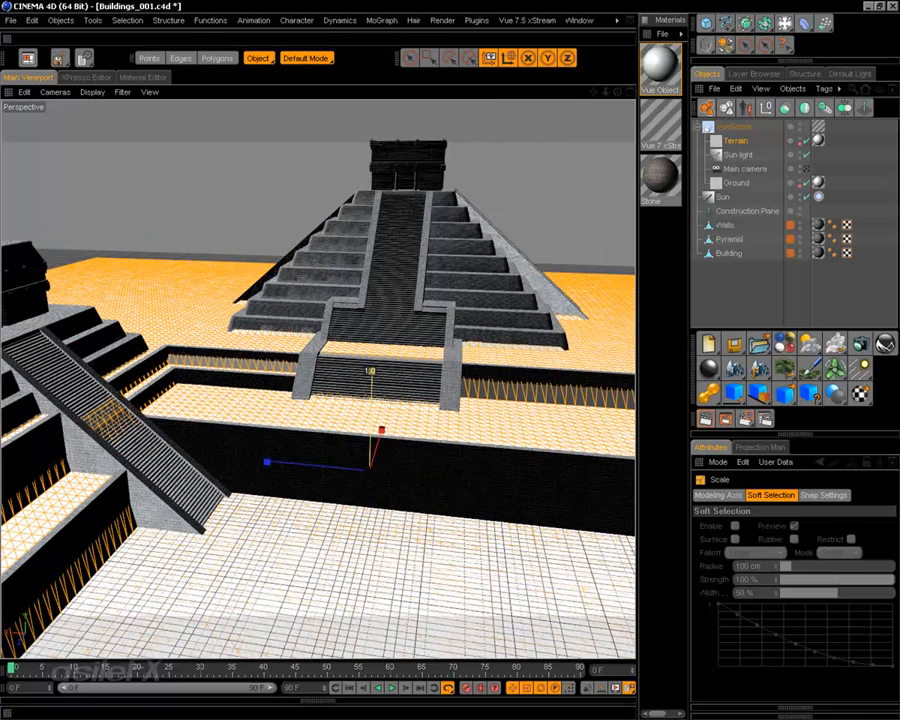
drag(371, 372, 370, 372)
alt+drag(346, 412, 371, 476)
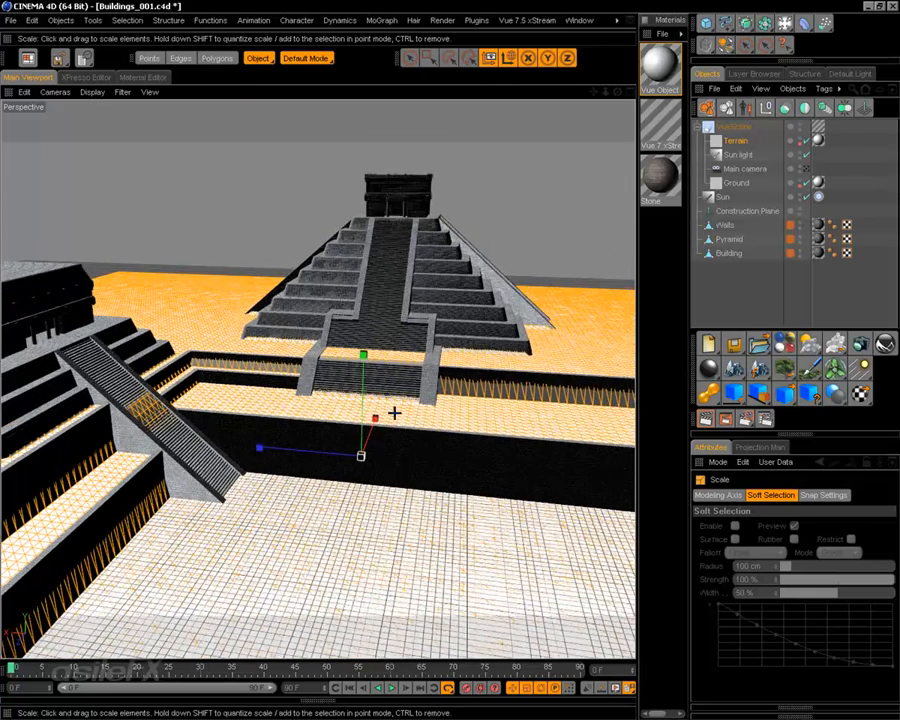
mouse_move(394, 412)
alt+mouse_down()
mouse_move(370, 412)
mouse_move(391, 412)
alt+mouse_up()
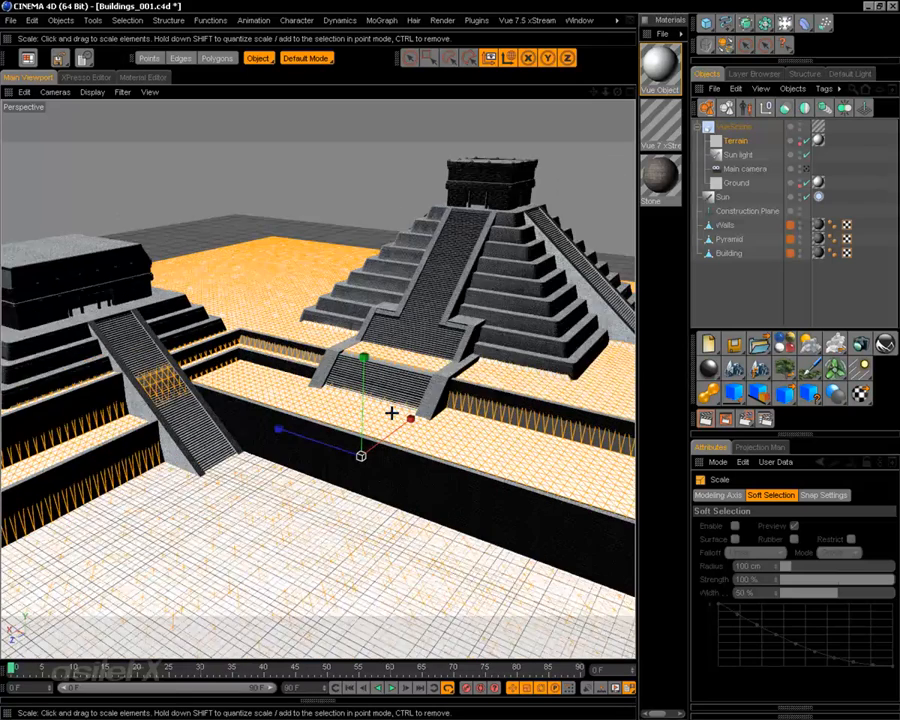
scroll(391, 412, up, 5)
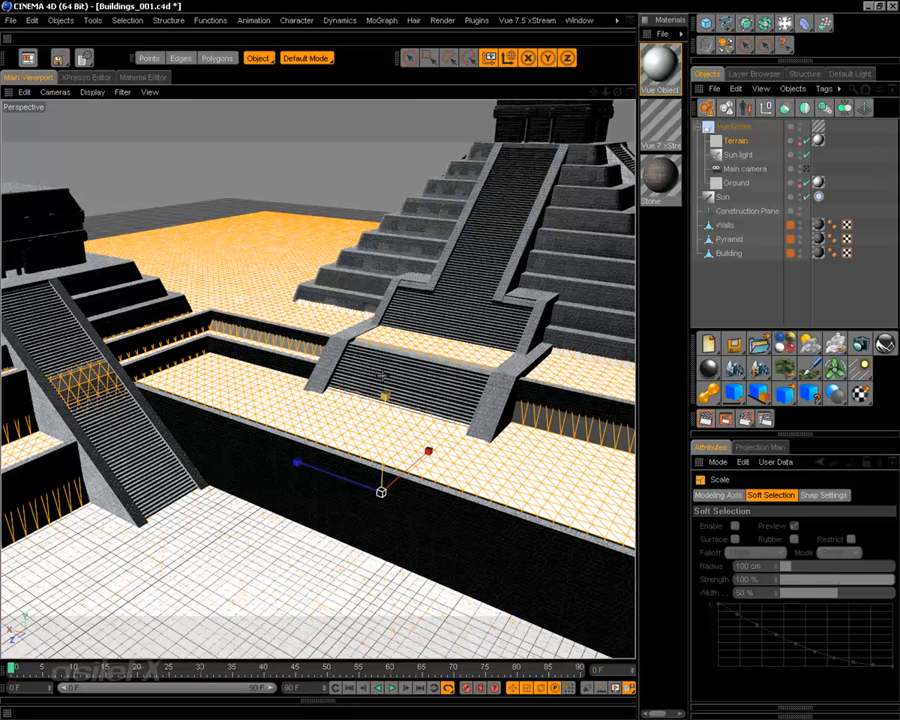
Open the terrain in the Terrain Editor and examine the spiky step edges at 200% zoom from several angles
right_click(328, 272)
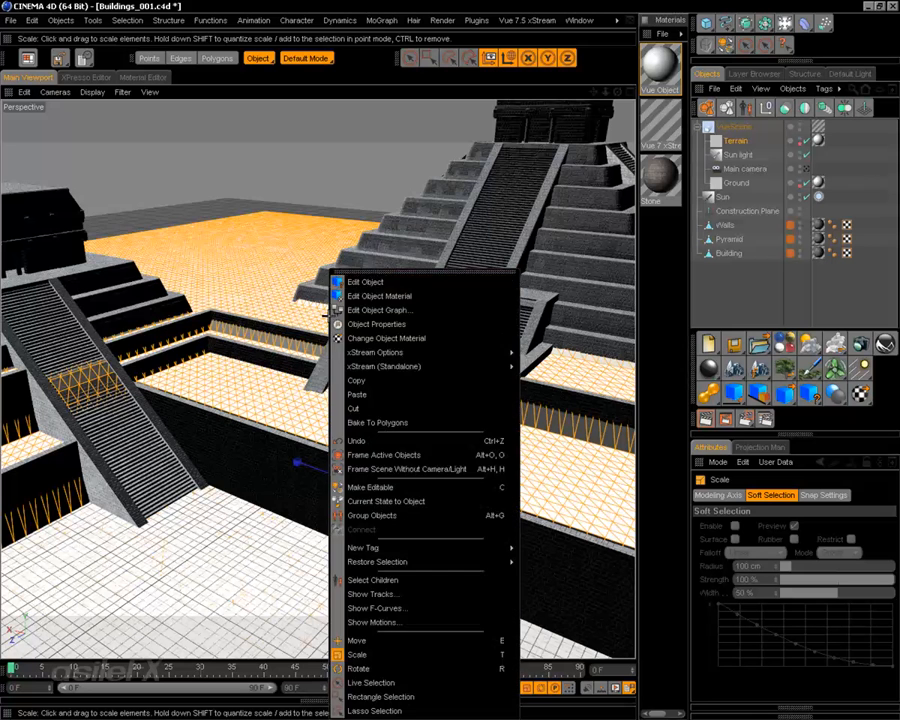
click(380, 280)
right_drag(409, 342, 377, 349)
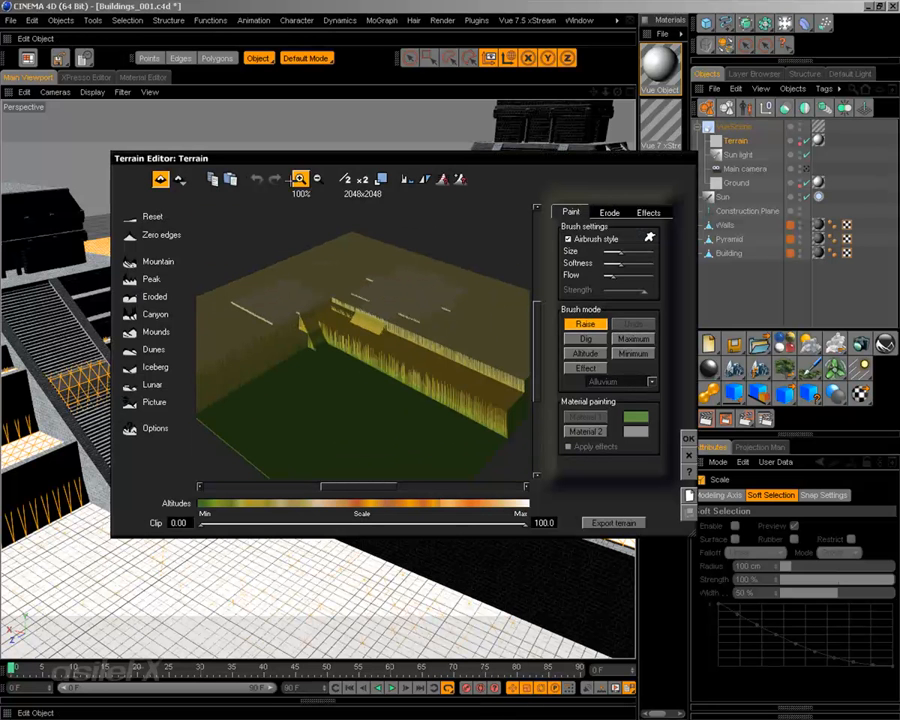
click(299, 178)
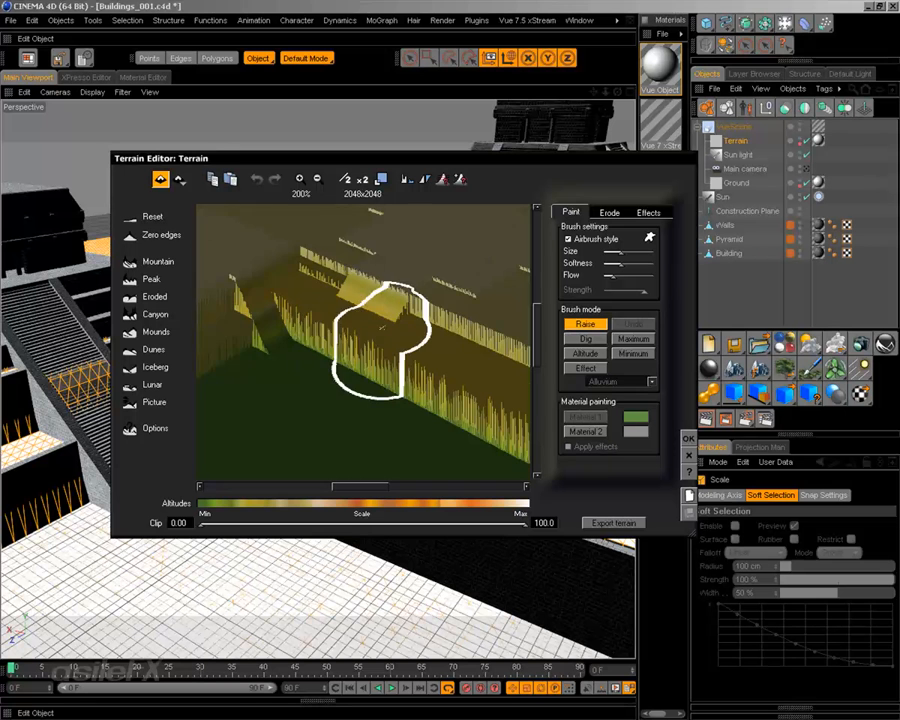
mouse_move(376, 332)
right_down()
mouse_move(422, 317)
mouse_move(393, 305)
mouse_move(378, 311)
right_up()
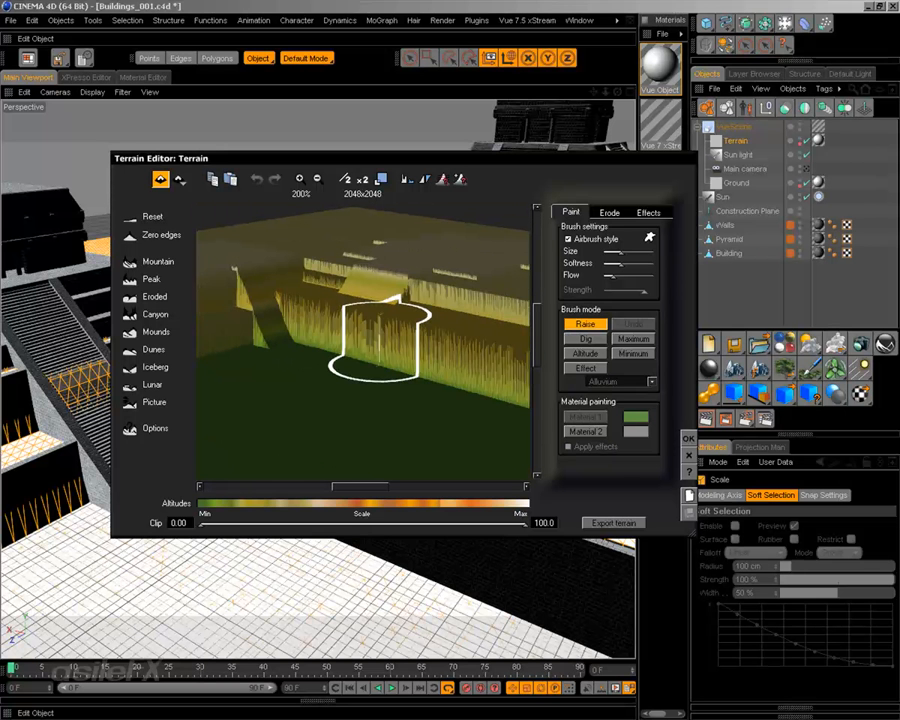
mouse_move(380, 320)
right_down()
mouse_move(361, 313)
mouse_move(407, 302)
mouse_move(356, 293)
mouse_move(358, 355)
mouse_move(396, 315)
mouse_move(442, 320)
mouse_move(390, 301)
mouse_move(396, 297)
mouse_move(418, 350)
right_up()
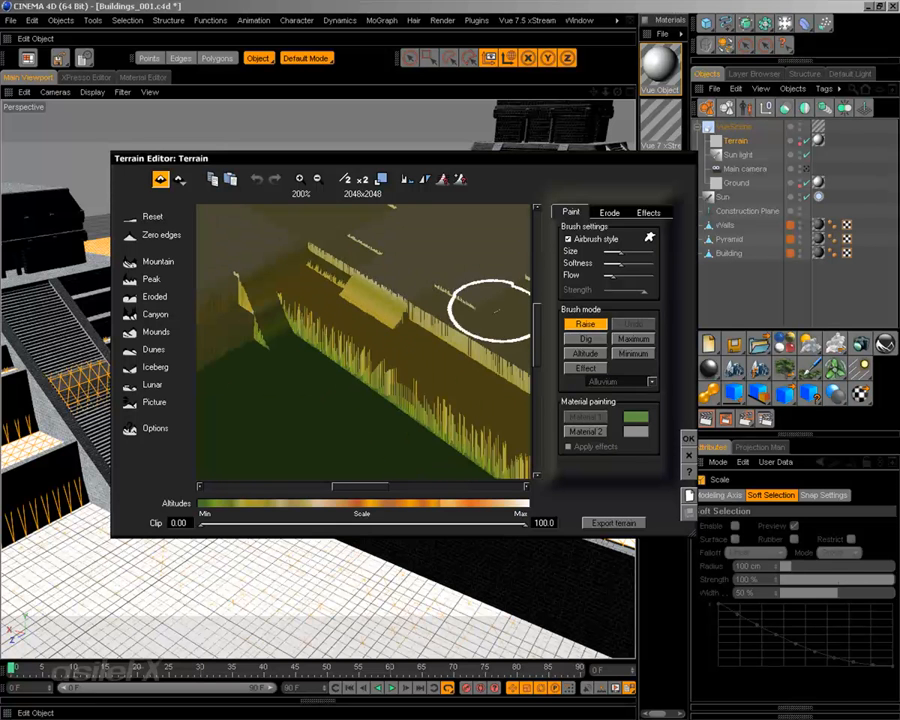
mouse_move(402, 270)
right_down()
mouse_move(430, 293)
mouse_move(422, 346)
mouse_move(420, 320)
mouse_move(482, 325)
mouse_move(476, 331)
mouse_move(636, 234)
right_up()
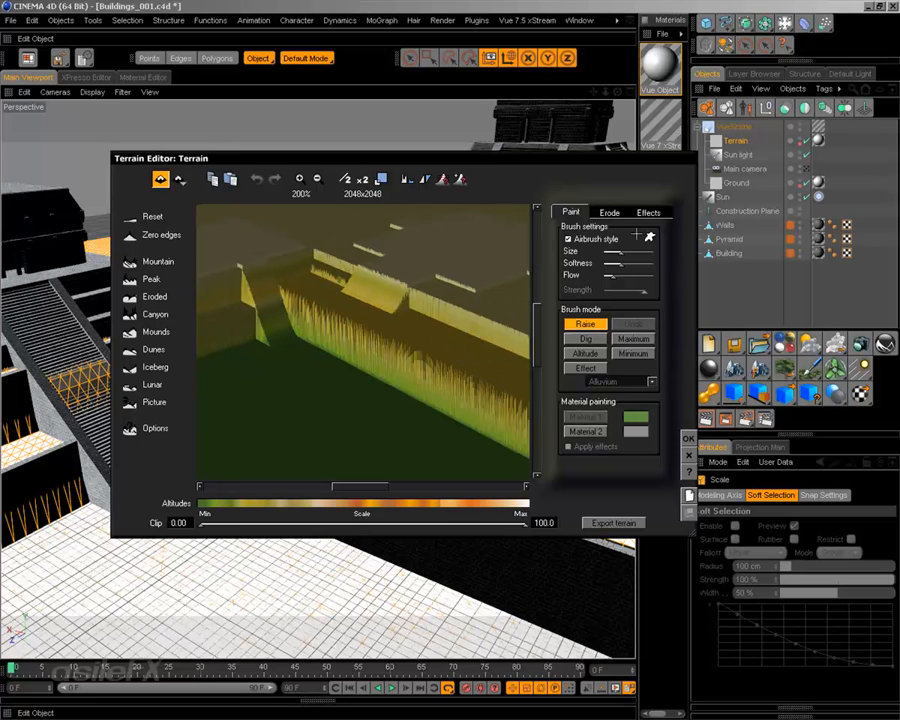
Smooth the spiky terrain steps with Diffusive erosion and apply the changes to the scene
click(609, 212)
click(596, 281)
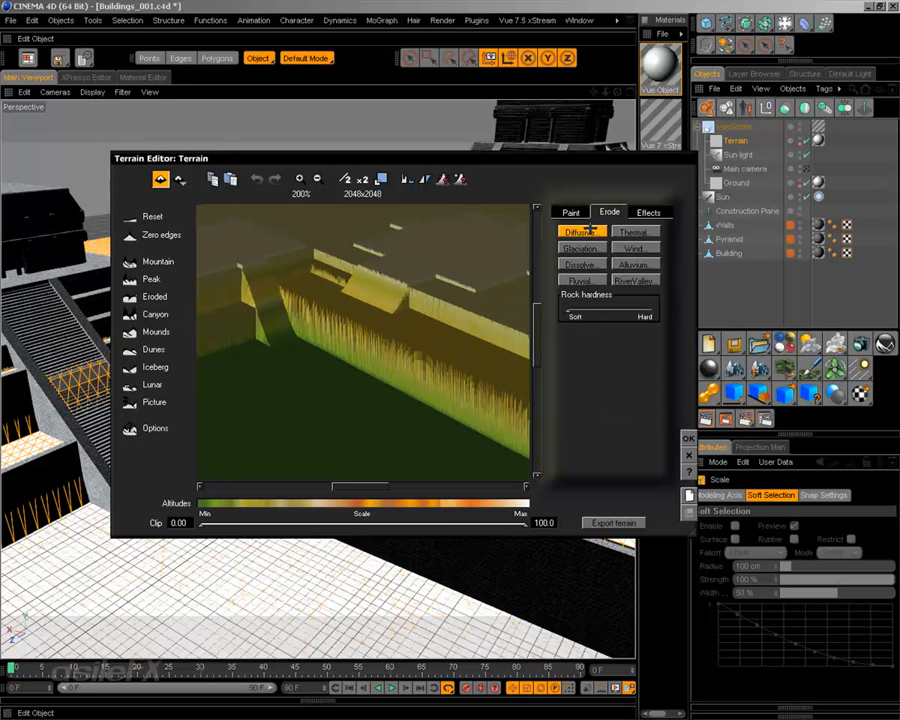
click(593, 230)
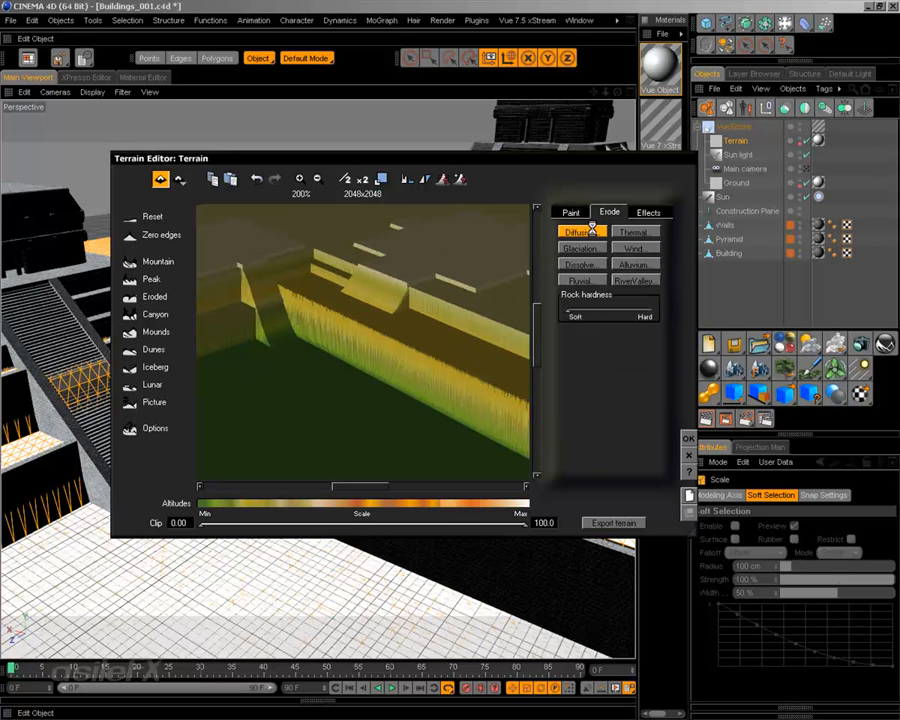
click(592, 230)
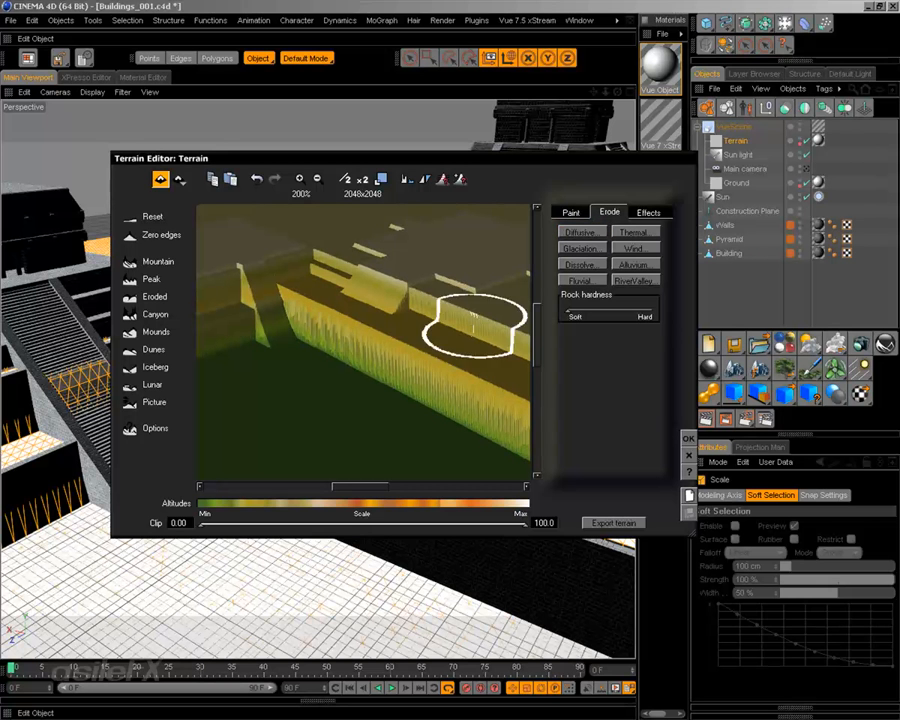
mouse_move(419, 366)
right_down()
mouse_move(396, 352)
mouse_move(441, 349)
mouse_move(412, 352)
right_up()
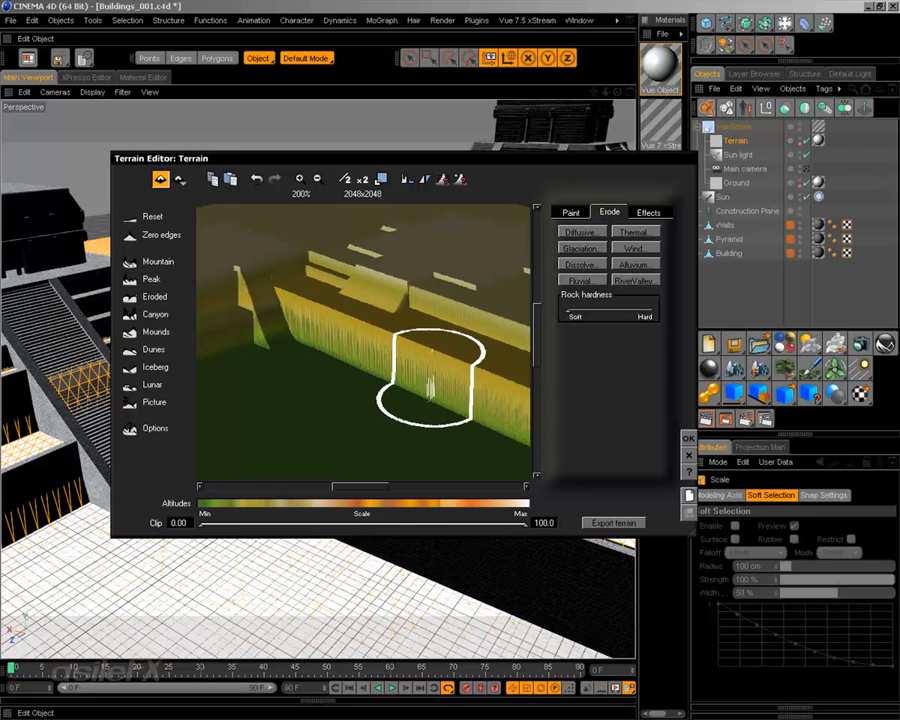
click(686, 435)
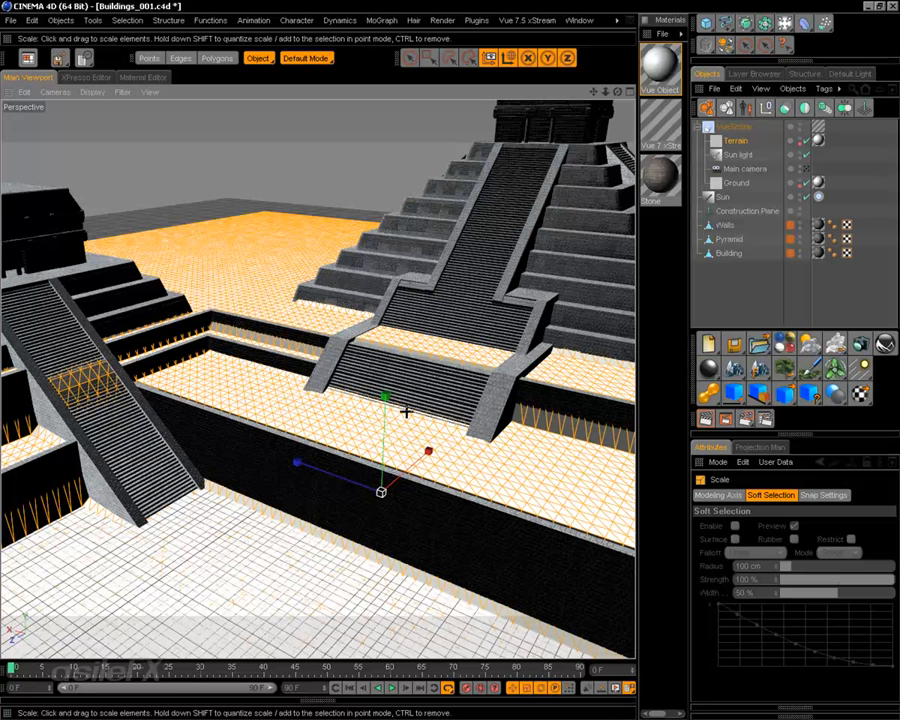
Reopen the terrain for editing and apply Alluvium erosion to soften the slopes along its steps
alt+drag(424, 400, 357, 411)
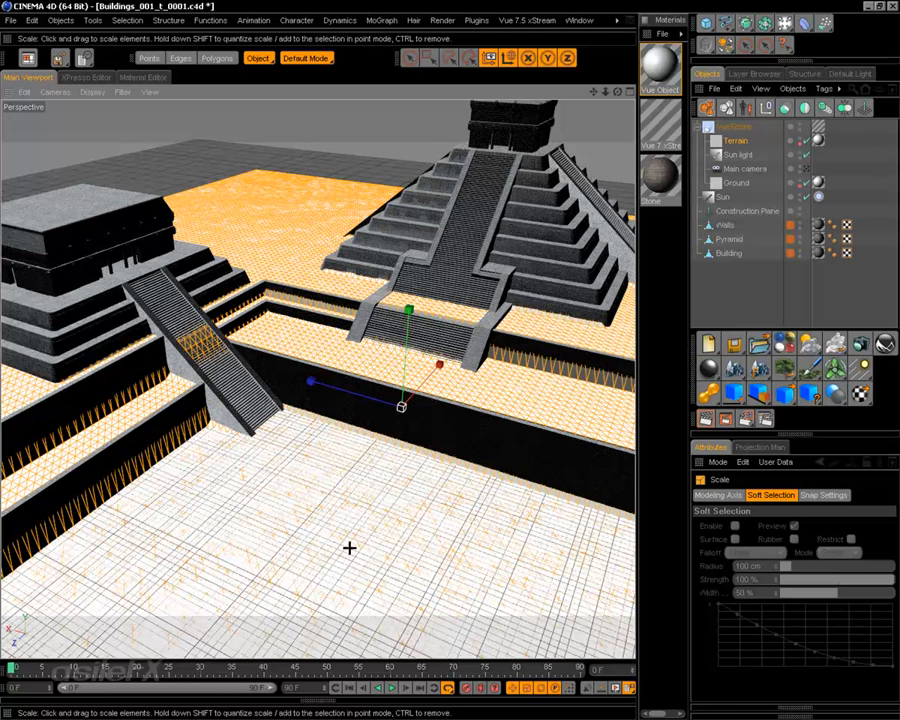
right_click(349, 548)
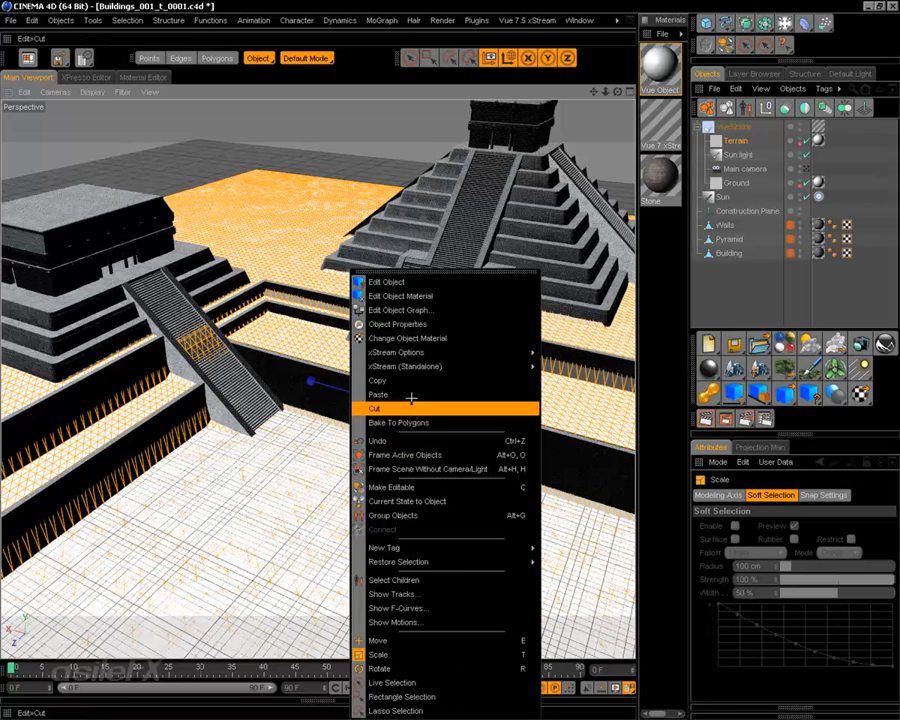
click(387, 282)
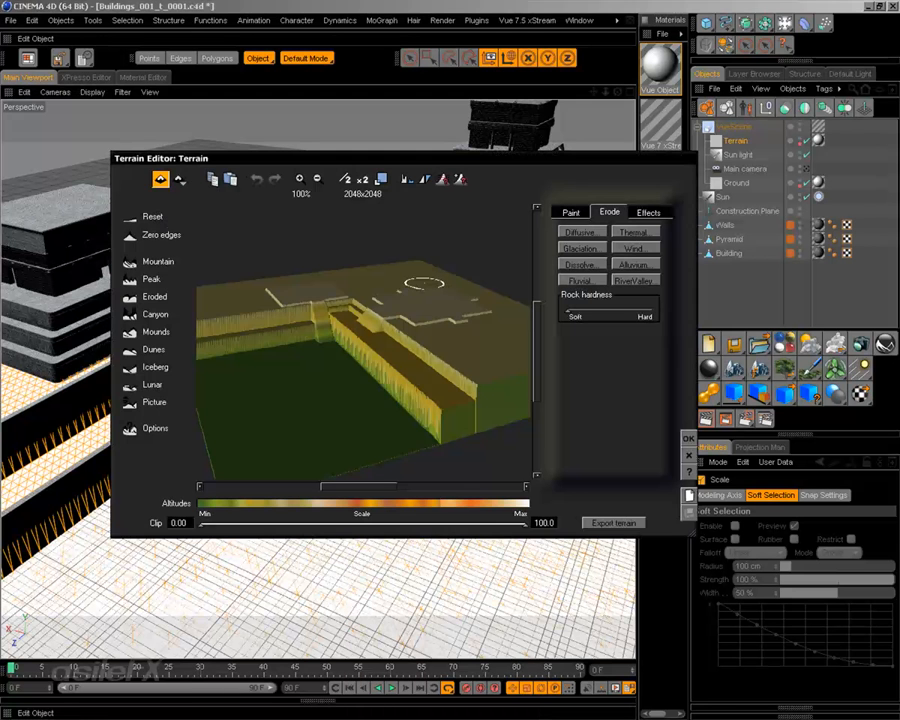
click(656, 211)
drag(461, 286, 459, 309)
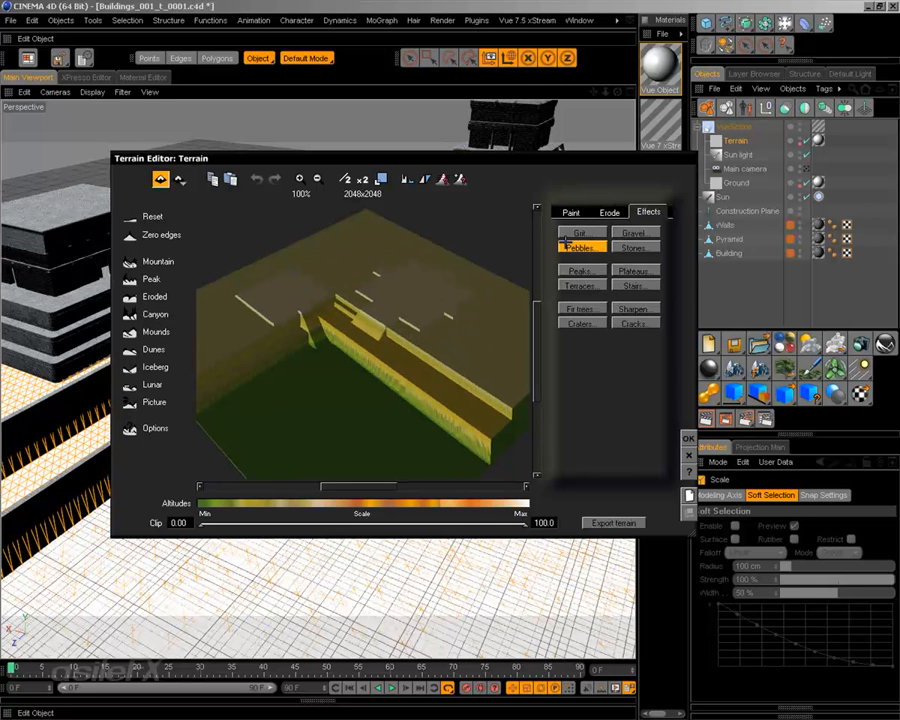
click(609, 212)
click(300, 179)
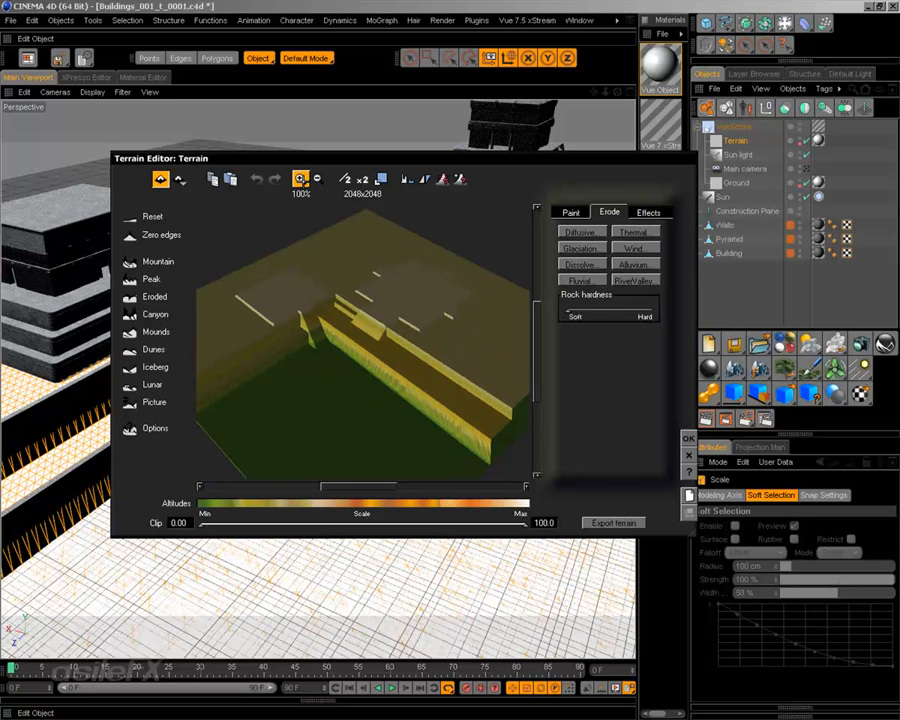
mouse_move(332, 343)
right_down()
mouse_move(361, 326)
mouse_move(342, 317)
right_up()
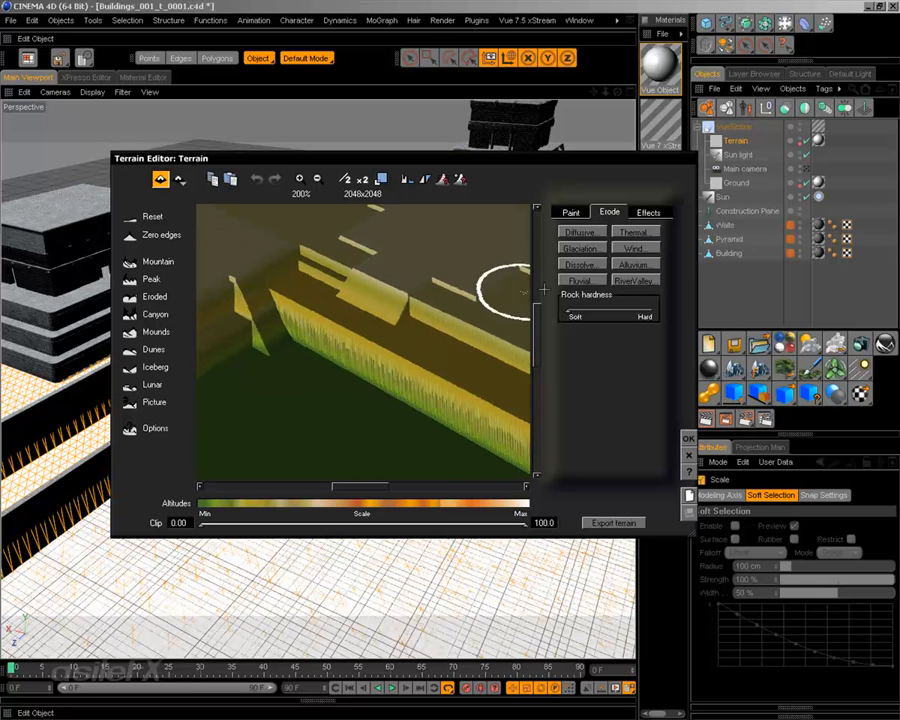
click(632, 264)
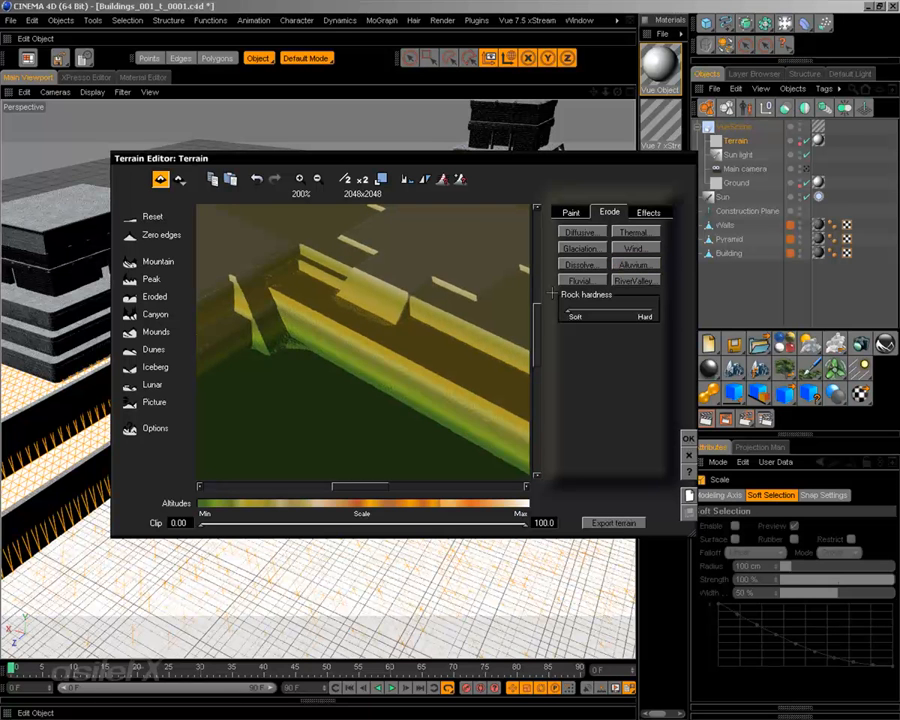
Apply Dissolve erosion to the terrain, check the eroded slopes, and halve the terrain resolution to 1024x1024
click(590, 263)
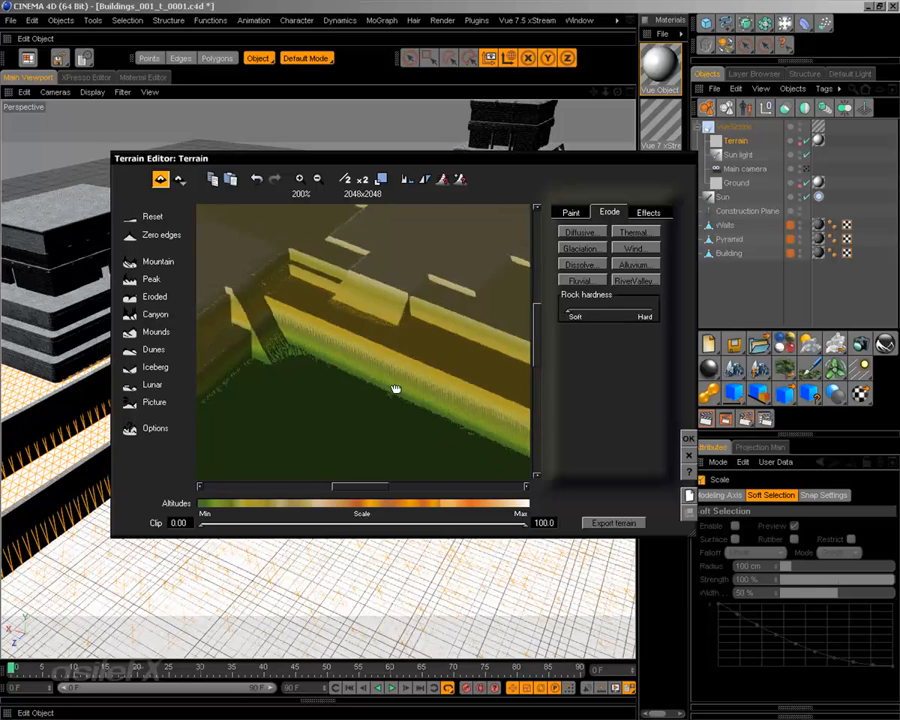
drag(396, 388, 366, 371)
right_drag(366, 371, 366, 367)
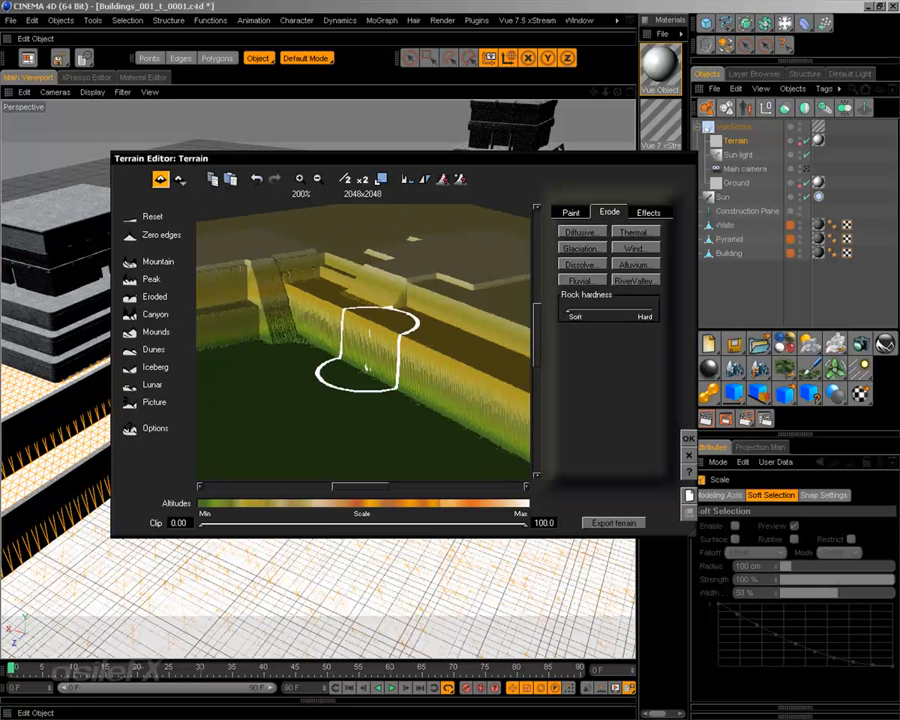
click(367, 367)
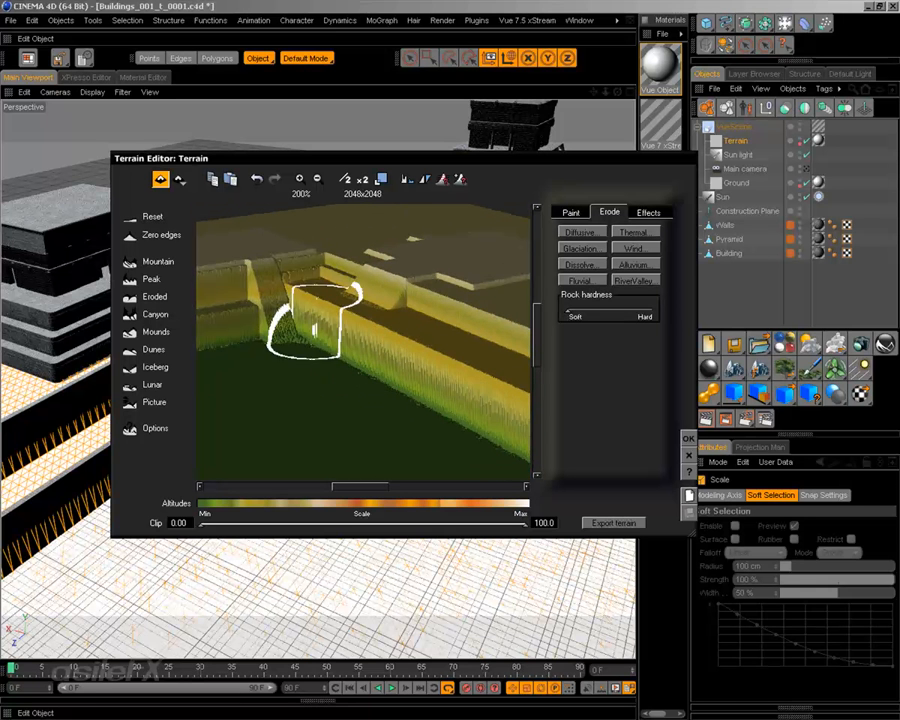
mouse_move(314, 340)
right_down()
mouse_move(329, 351)
mouse_move(328, 329)
mouse_move(382, 328)
mouse_move(384, 352)
right_up()
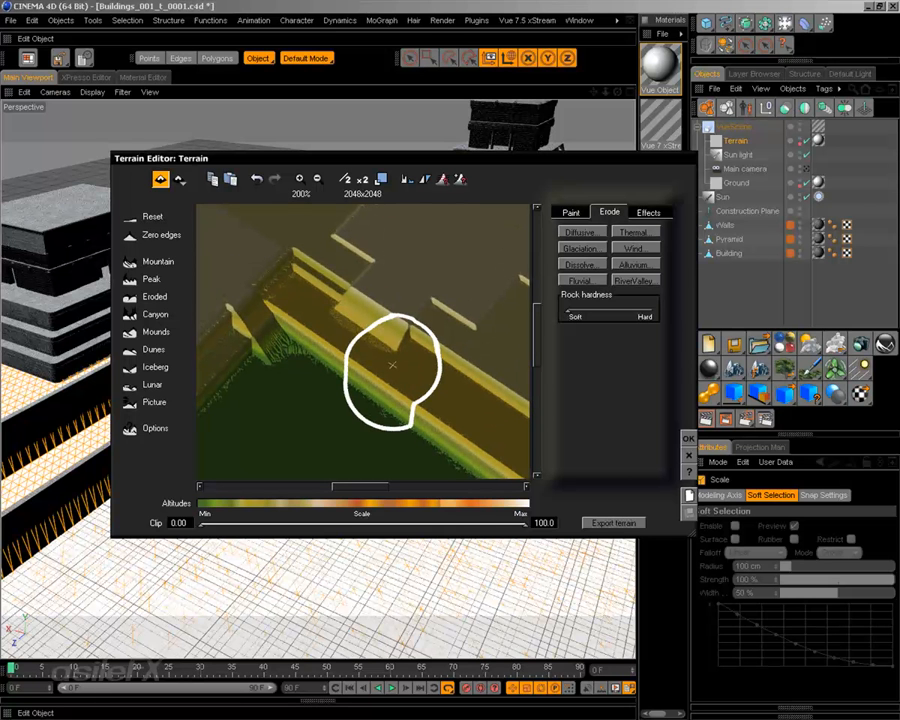
right_drag(392, 365, 382, 332)
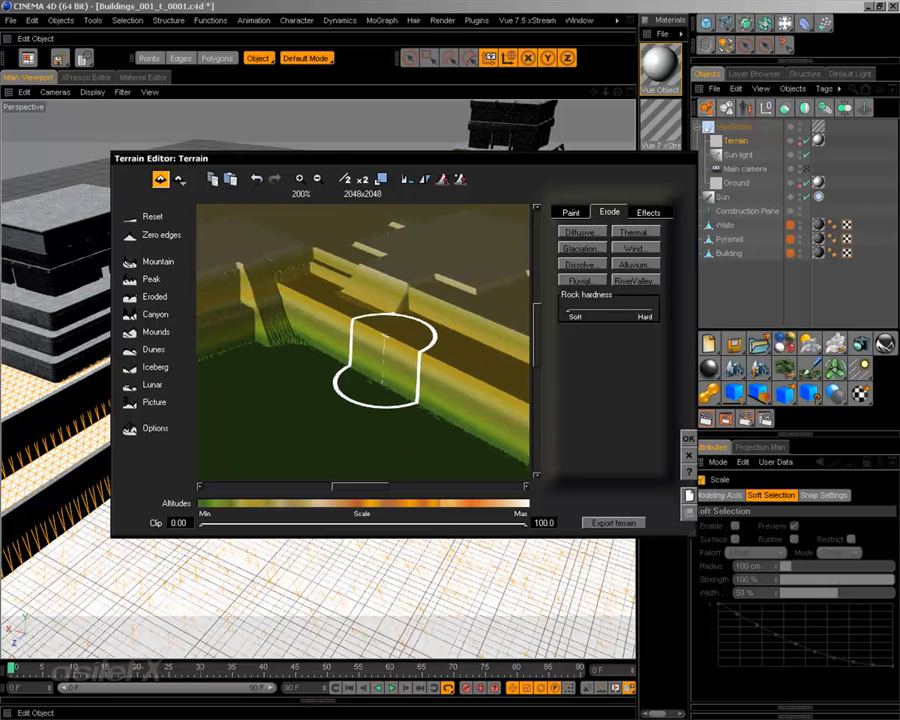
click(345, 178)
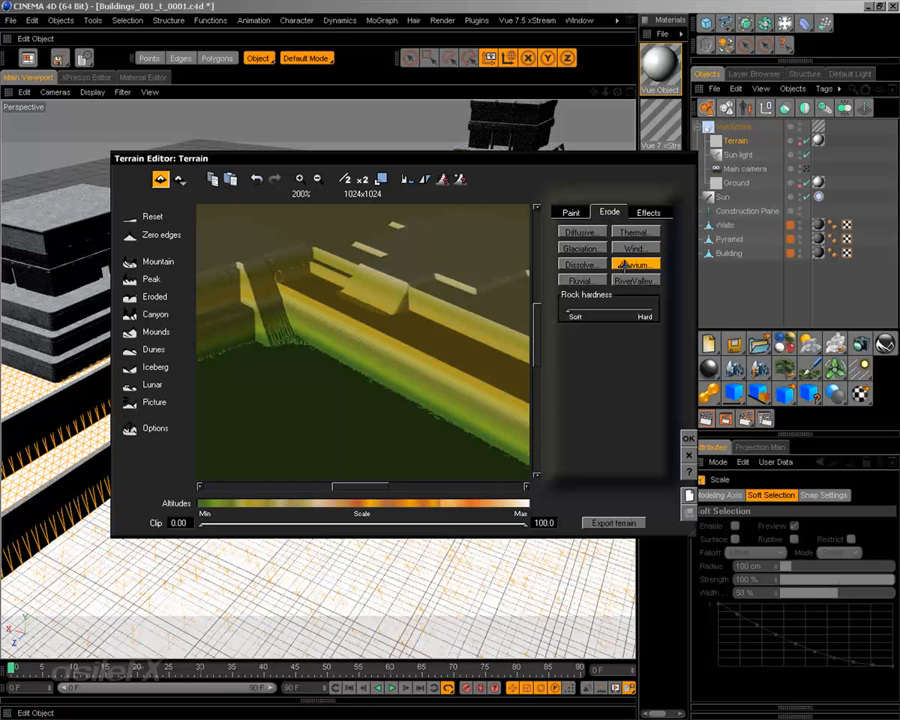
Erode the 1024x1024 terrain with Alluvium, Dissolve and Fluvial passes, checking the effect on the step slopes
click(626, 264)
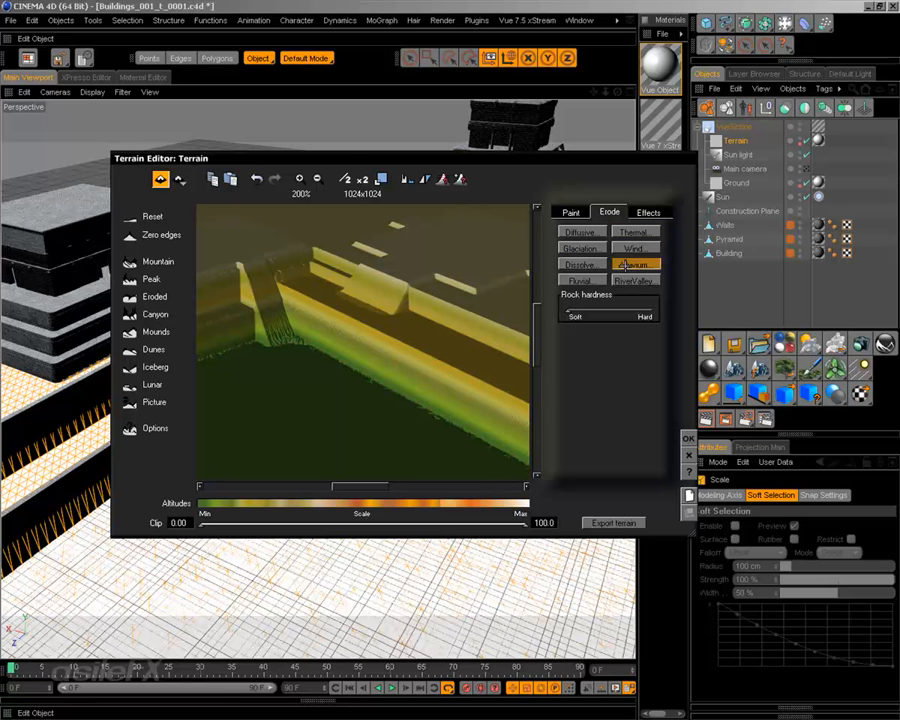
click(596, 265)
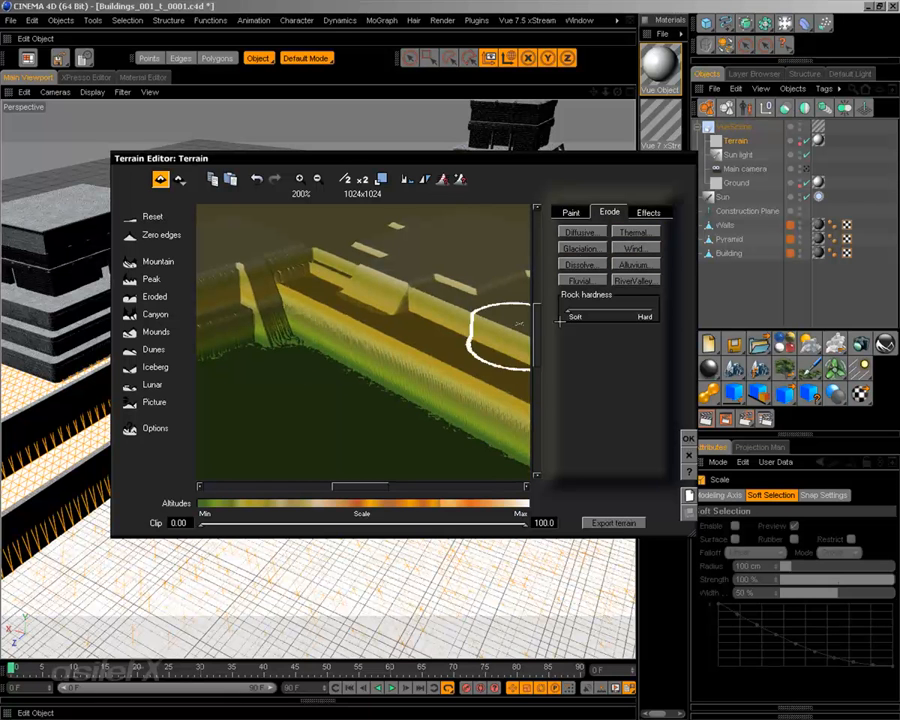
click(585, 264)
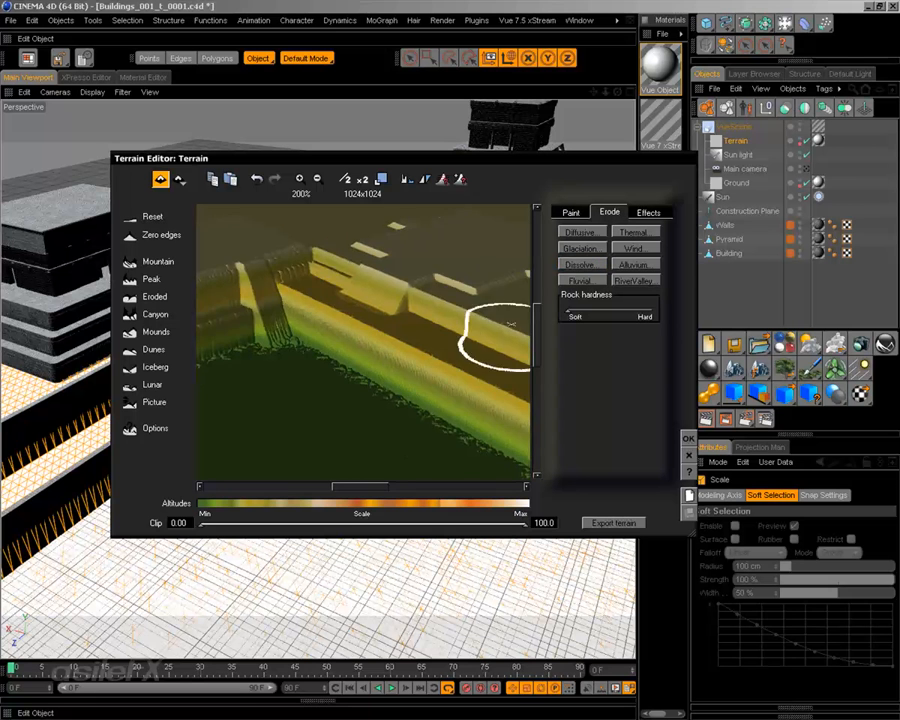
mouse_move(497, 335)
right_down()
mouse_move(477, 356)
mouse_move(505, 342)
mouse_move(470, 340)
mouse_move(394, 362)
mouse_move(412, 356)
mouse_move(365, 347)
right_up()
click(581, 279)
mouse_move(400, 354)
mouse_down()
mouse_move(470, 330)
mouse_move(482, 301)
mouse_move(420, 342)
mouse_move(434, 342)
mouse_up()
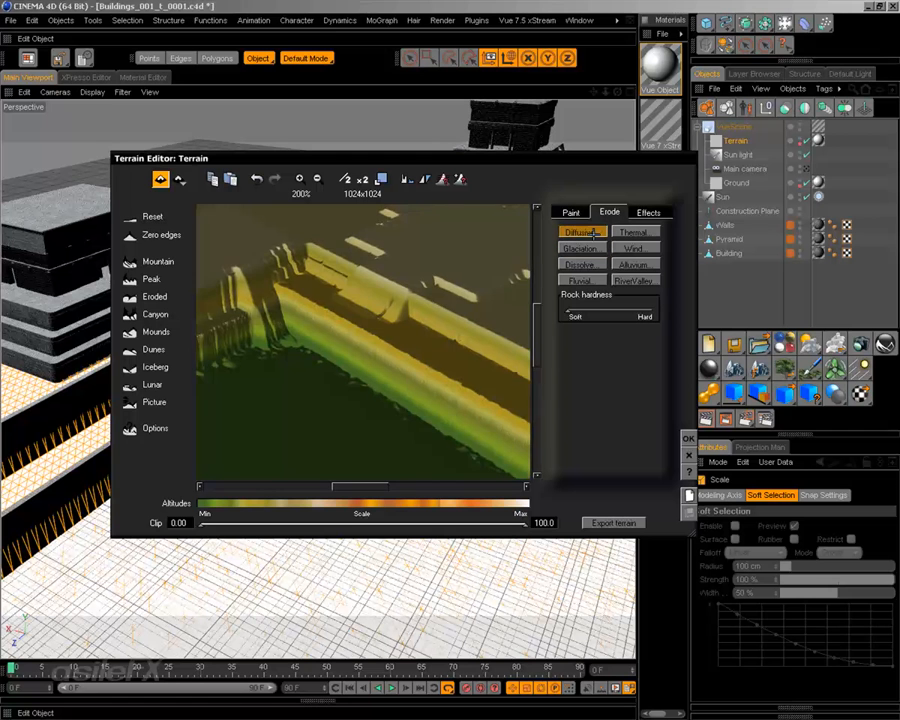
Smooth the terrain steps with Diffusive erosion, followed by Wind and Alluvium passes, and check the slopes
click(595, 232)
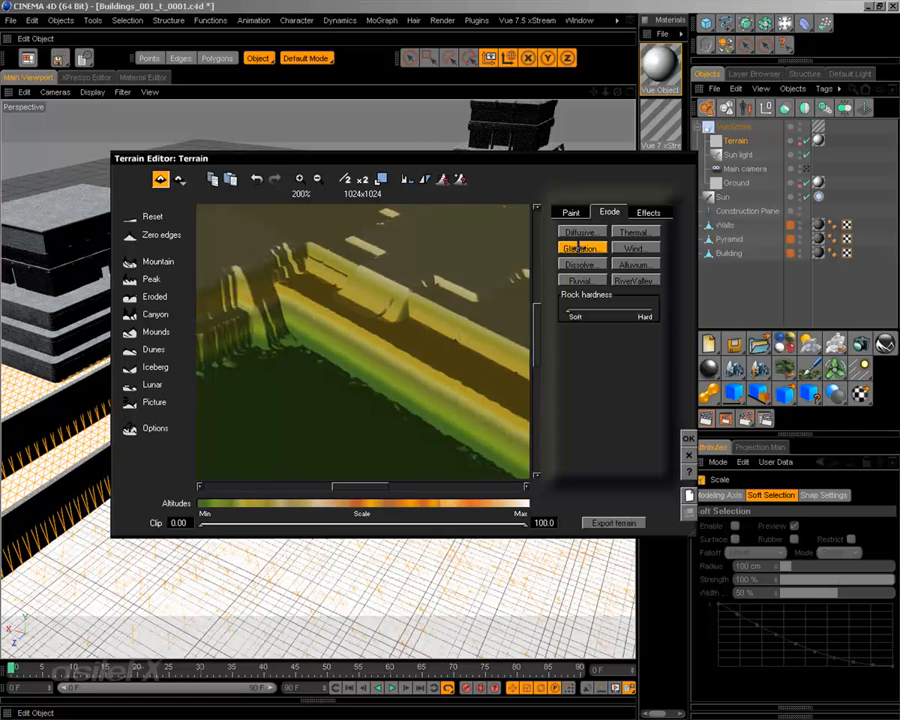
drag(458, 314, 443, 304)
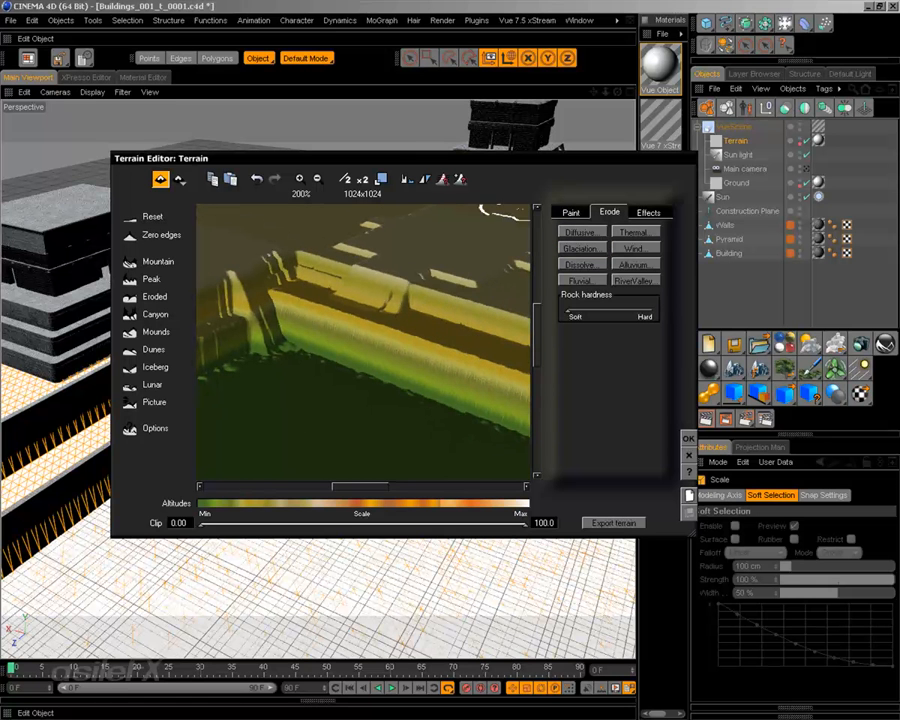
drag(460, 262, 438, 303)
click(642, 249)
click(636, 265)
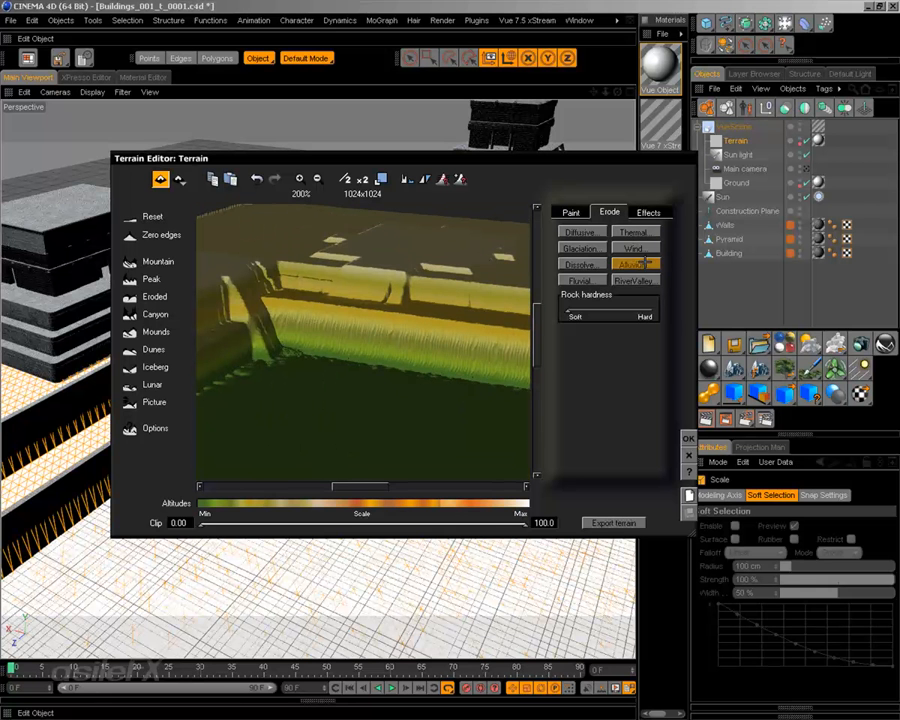
right_drag(450, 305, 487, 329)
Apply Dissolve erosion to the terrain slopes and accept the edits into the scene
click(580, 264)
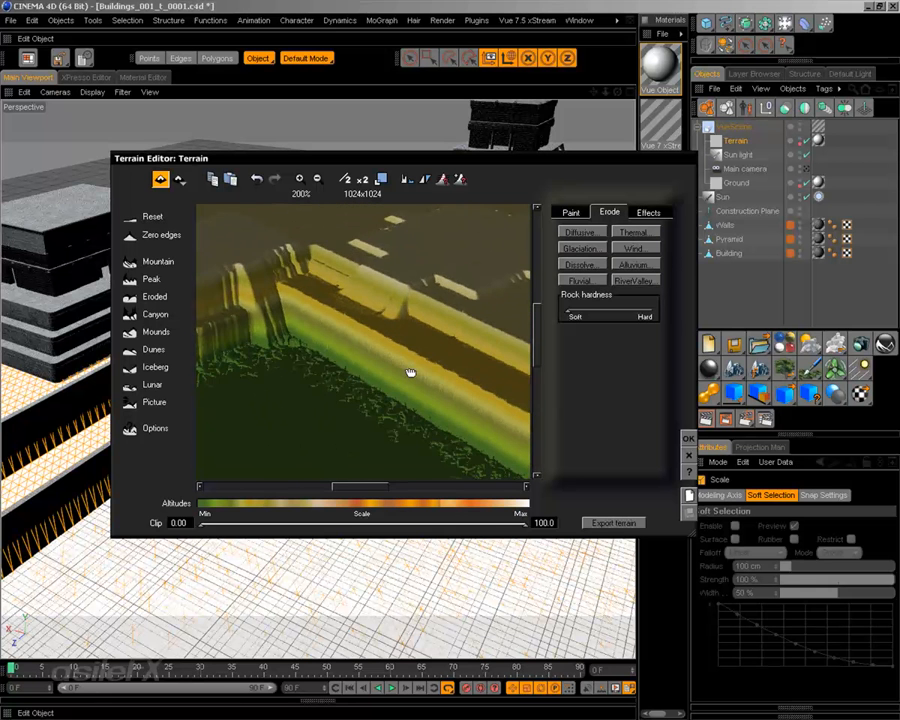
mouse_move(409, 372)
mouse_down()
mouse_move(394, 382)
mouse_move(425, 376)
mouse_up()
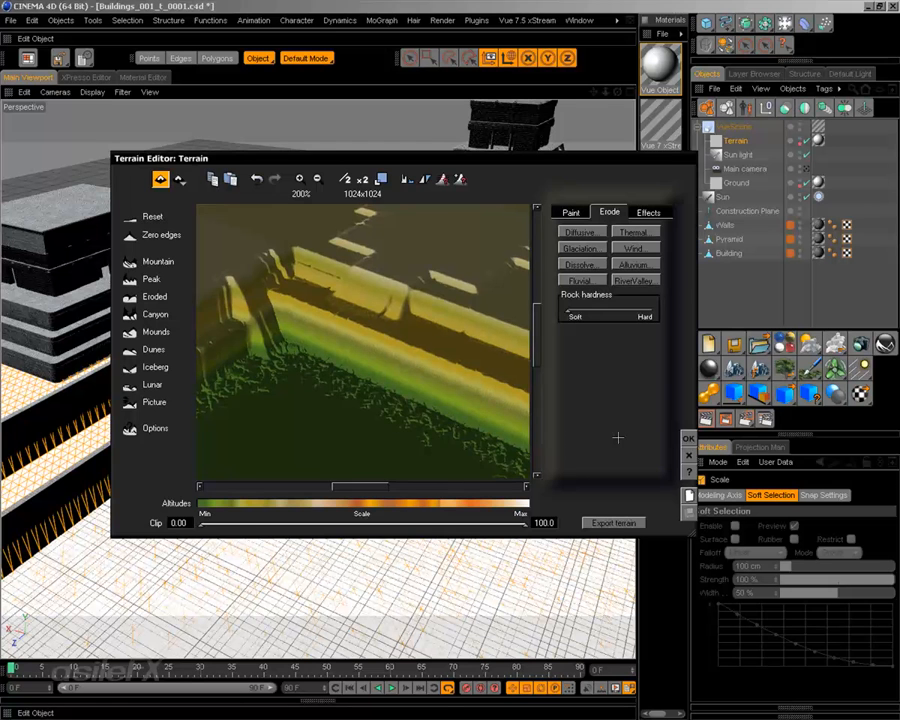
click(688, 437)
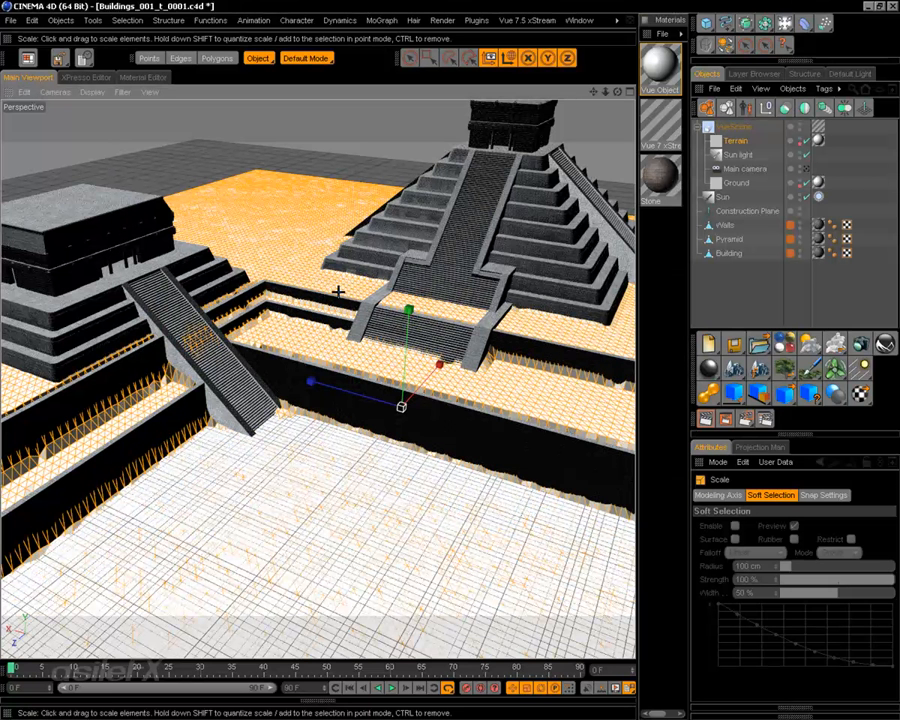
Check the terrain's fit around the pyramid stairs, reopen it in the Terrain Editor and magnify the ledge area to 800%
alt+drag(449, 423, 464, 397)
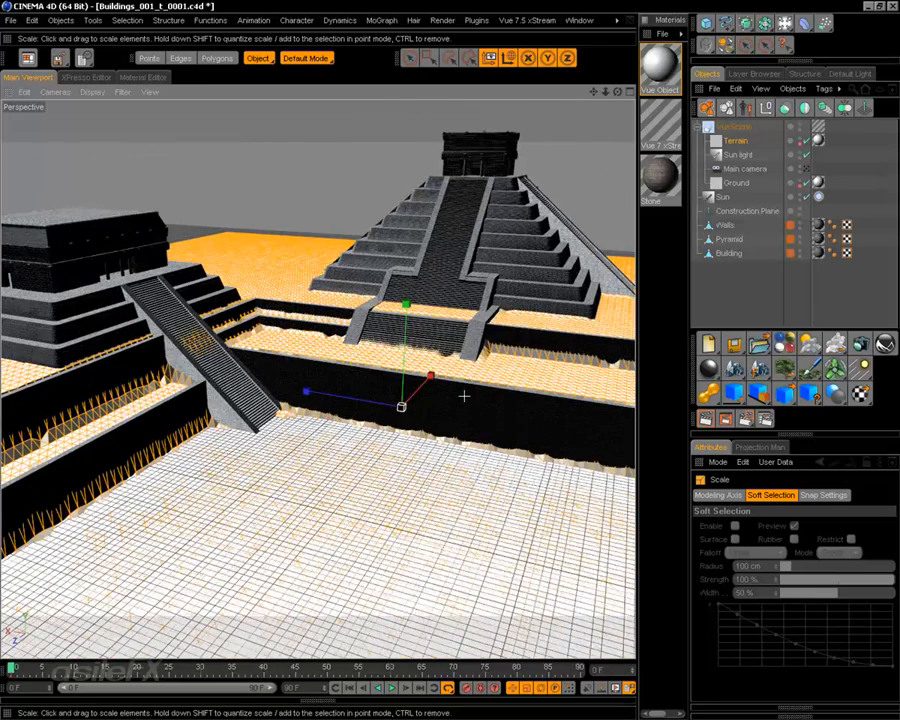
scroll(464, 397, up, 3)
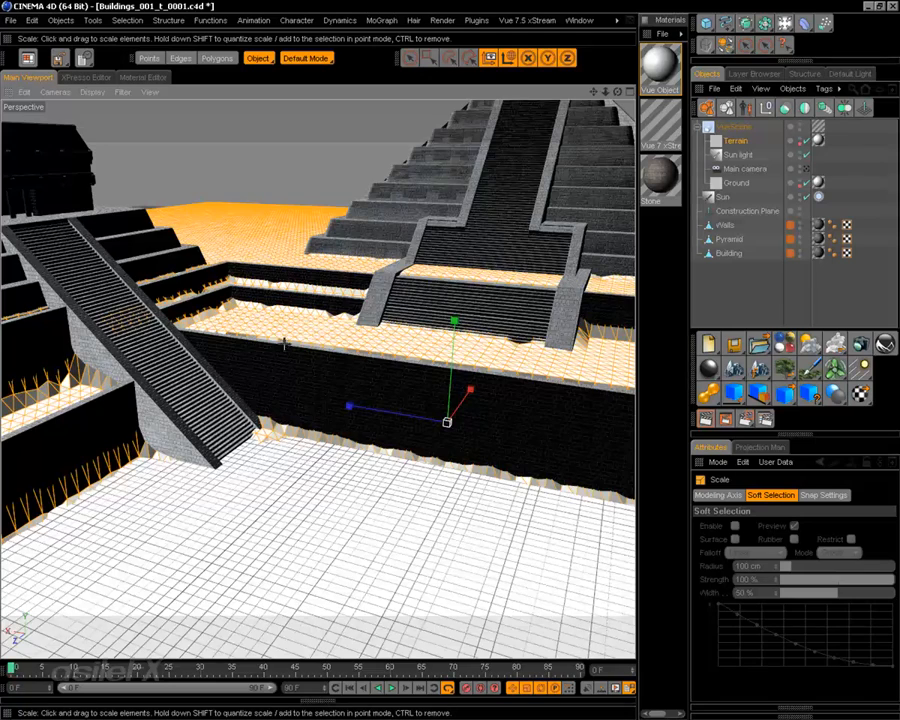
alt+drag(362, 341, 418, 322)
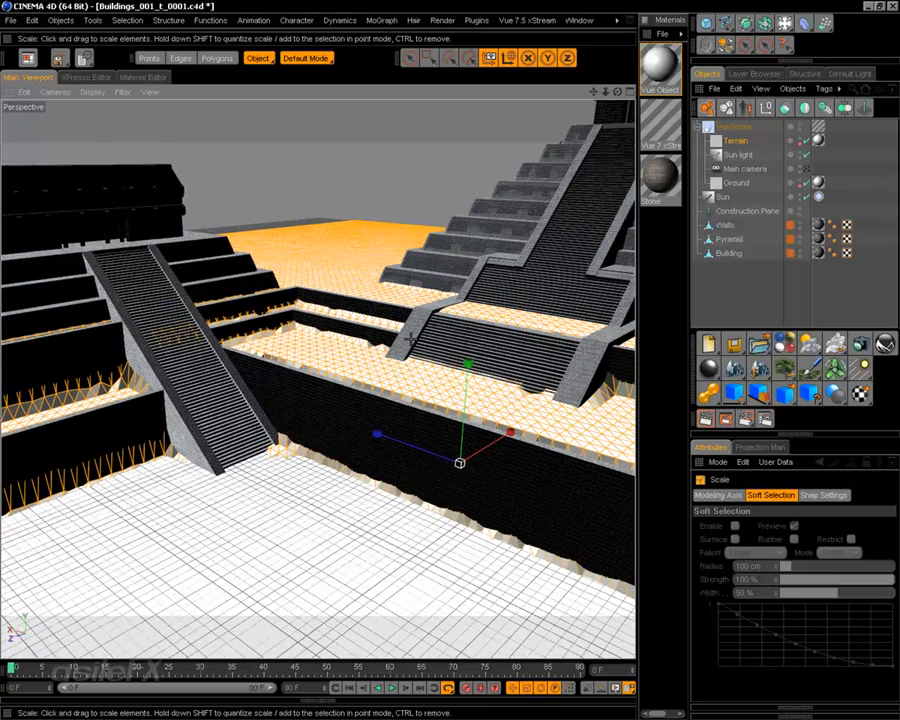
alt+drag(408, 338, 455, 336)
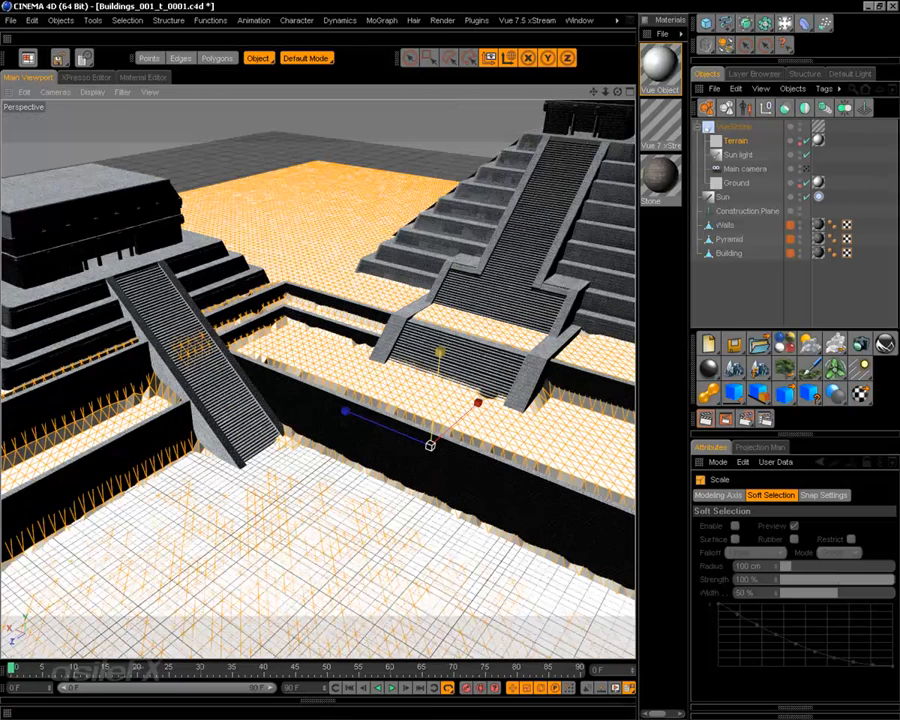
right_click(532, 377)
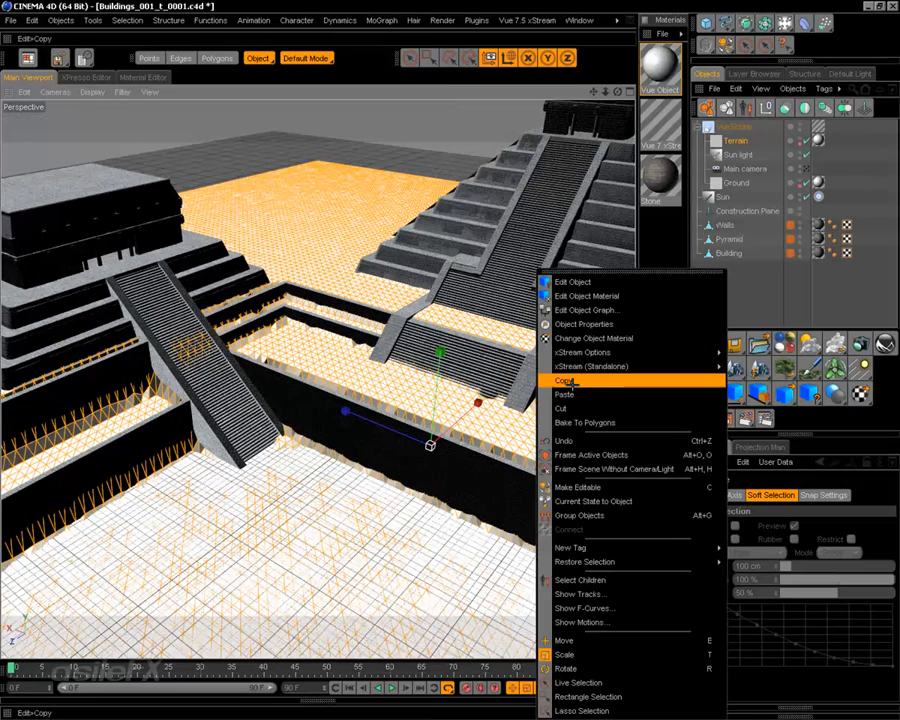
click(606, 281)
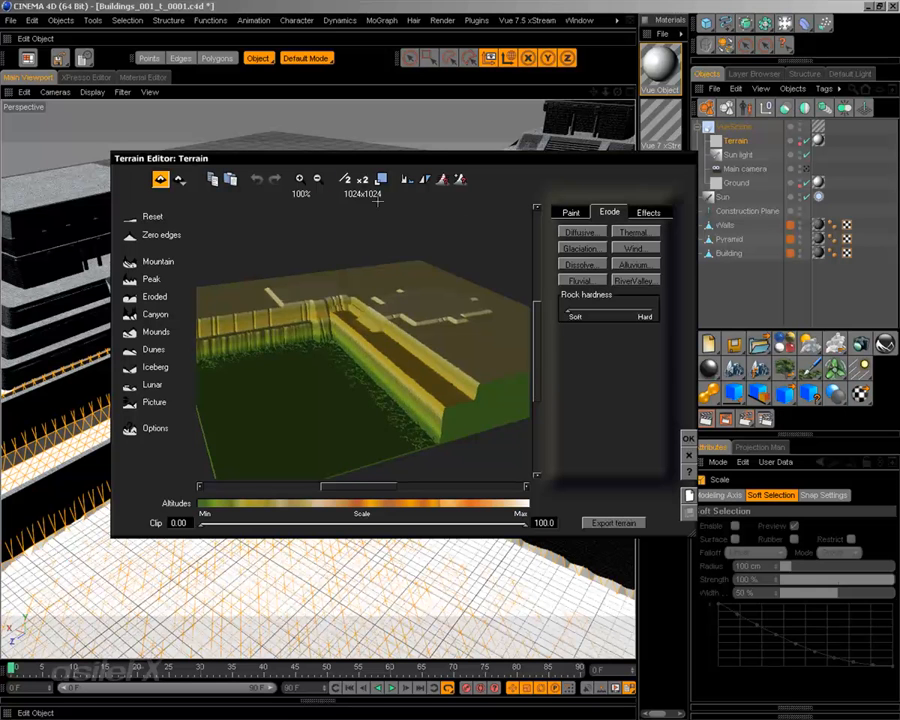
click(299, 178)
mouse_move(517, 315)
mouse_down()
mouse_move(449, 375)
mouse_move(488, 376)
mouse_move(478, 374)
mouse_up()
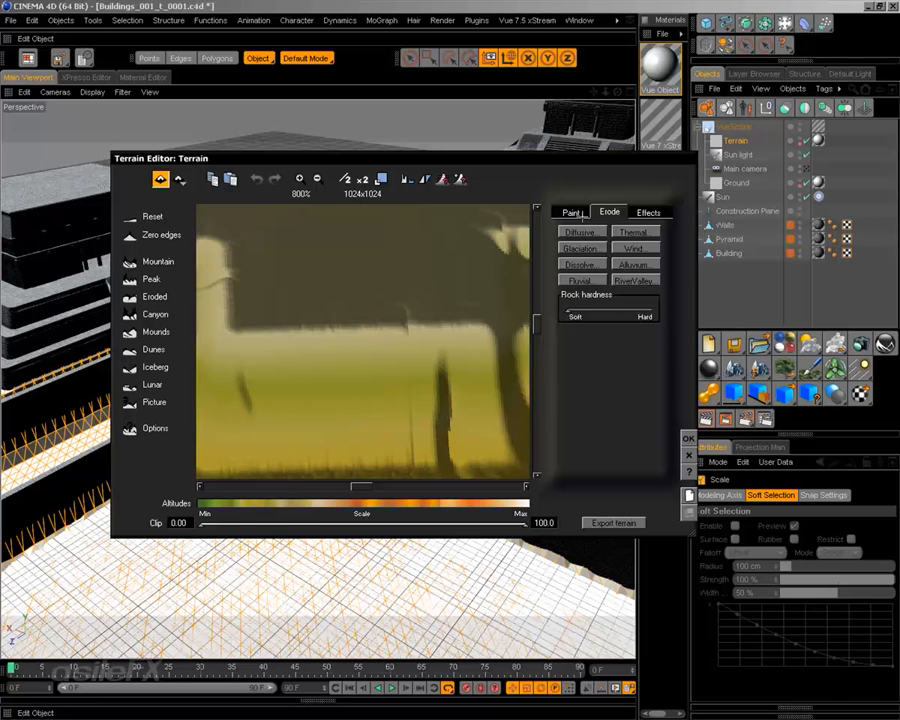
Dig away the terrain ledge that pokes through the pyramid stairs with a small, low-flow airbrush, and apply it to the scene
click(570, 212)
drag(622, 252, 614, 252)
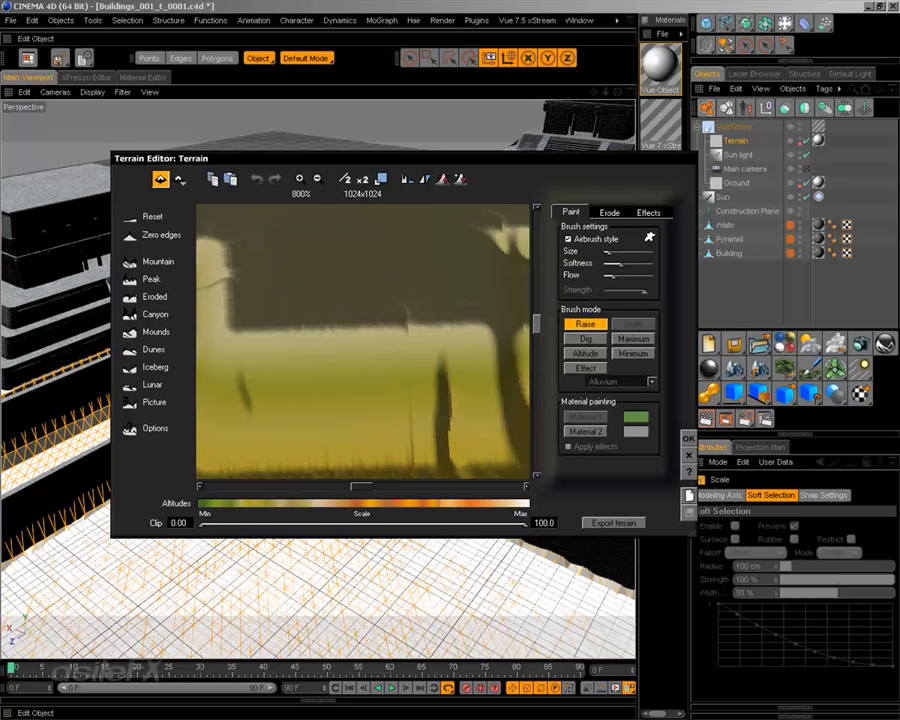
click(586, 338)
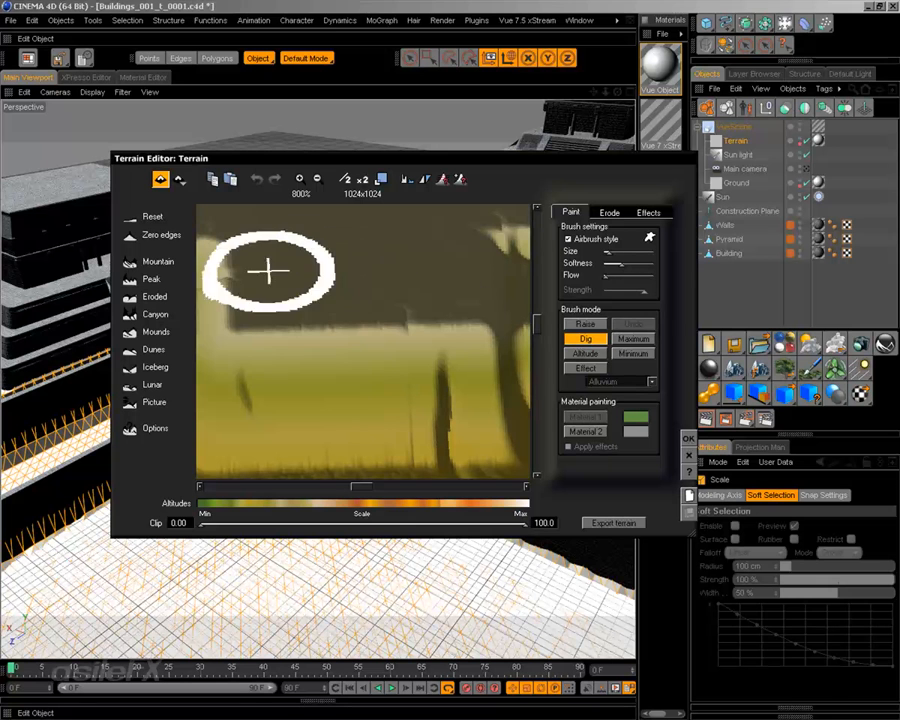
mouse_move(327, 260)
mouse_down()
mouse_move(328, 296)
mouse_move(309, 317)
mouse_move(360, 344)
mouse_move(392, 284)
mouse_move(357, 320)
mouse_move(307, 305)
mouse_move(301, 345)
mouse_move(291, 293)
mouse_move(245, 297)
mouse_move(237, 281)
mouse_move(458, 277)
mouse_move(333, 346)
mouse_move(227, 291)
mouse_move(268, 253)
mouse_move(456, 279)
mouse_move(432, 342)
mouse_move(366, 355)
mouse_up()
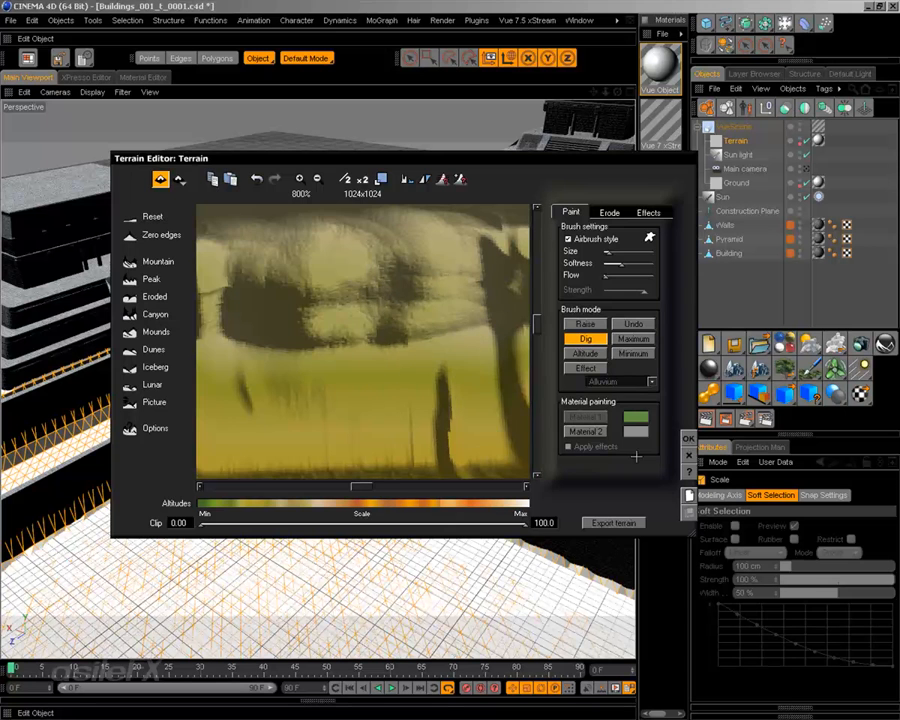
click(686, 438)
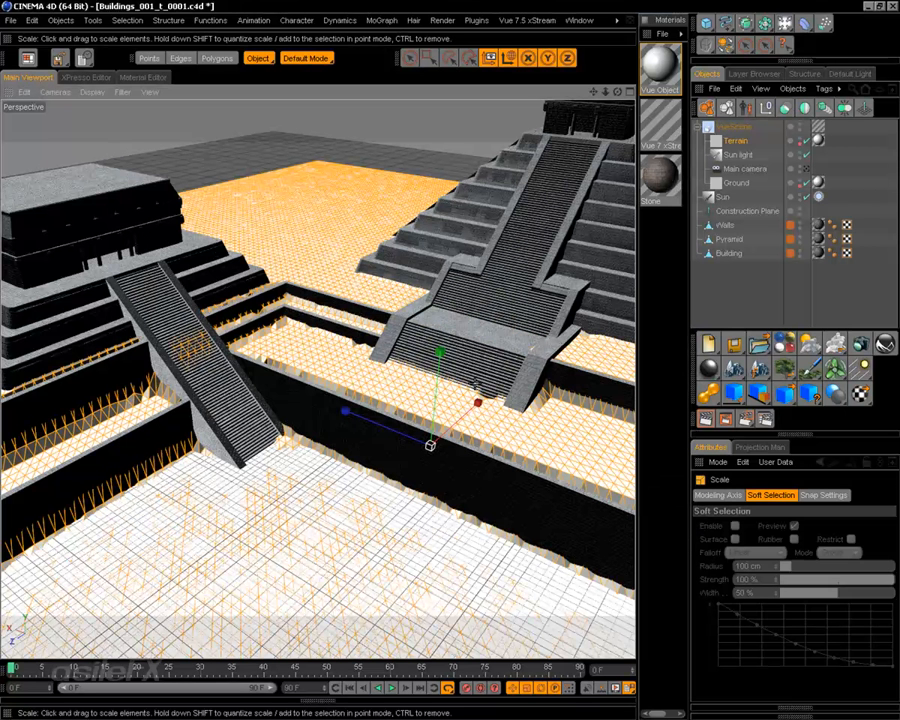
Reopen the terrain at 800% zoom and dig the ledge deeper where it meets the pyramid stairs
right_click(478, 276)
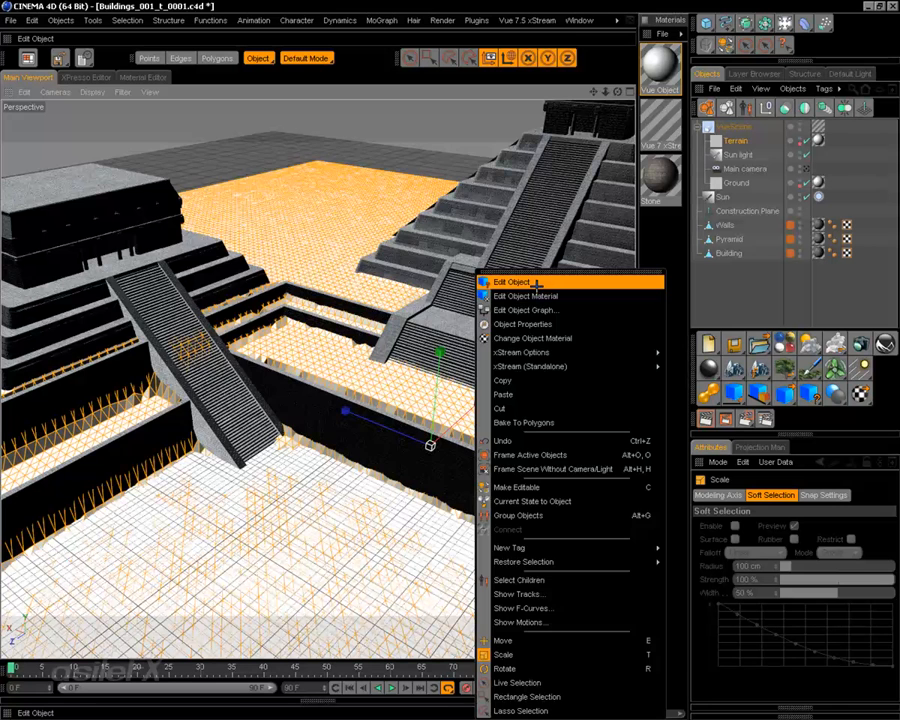
click(512, 282)
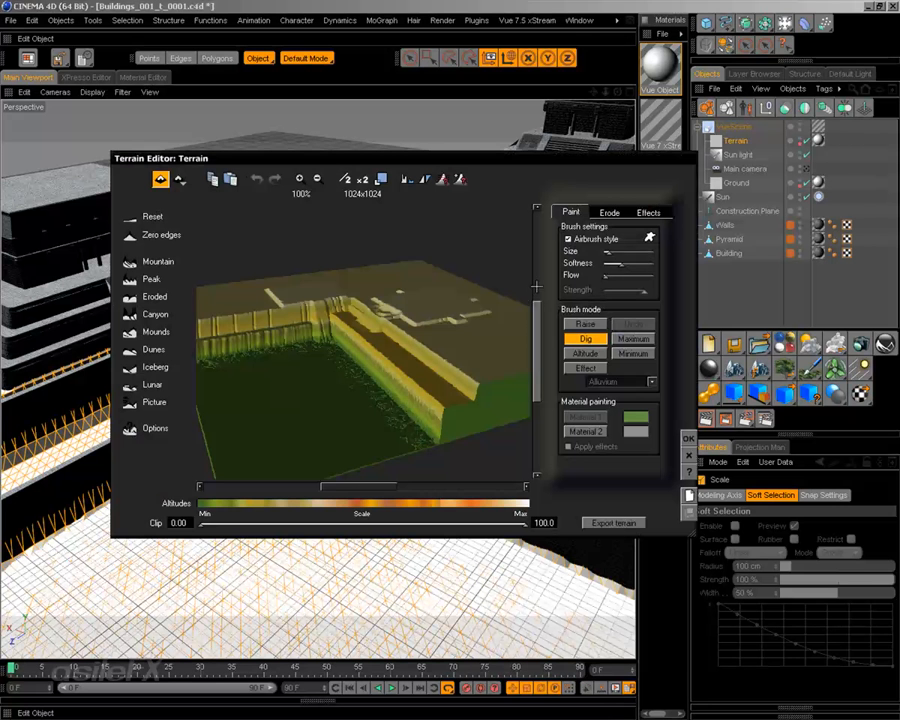
click(301, 181)
click(301, 181)
click(301, 181)
right_drag(426, 256, 532, 356)
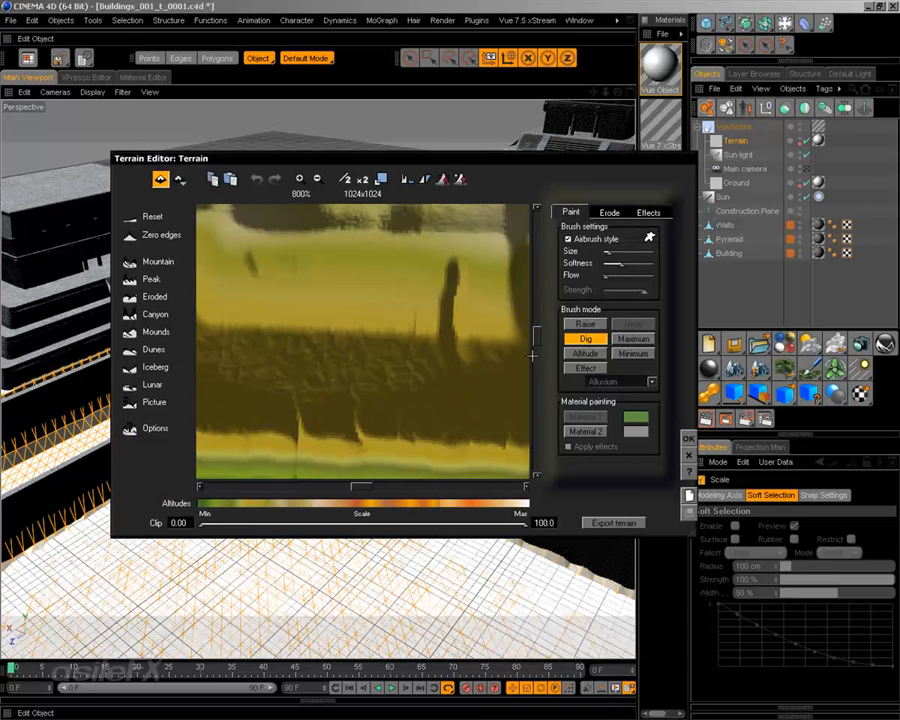
drag(537, 338, 537, 333)
mouse_move(447, 296)
mouse_down()
mouse_move(490, 335)
mouse_move(434, 370)
mouse_move(438, 406)
mouse_move(436, 364)
mouse_up()
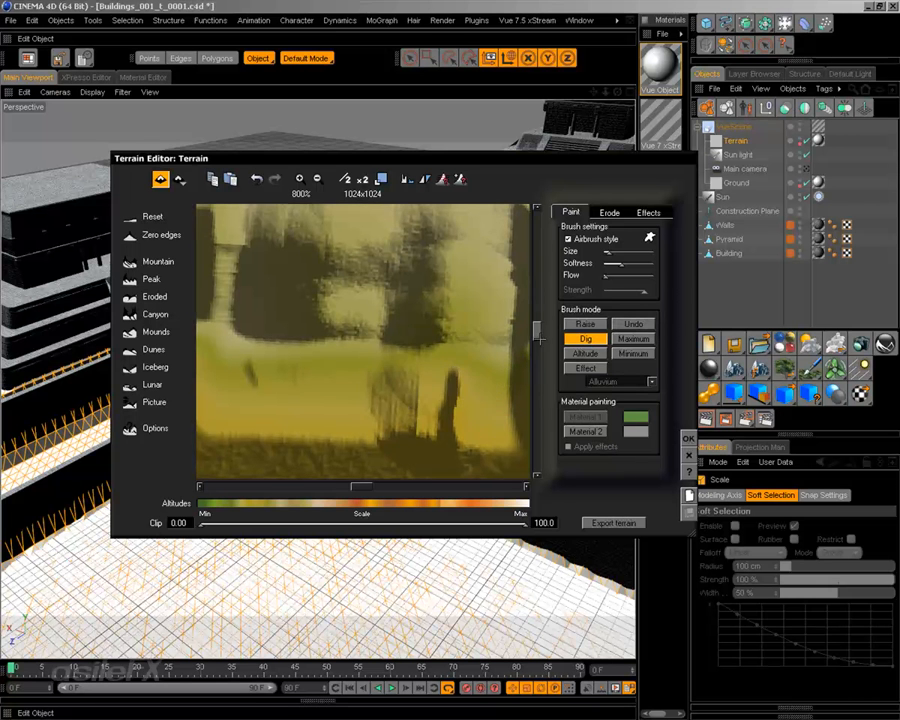
Dig down the terrain around the inner corner of the steps and apply the changes to the scene
drag(361, 486, 339, 486)
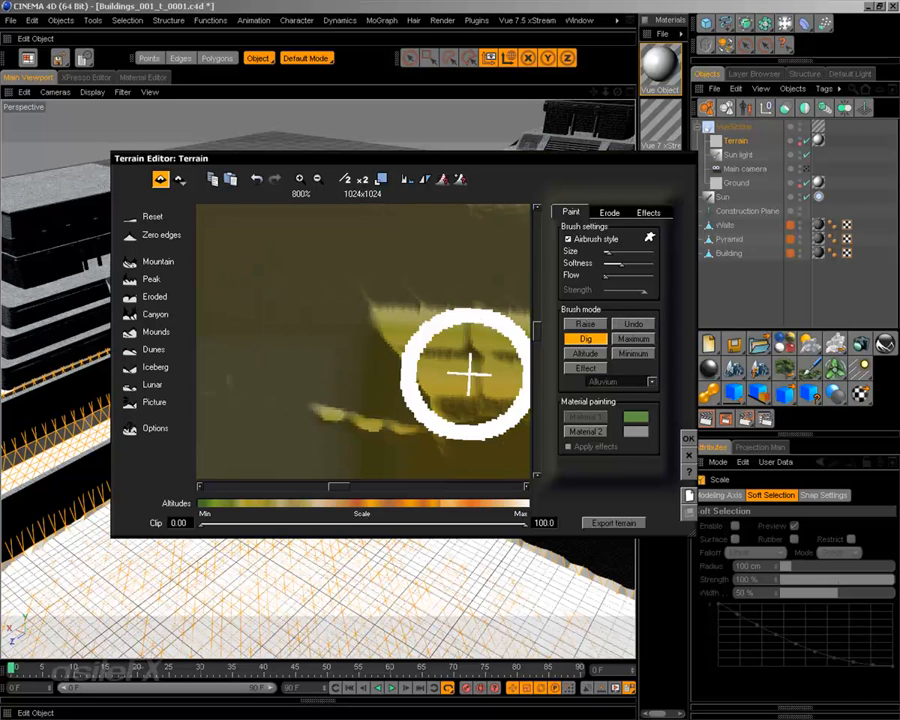
drag(537, 328, 537, 341)
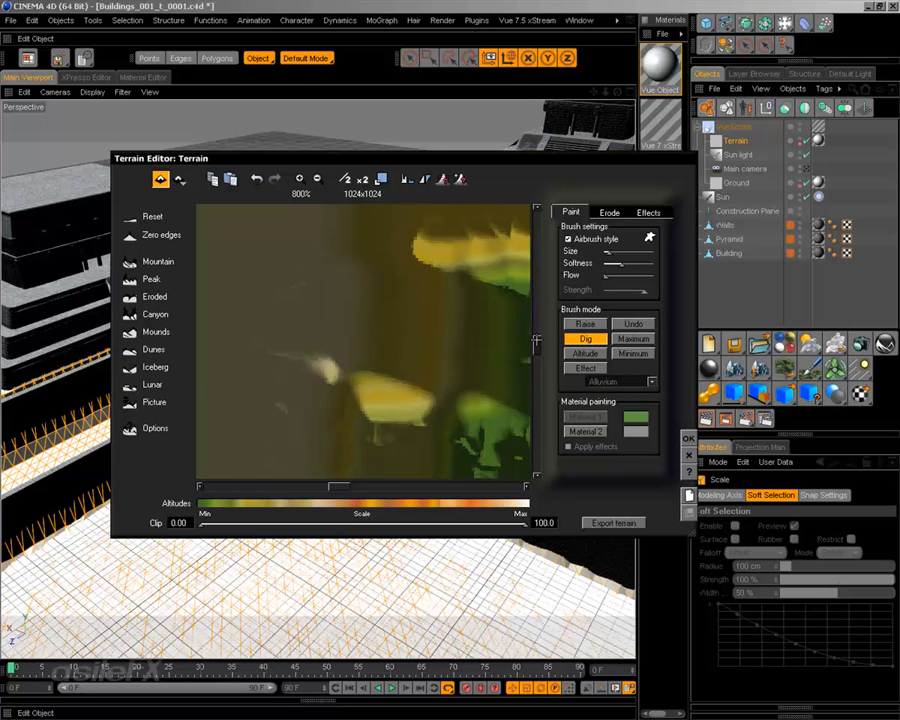
drag(339, 486, 343, 486)
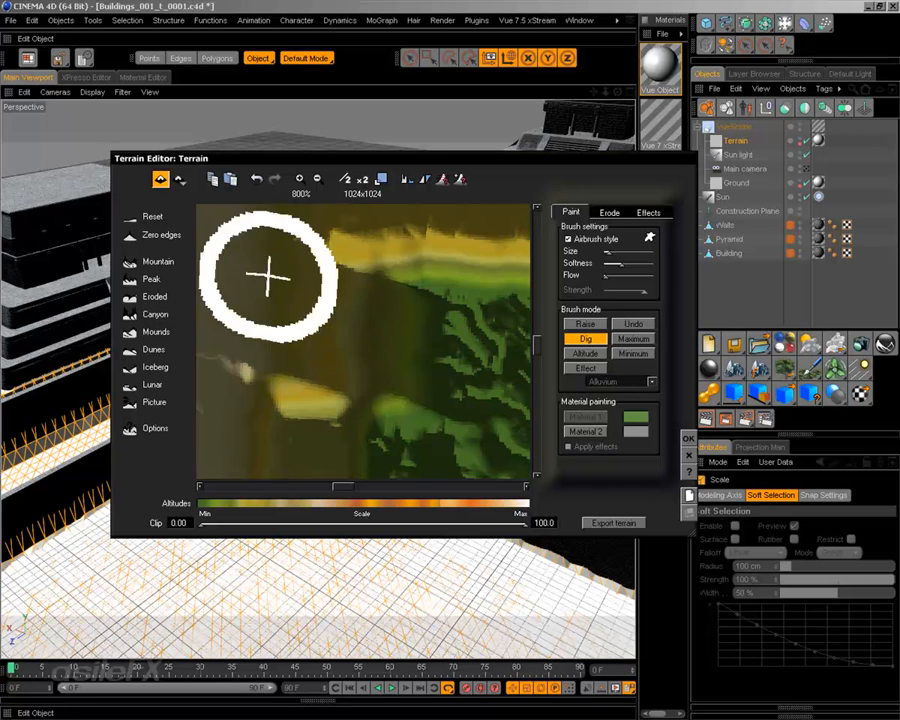
mouse_move(322, 301)
mouse_down()
mouse_move(333, 326)
mouse_move(323, 319)
mouse_move(371, 334)
mouse_up()
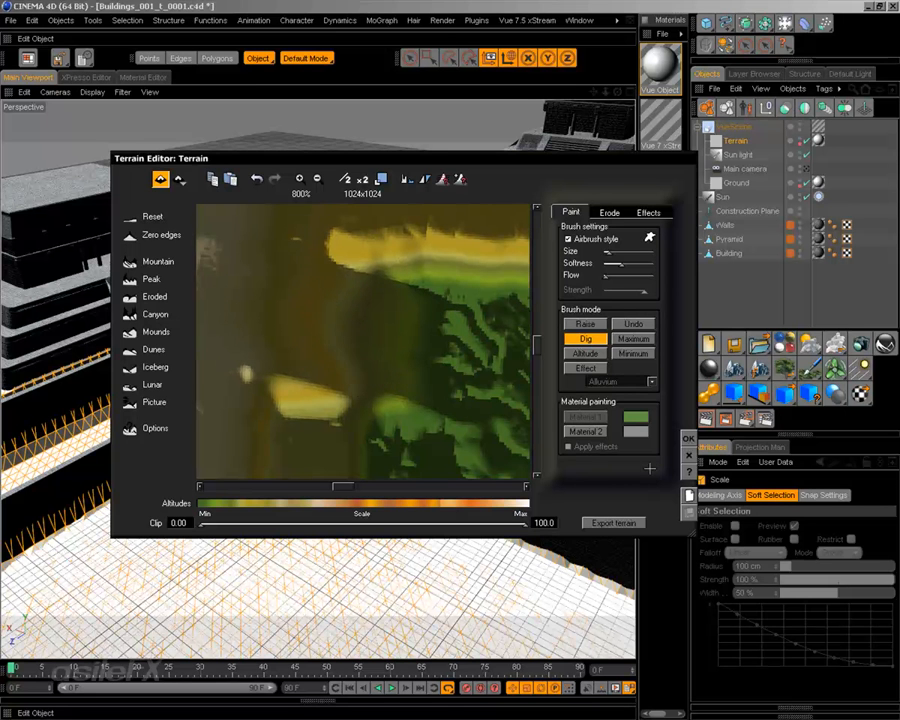
click(688, 438)
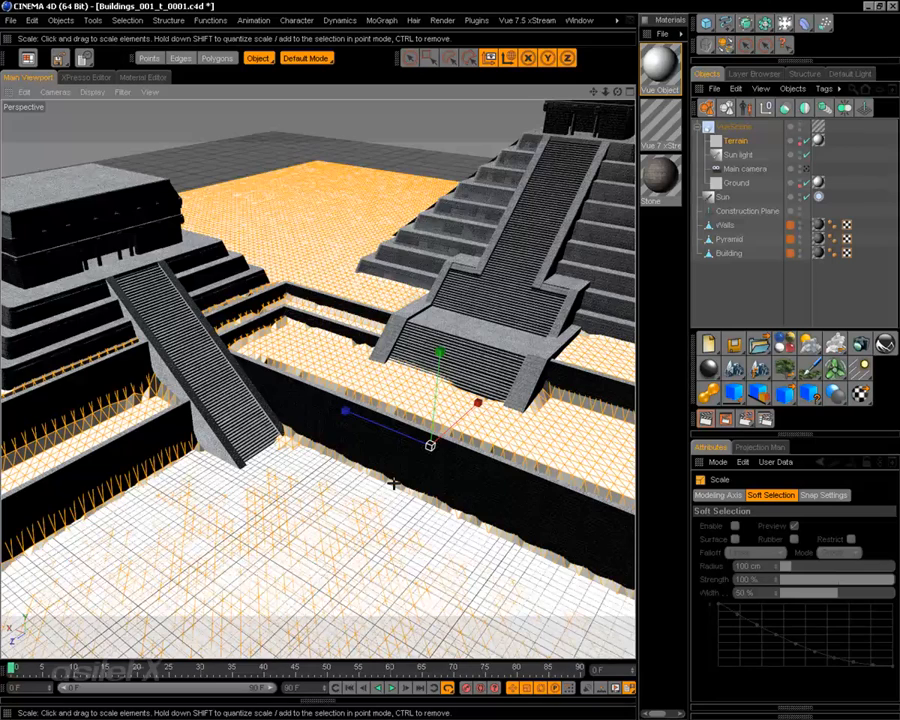
Examine the terrain's fit against the walls, building and pyramid stairs from several angles
alt+drag(392, 484, 262, 400)
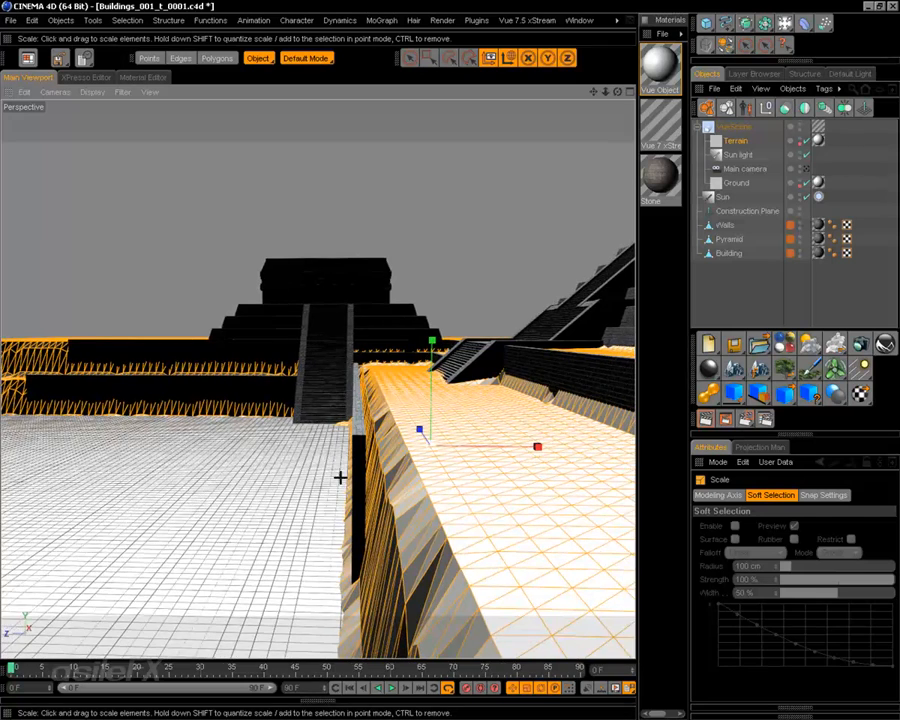
alt+drag(340, 477, 390, 470)
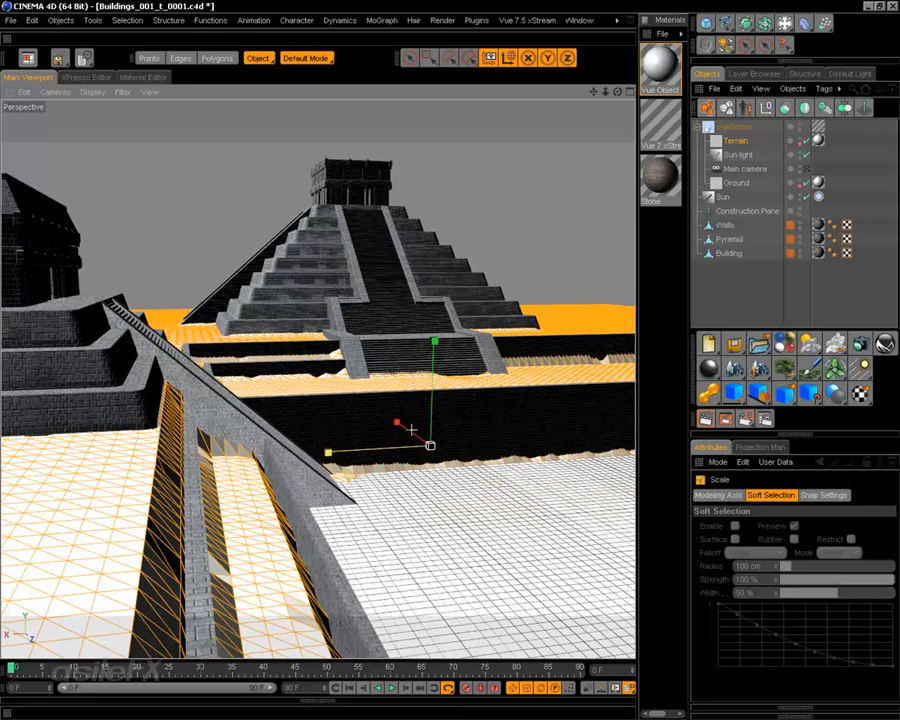
alt+drag(411, 428, 264, 416)
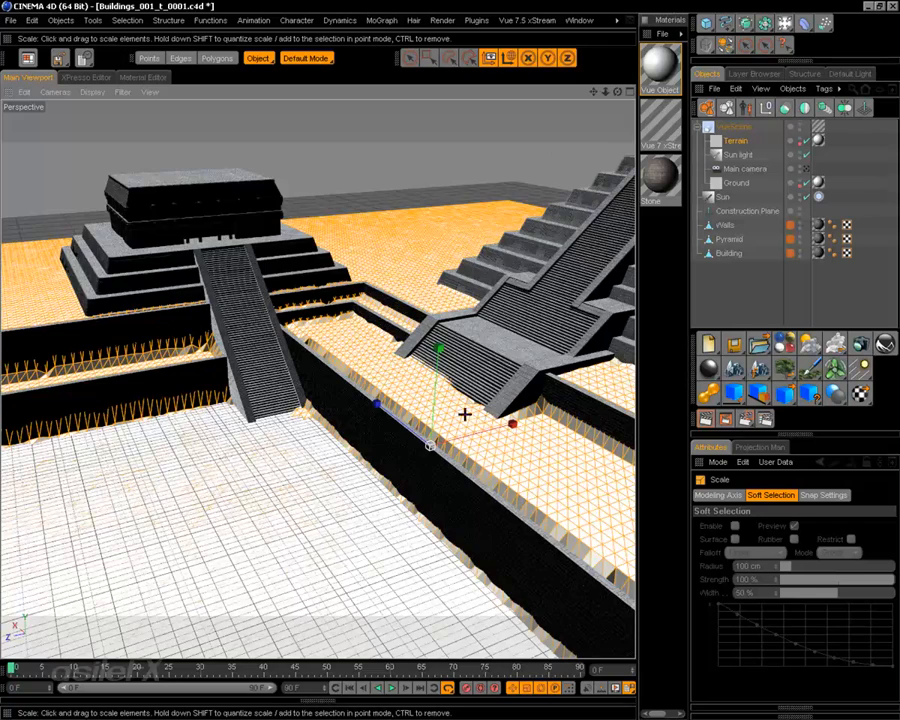
alt+drag(466, 412, 440, 404)
alt+middle_drag(448, 458, 422, 388)
scroll(446, 420, down, 2)
mouse_move(432, 332)
alt+middle_down()
mouse_move(422, 415)
mouse_move(425, 353)
alt+middle_up()
alt+drag(425, 353, 425, 305)
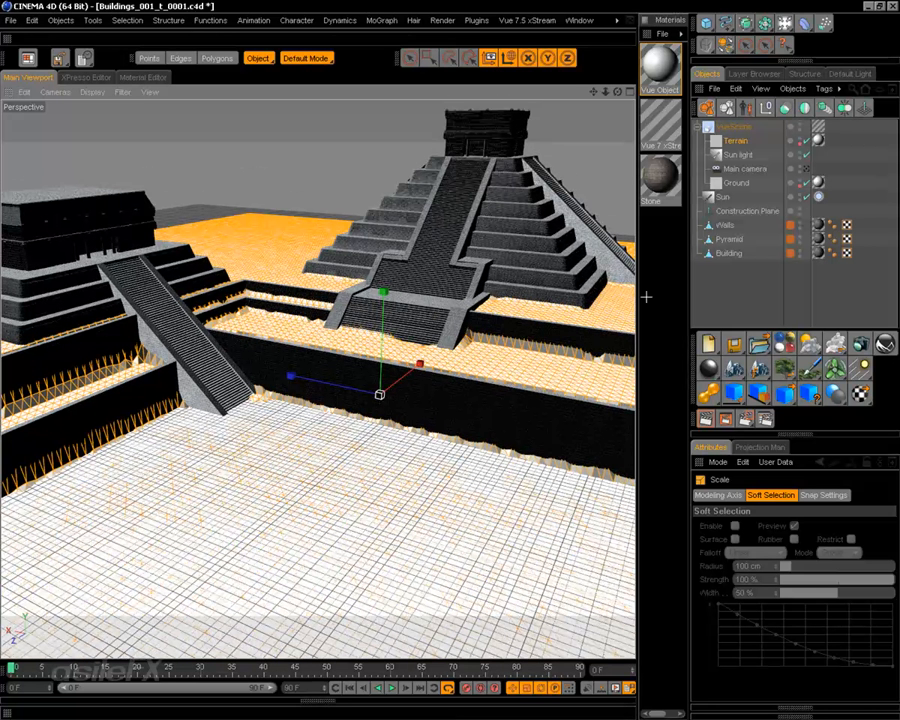
Change the terrain's material to Large Scale Pale Grass from the Material Layers collection
right_click(382, 446)
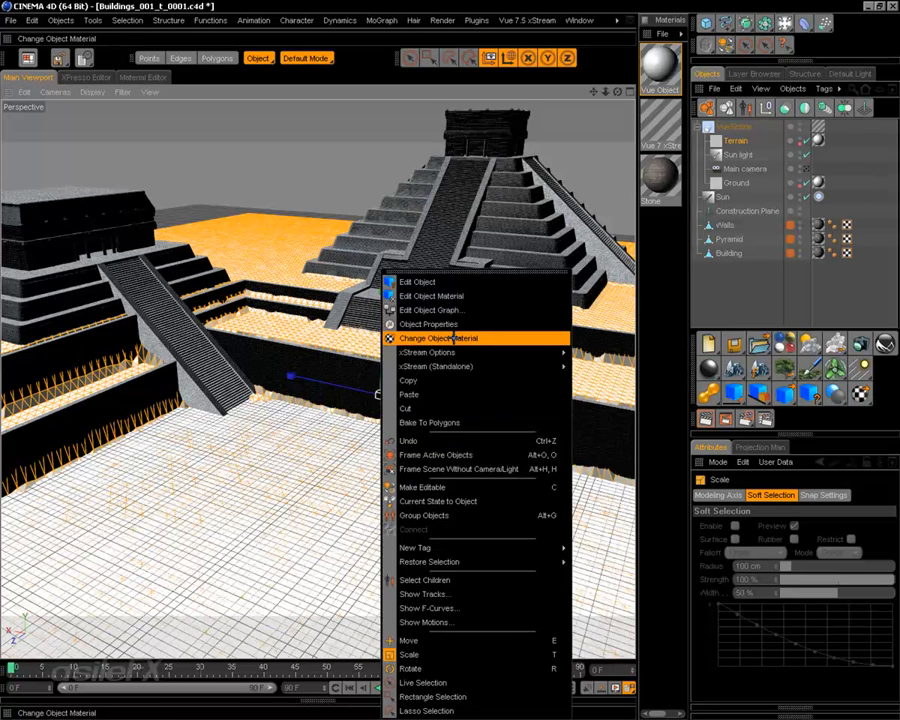
click(452, 338)
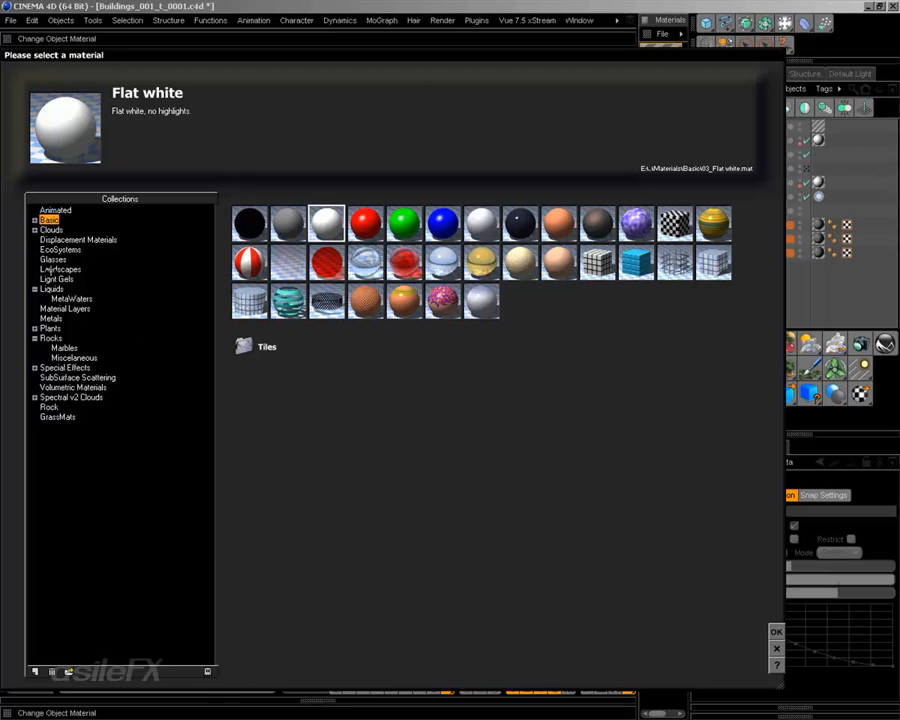
click(65, 309)
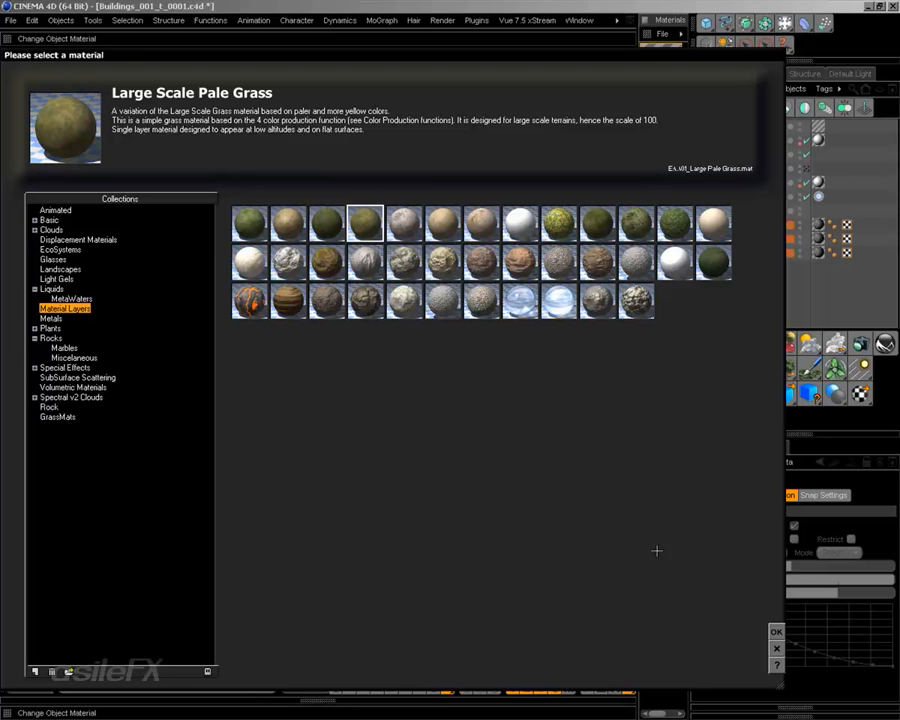
click(777, 632)
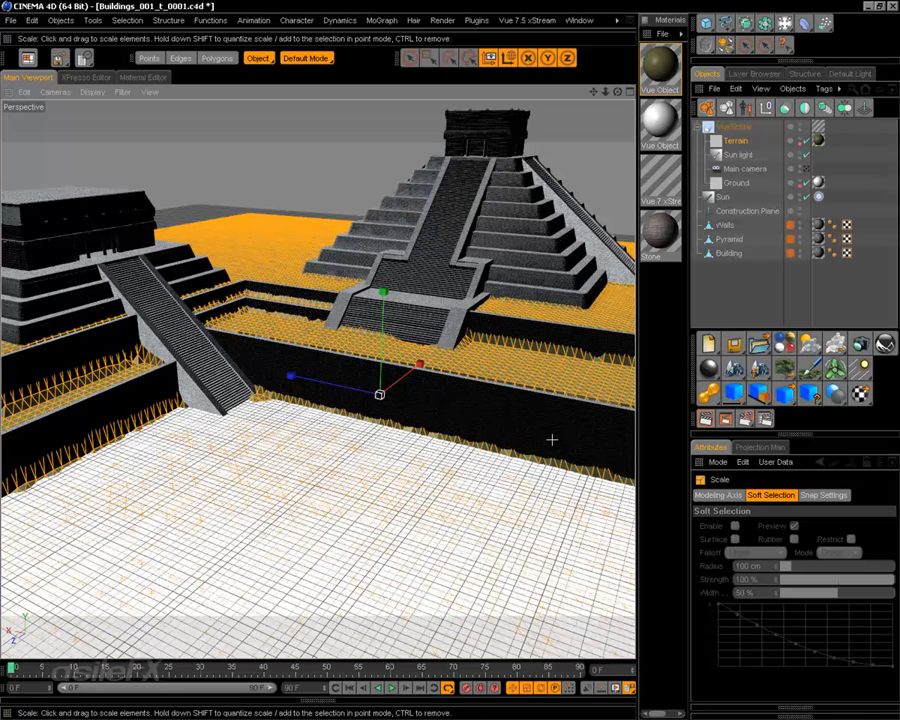
Examine the terrain material's bump, highlight and colour settings, including the function graph behind its colour production
right_click(466, 482)
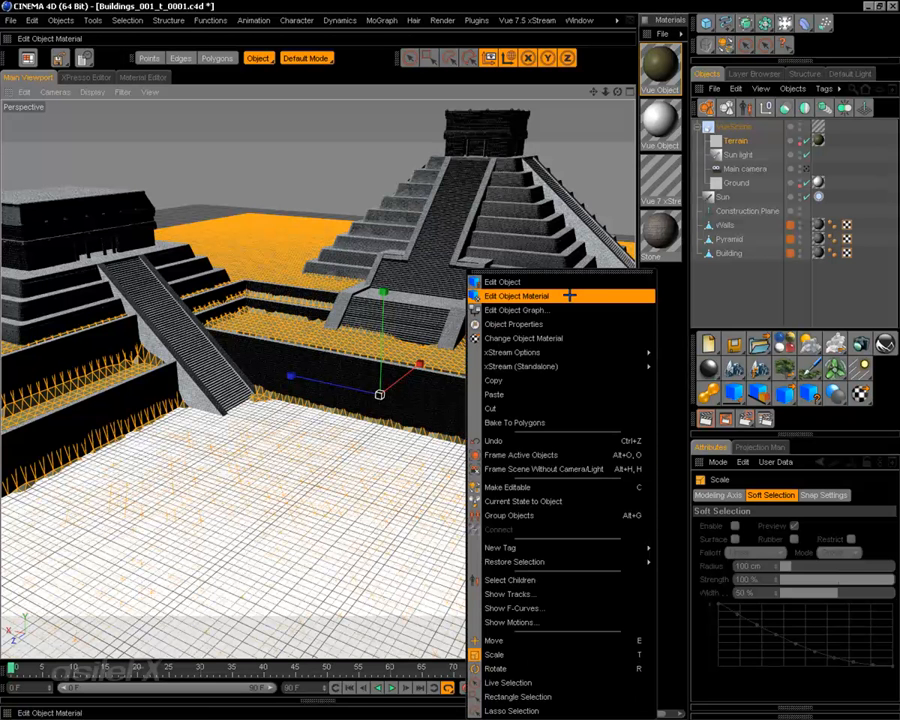
click(569, 295)
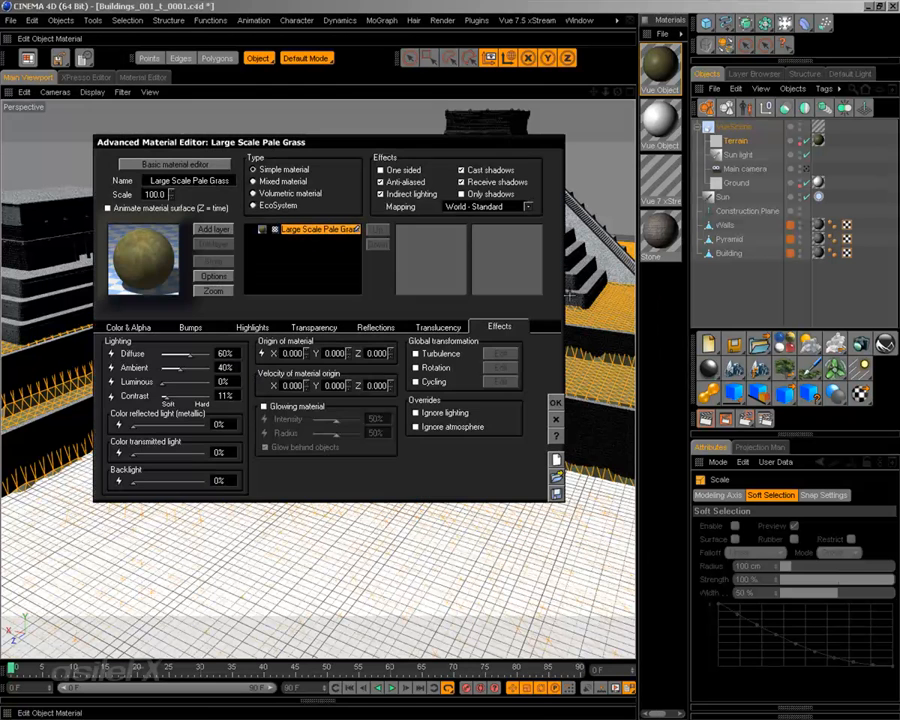
click(190, 327)
click(243, 327)
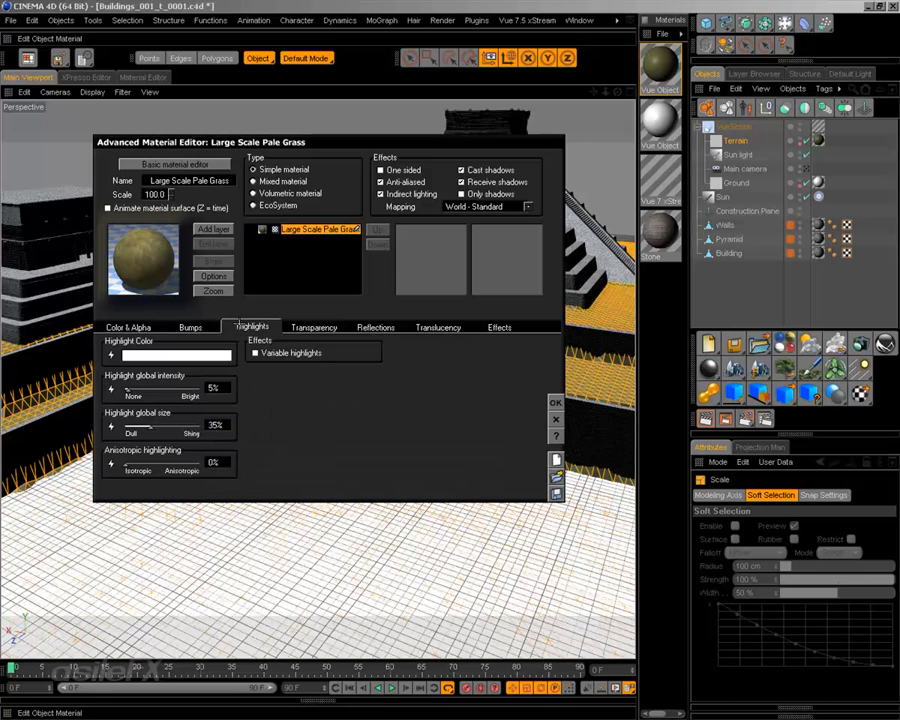
click(133, 327)
right_click(172, 408)
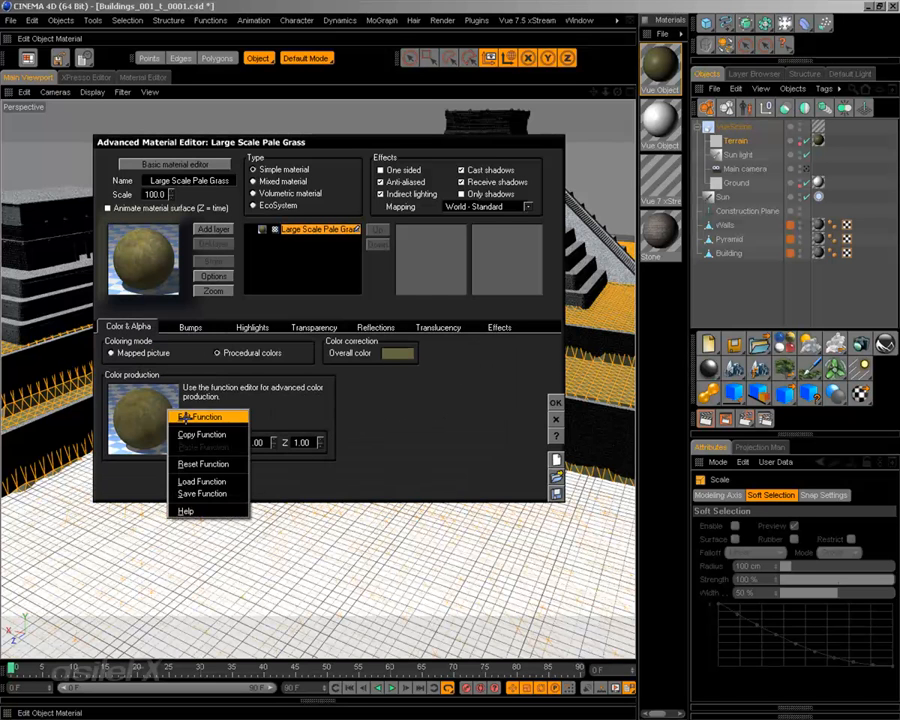
click(200, 416)
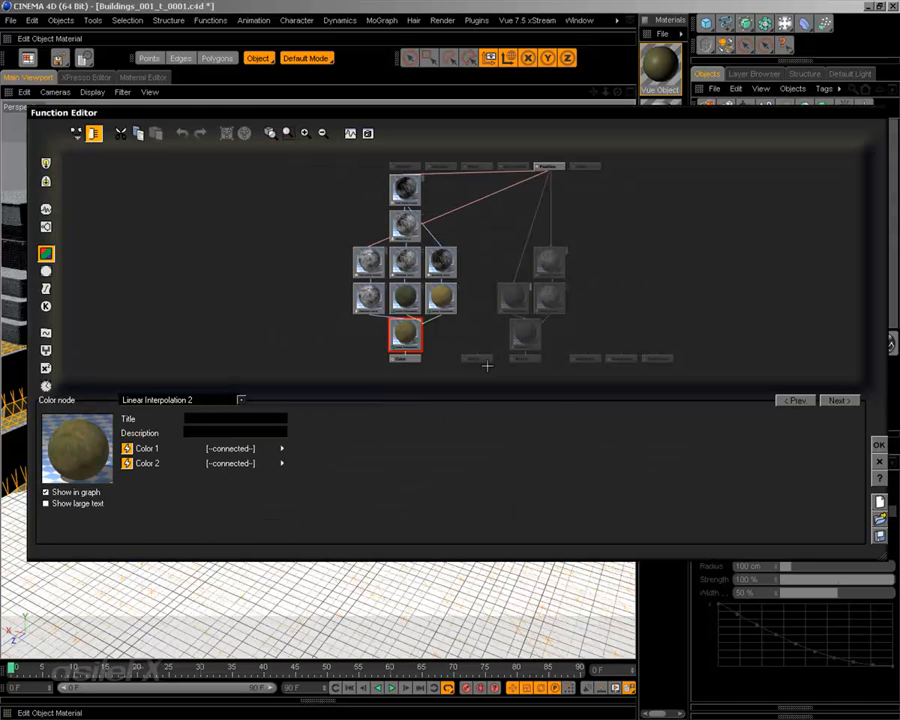
click(879, 444)
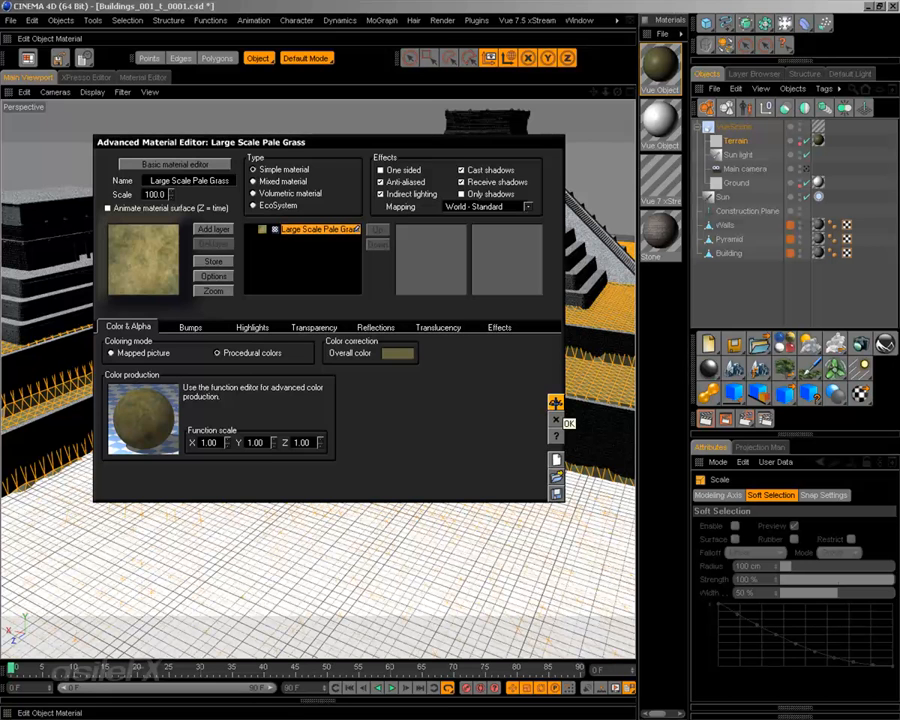
click(556, 419)
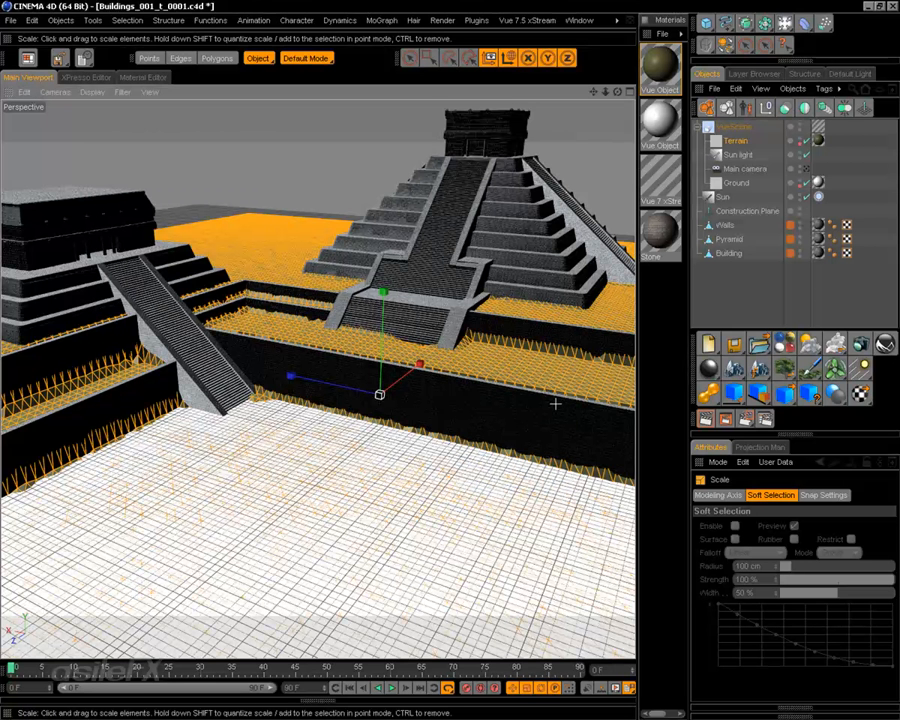
Set the terrain's material scale to 50 in its object properties
right_click(555, 403)
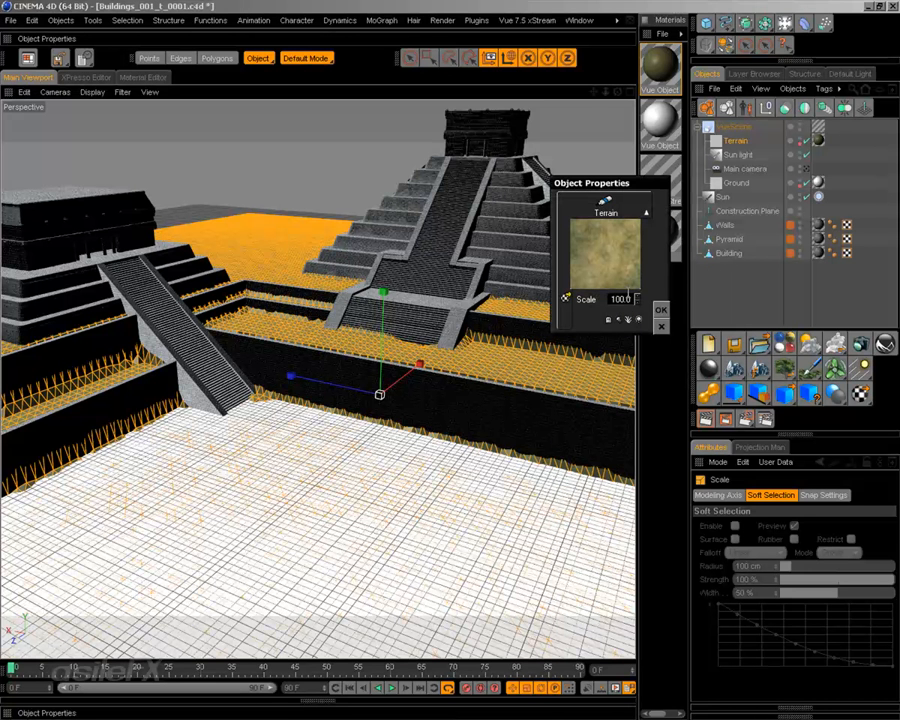
double_click(628, 294)
text(50)
click(661, 310)
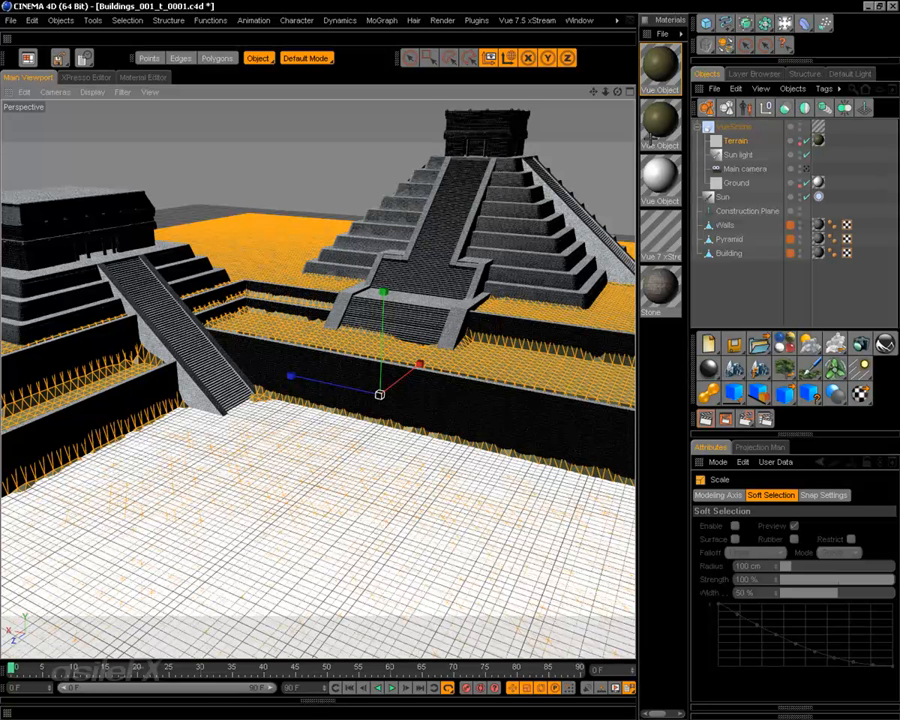
Deselect the terrain and save the scene as the new version Buildings_001_t_0002.c4d
click(740, 290)
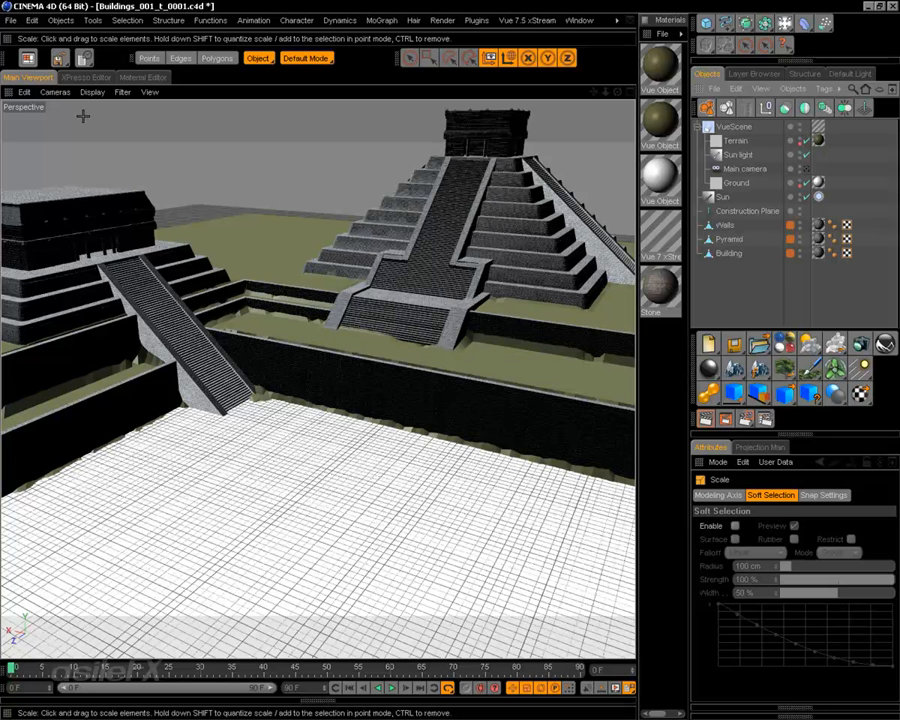
click(12, 20)
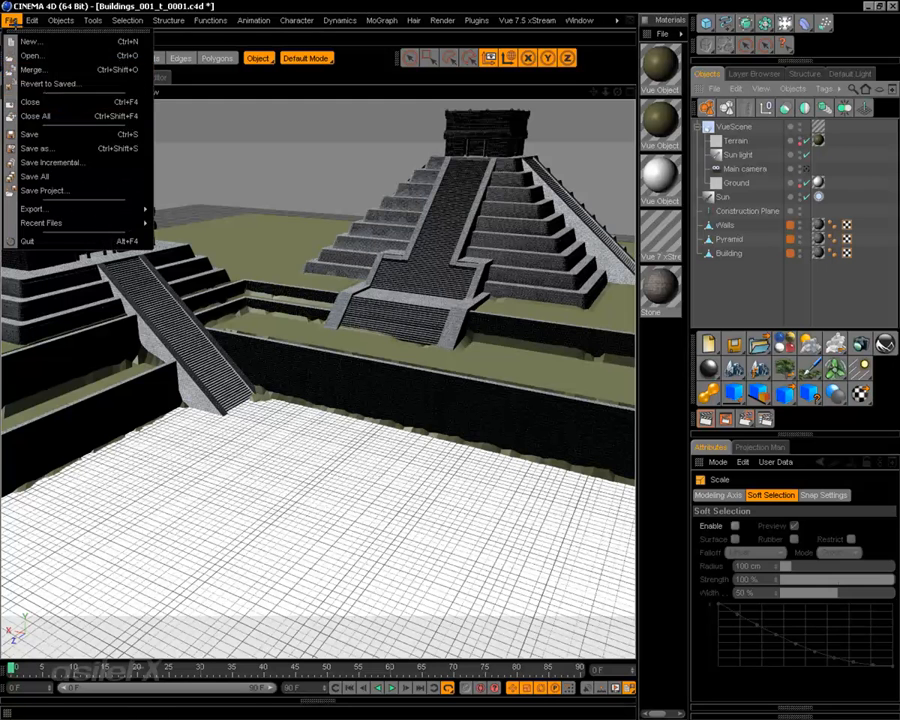
click(88, 135)
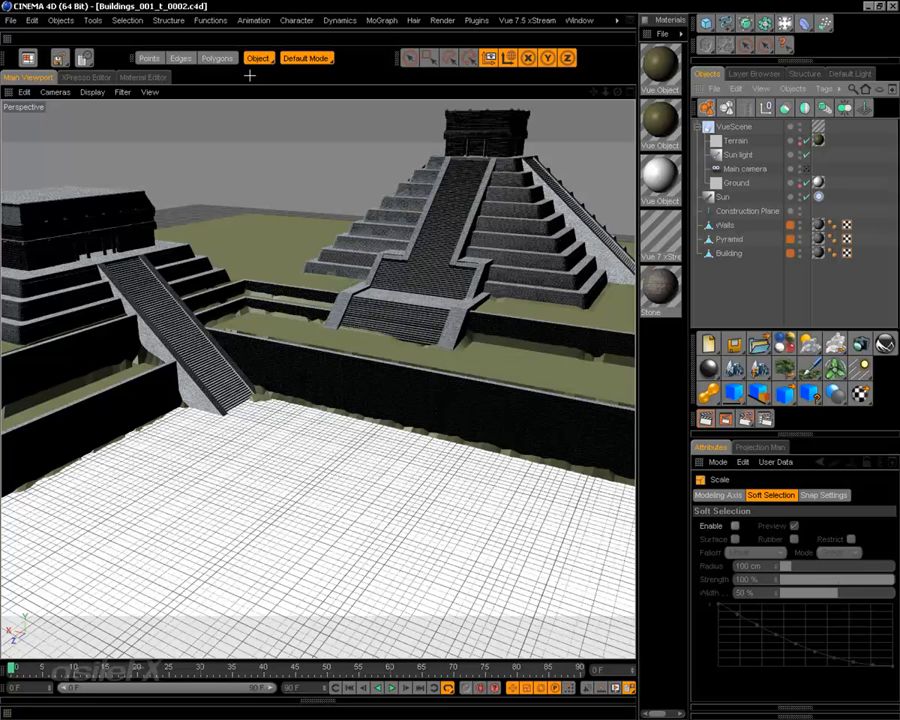
Delete the Ground object from the Vue scene and render the active view
click(737, 183)
key(Delete)
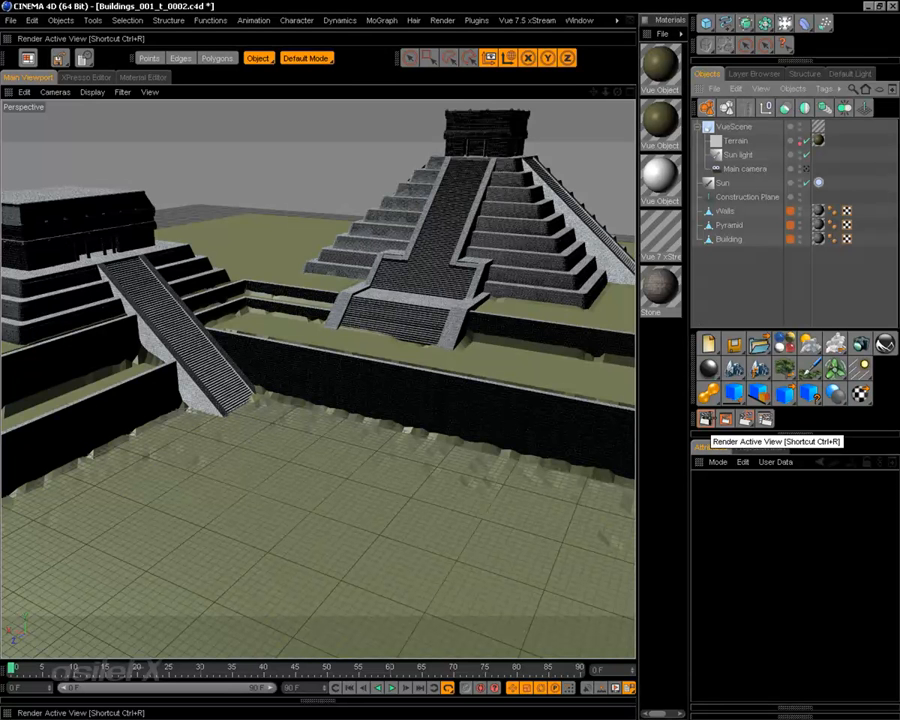
click(706, 418)
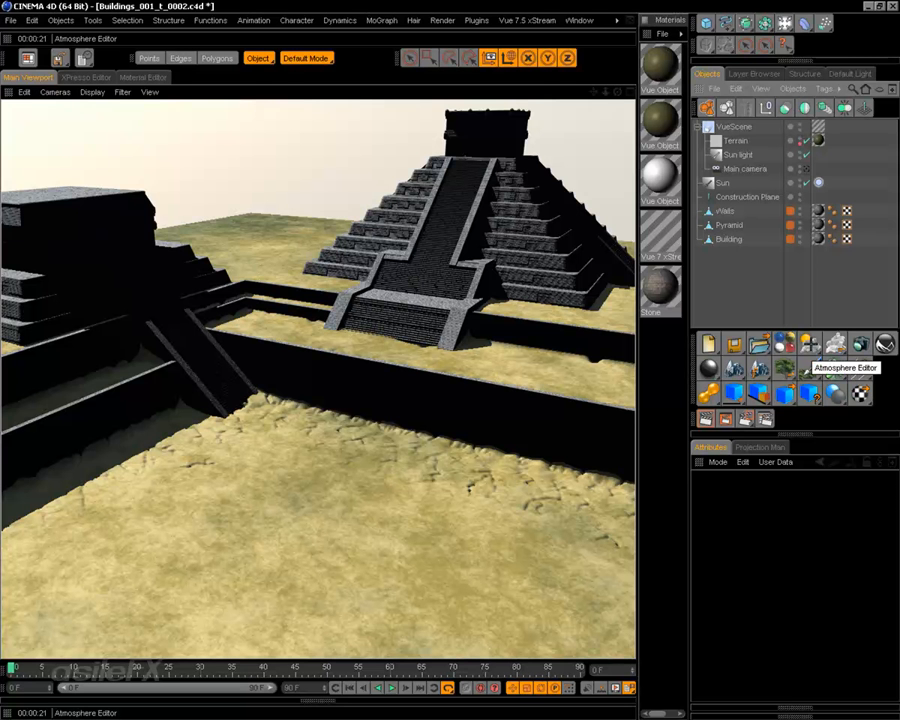
Shift the atmosphere's light balance to 100% sunlight and render the active view
click(810, 345)
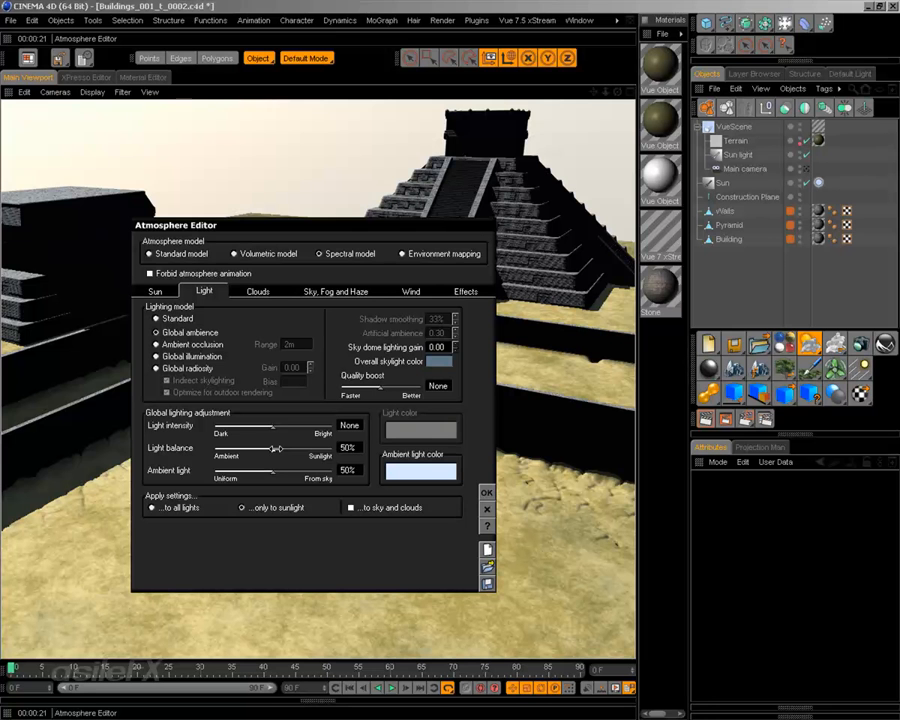
drag(273, 451, 336, 449)
click(486, 493)
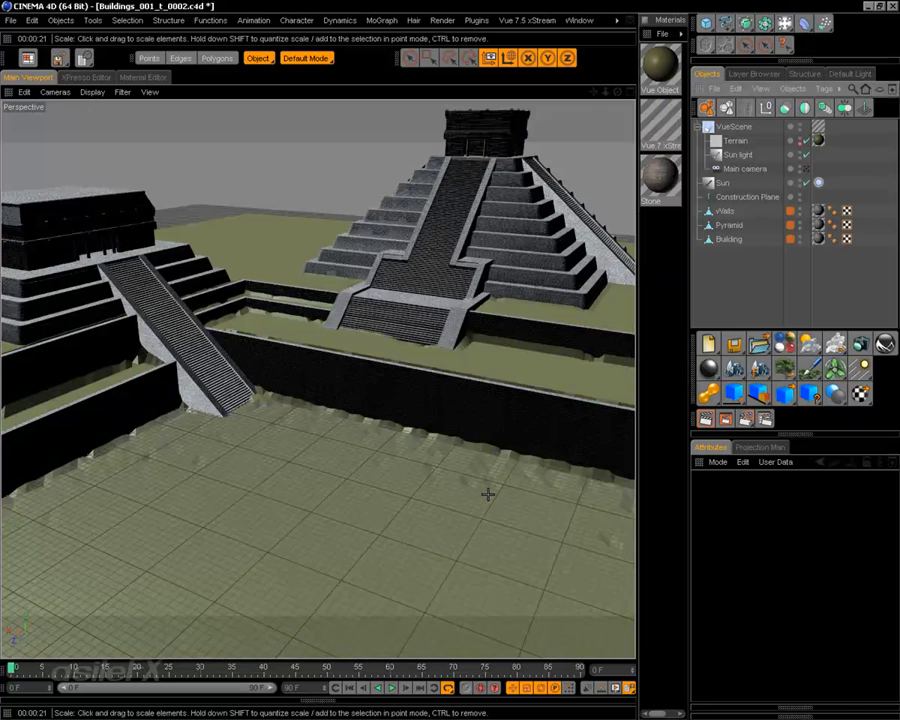
click(706, 418)
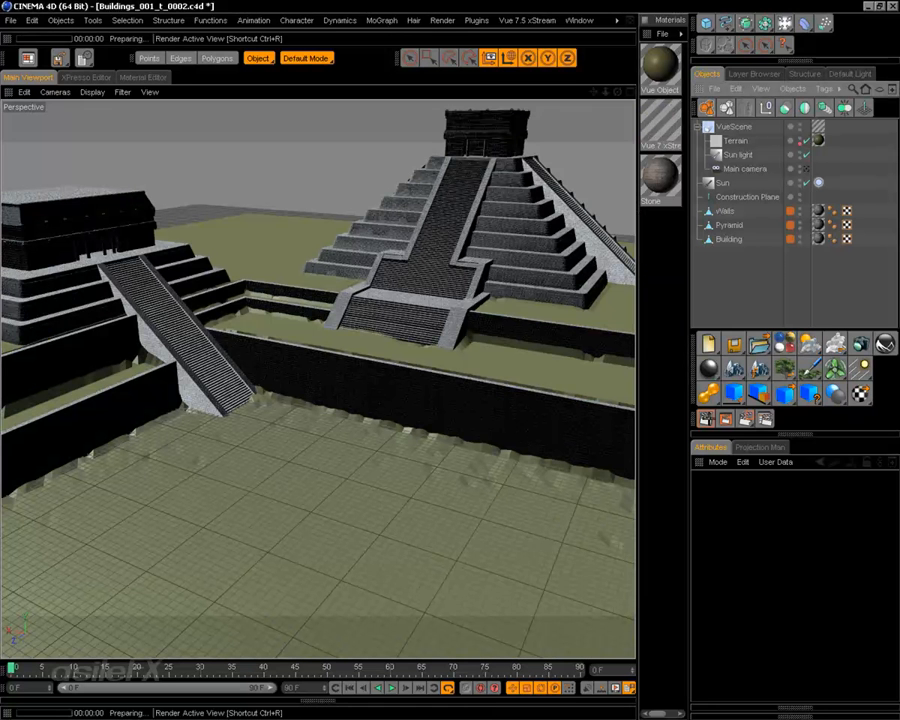
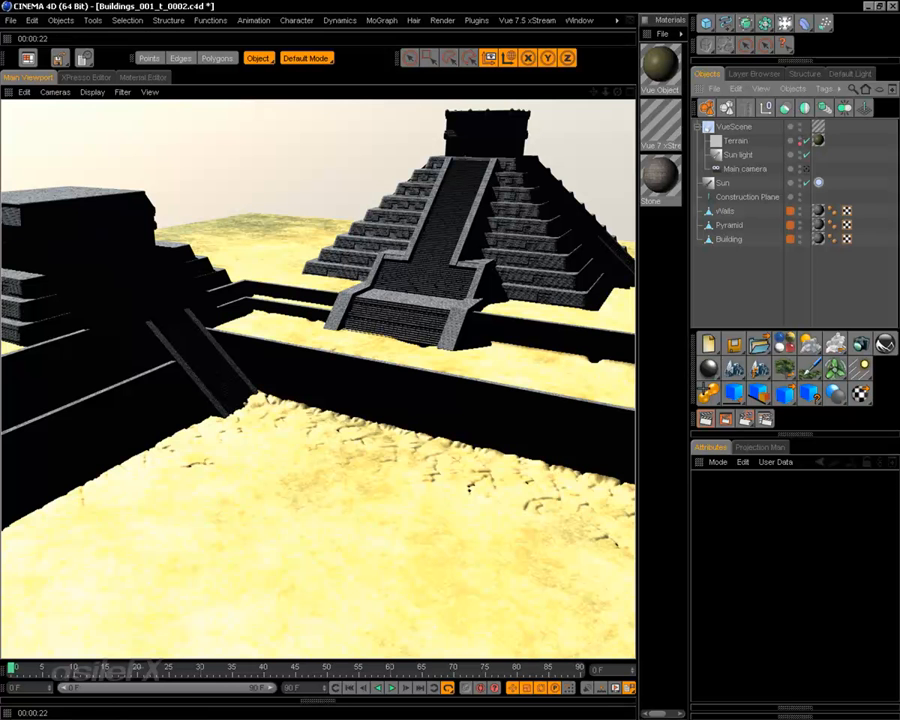
Set the atmosphere's light balance to 50%
click(810, 344)
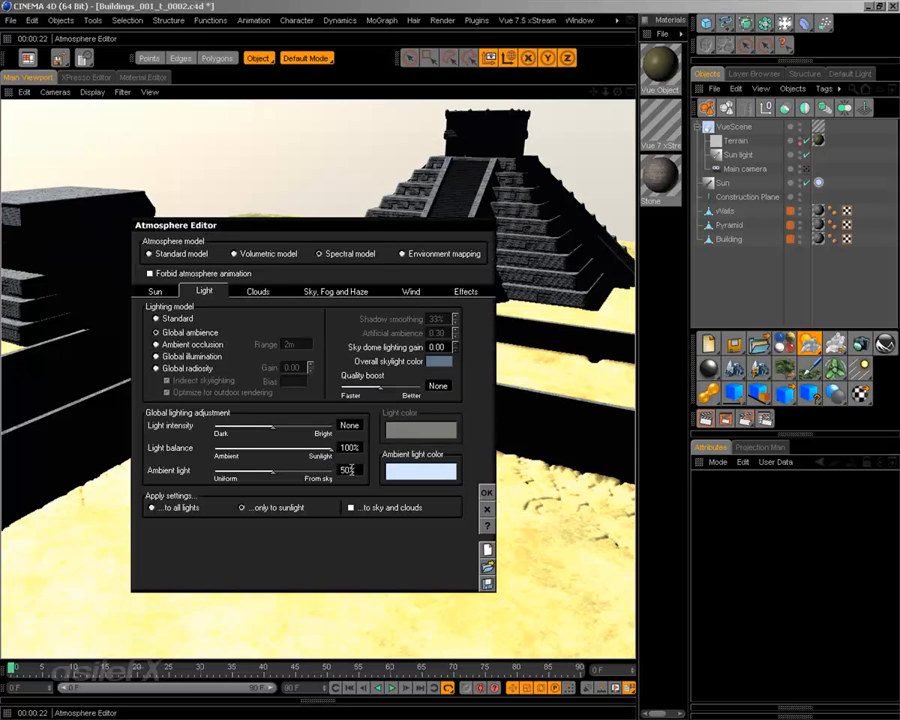
double_click(346, 449)
text(50)
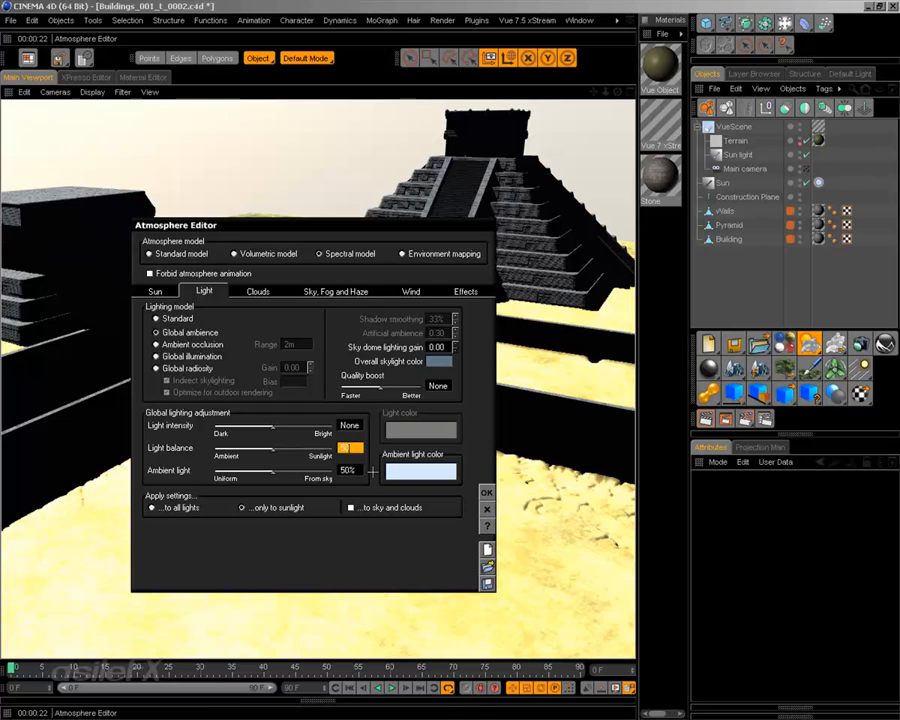
click(487, 492)
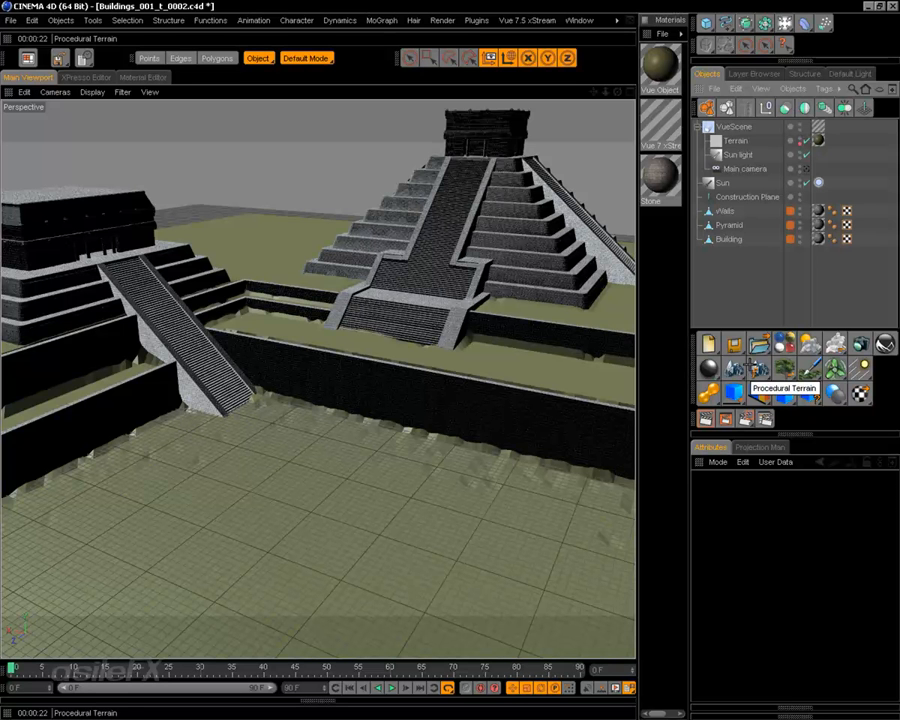
Check the location, time and light colour settings of the Cinema 4D Sun object
click(722, 183)
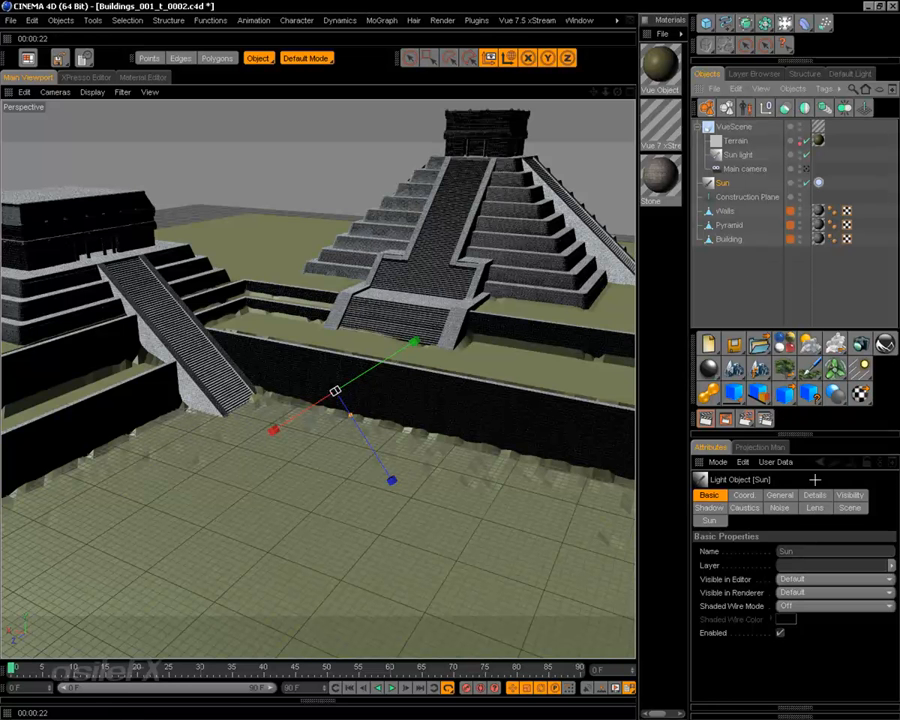
click(709, 520)
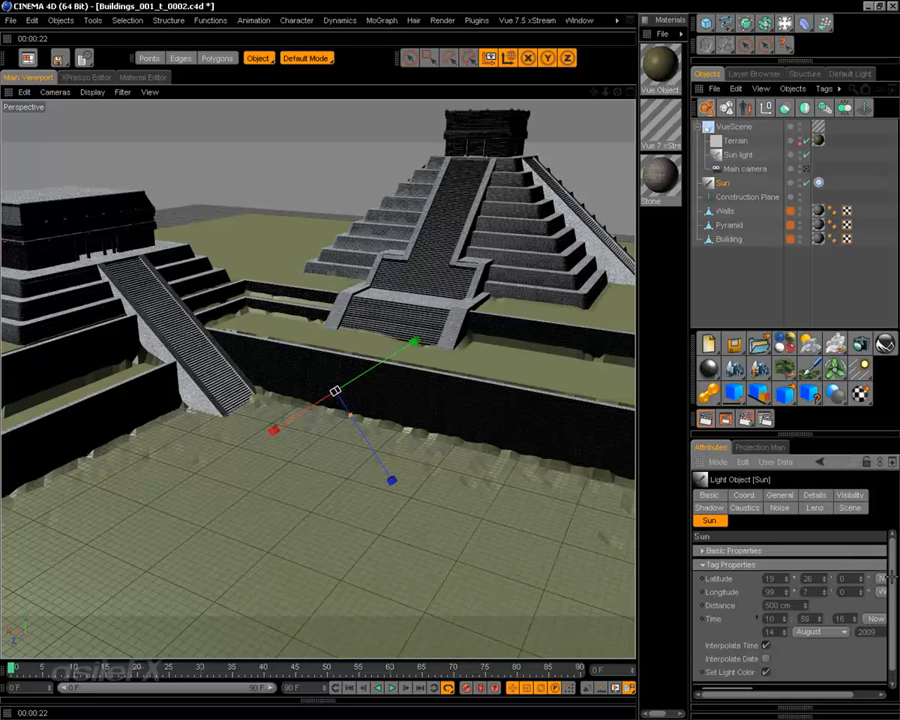
click(779, 495)
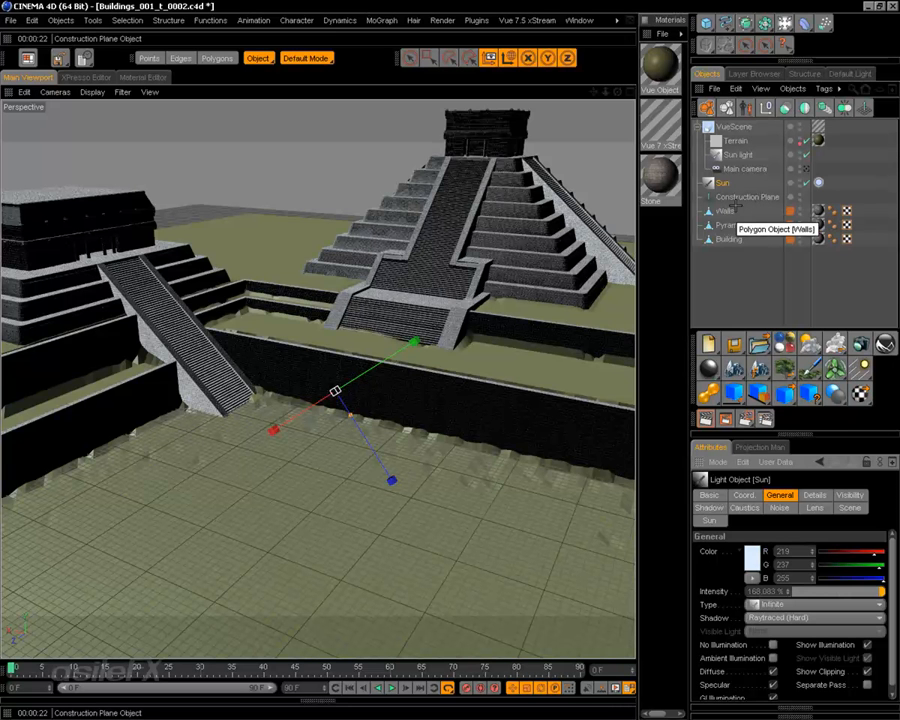
Set the Vue Sun light's colour to red 219, green 237 and blue 255 in its object properties
click(737, 155)
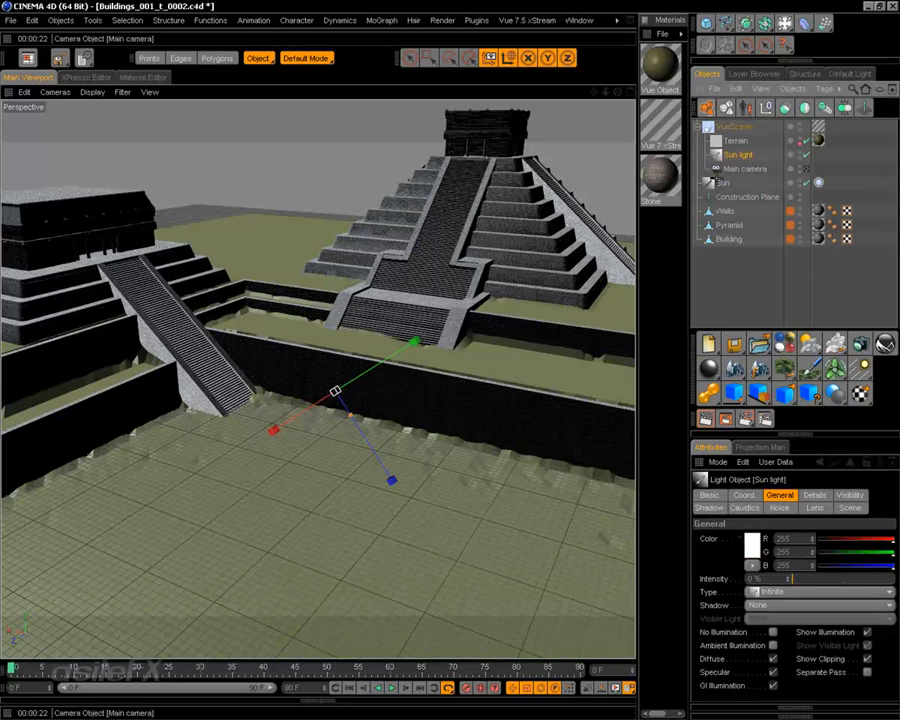
right_click(479, 369)
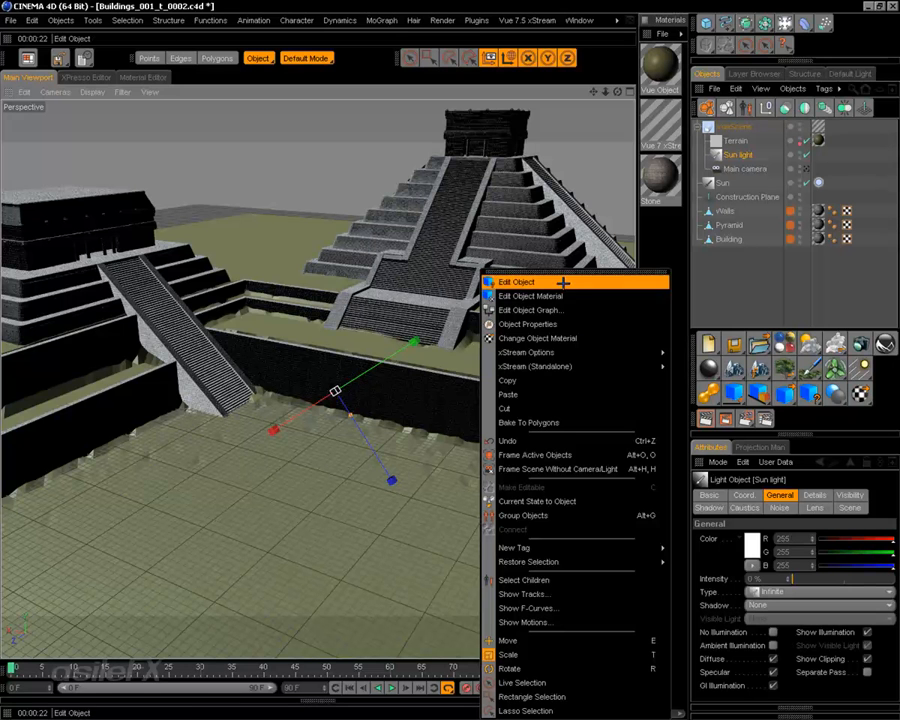
click(567, 326)
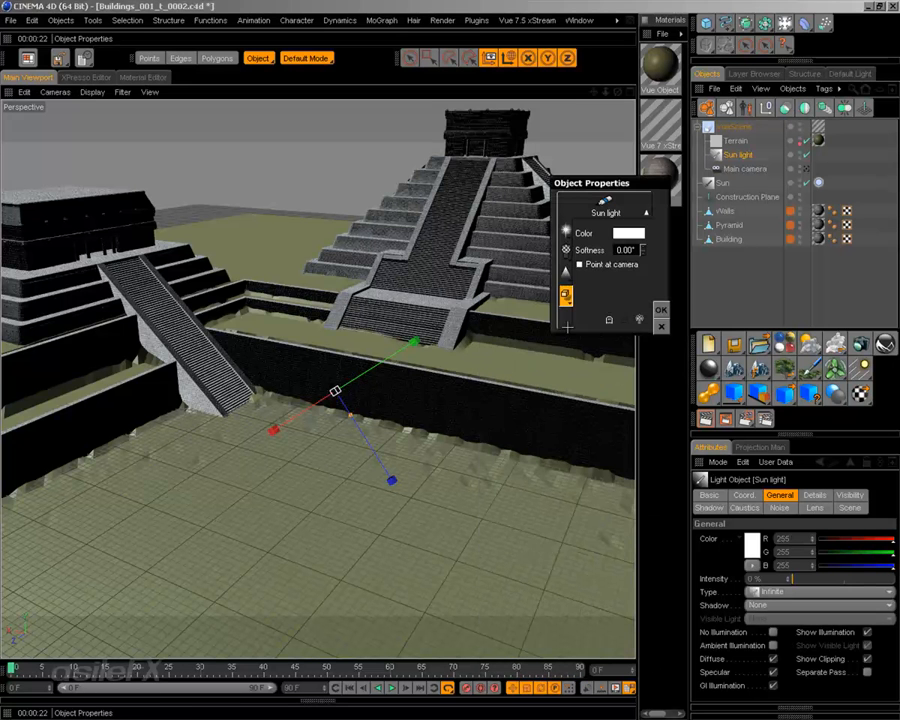
right_click(634, 237)
click(641, 242)
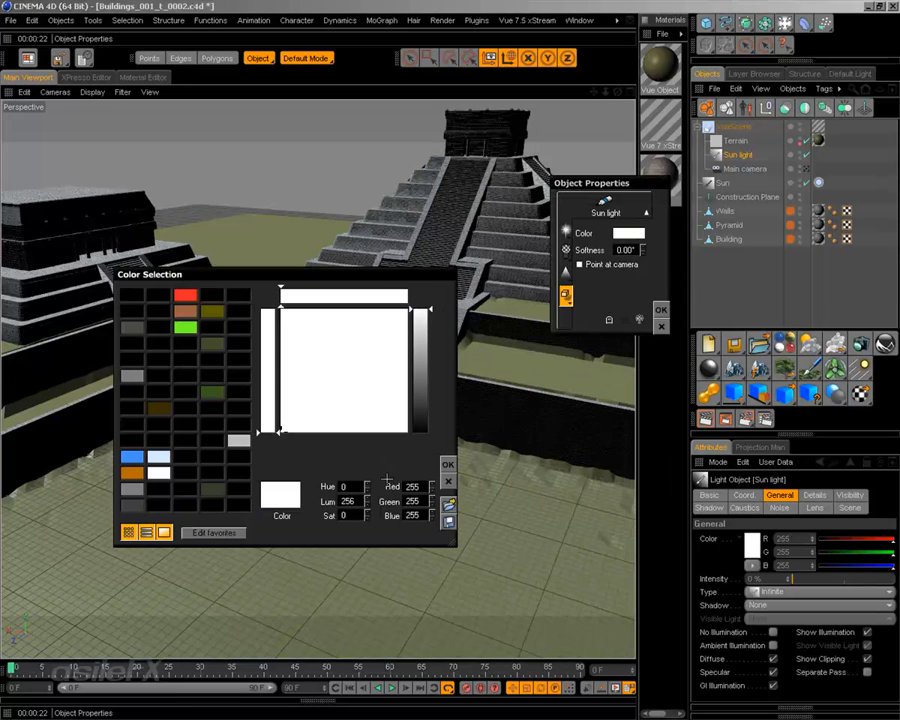
click(414, 485)
text(221)
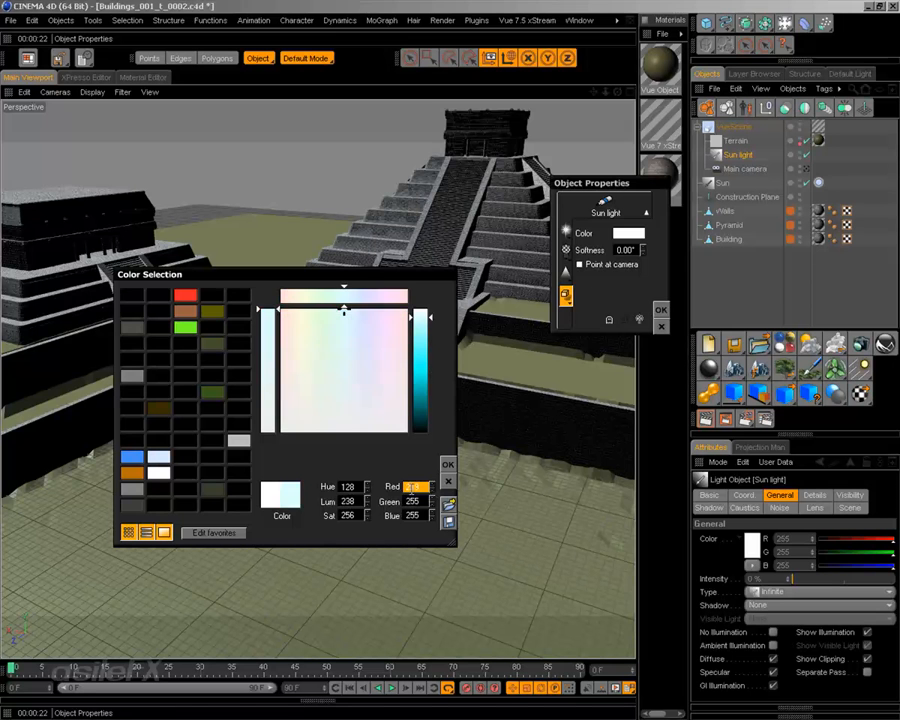
click(417, 496)
text(237)
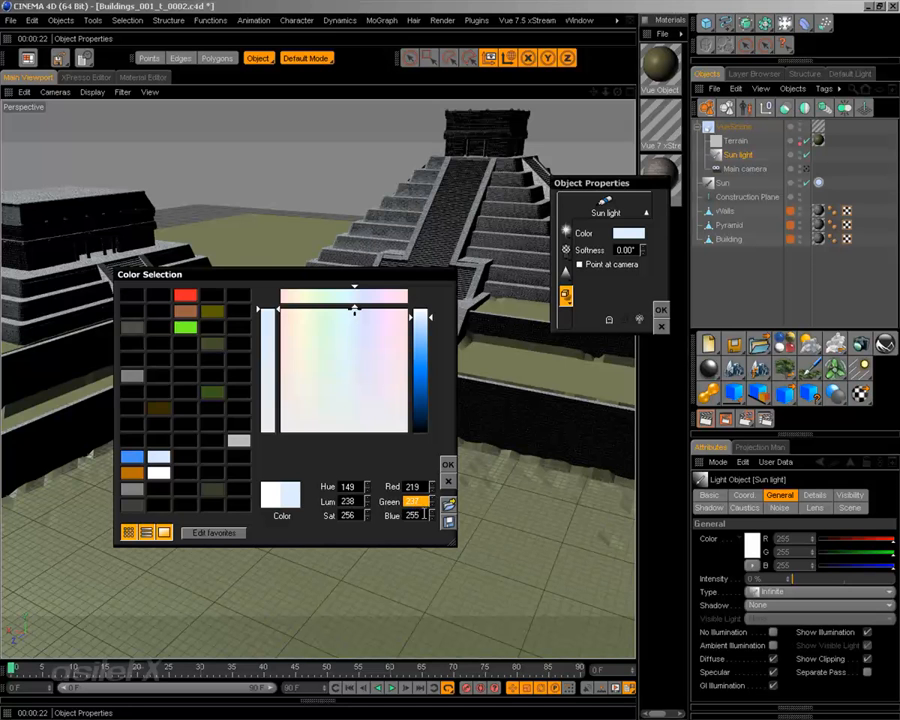
key(Tab)
click(448, 464)
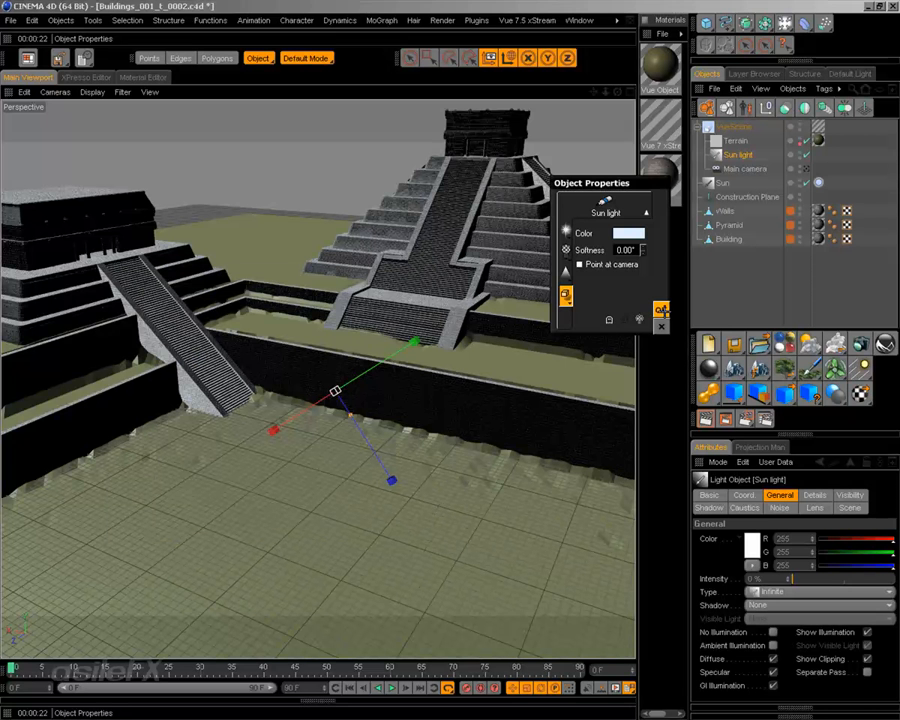
Set the Vue Sun light's intensity to 100% and its shadow type to Raytraced (Hard)
click(661, 326)
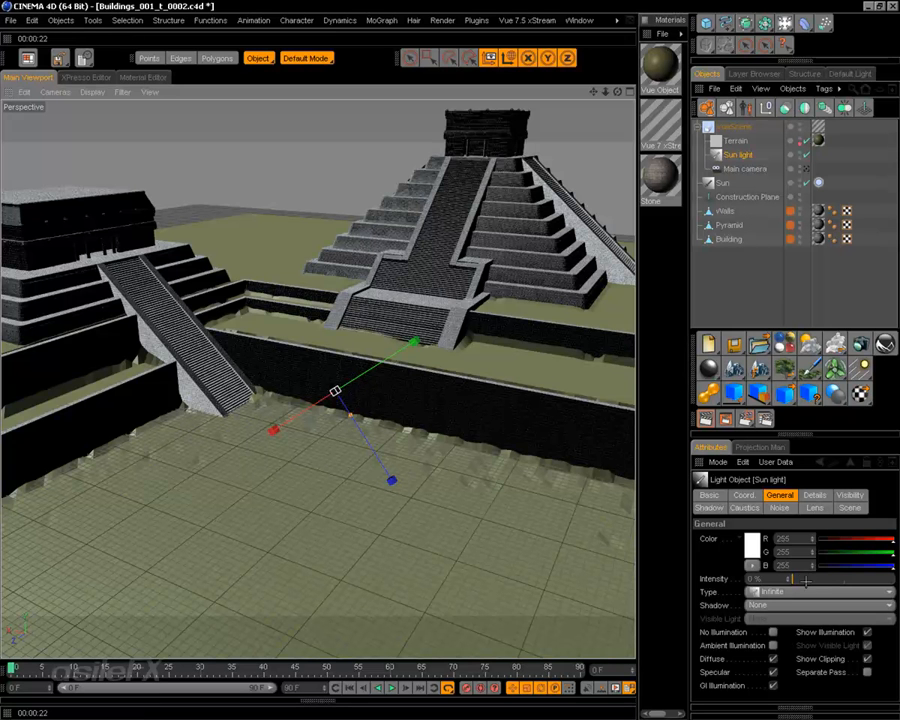
drag(793, 579, 894, 579)
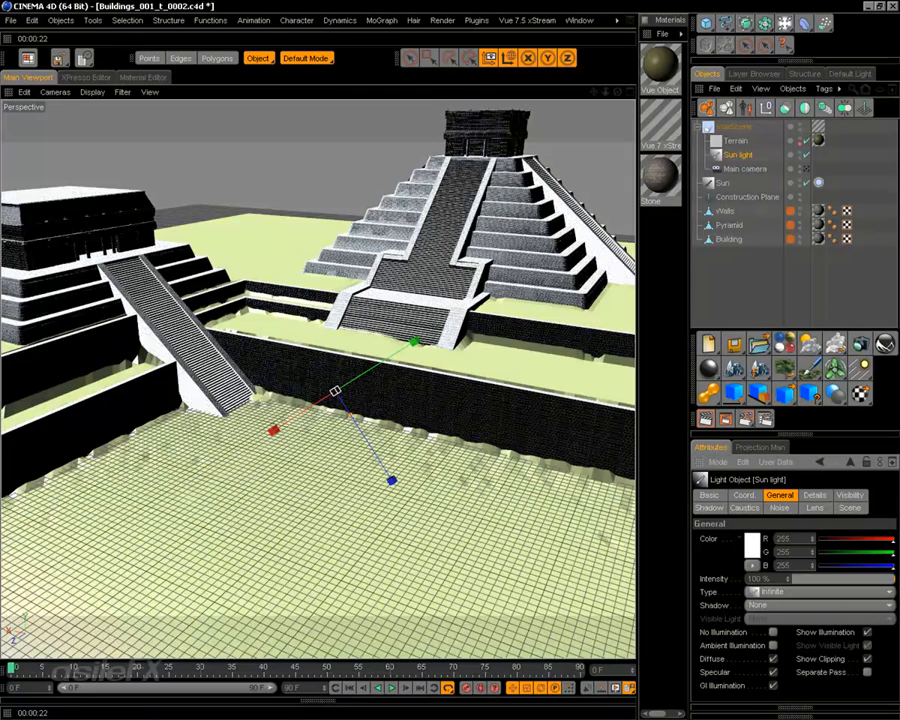
click(782, 605)
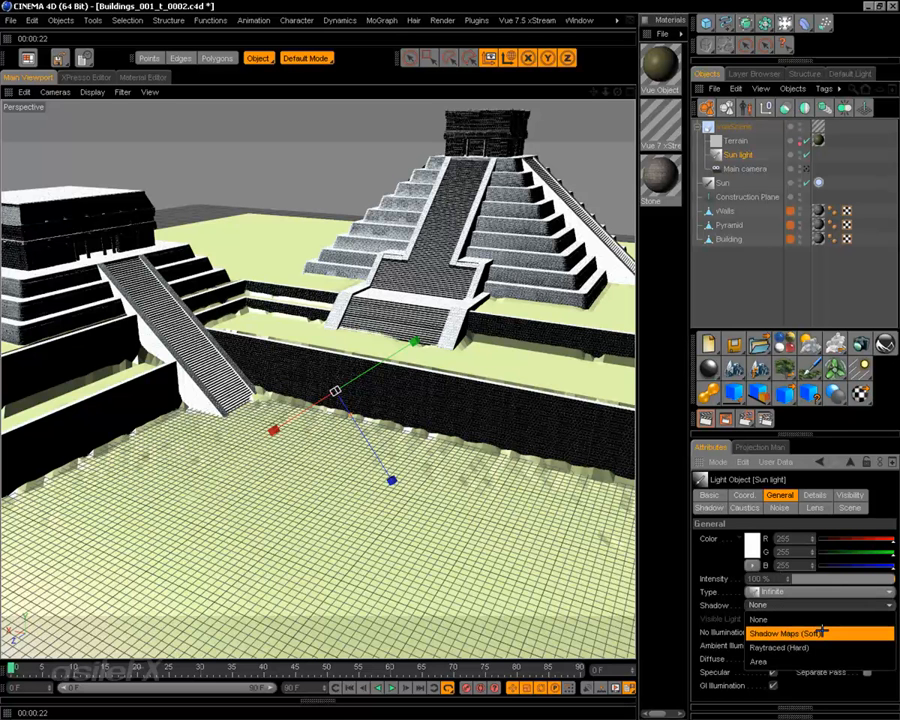
click(818, 648)
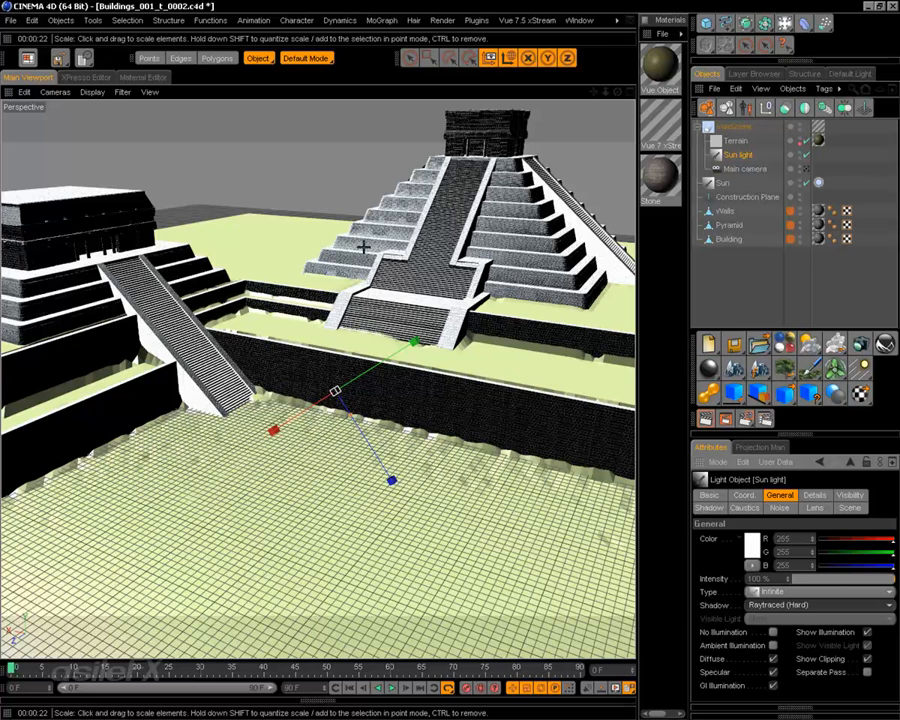
Disable the Cinema 4D Sun object and render the active view lit only by the Vue Sun light
click(723, 183)
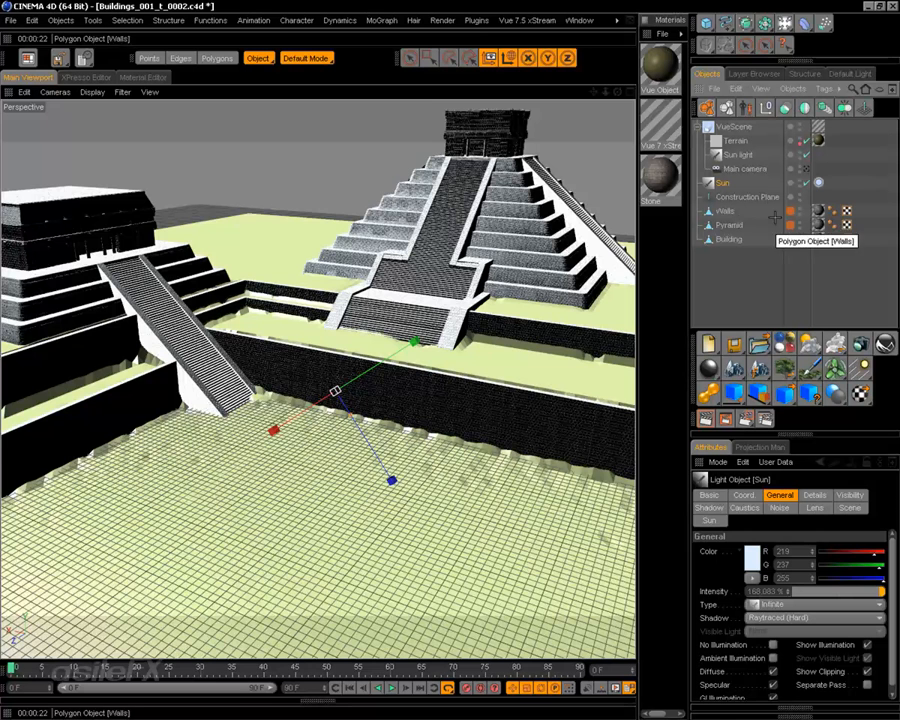
click(806, 184)
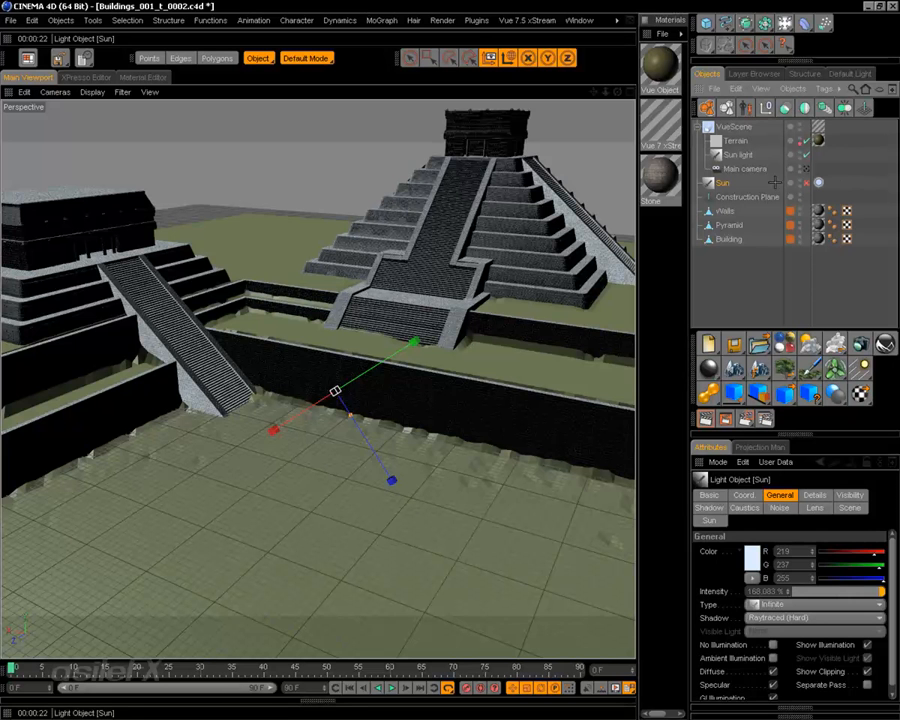
click(740, 155)
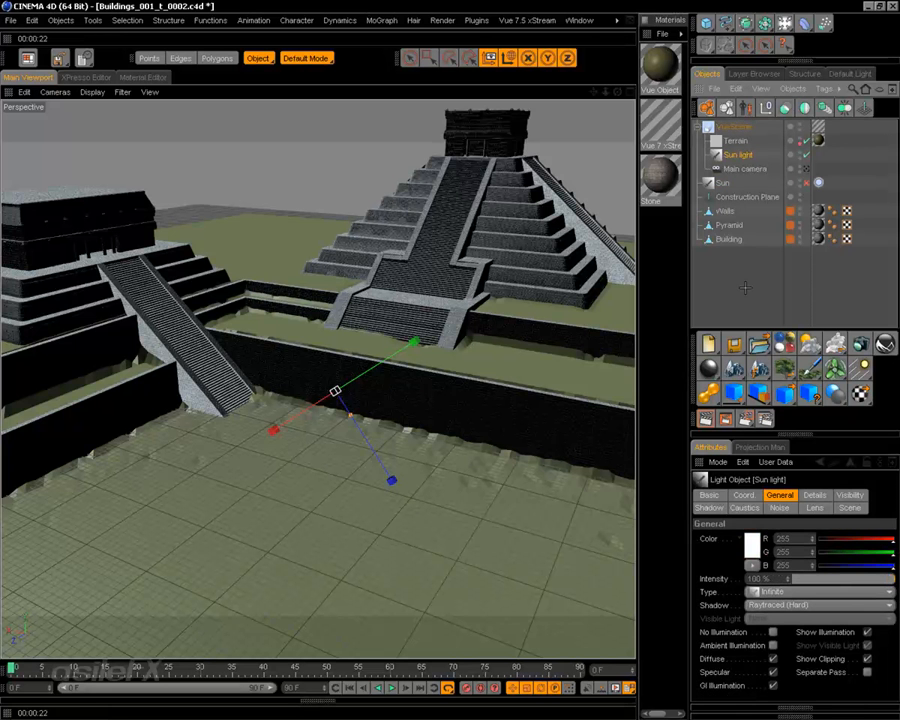
click(735, 284)
click(706, 419)
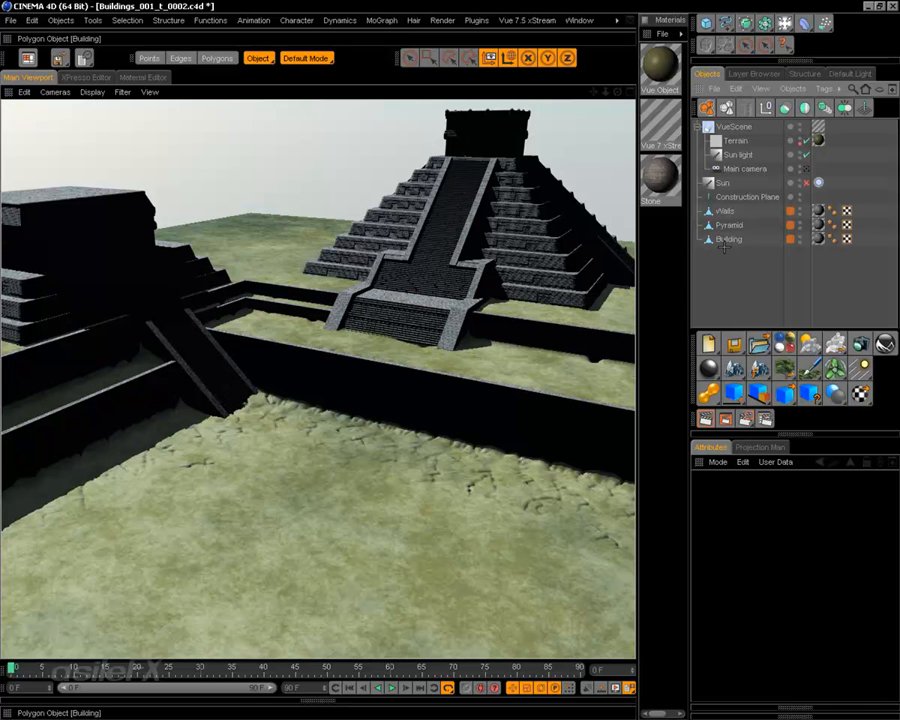
click(757, 306)
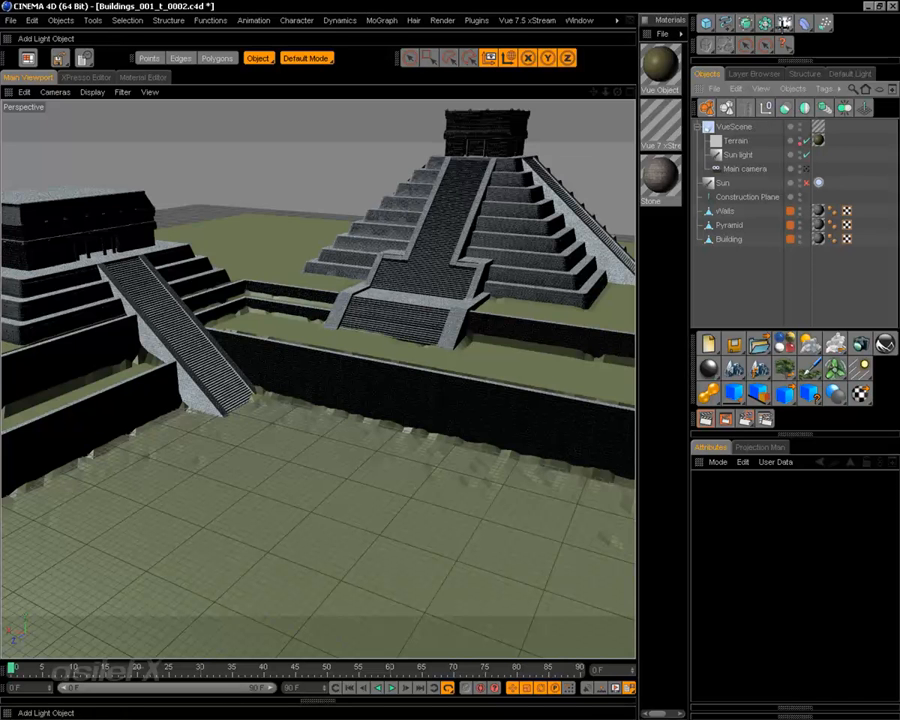
Add an infinite light to the scene and name it Ambient
click(785, 22)
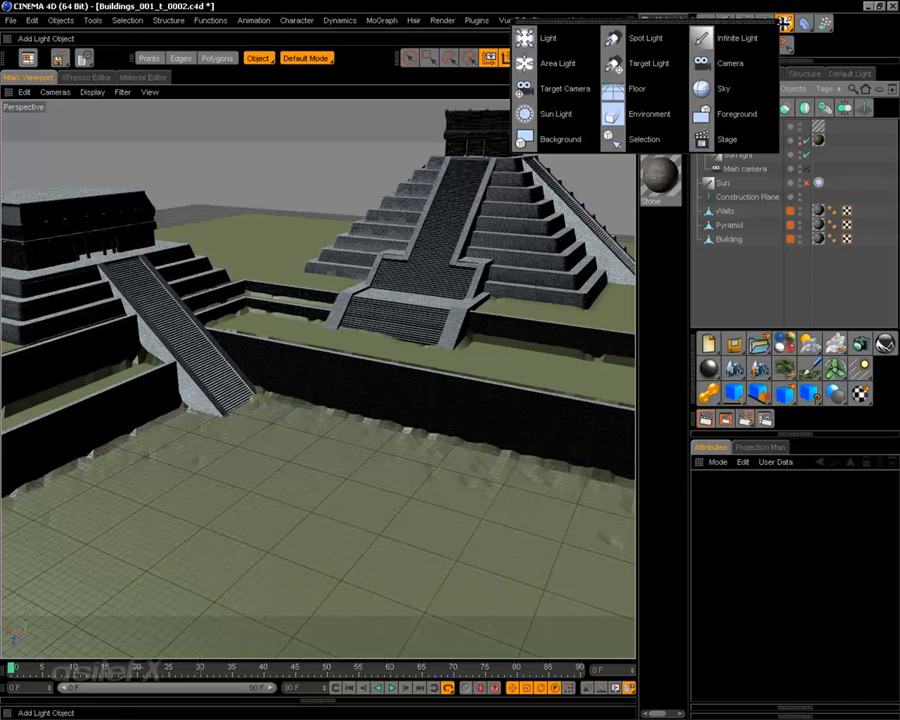
click(752, 37)
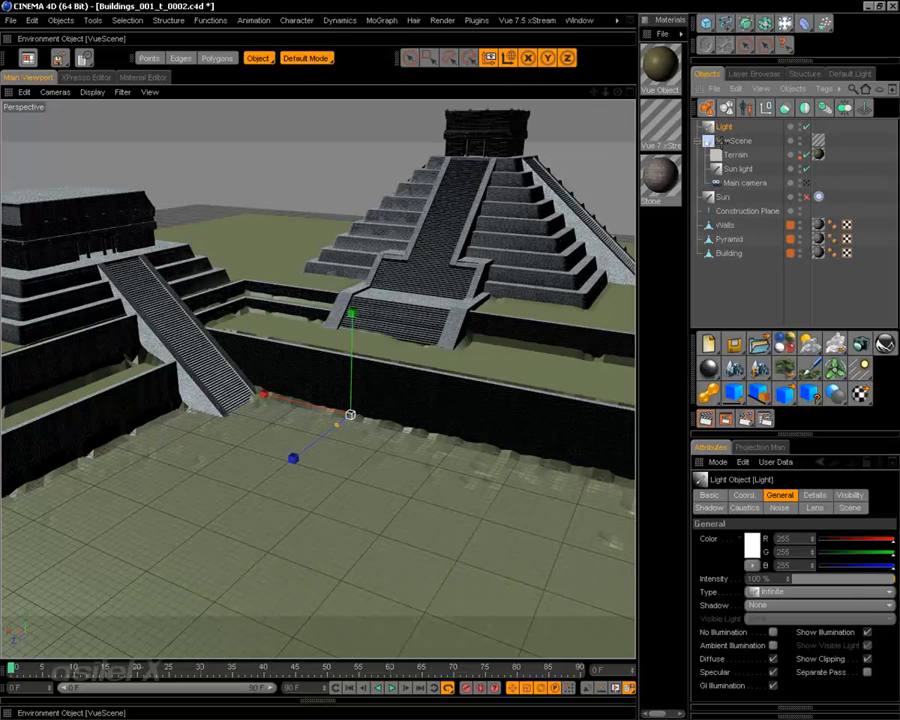
double_click(727, 126)
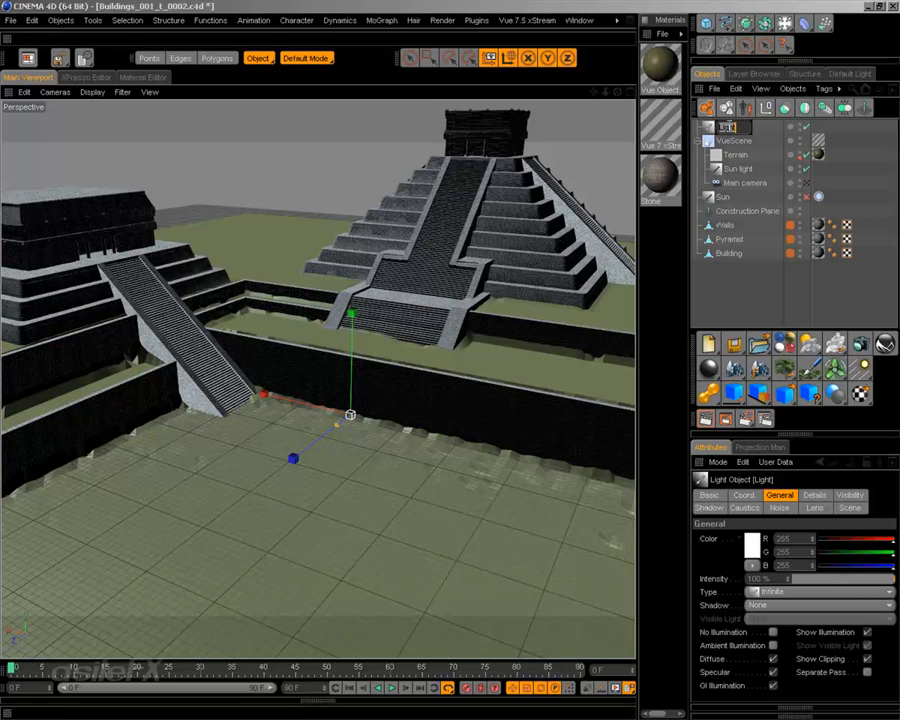
text(Ambient)
key(Return)
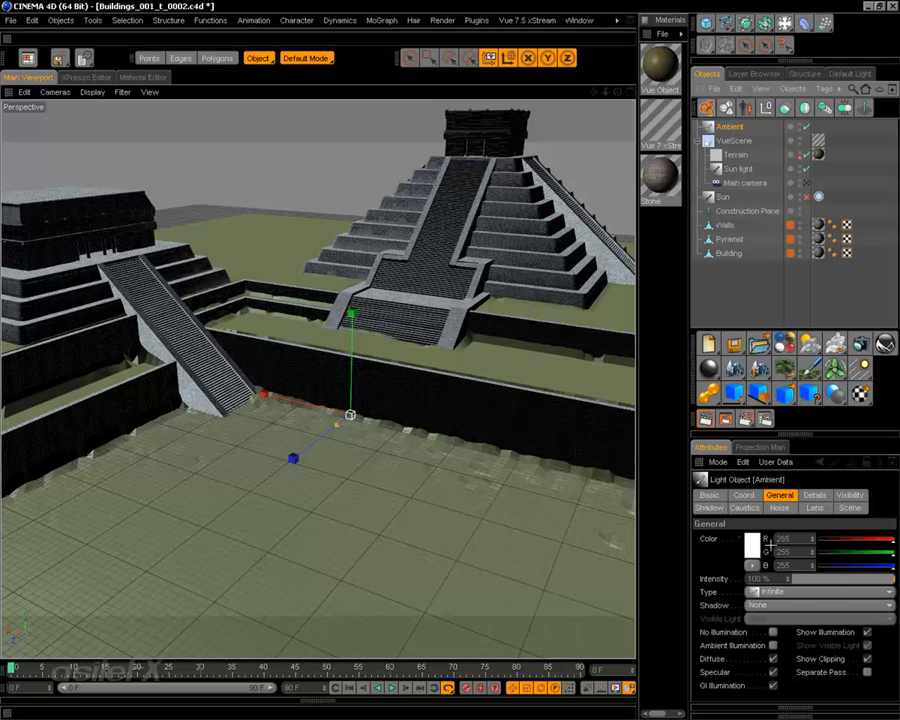
Enable ambient illumination on the Ambient light and set its intensity to 50%
click(773, 645)
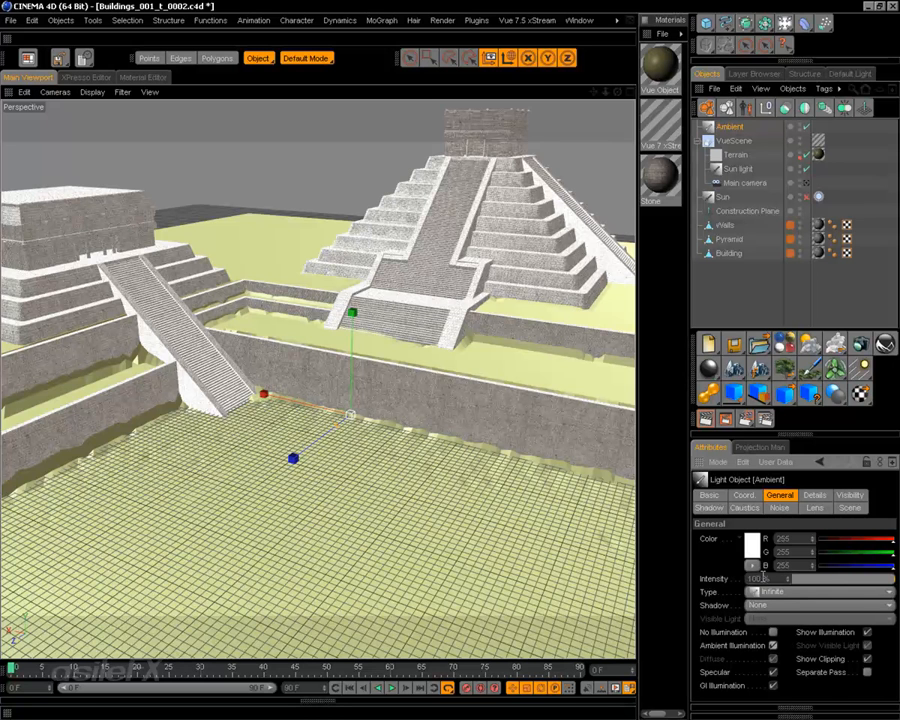
drag(761, 578, 738, 579)
text(50)
key(Return)
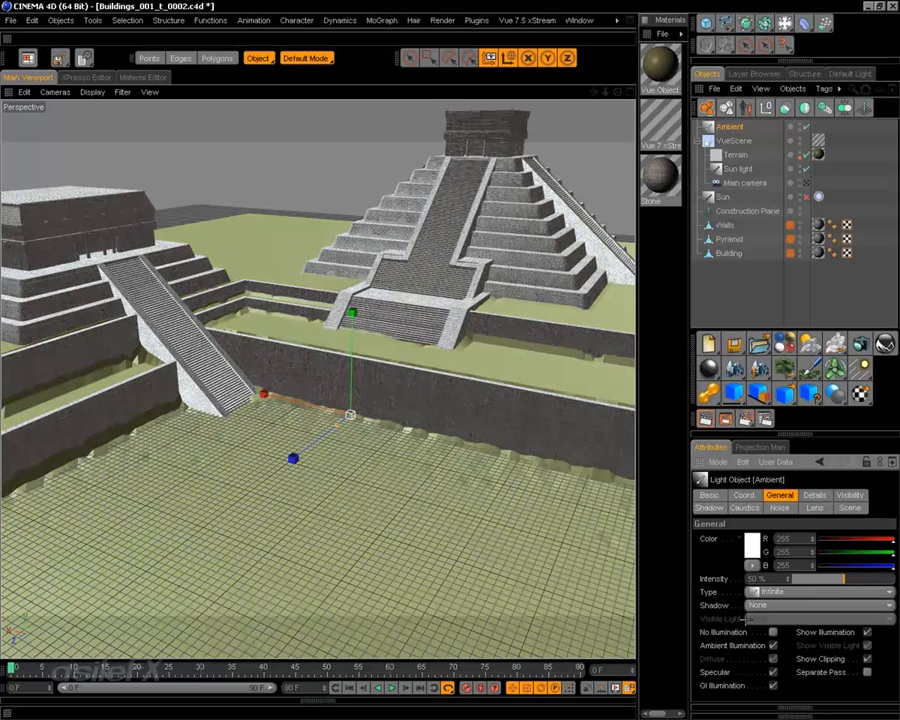
Exclude the VueScene object from the Ambient light's illumination and render the active view
click(850, 507)
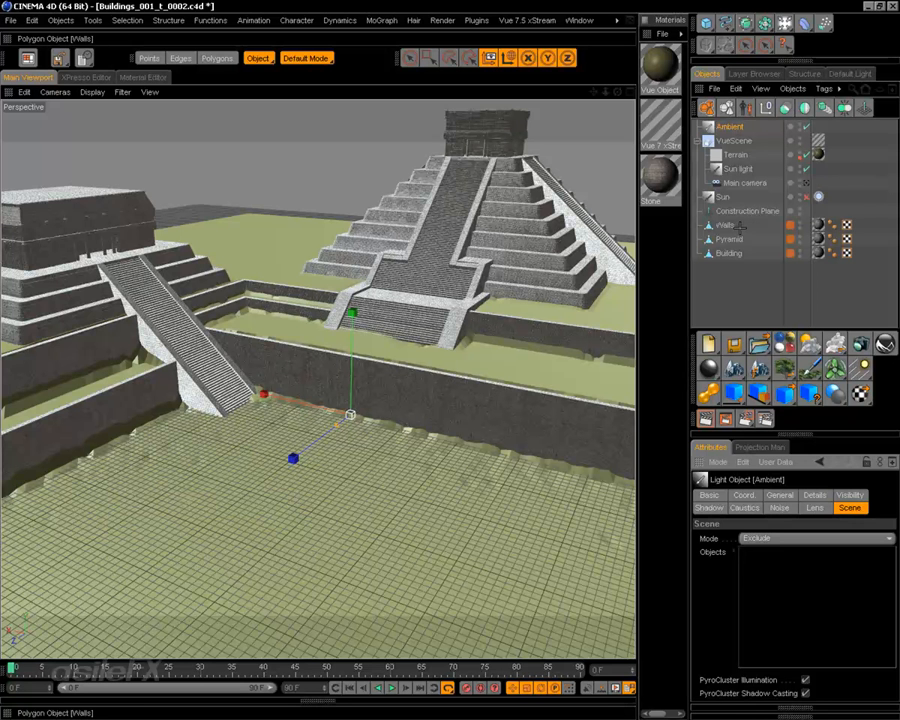
click(760, 143)
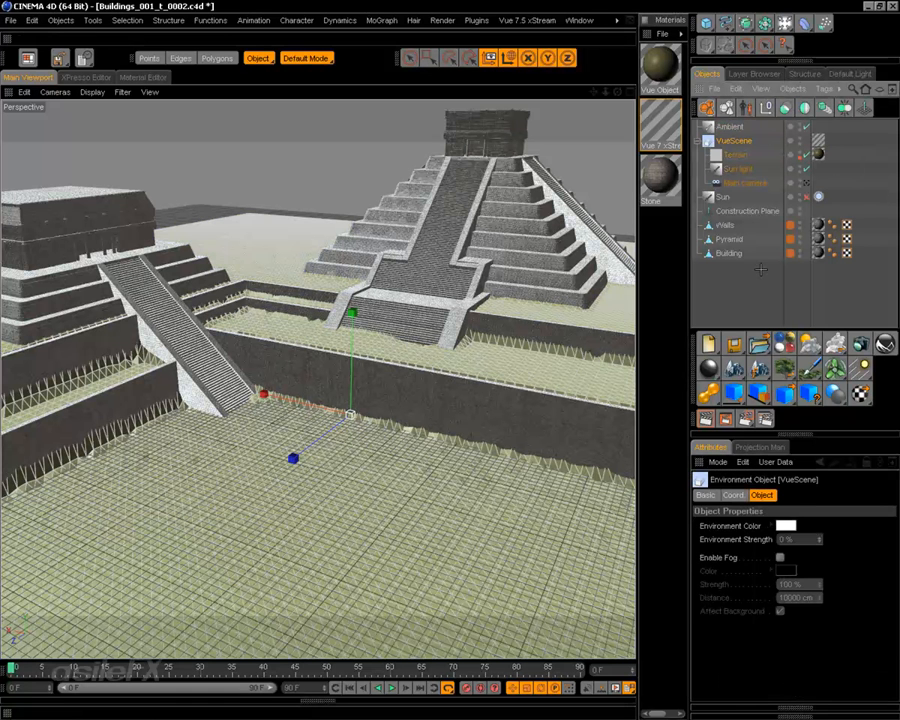
click(730, 127)
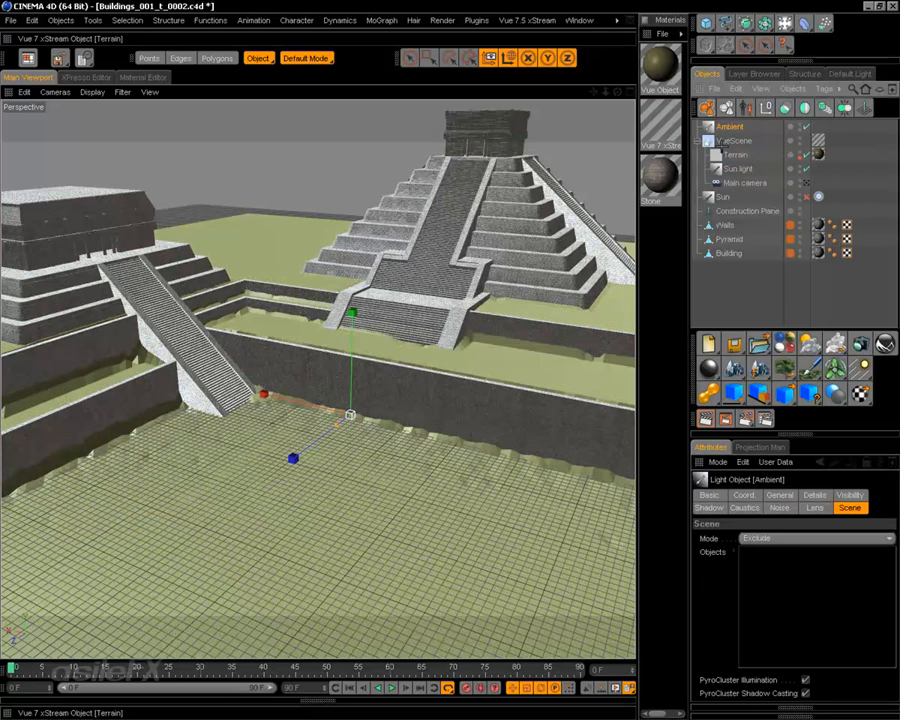
drag(722, 141, 777, 598)
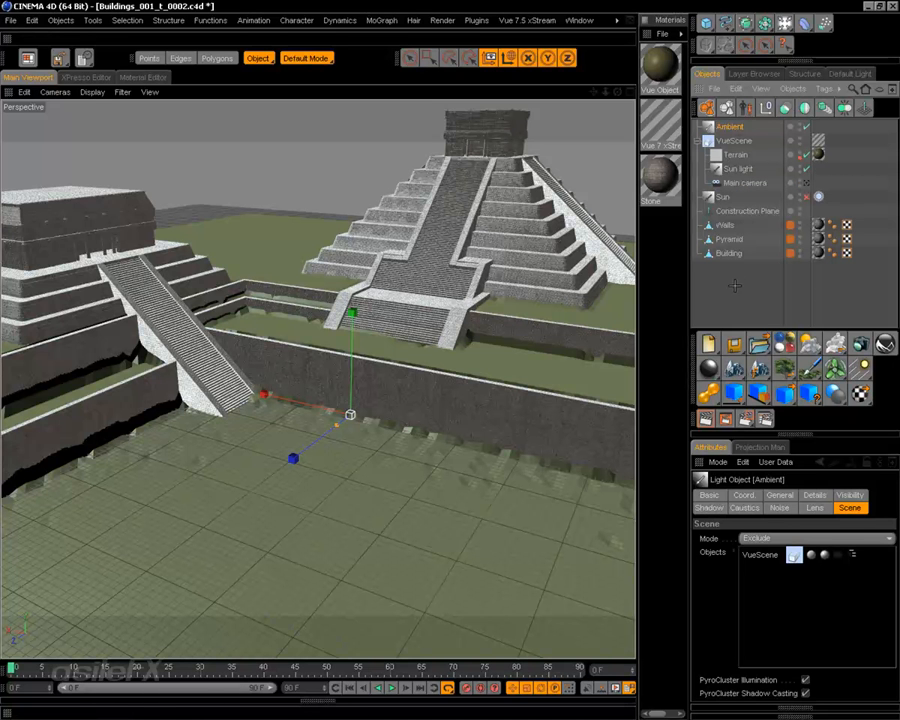
click(735, 286)
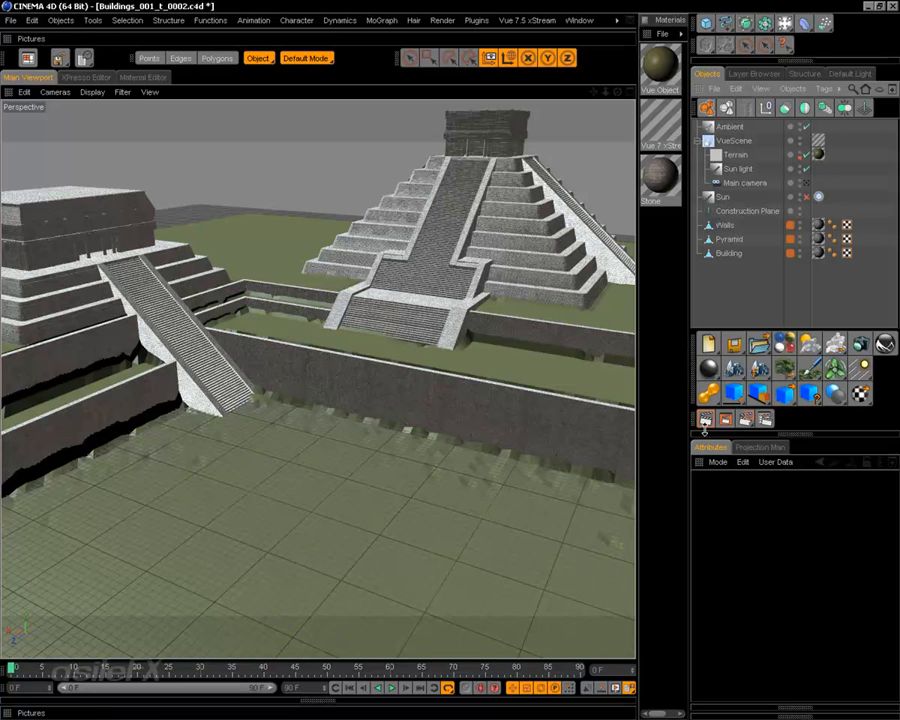
click(706, 419)
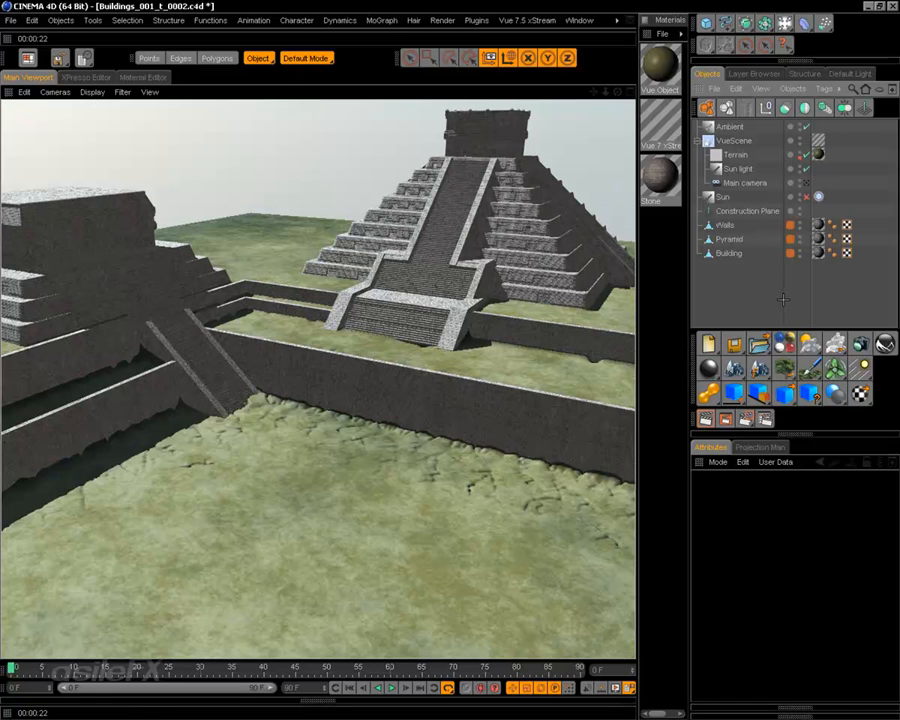
Reduce the Ambient light's intensity to 23%
click(739, 168)
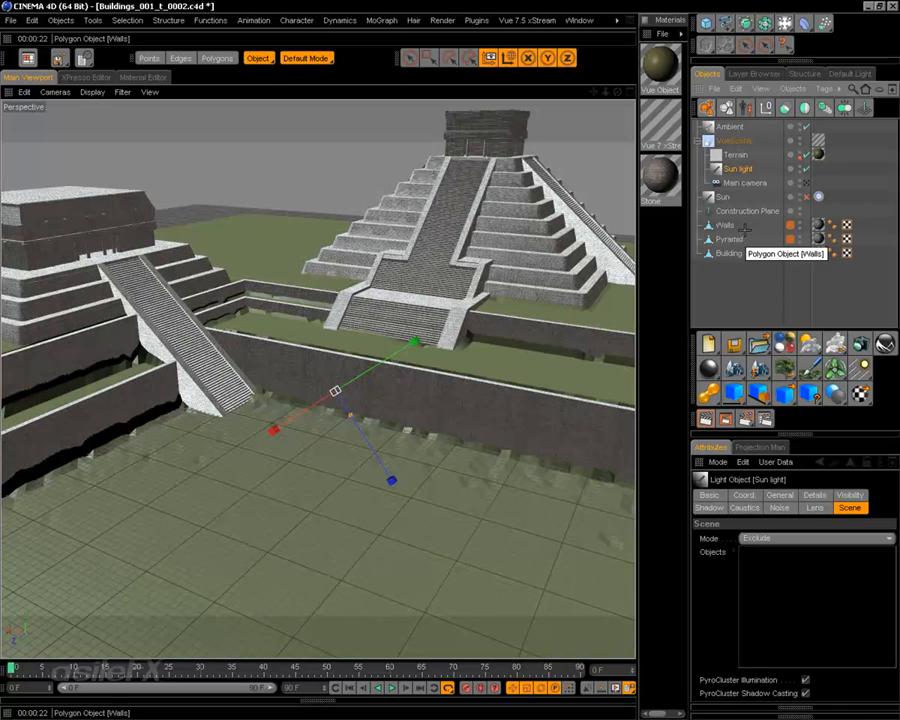
click(730, 127)
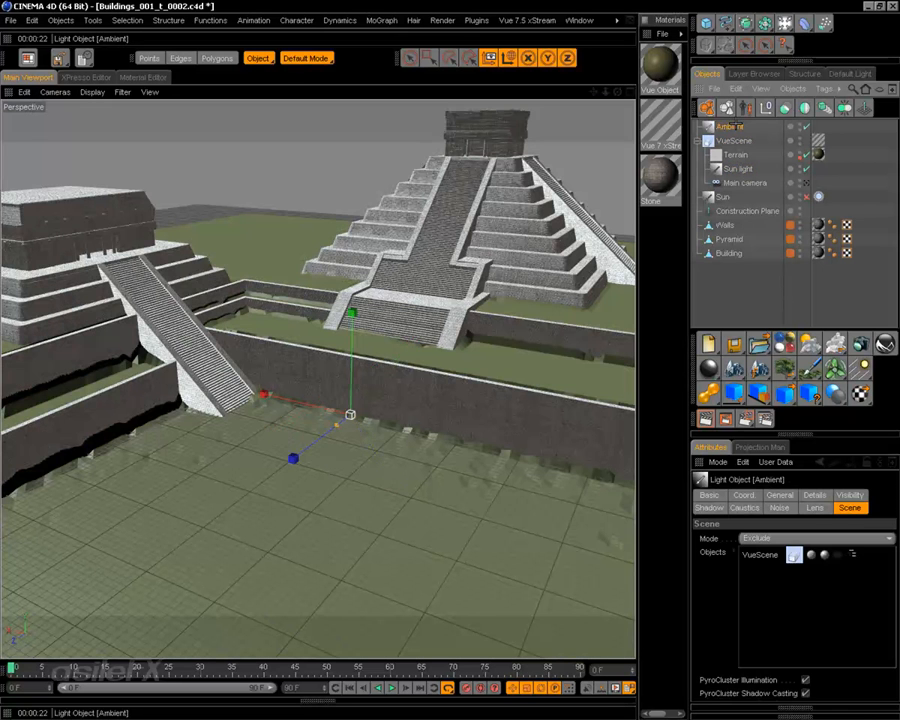
click(783, 495)
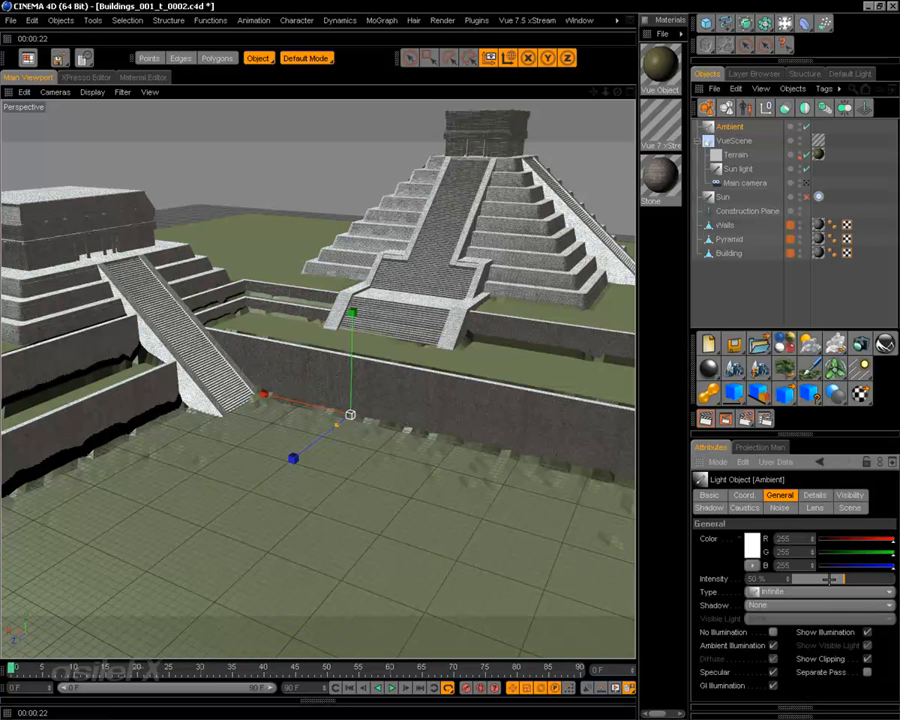
mouse_move(829, 578)
mouse_down()
mouse_move(790, 580)
mouse_move(895, 579)
mouse_move(816, 583)
mouse_up()
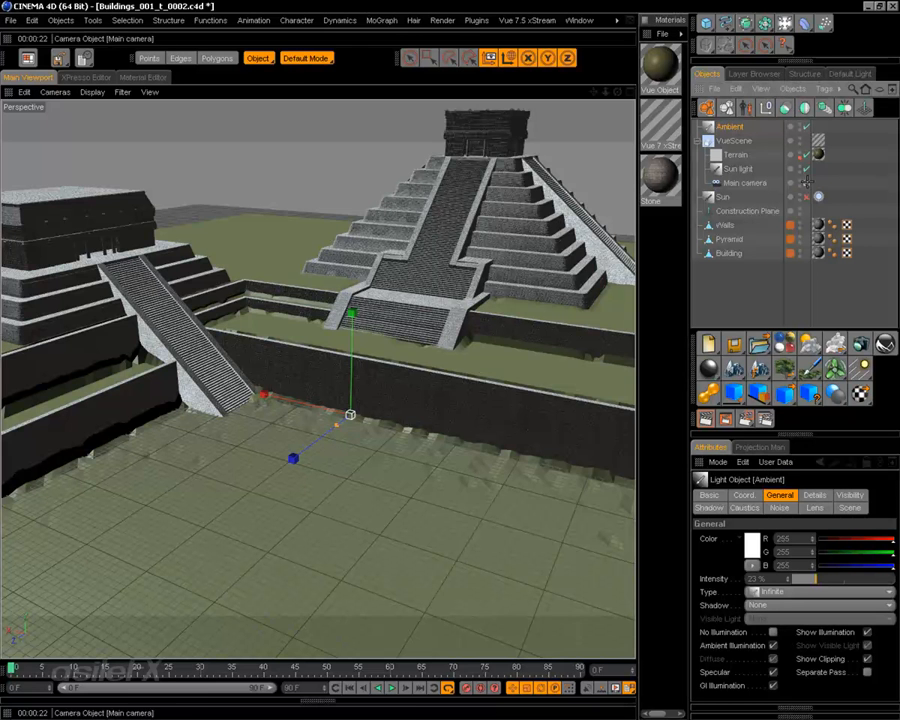
Toggle the Main camera view and frame the building, pyramid and walls from a higher viewpoint
click(805, 182)
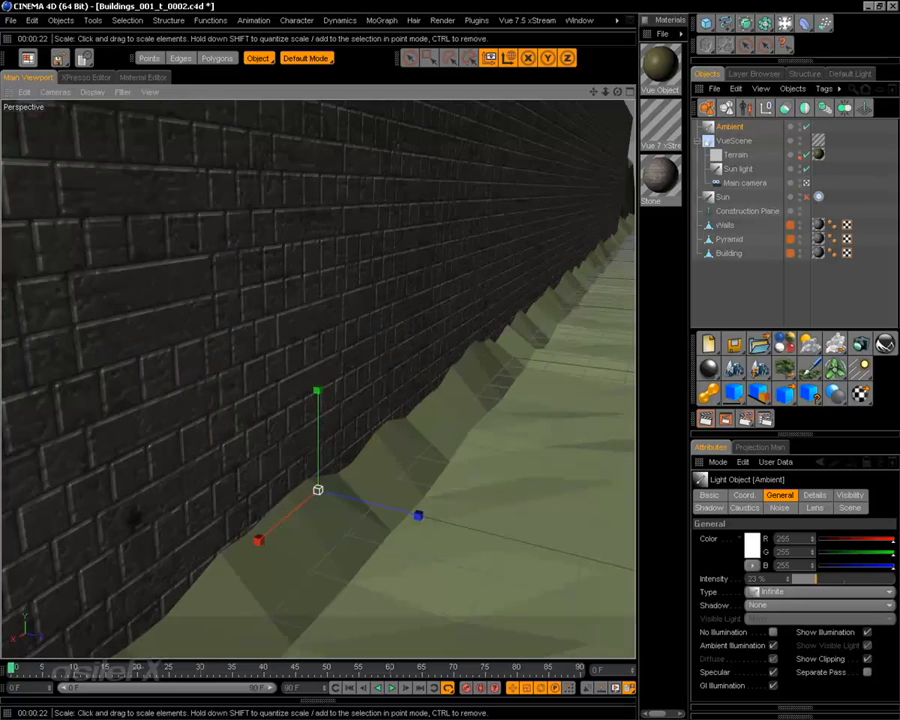
scroll(438, 327, down, 5)
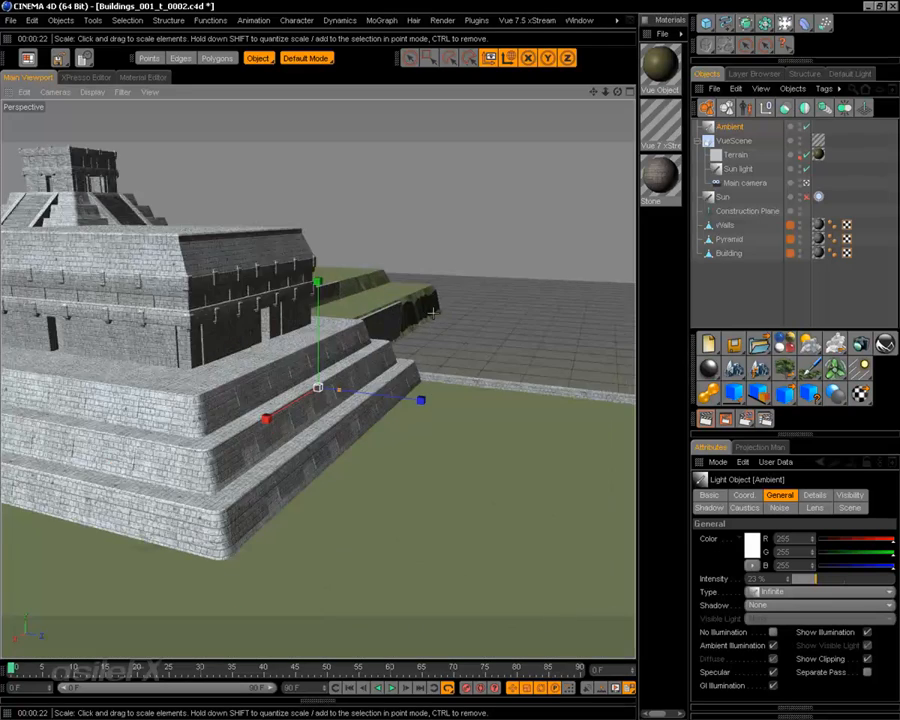
alt+drag(438, 314, 295, 373)
alt+drag(340, 282, 381, 282)
scroll(383, 283, up, 3)
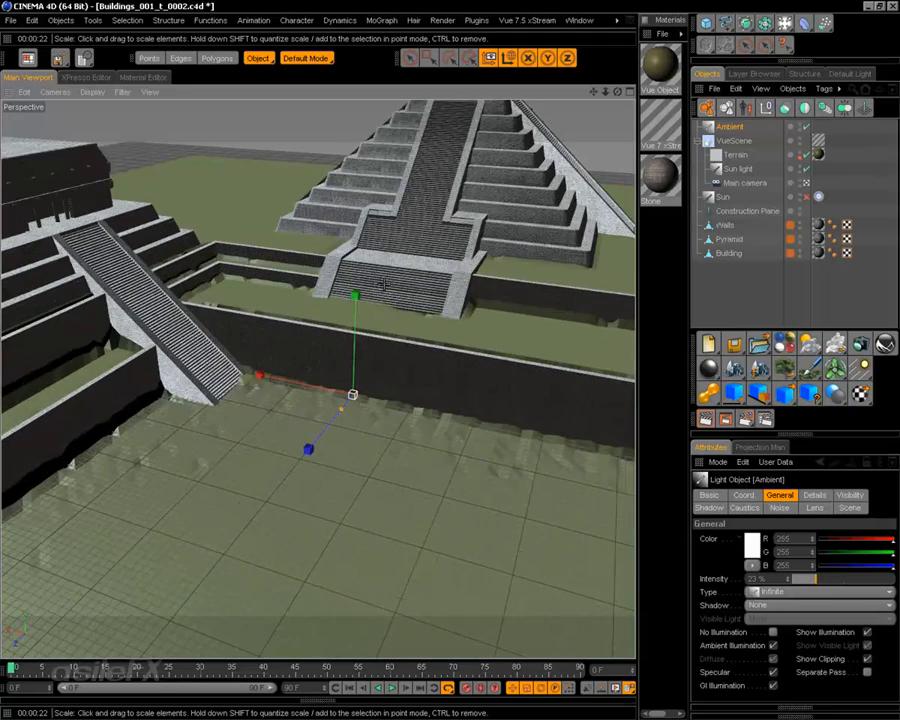
scroll(383, 250, down, 4)
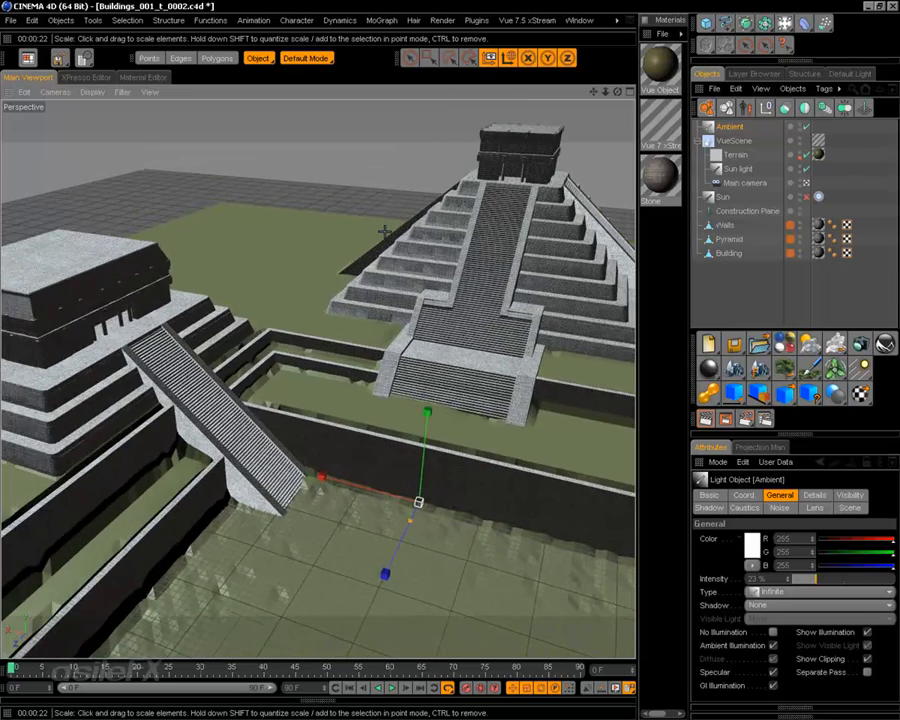
scroll(384, 232, down, 2)
alt+drag(412, 227, 456, 237)
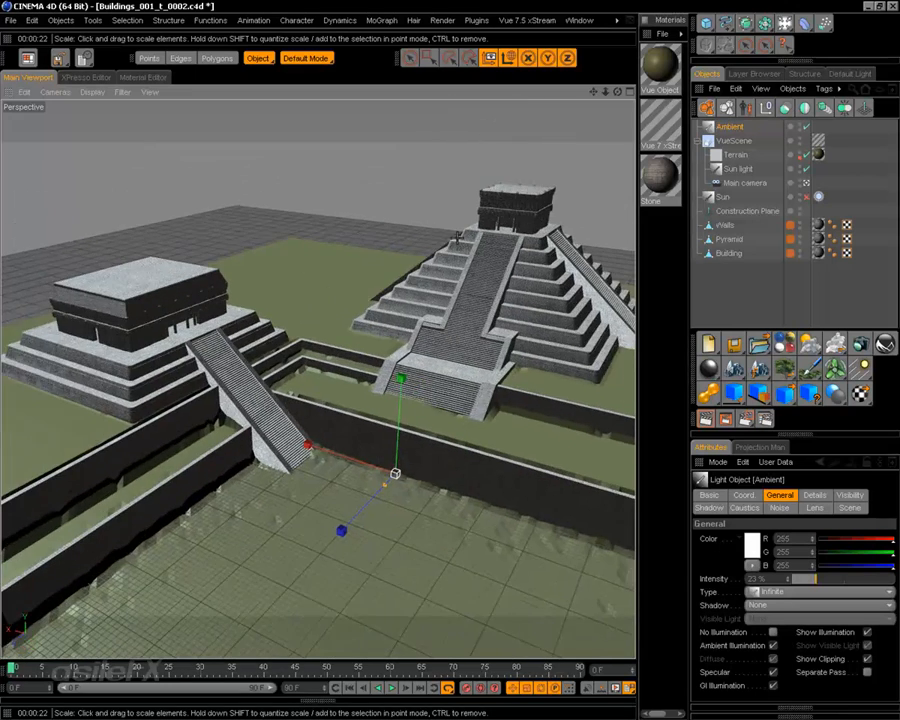
alt+middle_drag(456, 237, 406, 227)
scroll(460, 239, up, 2)
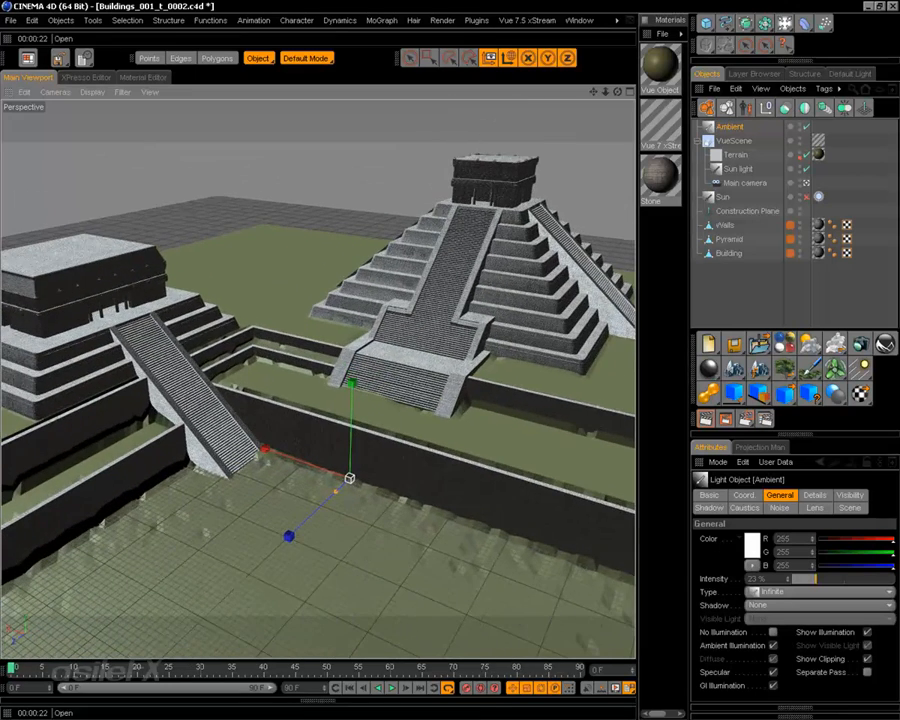
Set the atmosphere's lighting model to Global radiosity with a quality boost of -1.9
click(810, 343)
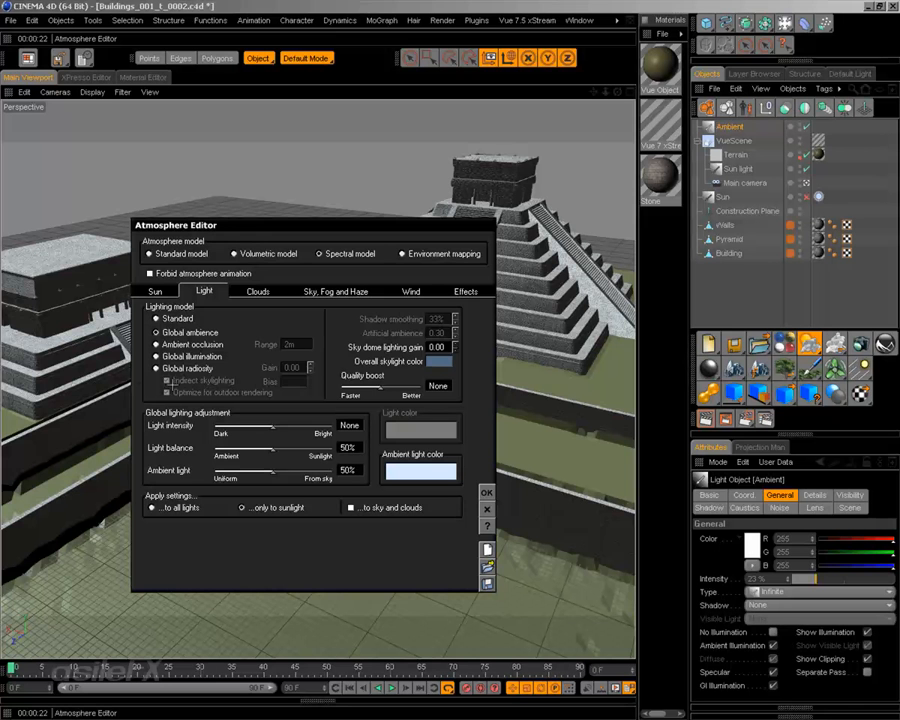
click(180, 369)
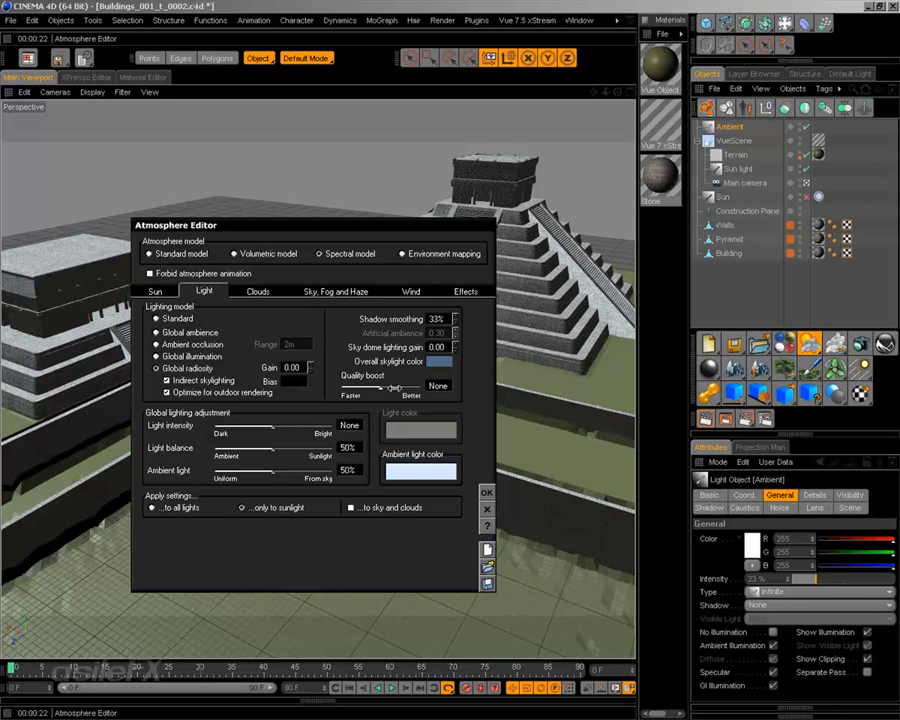
drag(393, 387, 374, 387)
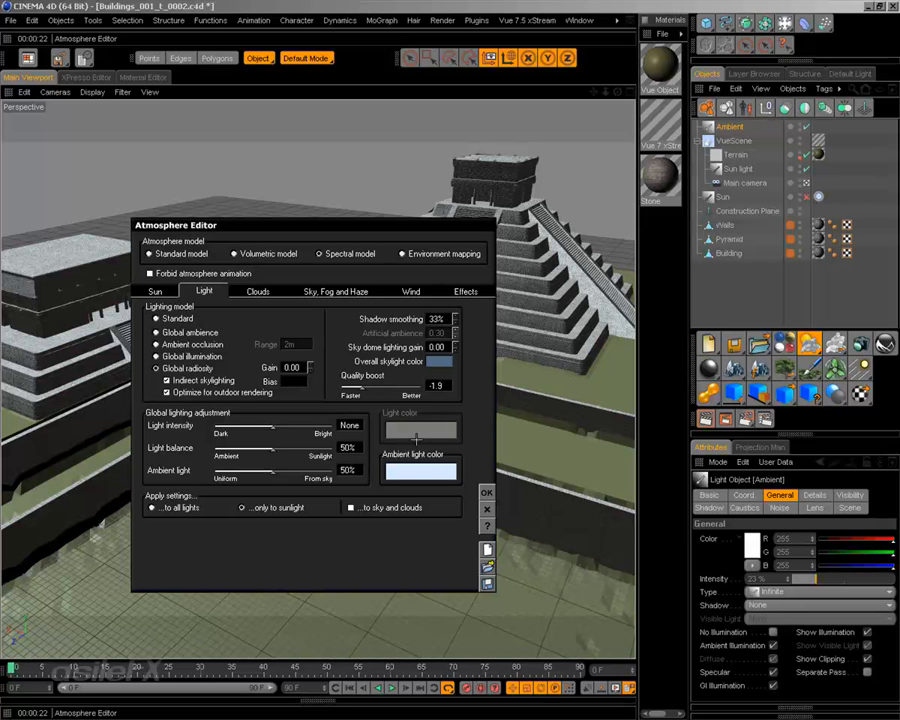
click(487, 491)
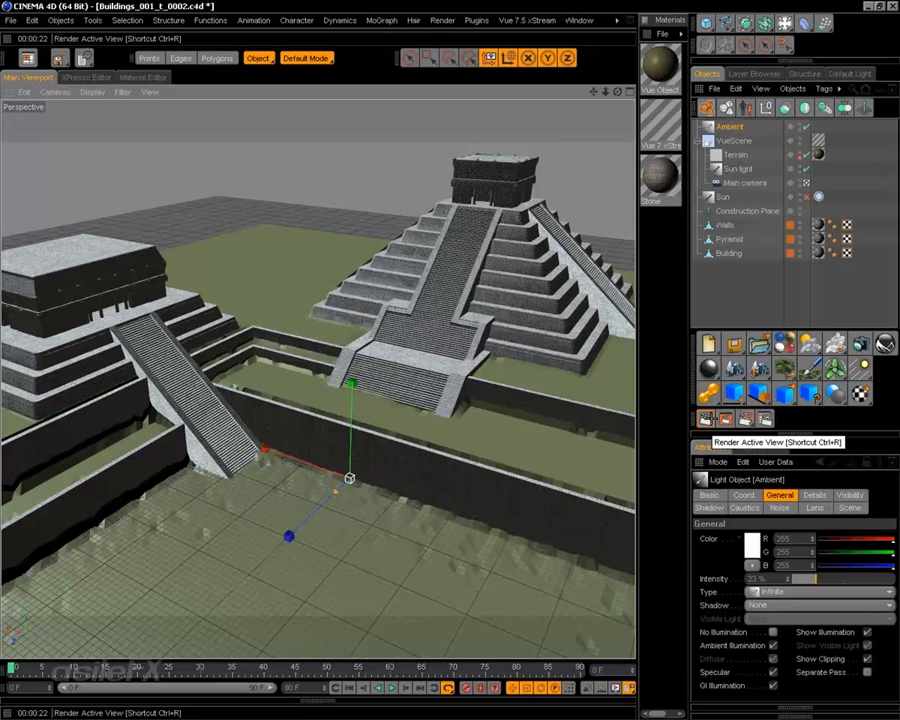
Render the active view with the Ambient light on, and disable the Ambient light
click(707, 419)
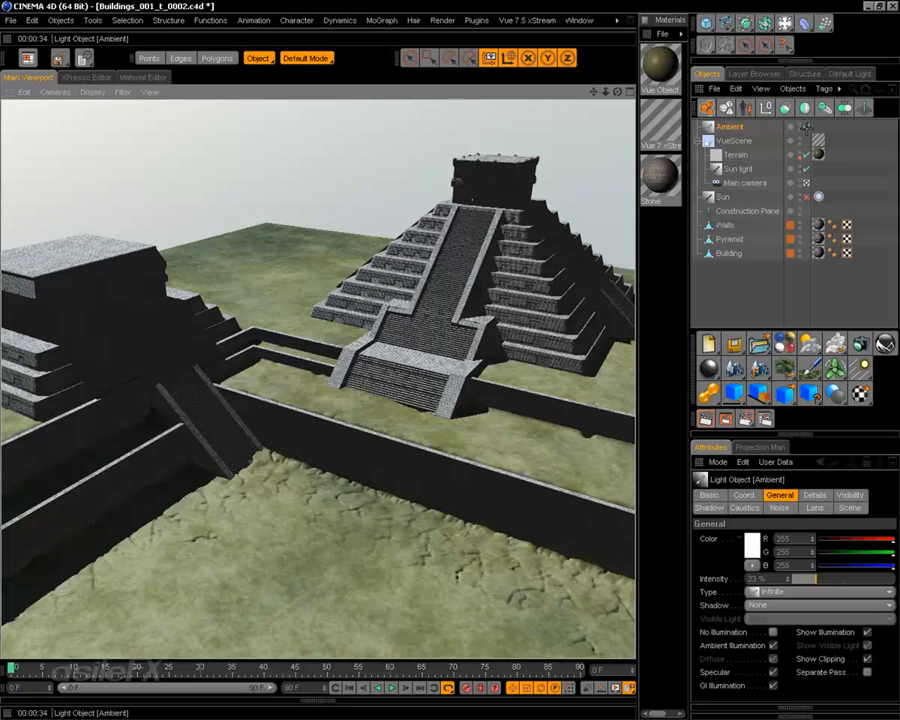
click(807, 127)
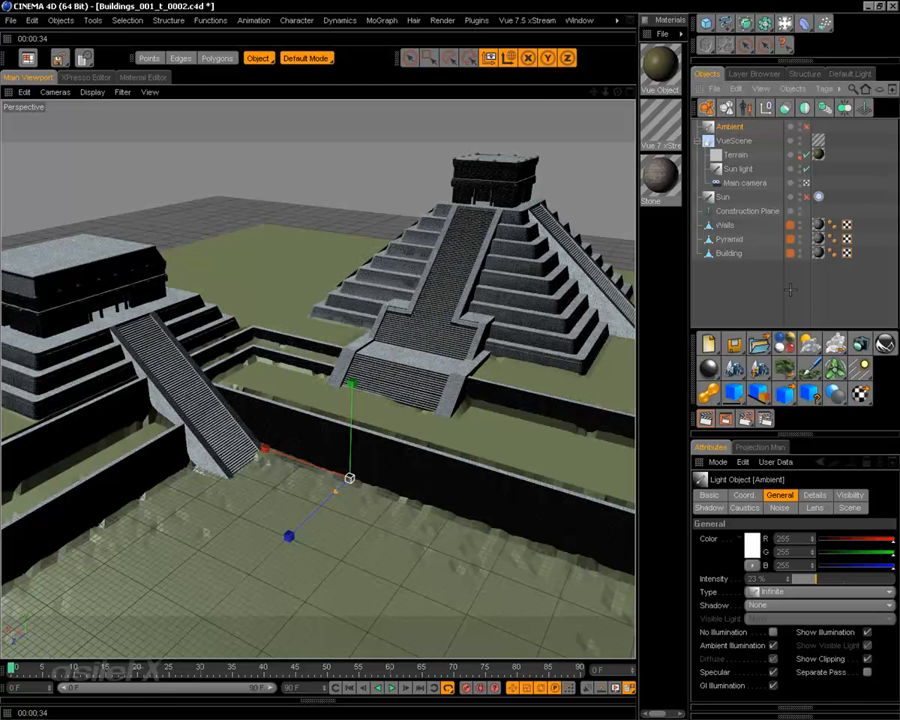
click(746, 280)
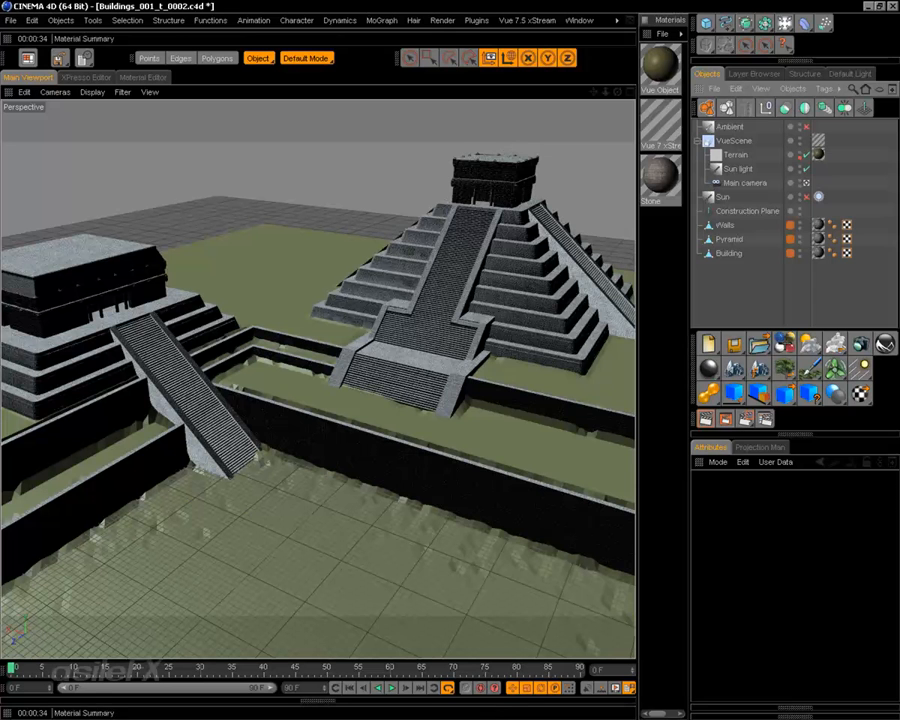
Add the Global Illumination effect to the Mini_Preview render settings
click(765, 419)
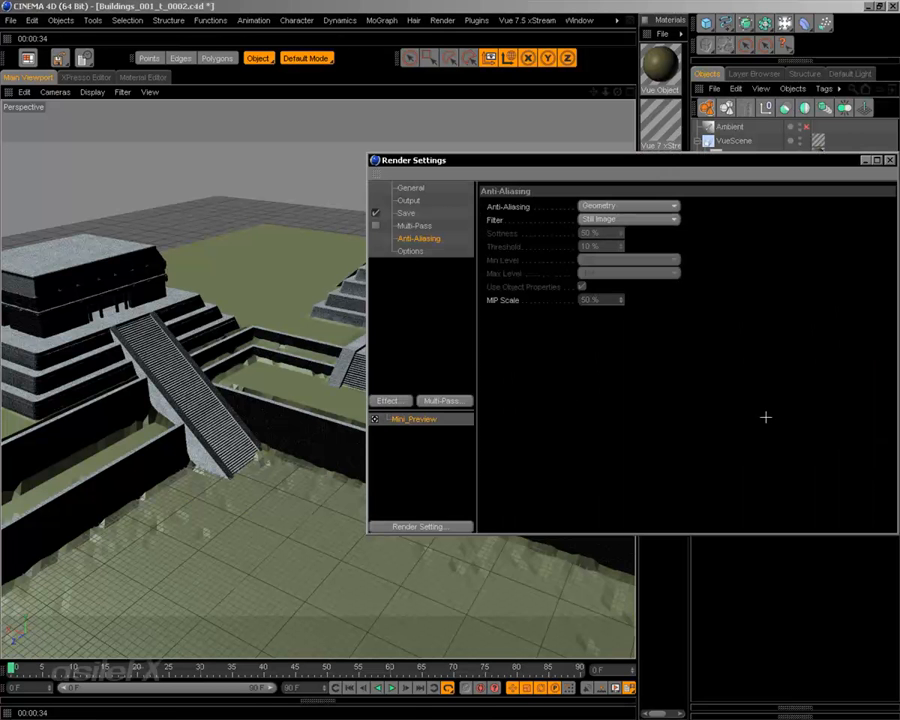
click(390, 400)
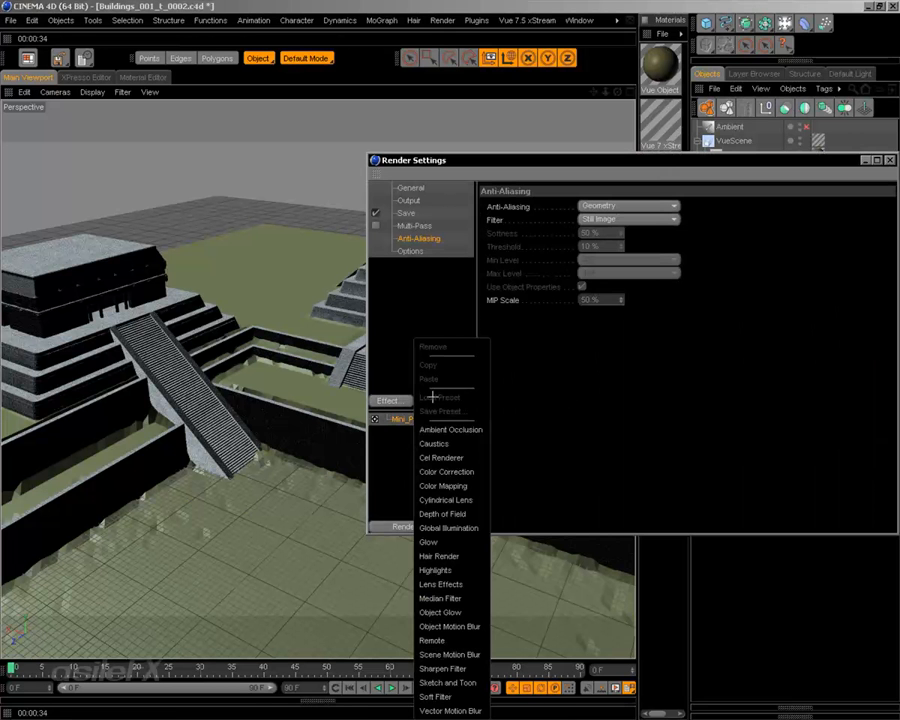
click(478, 528)
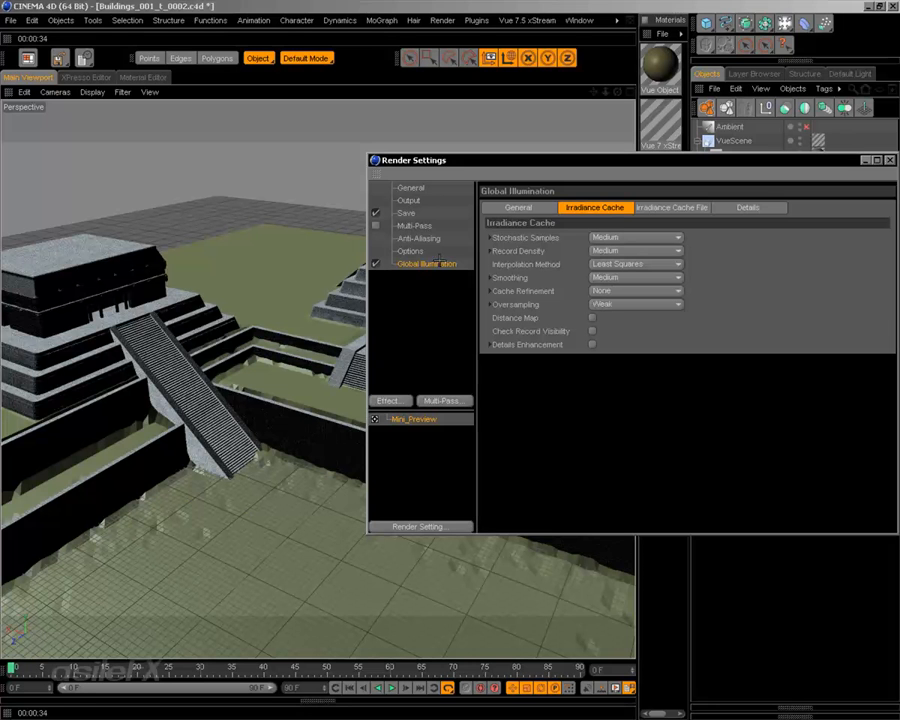
Set the irradiance cache's stochastic samples to Low and record density to Preview, and render the active view
click(635, 237)
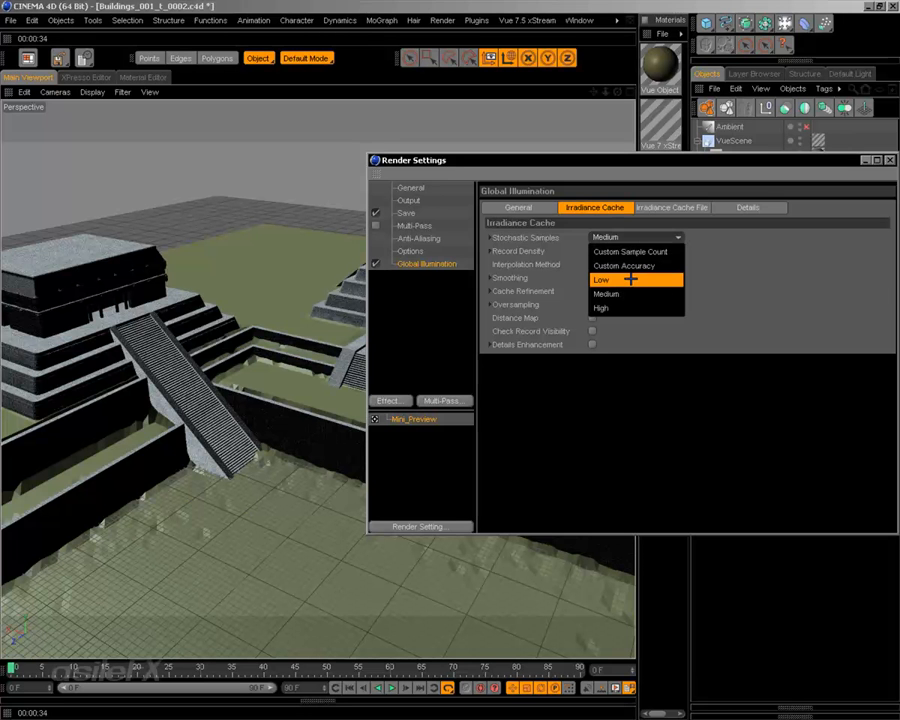
click(630, 280)
click(640, 250)
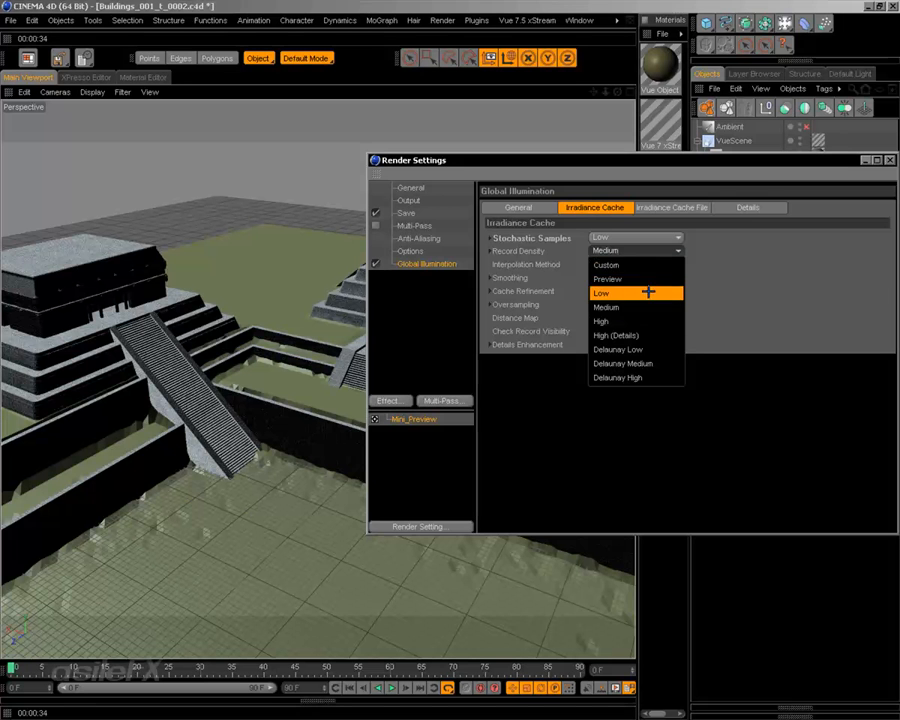
click(651, 278)
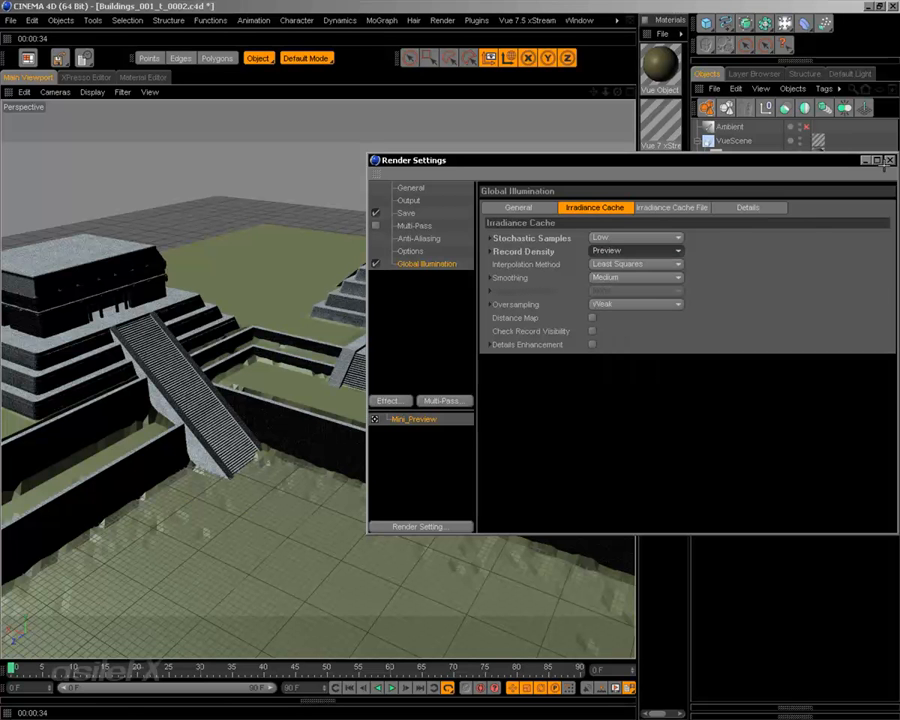
click(889, 160)
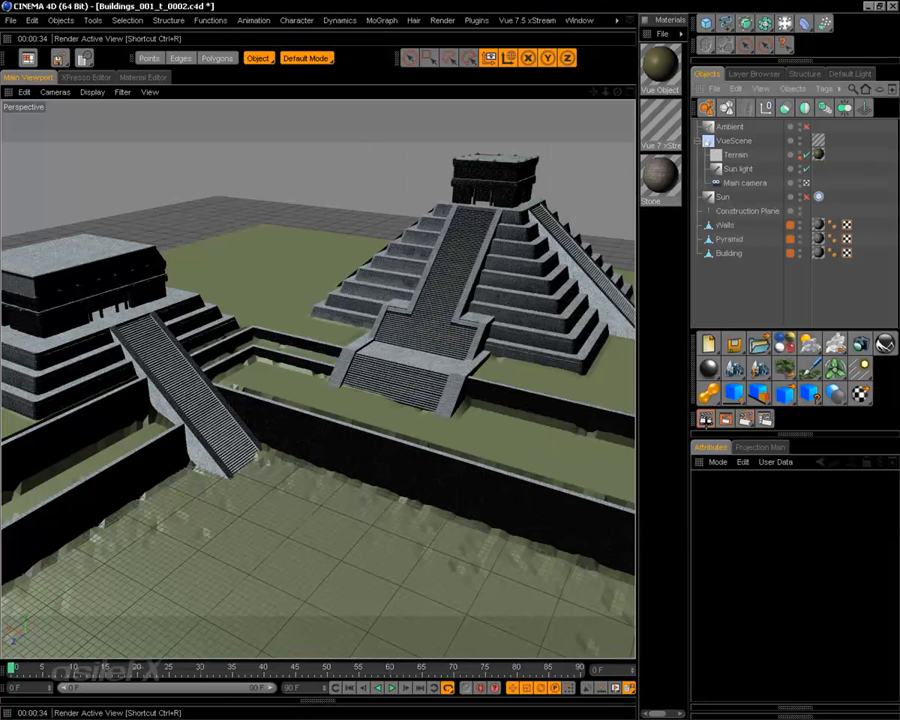
click(706, 418)
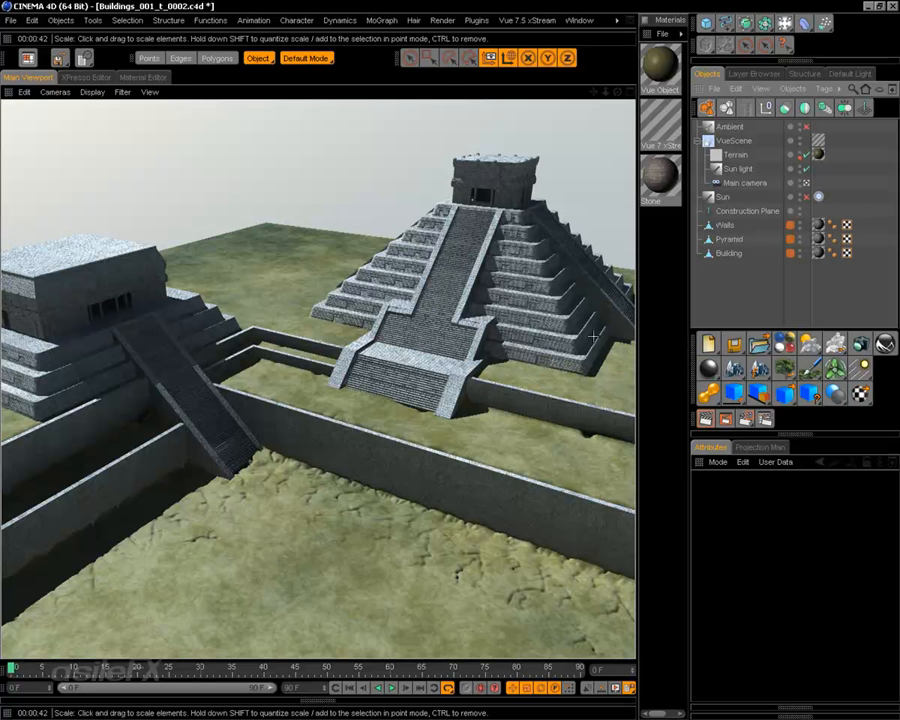
Set the atmosphere's lighting model to Global ambience and render the active view
click(809, 343)
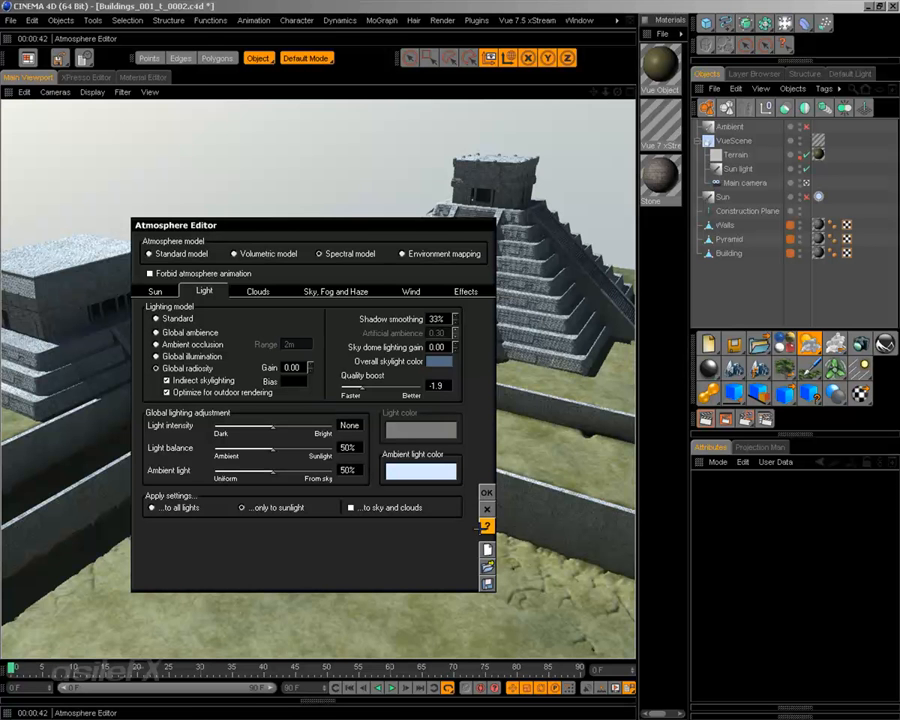
click(488, 493)
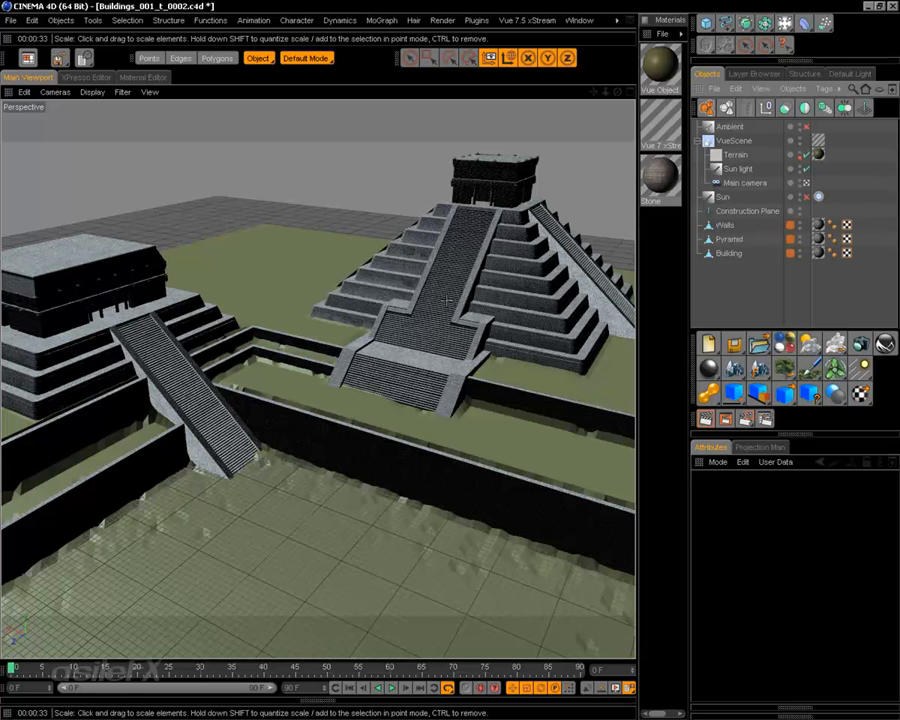
click(810, 344)
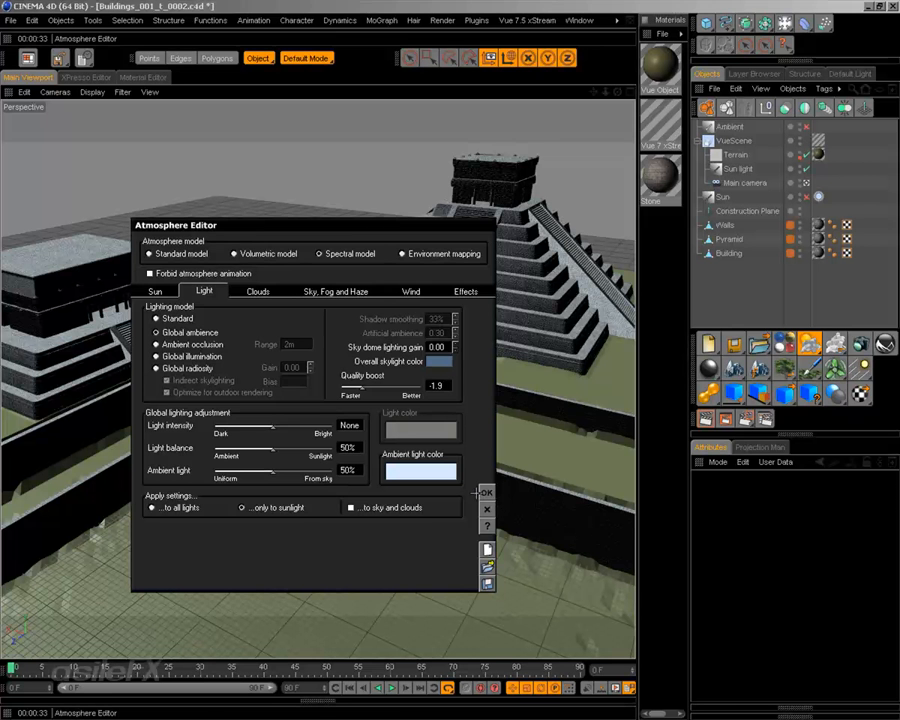
click(487, 492)
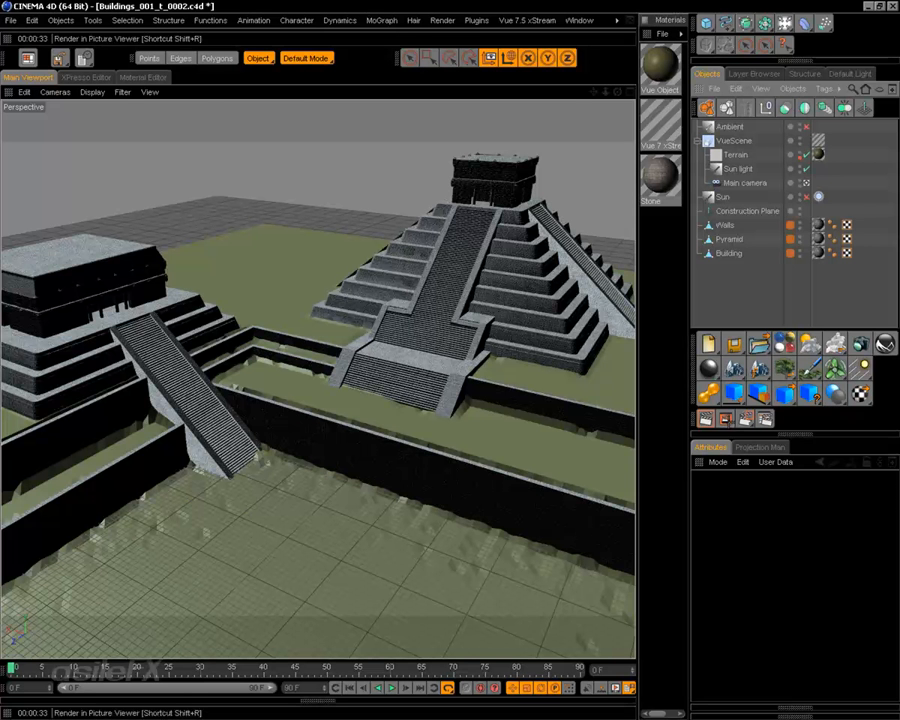
click(706, 419)
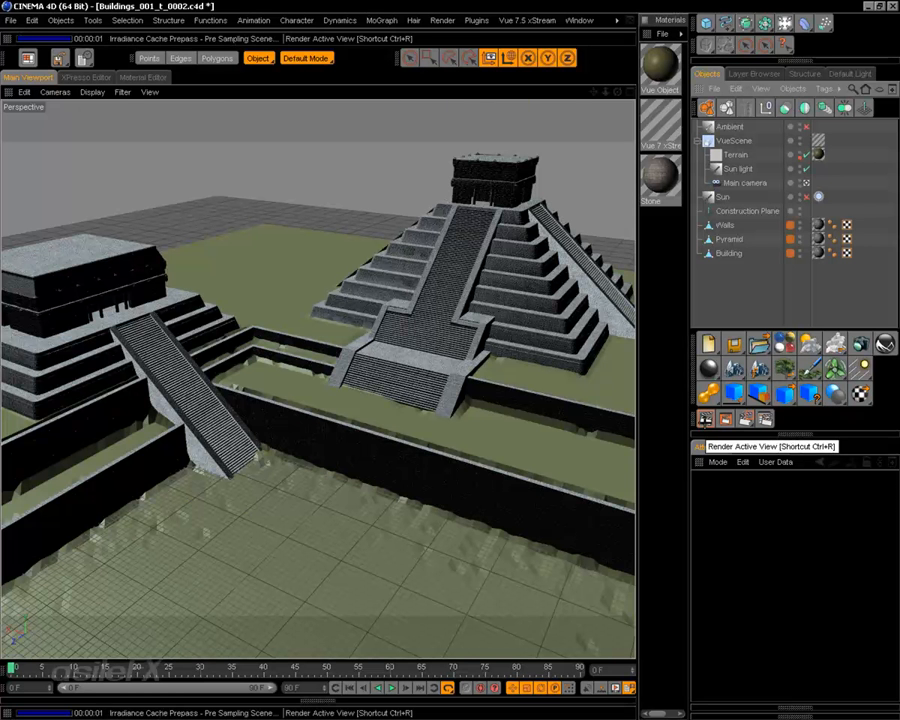